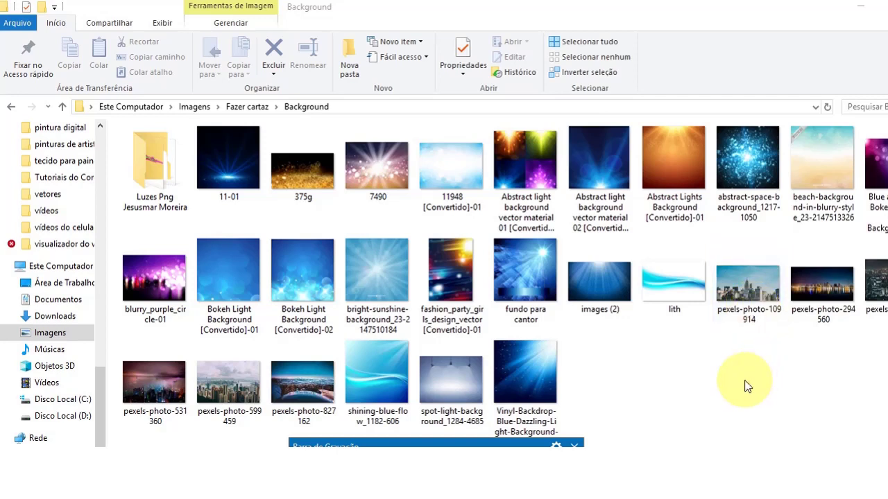
- Switch from the Background images folder to Google Translate showing 'Abstract light background'
{"action": "left_click_drag", "start_coordinate": [472, 445], "coordinate": [217, 445]}
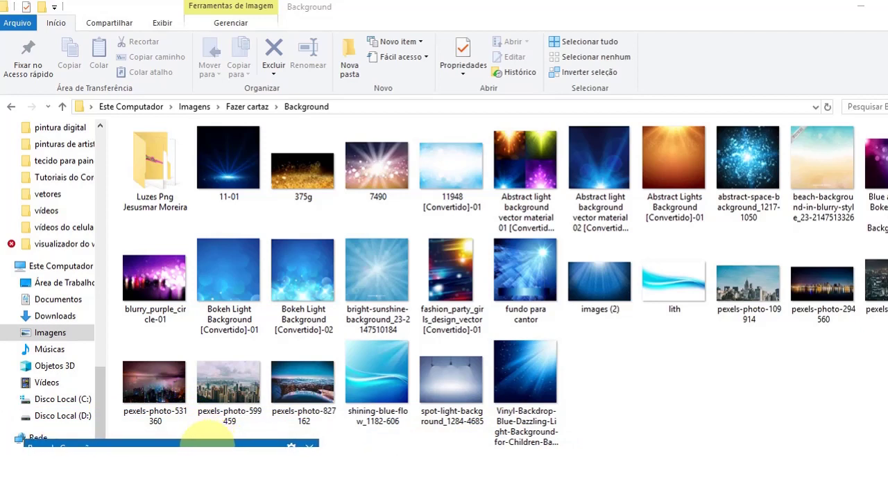
{"action": "left_click_drag", "start_coordinate": [206, 435], "coordinate": [197, 437]}
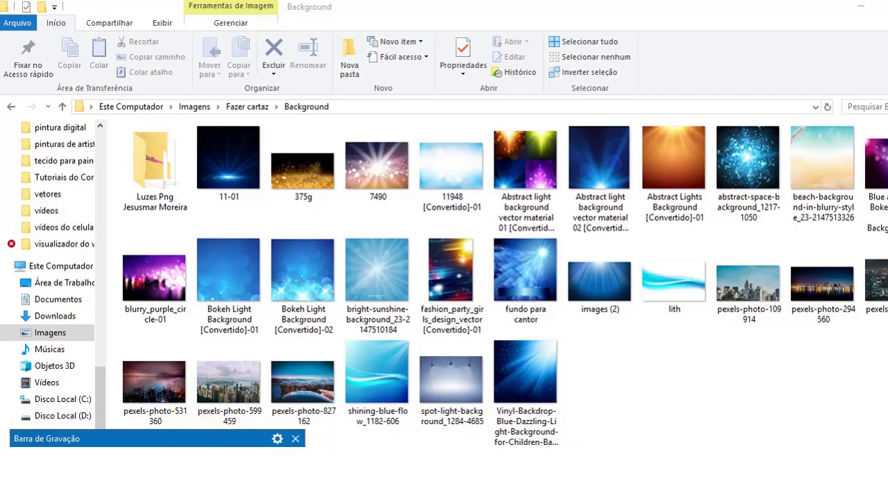
{"action": "key", "text": "alt+Tab"}
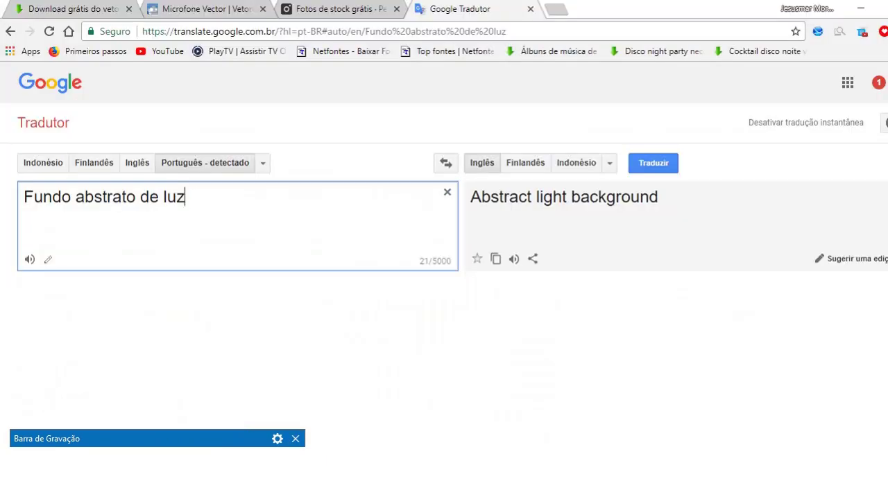
{"action": "left_click", "coordinate": [45, 12]}
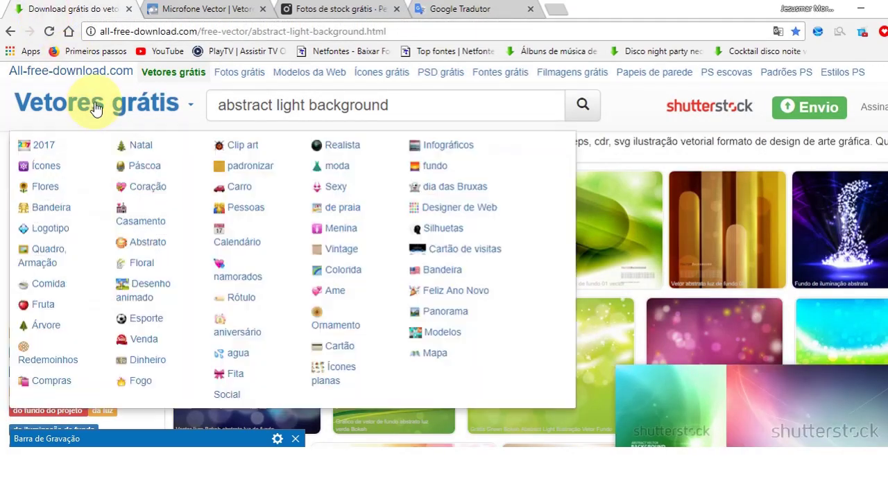
{"action": "left_click", "coordinate": [210, 11]}
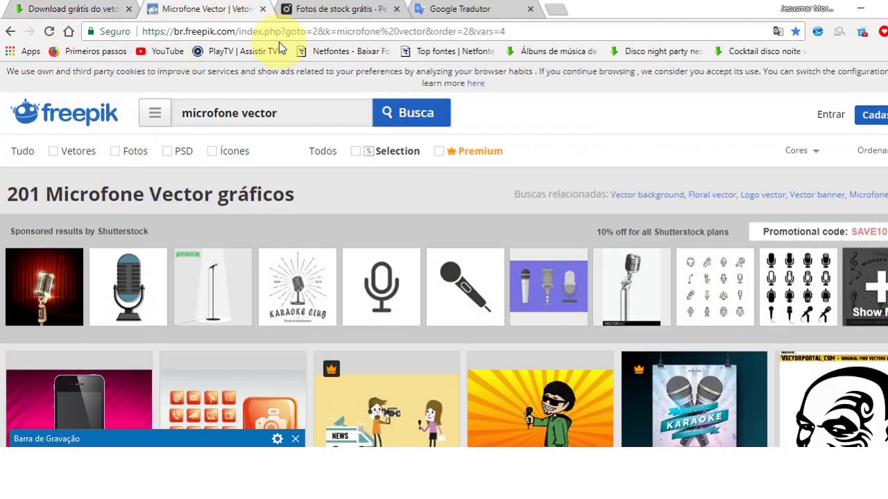
{"action": "left_click", "coordinate": [319, 10]}
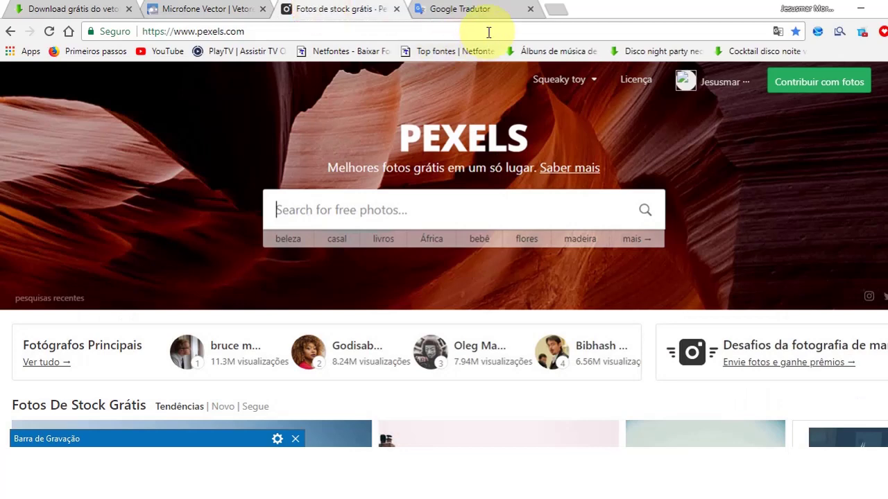
{"action": "left_click", "coordinate": [451, 10]}
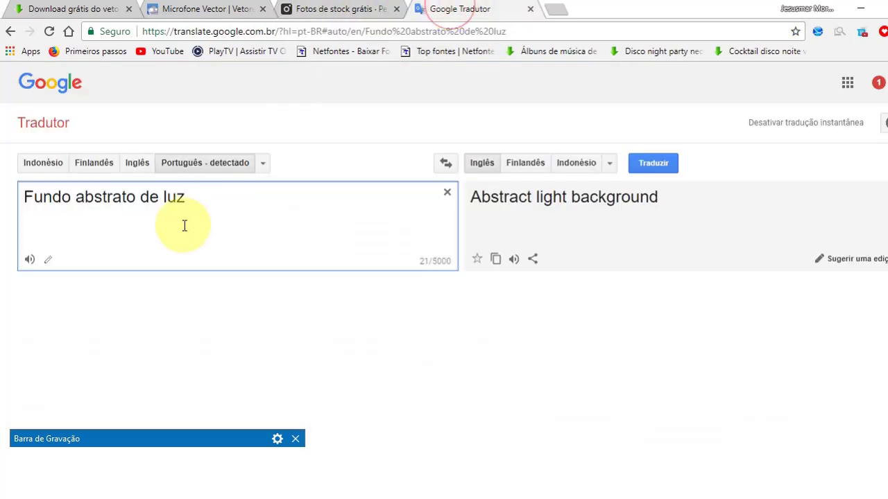
{"action": "left_click", "coordinate": [65, 11]}
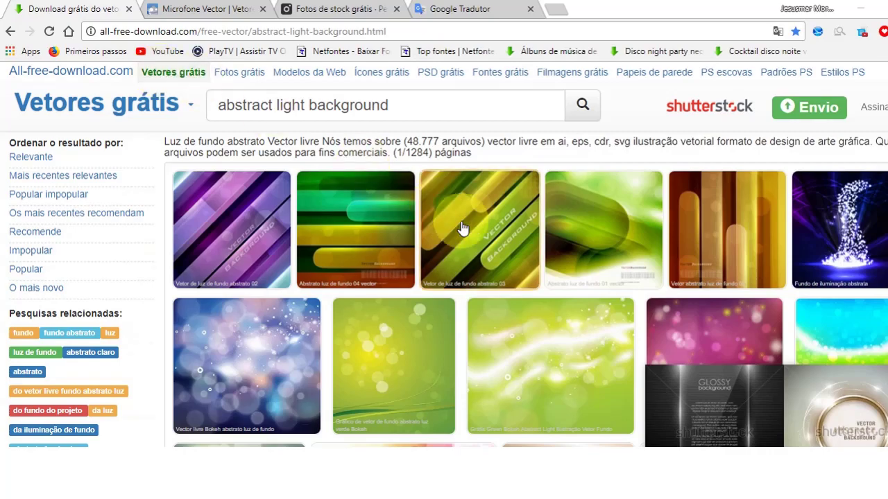
{"action": "scroll", "coordinate": [521, 257], "scroll_direction": "down", "scroll_amount": 1}
{"action": "scroll", "coordinate": [520, 257], "scroll_direction": "down", "scroll_amount": 2}
{"action": "scroll", "coordinate": [526, 256], "scroll_direction": "down", "scroll_amount": 3}
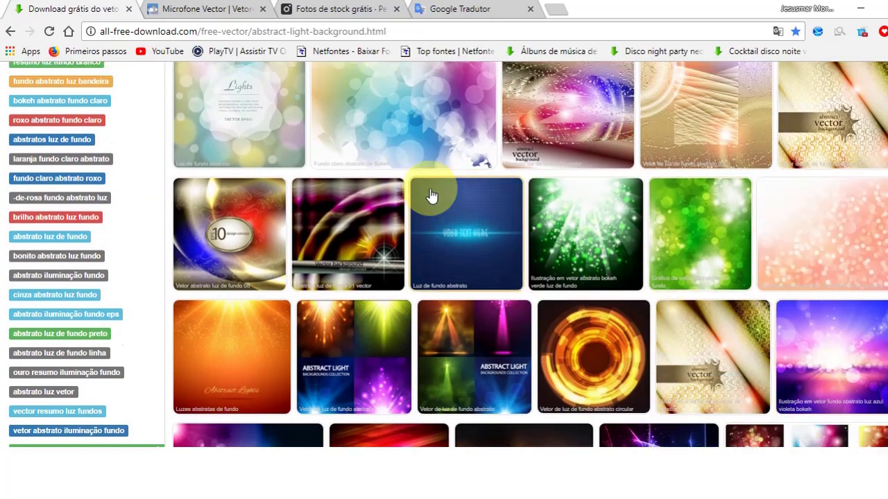
{"action": "scroll", "coordinate": [432, 194], "scroll_direction": "up", "scroll_amount": 4}
{"action": "scroll", "coordinate": [431, 194], "scroll_direction": "up", "scroll_amount": 2}
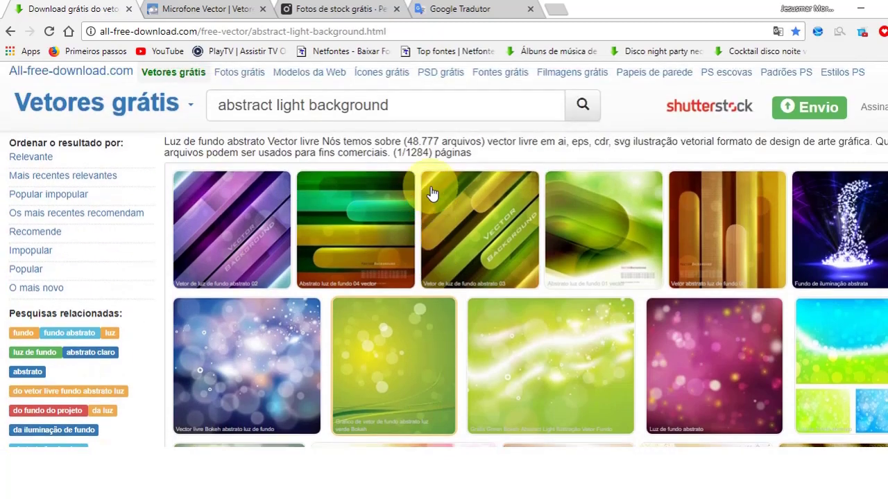
{"action": "left_click", "coordinate": [445, 12]}
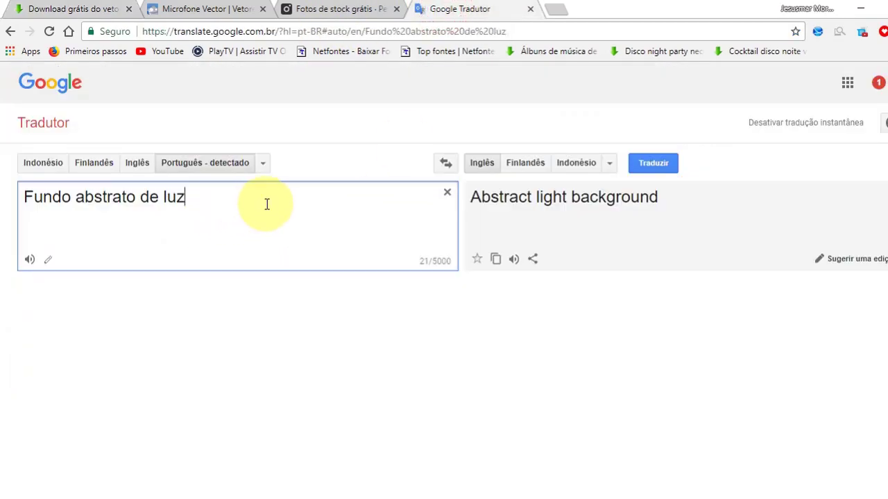
- Copy the English translation 'Abstract light background' and return to the all-free-download.com results tab
{"action": "key", "text": "ctrl+a"}
{"action": "left_click", "coordinate": [366, 228]}
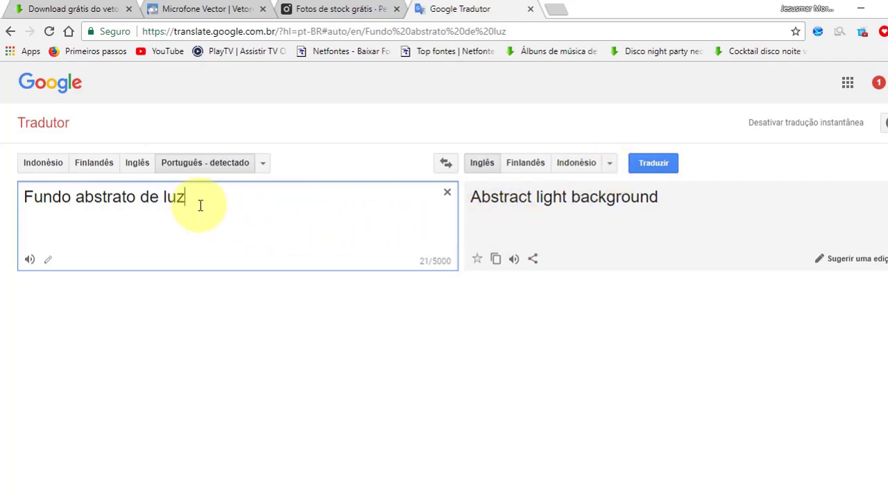
{"action": "left_click_drag", "start_coordinate": [196, 197], "coordinate": [23, 208]}
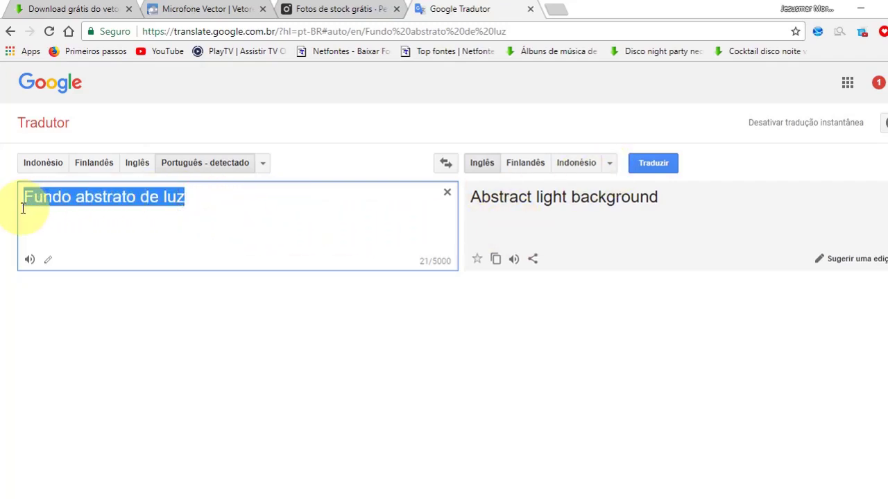
{"action": "left_click", "coordinate": [212, 196]}
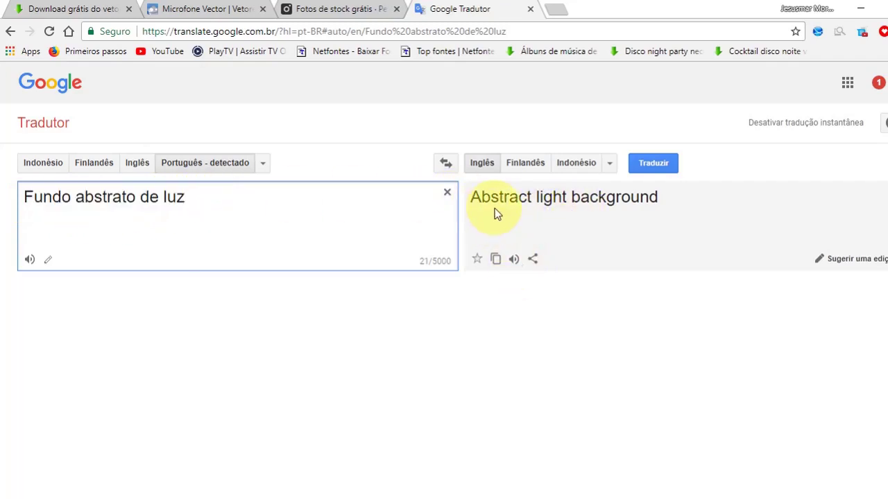
{"action": "left_click", "coordinate": [497, 259]}
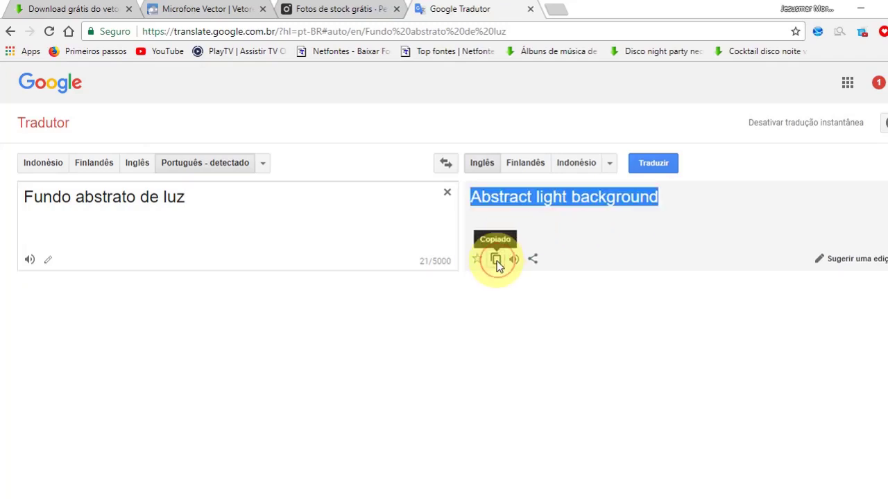
{"action": "left_click", "coordinate": [61, 8]}
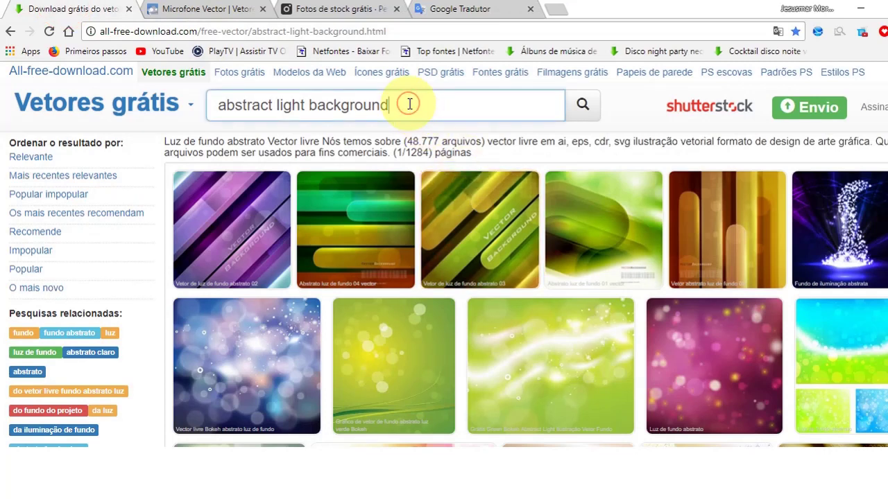
- Search all-free-download.com for the pasted phrase 'Abstract light background'
{"action": "left_click_drag", "start_coordinate": [406, 104], "coordinate": [198, 113]}
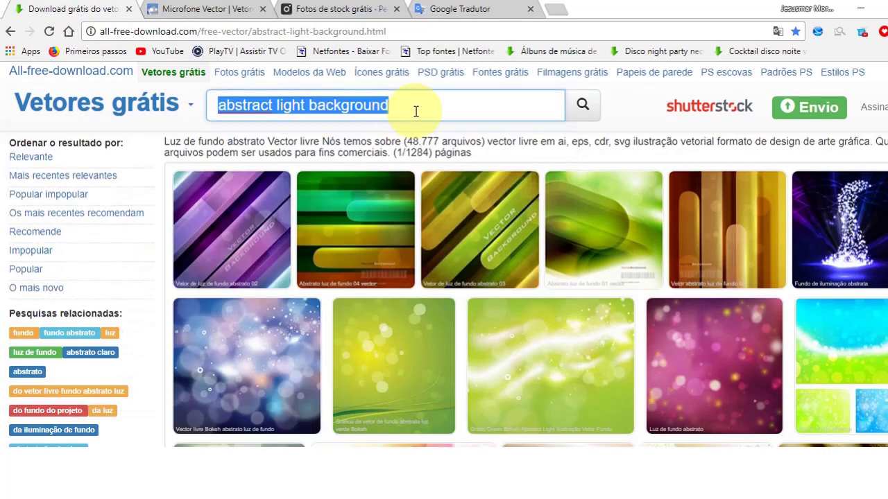
{"action": "left_click", "coordinate": [406, 110]}
{"action": "key", "text": "ctrl+v"}
{"action": "left_click", "coordinate": [584, 108]}
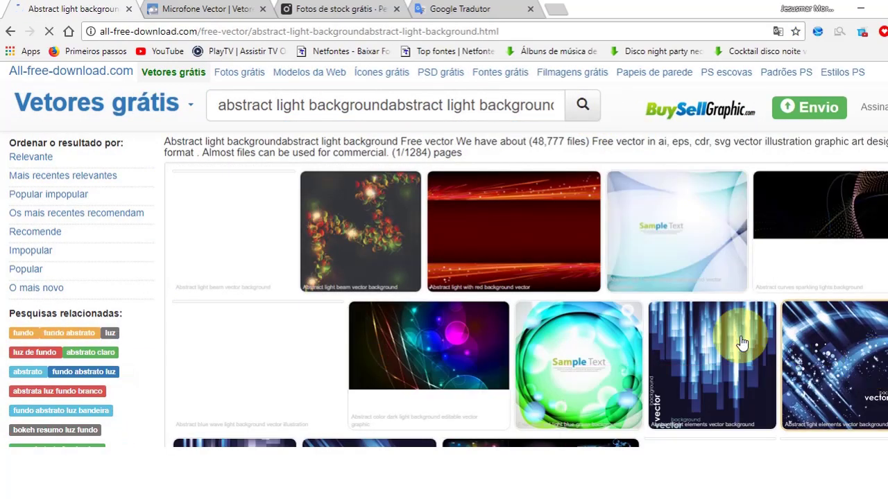
- Scroll through the abstract light background results to browse the bokeh and light-effect designs
{"action": "scroll", "coordinate": [673, 318], "scroll_direction": "down", "scroll_amount": 3}
{"action": "scroll", "coordinate": [673, 318], "scroll_direction": "down", "scroll_amount": 1}
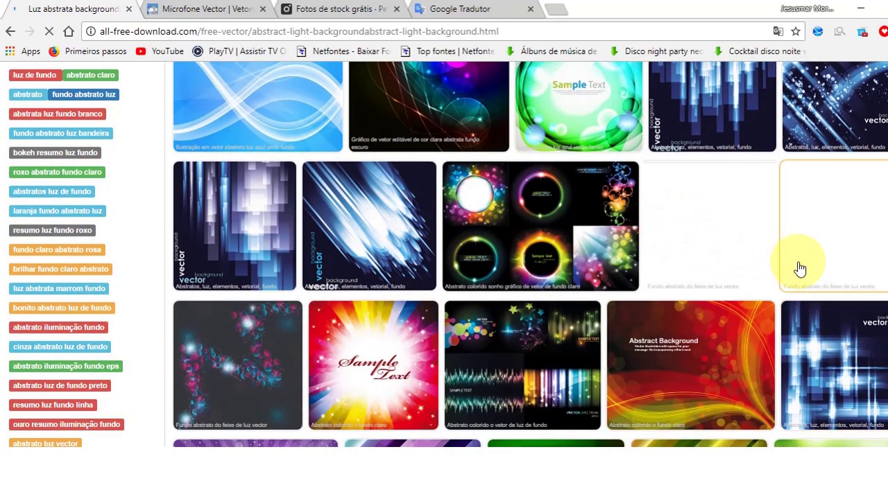
{"action": "scroll", "coordinate": [871, 273], "scroll_direction": "down", "scroll_amount": 3}
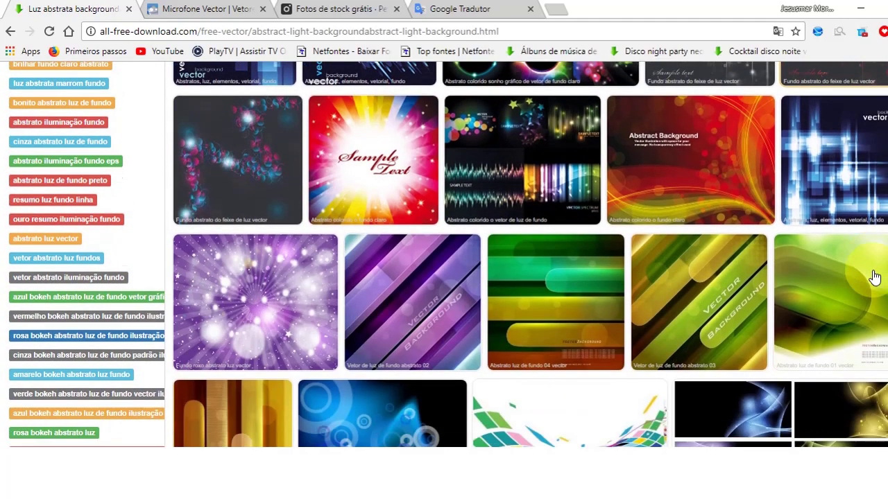
{"action": "scroll", "coordinate": [873, 276], "scroll_direction": "down", "scroll_amount": 2}
{"action": "scroll", "coordinate": [874, 277], "scroll_direction": "down", "scroll_amount": 2}
{"action": "scroll", "coordinate": [874, 277], "scroll_direction": "down", "scroll_amount": 1}
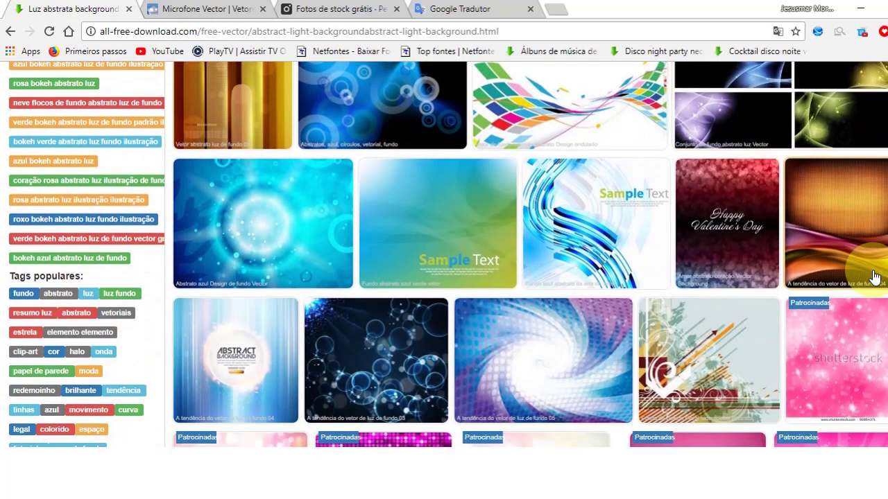
{"action": "scroll", "coordinate": [874, 277], "scroll_direction": "up", "scroll_amount": 2}
{"action": "scroll", "coordinate": [874, 276], "scroll_direction": "down", "scroll_amount": 1}
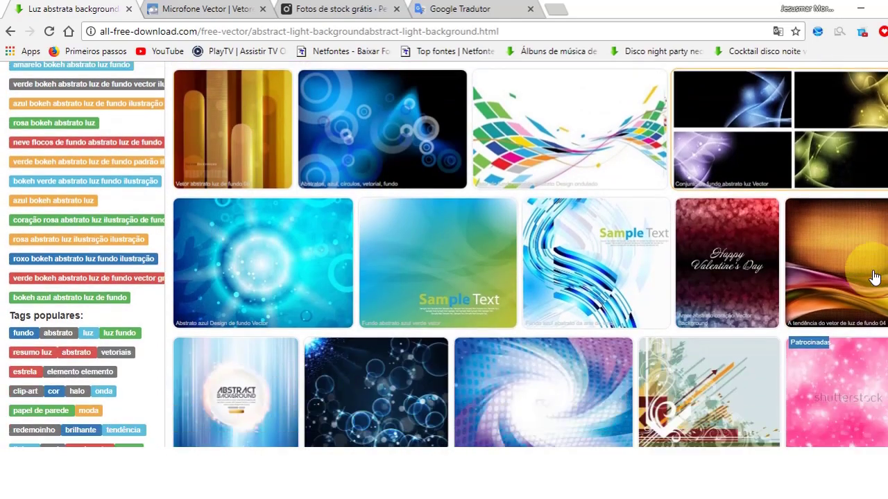
{"action": "scroll", "coordinate": [874, 277], "scroll_direction": "down", "scroll_amount": 2}
{"action": "scroll", "coordinate": [874, 277], "scroll_direction": "down", "scroll_amount": 1}
{"action": "scroll", "coordinate": [872, 273], "scroll_direction": "down", "scroll_amount": 1}
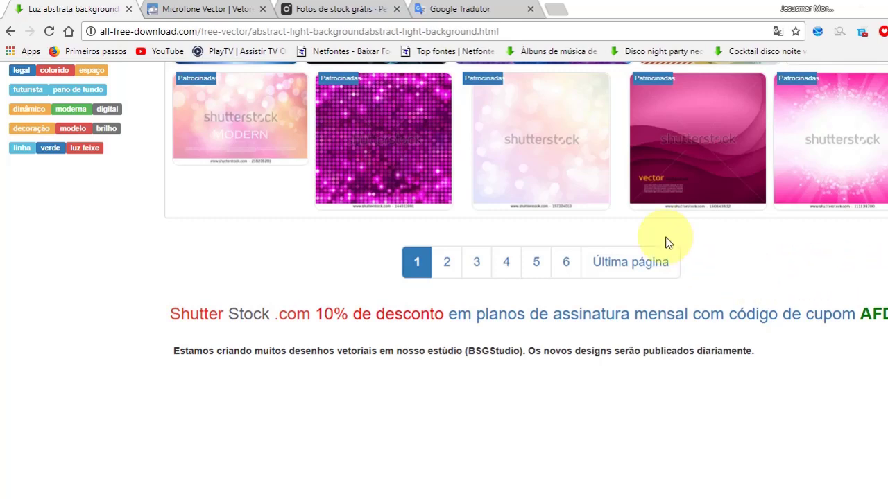
{"action": "scroll", "coordinate": [668, 242], "scroll_direction": "up", "scroll_amount": 2}
{"action": "scroll", "coordinate": [696, 159], "scroll_direction": "up", "scroll_amount": 1}
{"action": "scroll", "coordinate": [696, 158], "scroll_direction": "down", "scroll_amount": 3}
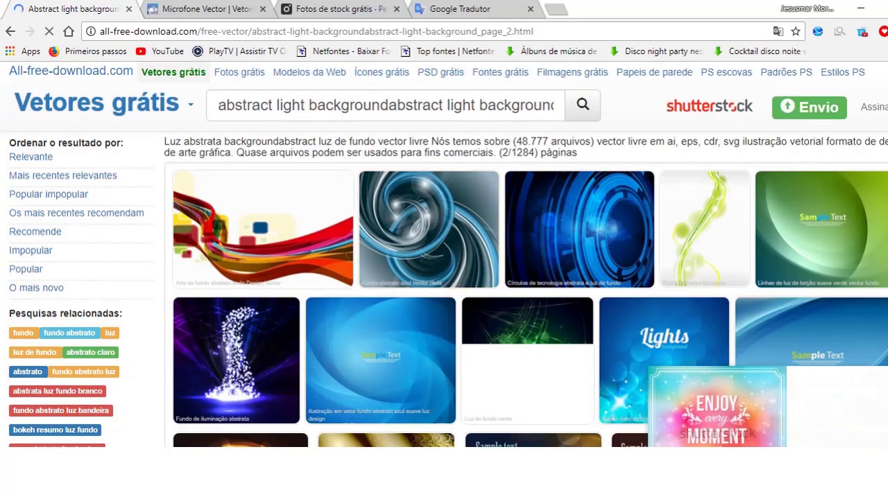
{"action": "scroll", "coordinate": [444, 277], "scroll_direction": "down", "scroll_amount": 3}
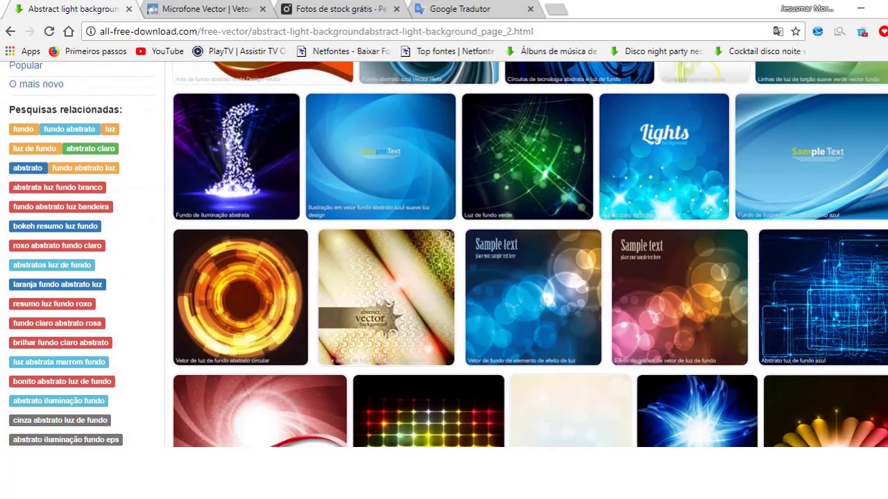
{"action": "scroll", "coordinate": [444, 277], "scroll_direction": "down", "scroll_amount": 1}
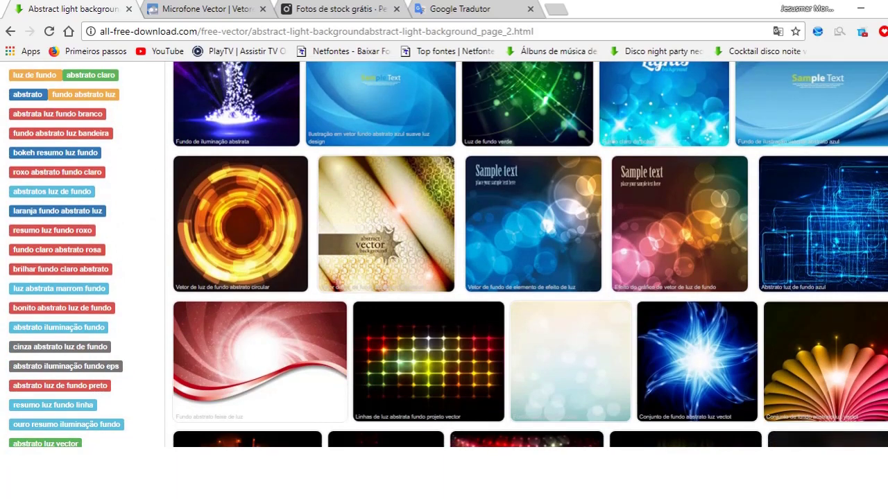
{"action": "scroll", "coordinate": [443, 277], "scroll_direction": "down", "scroll_amount": 3}
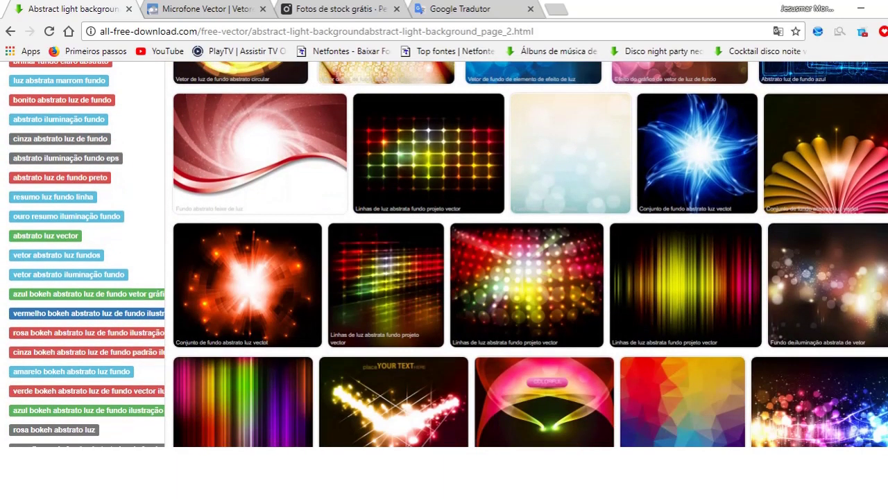
{"action": "scroll", "coordinate": [444, 278], "scroll_direction": "down", "scroll_amount": 1}
{"action": "scroll", "coordinate": [444, 277], "scroll_direction": "down", "scroll_amount": 1}
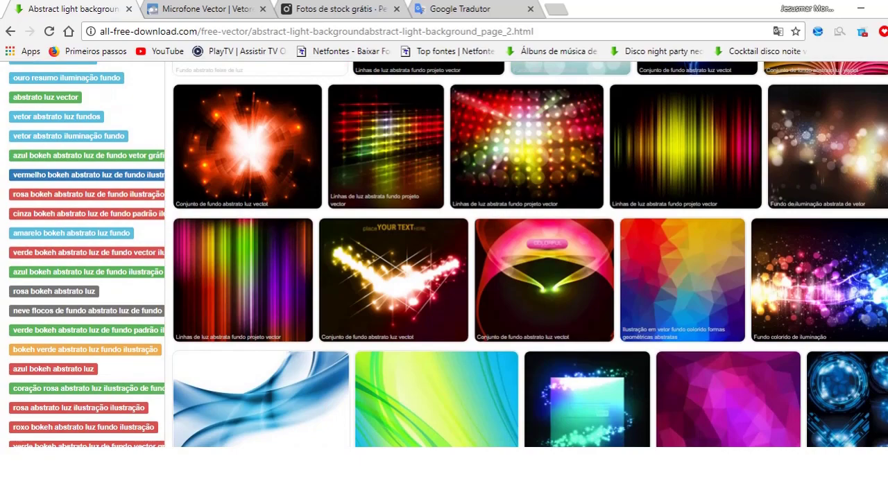
{"action": "scroll", "coordinate": [444, 277], "scroll_direction": "down", "scroll_amount": 3}
{"action": "scroll", "coordinate": [443, 277], "scroll_direction": "down", "scroll_amount": 2}
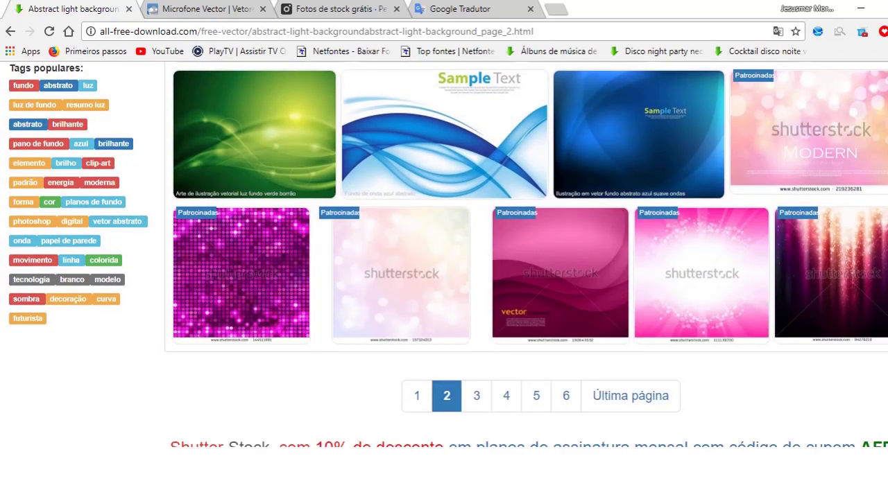
{"action": "scroll", "coordinate": [444, 277], "scroll_direction": "up", "scroll_amount": 5}
{"action": "scroll", "coordinate": [443, 278], "scroll_direction": "up", "scroll_amount": 2}
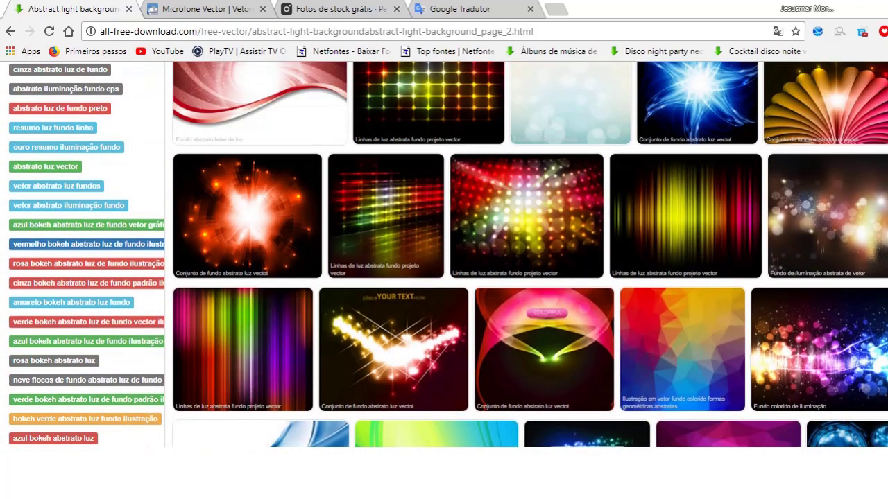
{"action": "scroll", "coordinate": [443, 277], "scroll_direction": "up", "scroll_amount": 2}
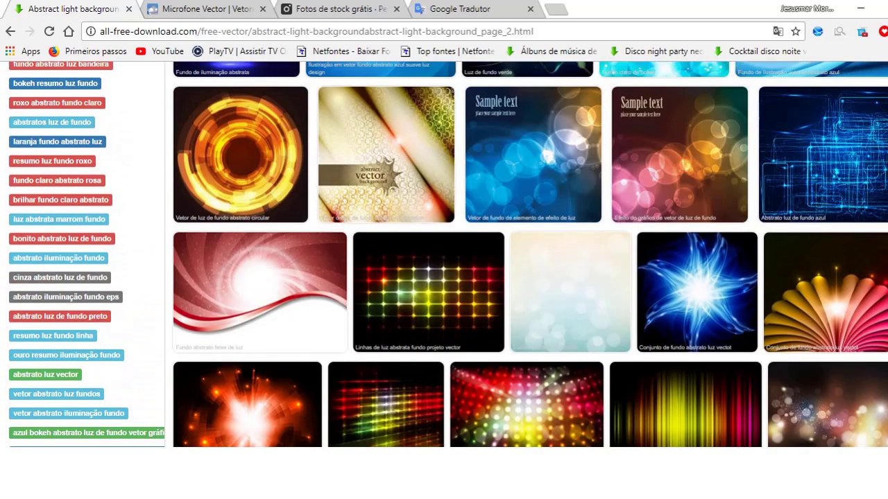
{"action": "scroll", "coordinate": [694, 288], "scroll_direction": "up", "scroll_amount": 1}
{"action": "scroll", "coordinate": [693, 288], "scroll_direction": "up", "scroll_amount": 1}
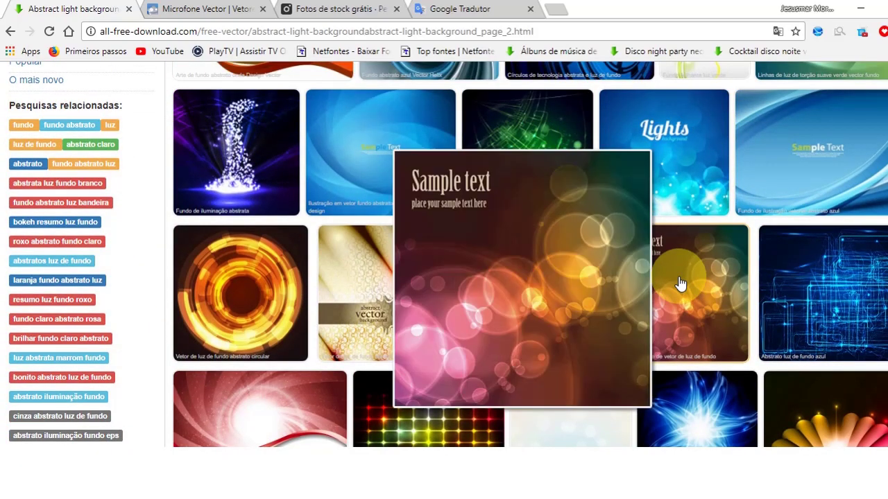
- Open the bokeh light-effect vector's detail page and start its 6.68MB free download
{"action": "left_click", "coordinate": [636, 256]}
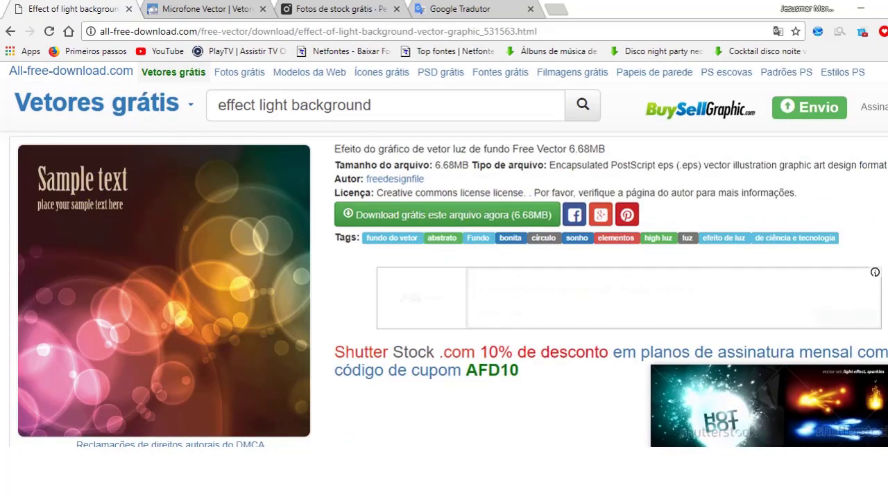
{"action": "scroll", "coordinate": [834, 260], "scroll_direction": "down", "scroll_amount": 1}
{"action": "scroll", "coordinate": [834, 259], "scroll_direction": "down", "scroll_amount": 3}
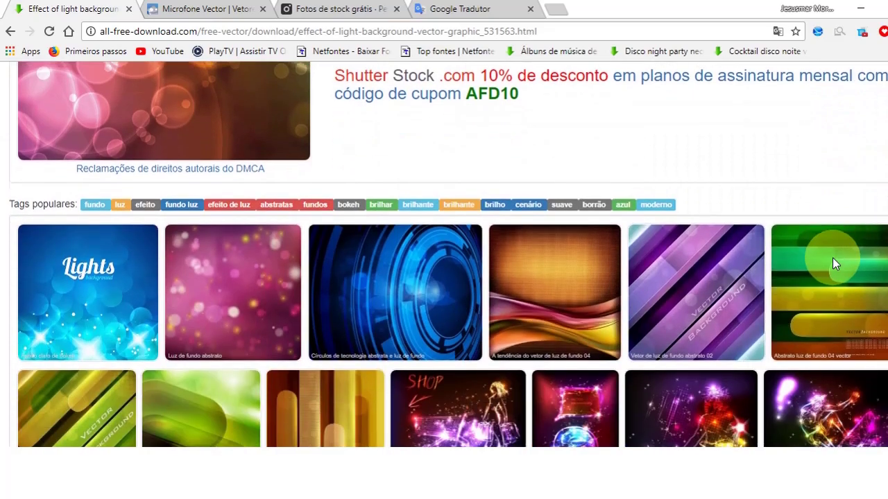
{"action": "scroll", "coordinate": [834, 263], "scroll_direction": "down", "scroll_amount": 1}
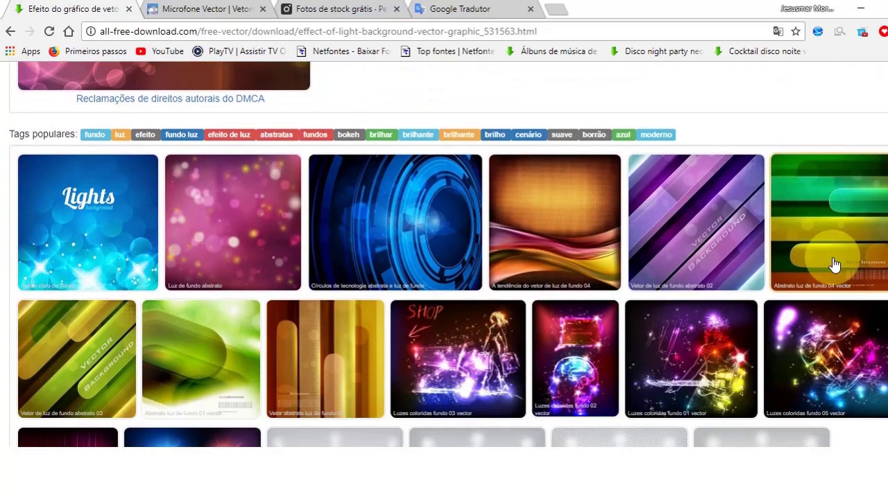
{"action": "scroll", "coordinate": [834, 264], "scroll_direction": "down", "scroll_amount": 3}
{"action": "scroll", "coordinate": [834, 265], "scroll_direction": "down", "scroll_amount": 1}
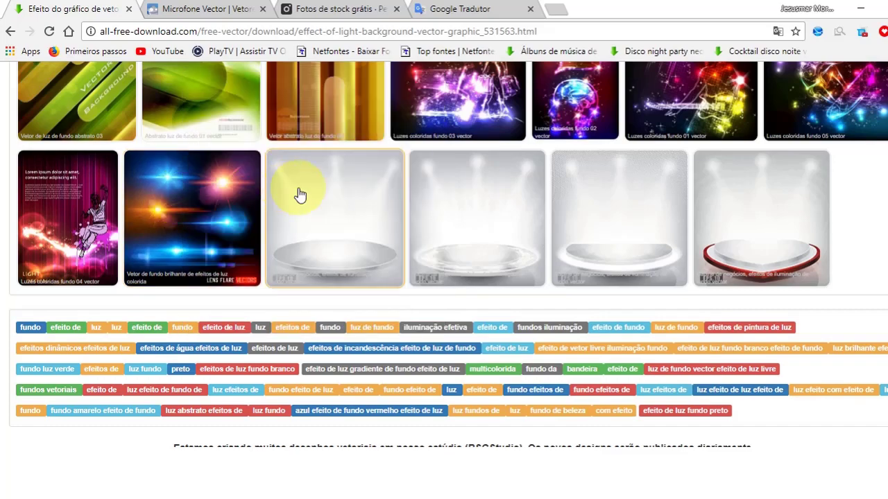
{"action": "scroll", "coordinate": [208, 218], "scroll_direction": "up", "scroll_amount": 4}
{"action": "scroll", "coordinate": [353, 224], "scroll_direction": "up", "scroll_amount": 5}
{"action": "scroll", "coordinate": [347, 217], "scroll_direction": "down", "scroll_amount": 2}
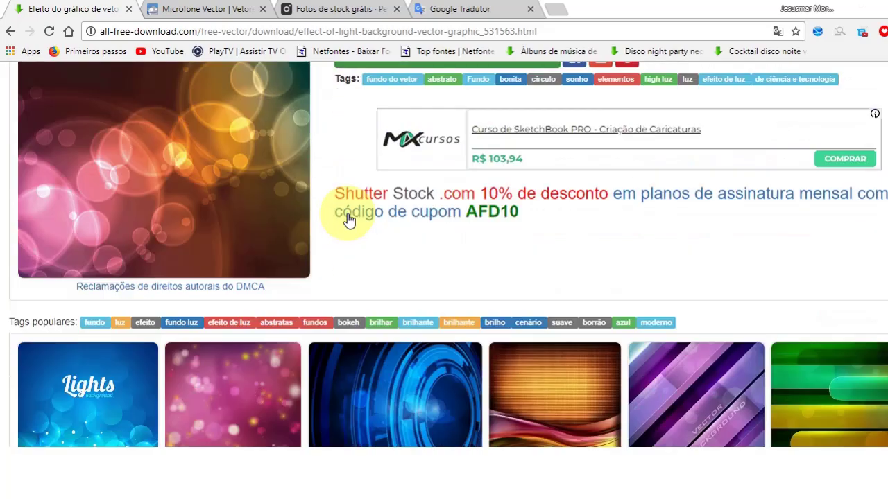
{"action": "scroll", "coordinate": [346, 215], "scroll_direction": "down", "scroll_amount": 2}
{"action": "scroll", "coordinate": [347, 215], "scroll_direction": "up", "scroll_amount": 4}
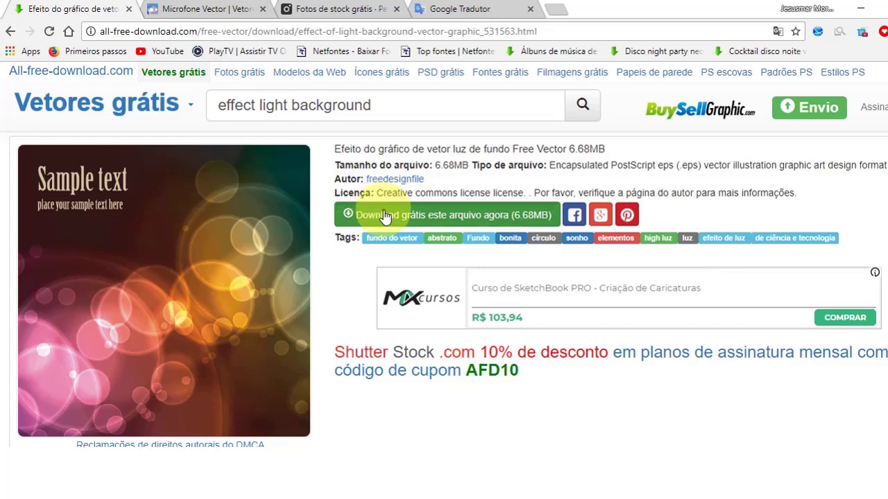
{"action": "left_click", "coordinate": [385, 216]}
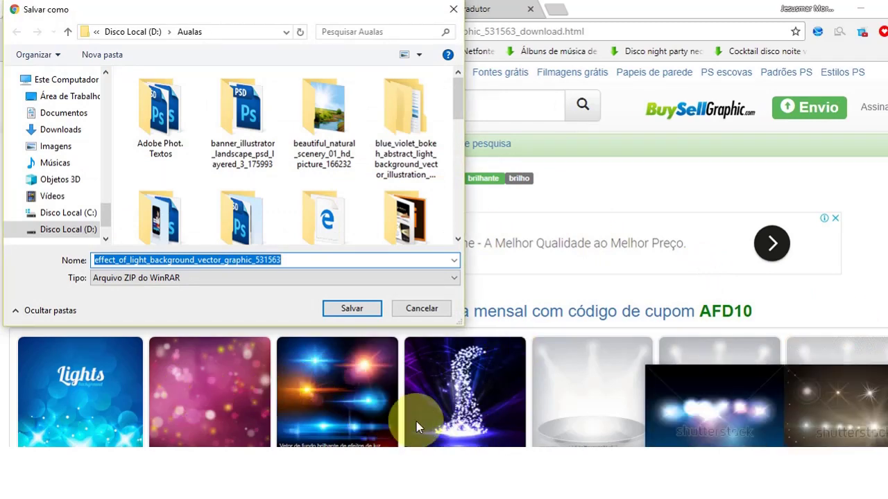
- Save effect_of_light_background_vector_graphic_531563 zip into D:\Aualas and show it in File Explorer
{"action": "left_click", "coordinate": [349, 303]}
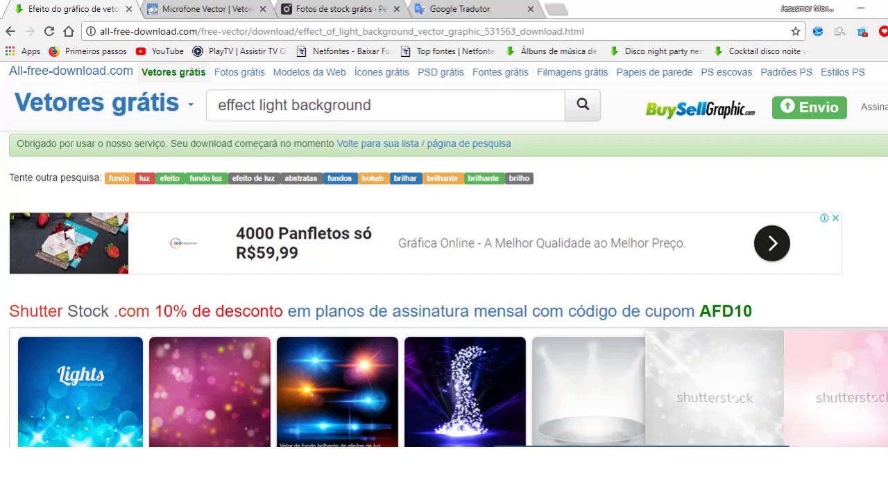
{"action": "right_click", "coordinate": [132, 479]}
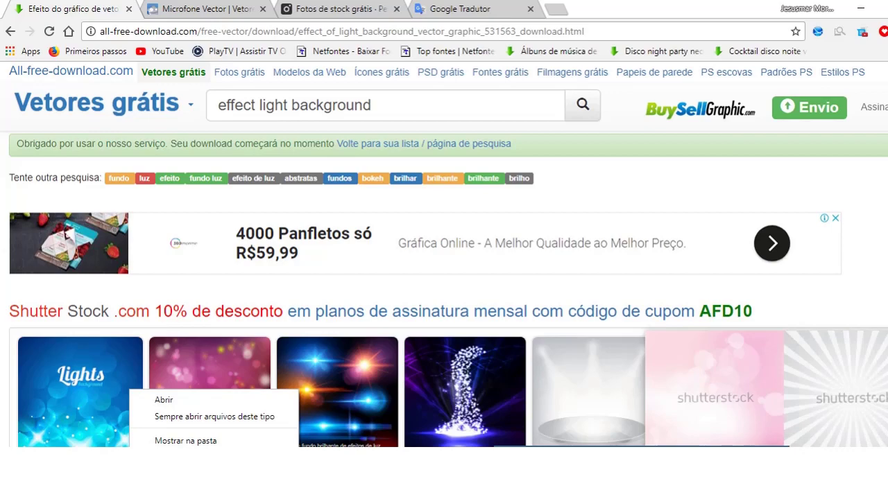
{"action": "left_click", "coordinate": [178, 441]}
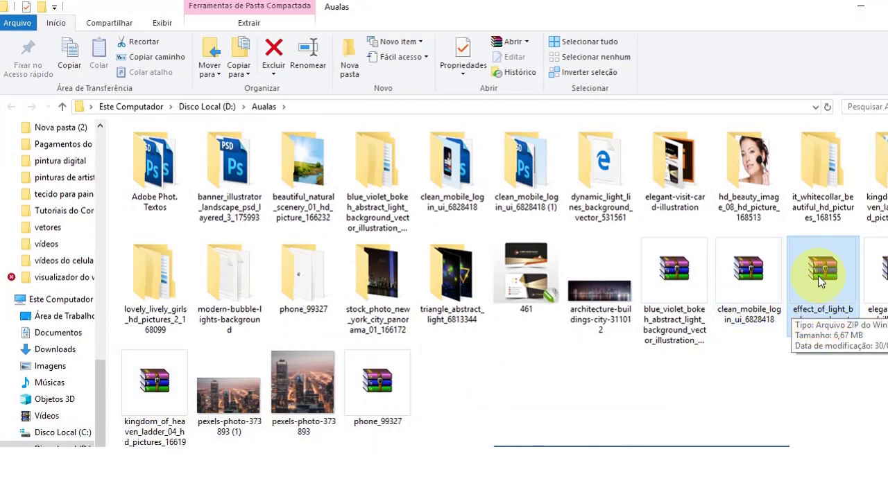
- Extract the zip with WinRAR into effect_of_light_background_vector_graphic_531563 and open that folder
{"action": "right_click", "coordinate": [827, 276]}
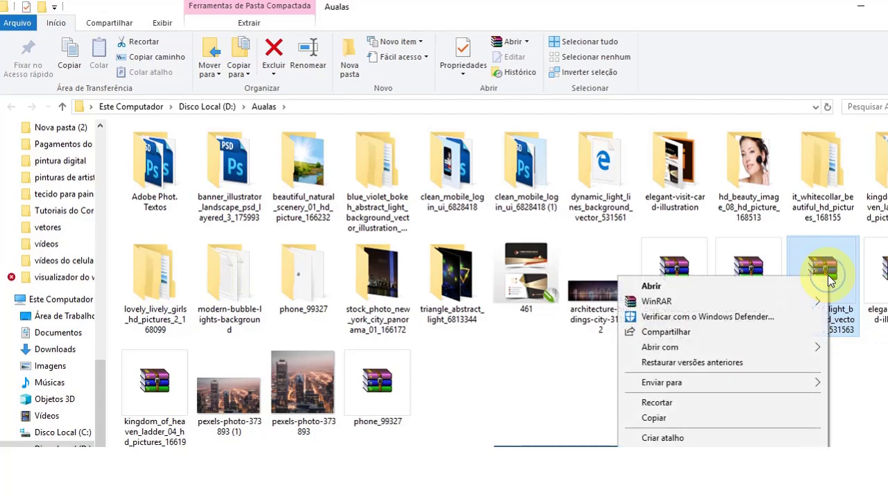
{"action": "mouse_move", "coordinate": [655, 301]}
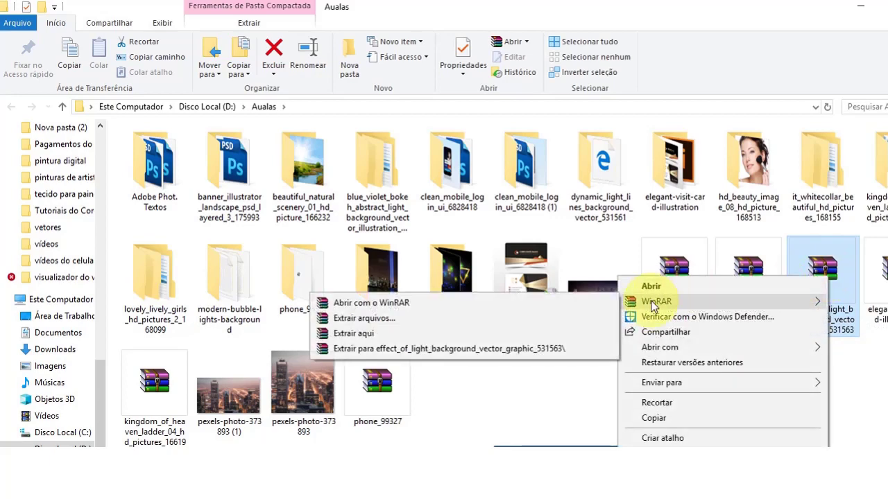
{"action": "left_click", "coordinate": [374, 349]}
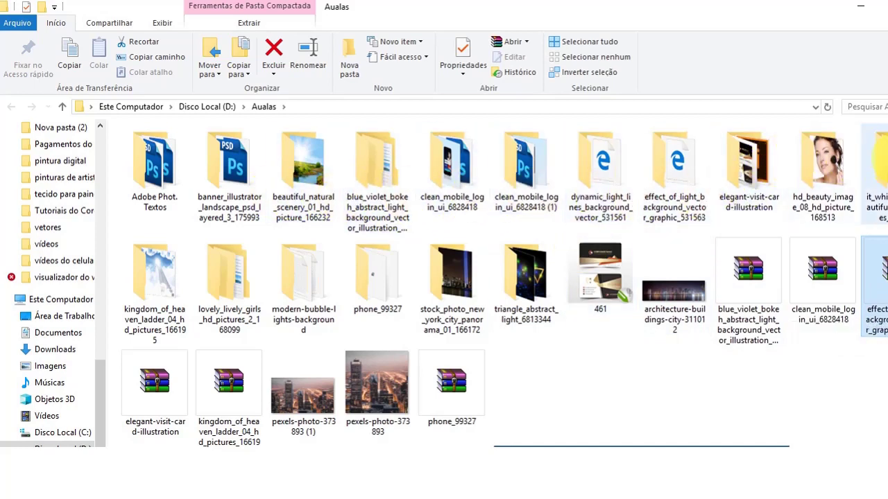
{"action": "double_click", "coordinate": [674, 167]}
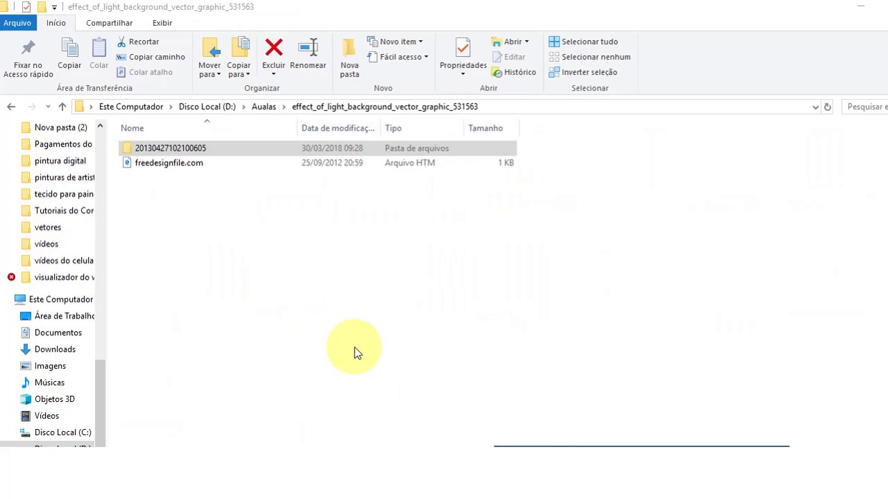
{"action": "double_click", "coordinate": [132, 149]}
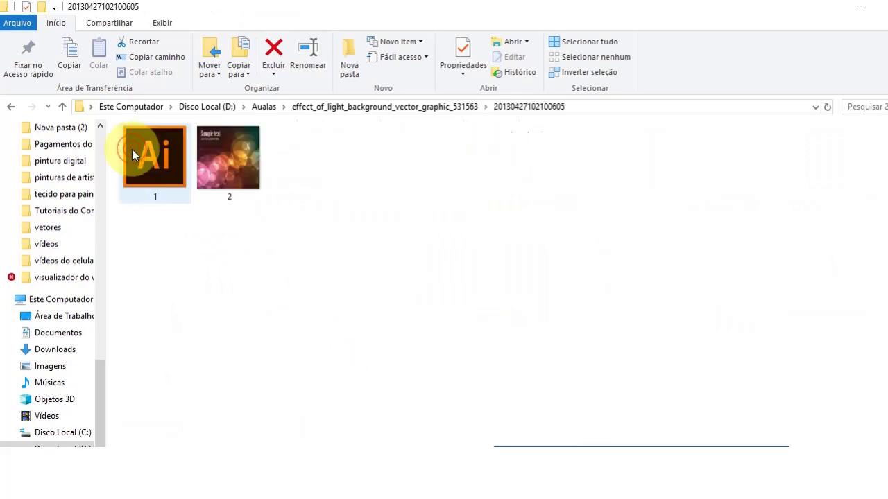
{"action": "double_click", "coordinate": [215, 148]}
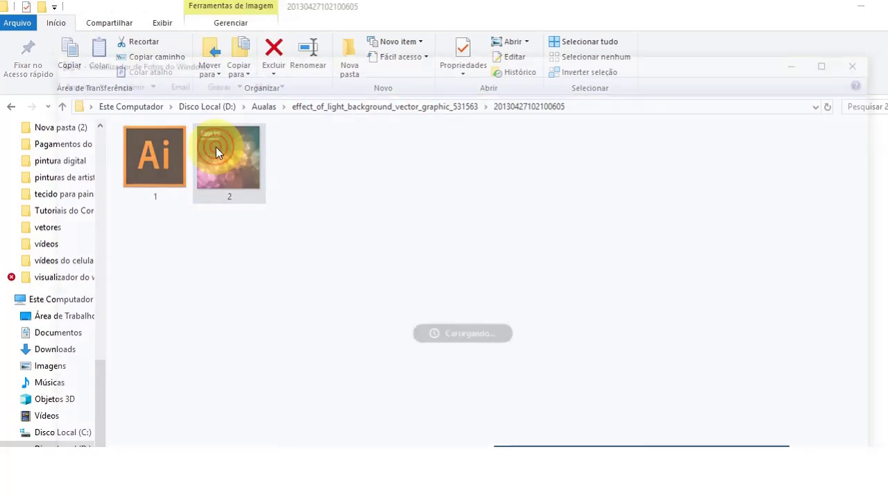
{"action": "scroll", "coordinate": [538, 270], "scroll_direction": "up", "scroll_amount": 3}
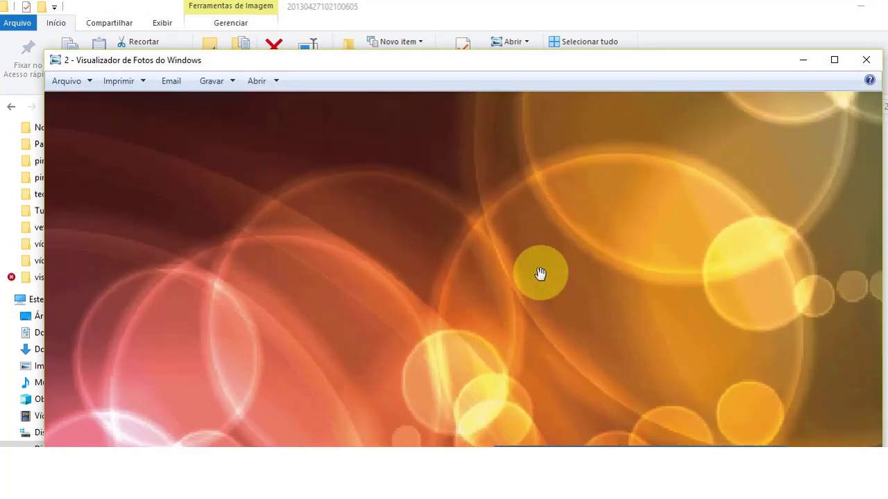
{"action": "scroll", "coordinate": [541, 274], "scroll_direction": "up", "scroll_amount": 2}
{"action": "scroll", "coordinate": [538, 270], "scroll_direction": "down", "scroll_amount": 2}
{"action": "scroll", "coordinate": [499, 256], "scroll_direction": "down", "scroll_amount": 3}
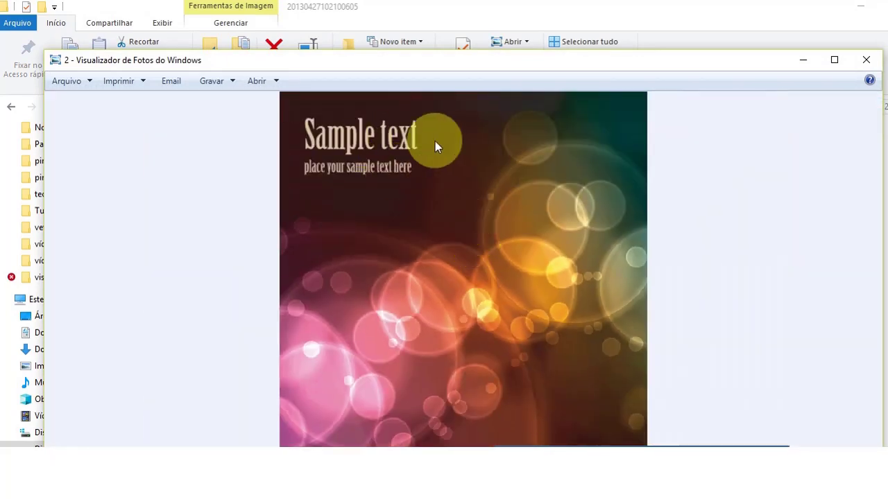
{"action": "left_click", "coordinate": [866, 60]}
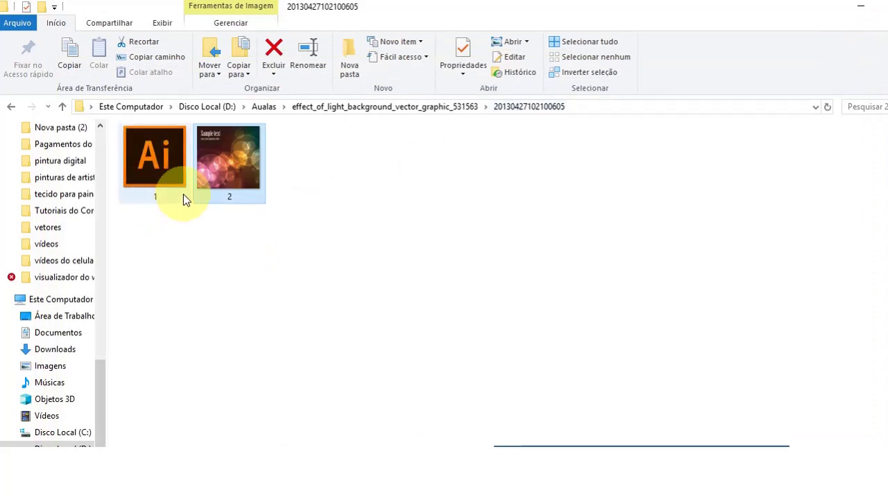
{"action": "left_click", "coordinate": [142, 158]}
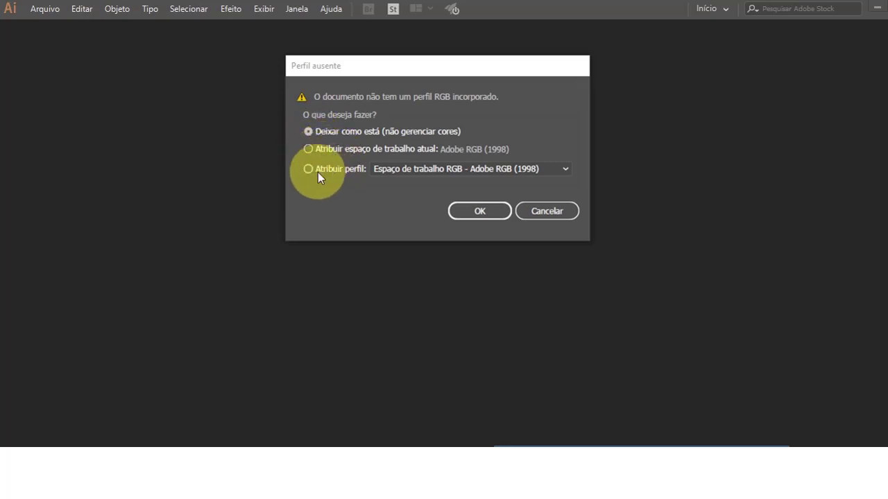
- Open the EPS with the current working RGB space assigned for the missing profile
{"action": "left_click", "coordinate": [308, 148]}
{"action": "left_click", "coordinate": [494, 209]}
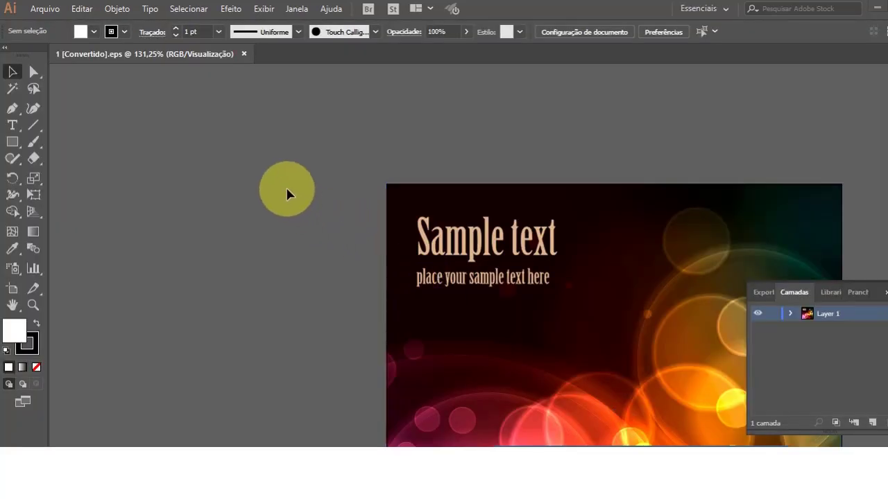
{"action": "scroll", "coordinate": [288, 195], "scroll_direction": "down", "scroll_amount": 3}
{"action": "scroll", "coordinate": [277, 172], "scroll_direction": "down", "scroll_amount": 5}
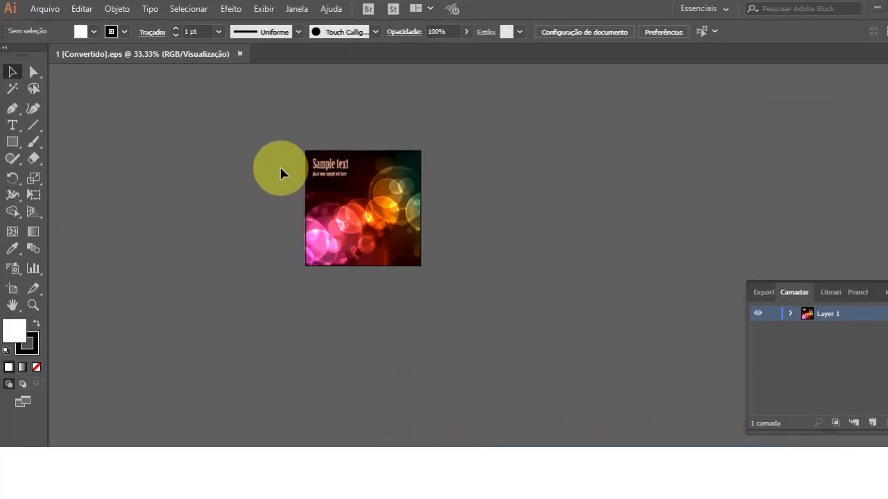
{"action": "scroll", "coordinate": [323, 164], "scroll_direction": "up", "scroll_amount": 5}
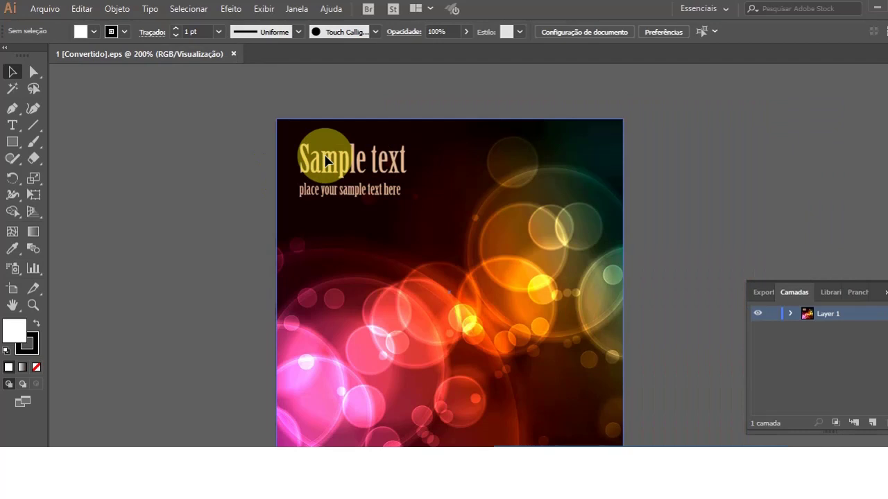
{"action": "scroll", "coordinate": [326, 160], "scroll_direction": "down", "scroll_amount": 2}
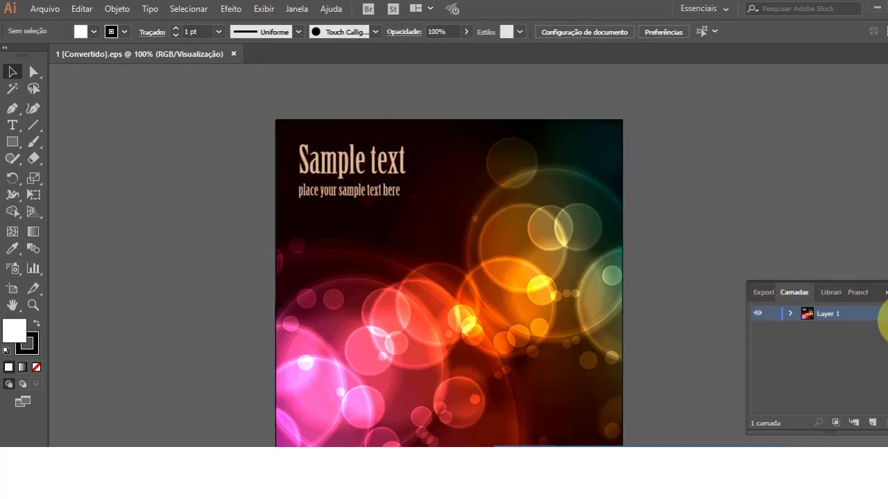
- Expand Layer 1 and its group in the Layers panel
{"action": "left_click", "coordinate": [885, 293]}
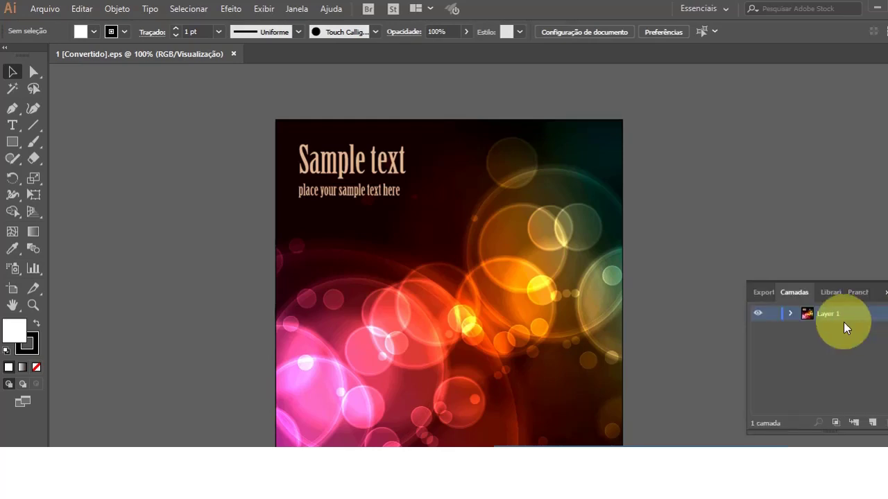
{"action": "left_click", "coordinate": [789, 312]}
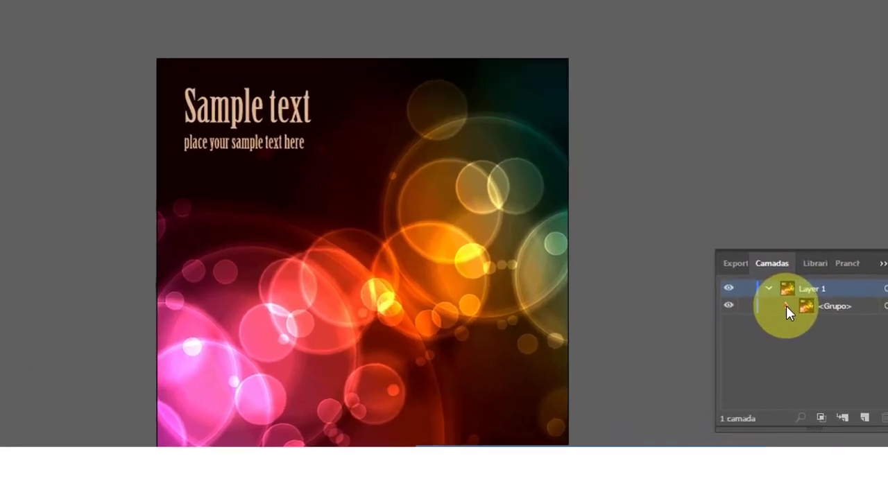
{"action": "left_click", "coordinate": [765, 283]}
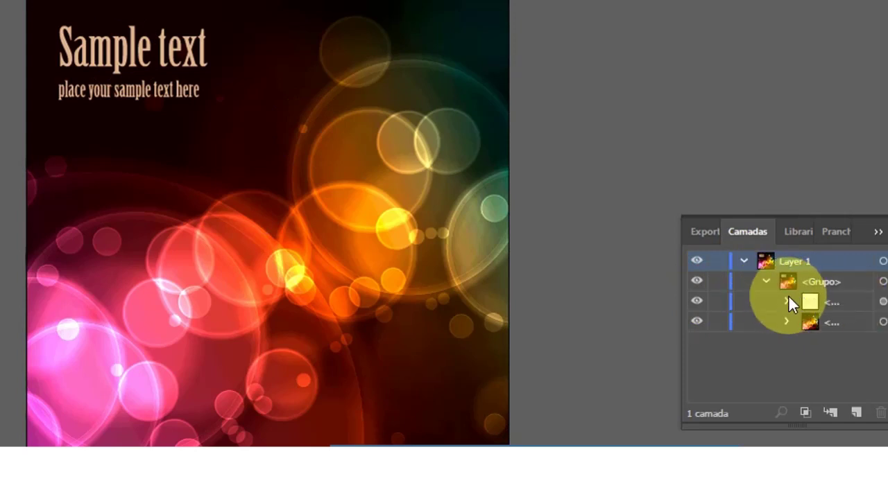
- Delete the sublayer holding the 'Sample text' lettering from the bokeh background group
{"action": "left_click", "coordinate": [696, 303]}
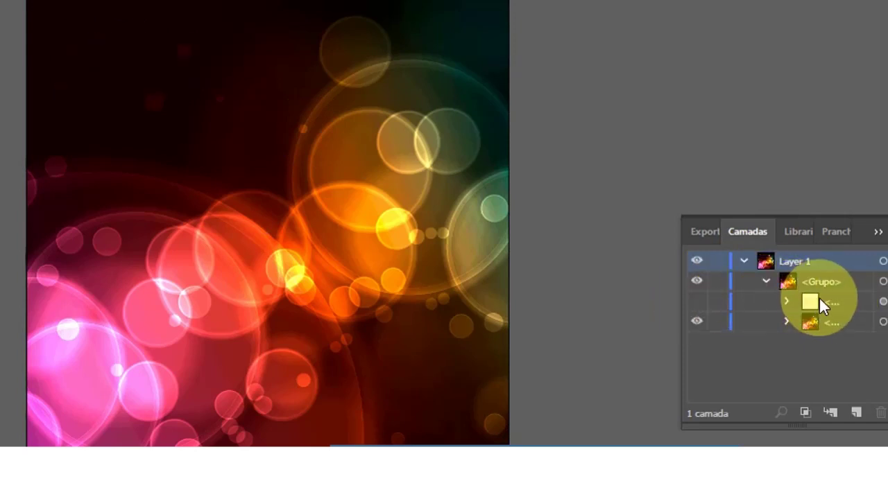
{"action": "left_click", "coordinate": [696, 302]}
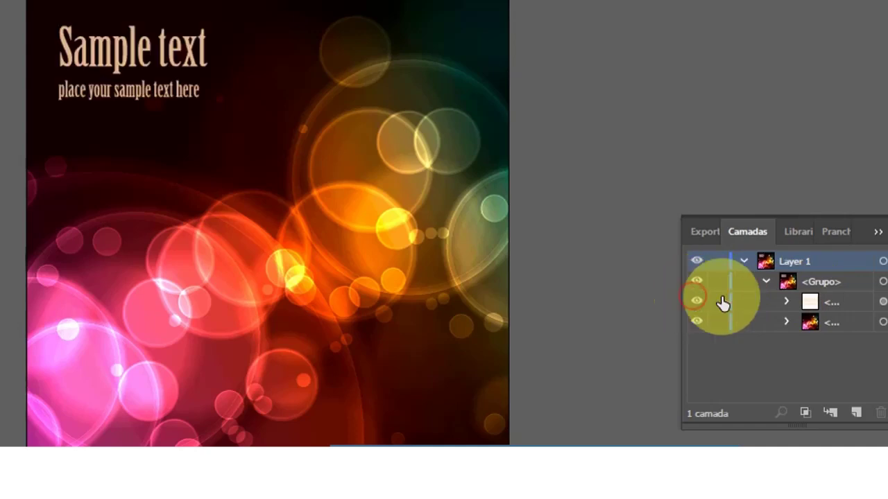
{"action": "left_click", "coordinate": [787, 320]}
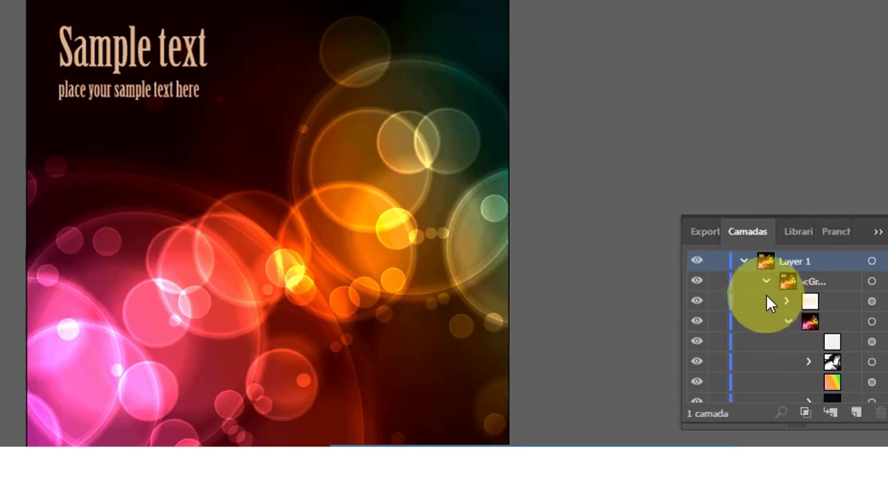
{"action": "left_click", "coordinate": [826, 298]}
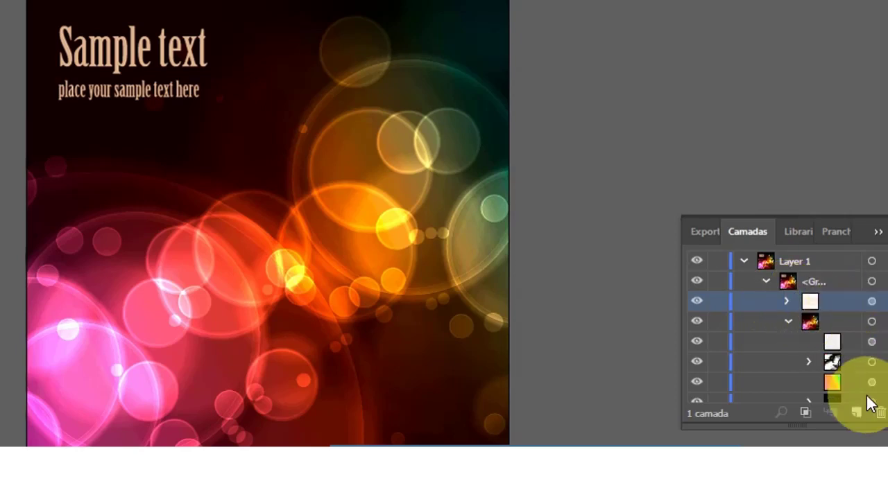
{"action": "left_click", "coordinate": [880, 414]}
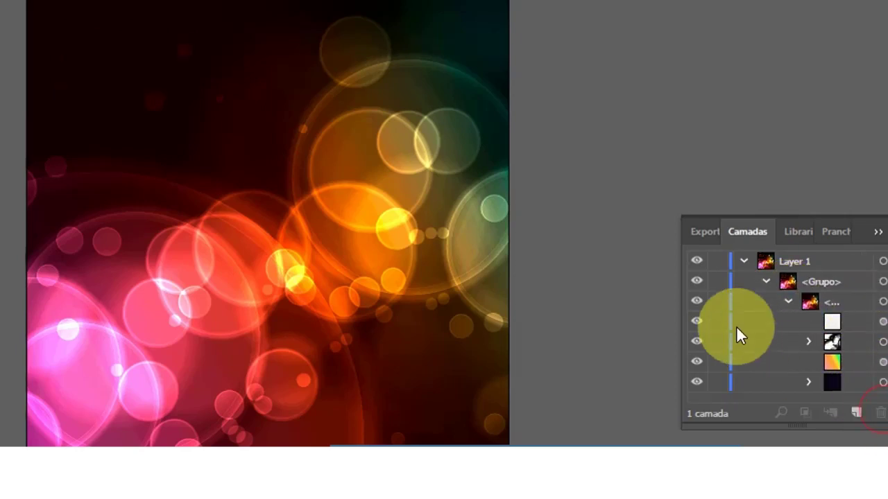
{"action": "scroll", "coordinate": [478, 211], "scroll_direction": "down", "scroll_amount": 3}
{"action": "scroll", "coordinate": [476, 212], "scroll_direction": "up", "scroll_amount": 1}
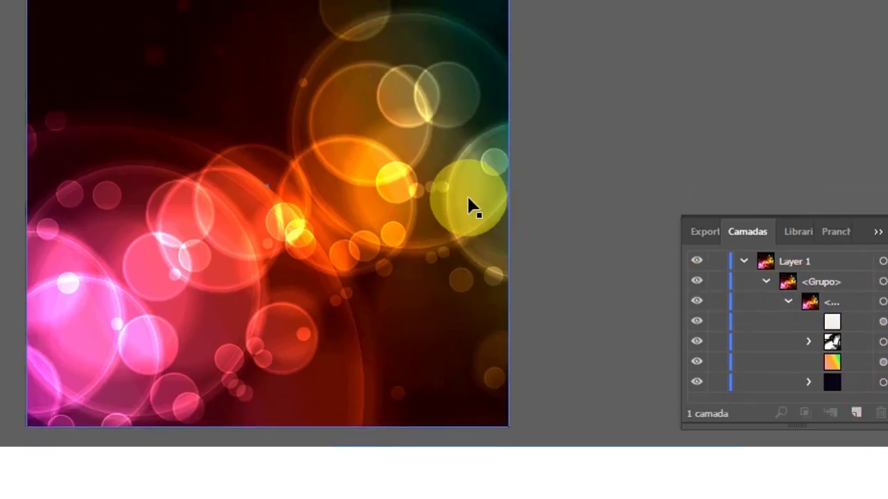
{"action": "scroll", "coordinate": [269, 174], "scroll_direction": "up", "scroll_amount": 1}
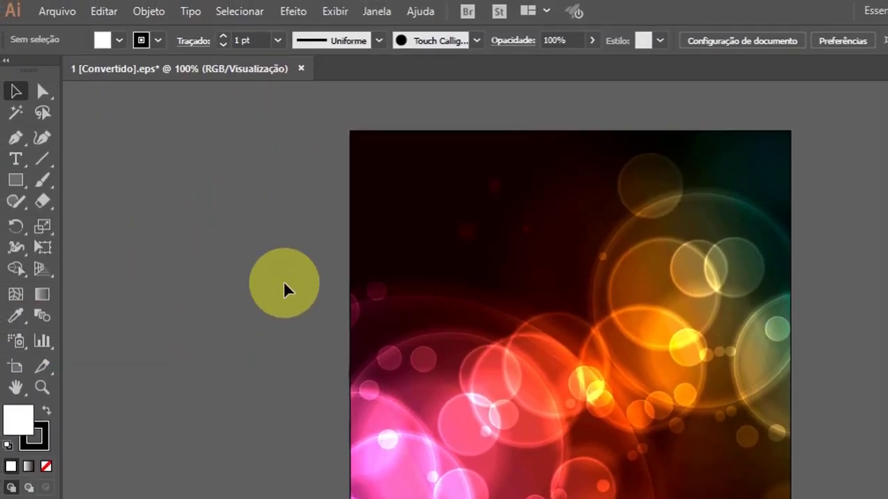
- Resize the artboard to the A4 preset using the Artboard tool
{"action": "left_click", "coordinate": [15, 367]}
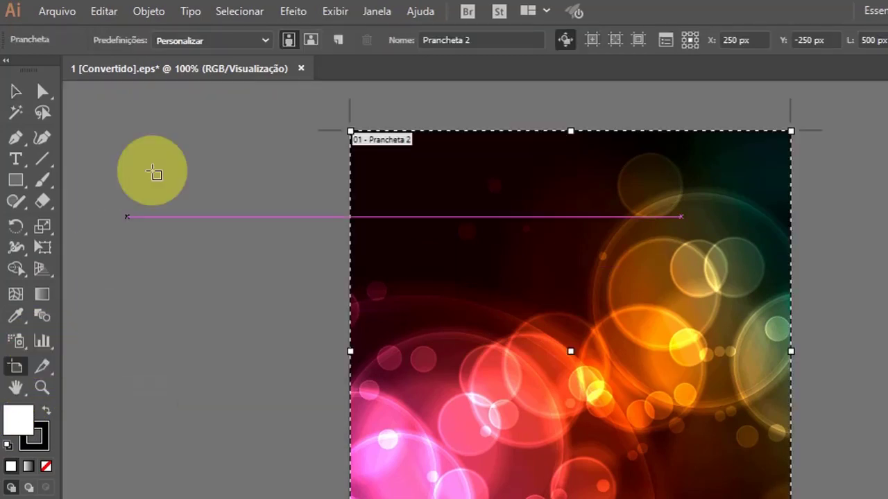
{"action": "scroll", "coordinate": [321, 268], "scroll_direction": "down", "scroll_amount": 1}
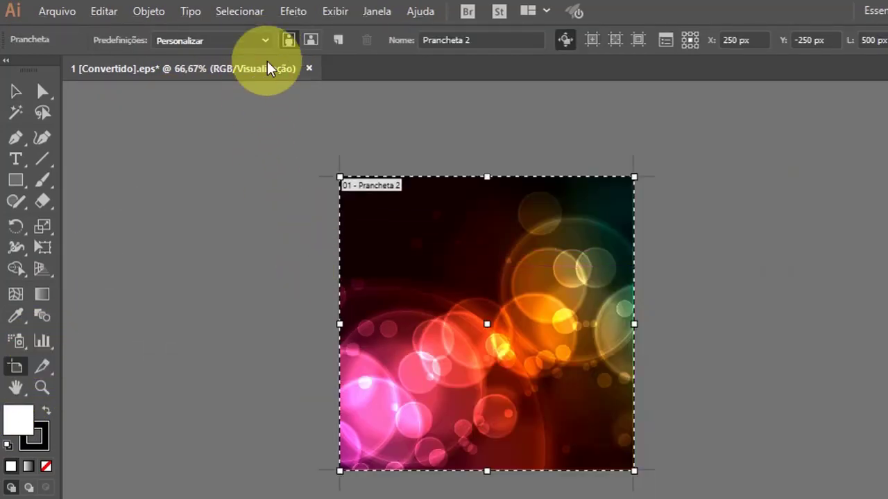
{"action": "left_click", "coordinate": [265, 41]}
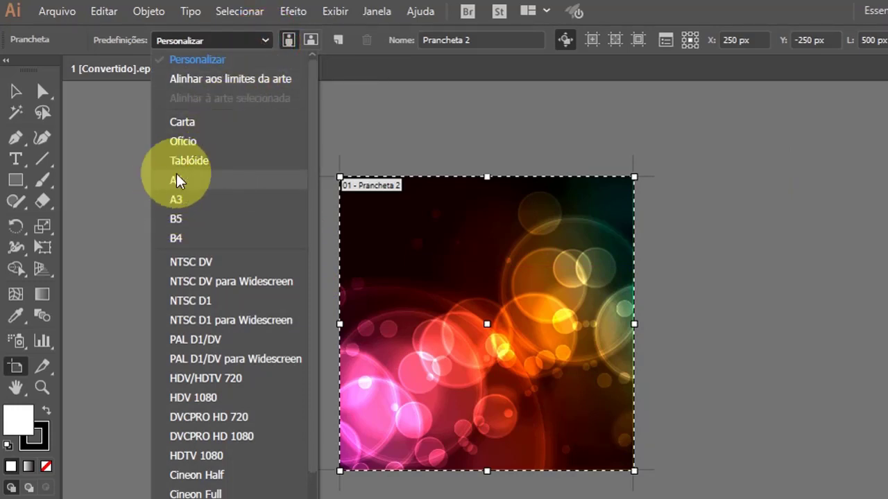
{"action": "left_click", "coordinate": [180, 183]}
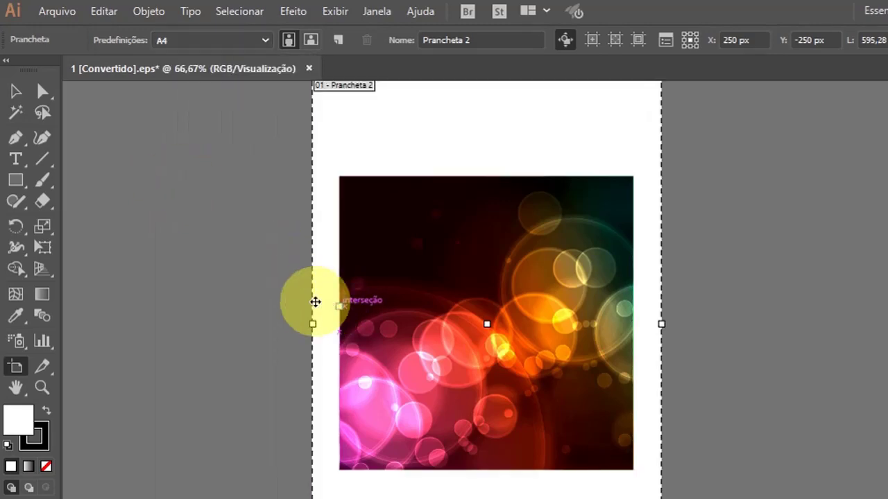
{"action": "scroll", "coordinate": [305, 301], "scroll_direction": "down", "scroll_amount": 1}
{"action": "scroll", "coordinate": [305, 301], "scroll_direction": "down", "scroll_amount": 1}
{"action": "scroll", "coordinate": [349, 263], "scroll_direction": "up", "scroll_amount": 1}
{"action": "scroll", "coordinate": [357, 345], "scroll_direction": "up", "scroll_amount": 1}
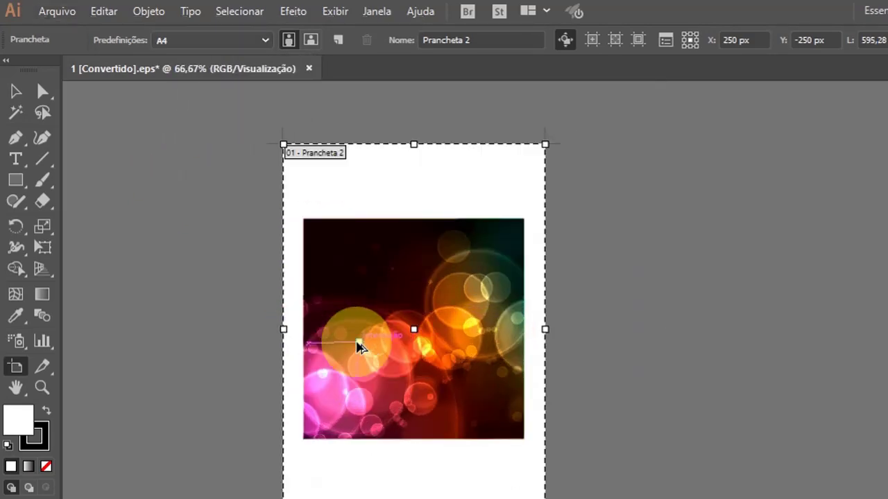
{"action": "scroll", "coordinate": [359, 346], "scroll_direction": "up", "scroll_amount": 1}
{"action": "scroll", "coordinate": [360, 343], "scroll_direction": "down", "scroll_amount": 1}
{"action": "scroll", "coordinate": [360, 339], "scroll_direction": "down", "scroll_amount": 1}
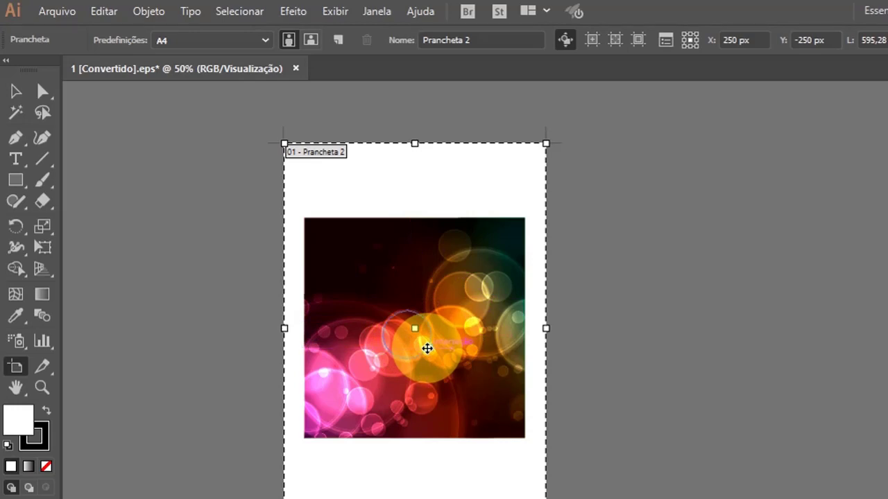
- Change the Prancheta 2 artboard from A4 to the A3 preset around the bokeh image
{"action": "left_click", "coordinate": [16, 92]}
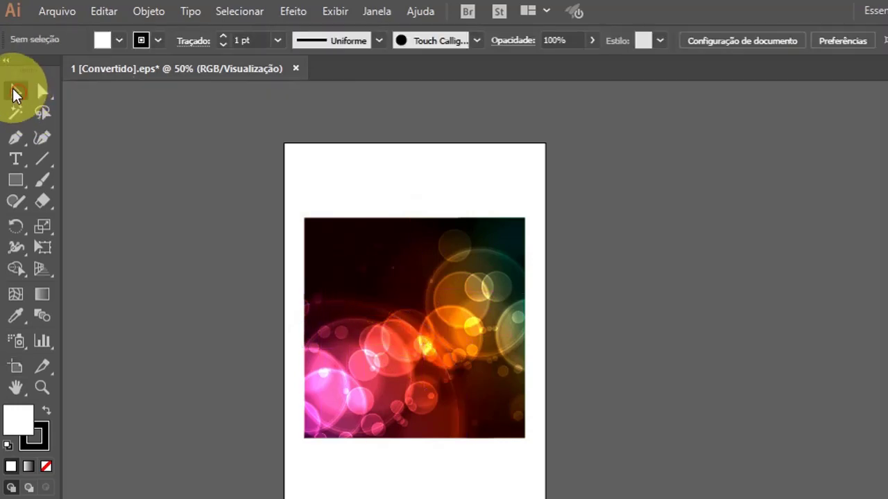
{"action": "left_click", "coordinate": [390, 269]}
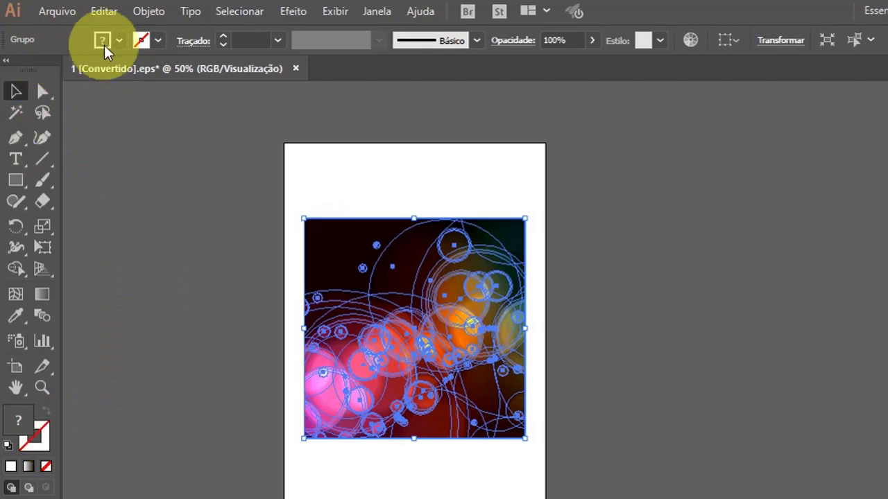
{"action": "left_click", "coordinate": [200, 122]}
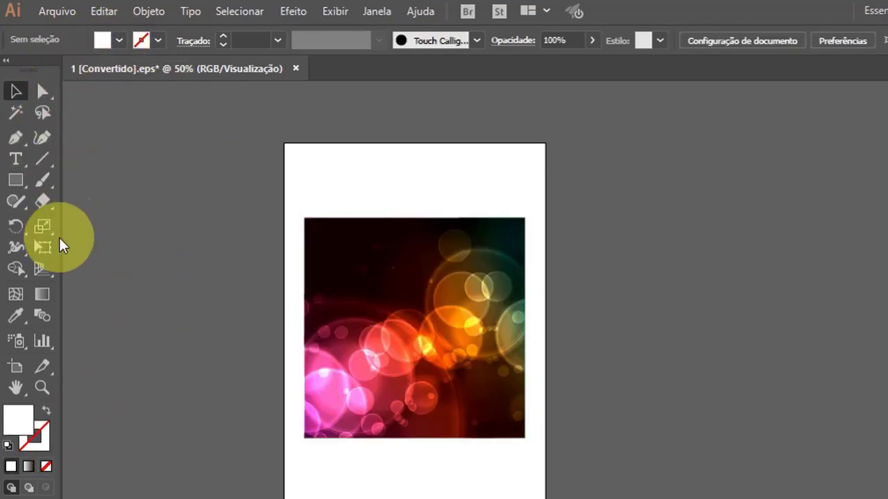
{"action": "left_click", "coordinate": [16, 366]}
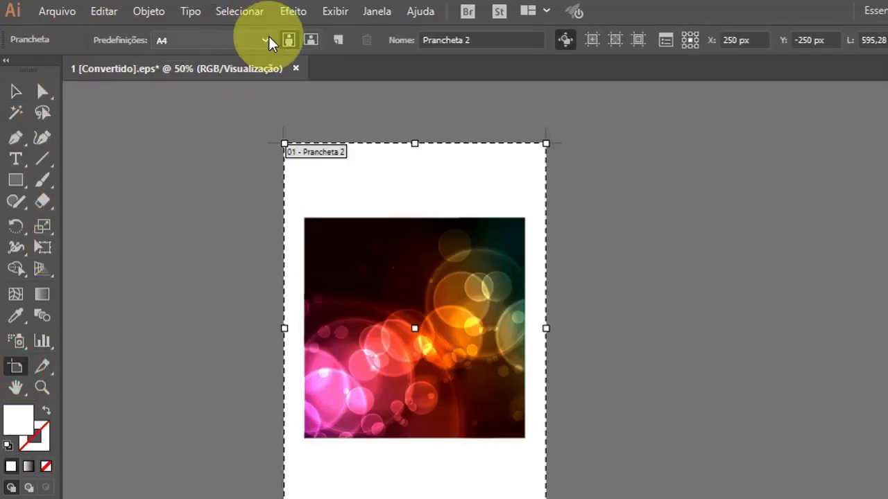
{"action": "left_click", "coordinate": [265, 40]}
{"action": "left_click", "coordinate": [208, 77]}
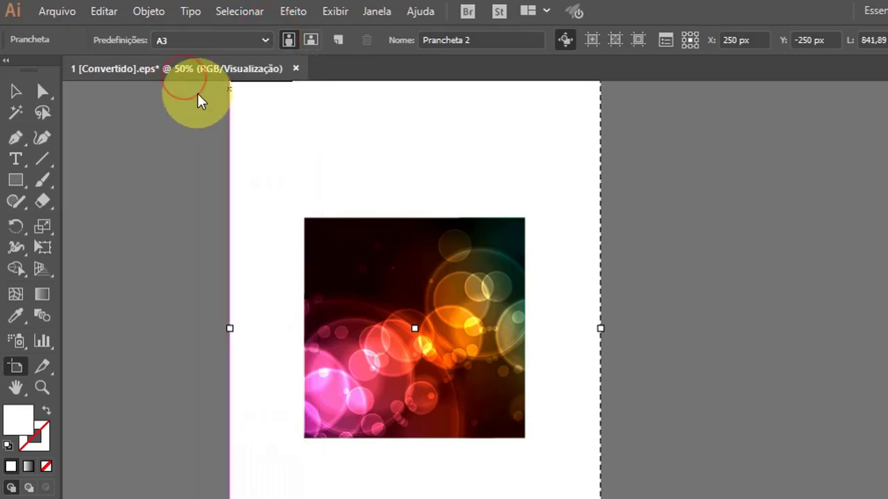
{"action": "key", "text": "ctrl+minus"}
{"action": "key", "text": "ctrl+minus"}
{"action": "key", "text": "ctrl+plus"}
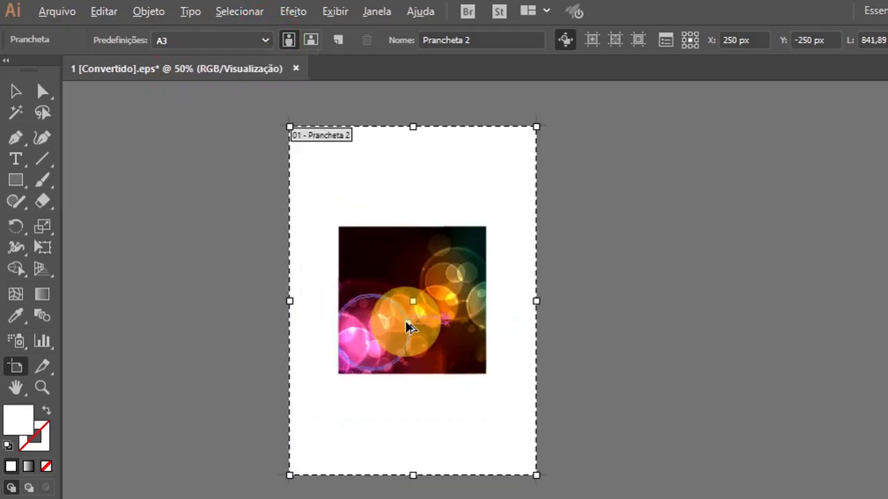
{"action": "key", "text": "ctrl+plus"}
{"action": "key", "text": "ctrl+minus"}
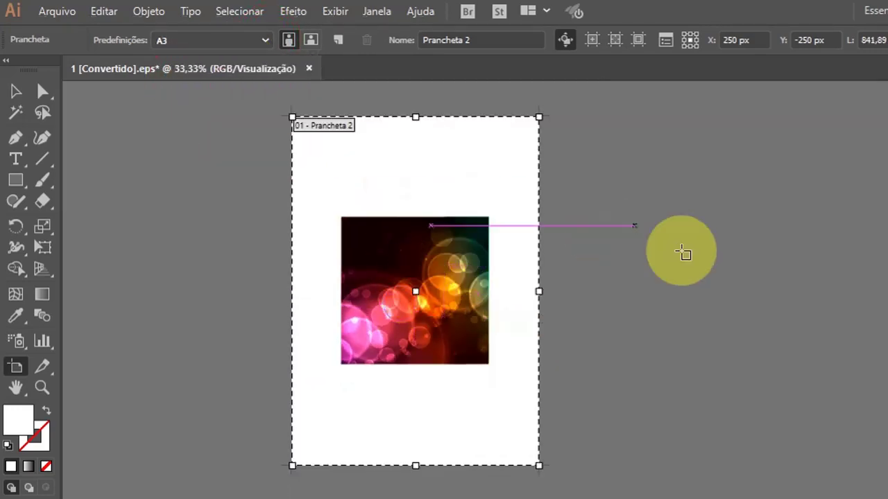
- Scale the bokeh image group up to fill the page's full width and top
{"action": "left_click", "coordinate": [19, 97]}
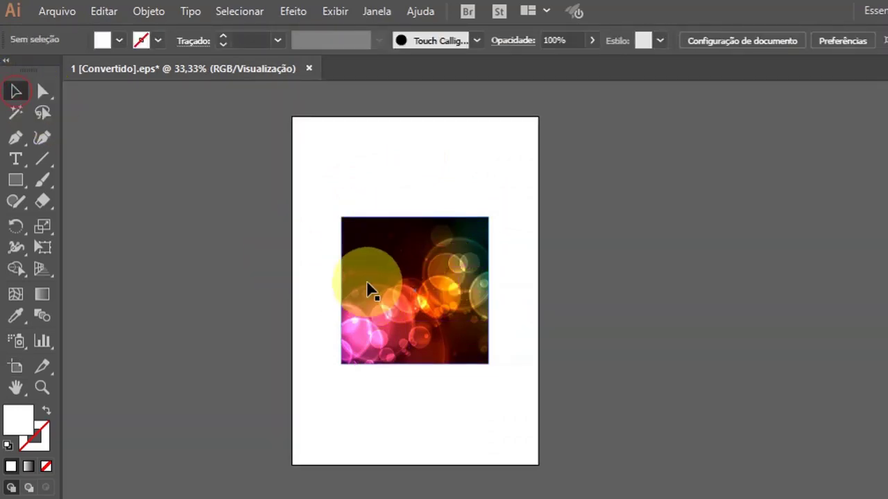
{"action": "left_click", "coordinate": [366, 280]}
{"action": "left_click_drag", "start_coordinate": [345, 219], "coordinate": [292, 157]}
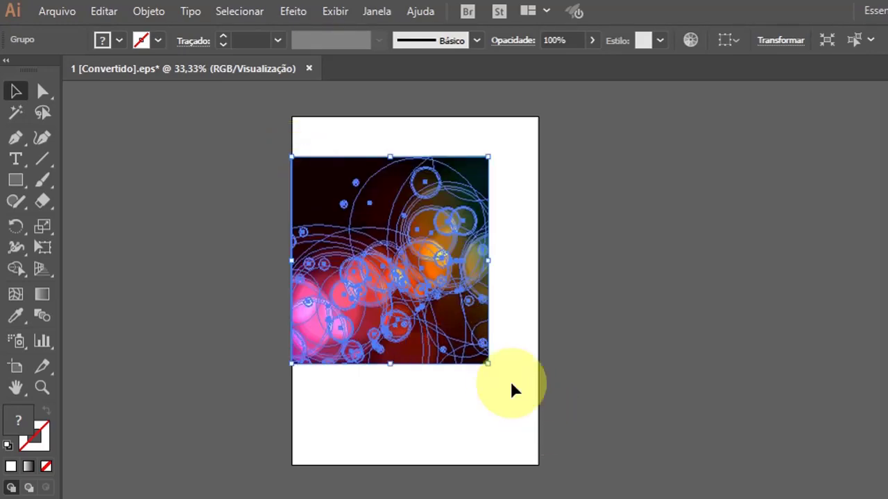
{"action": "left_click", "coordinate": [489, 363]}
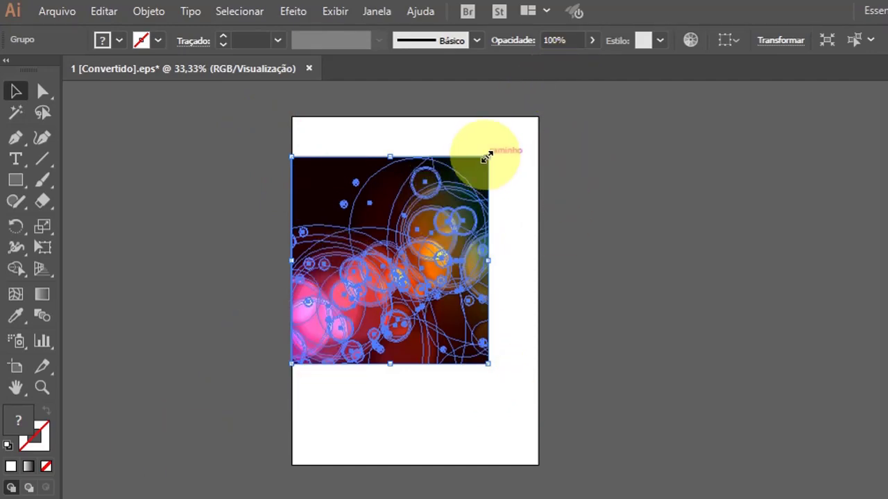
{"action": "left_click_drag", "start_coordinate": [487, 158], "coordinate": [540, 118]}
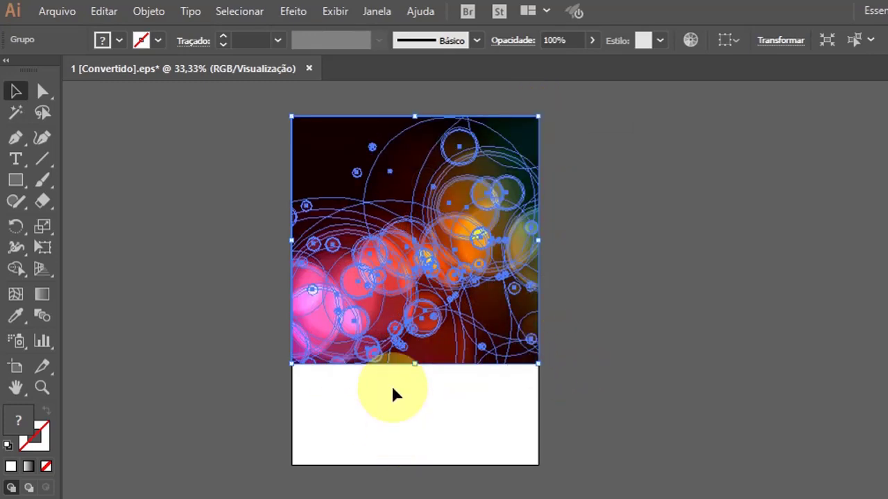
- Trim the artboard's bottom edge up flush with the bokeh image's bottom edge
{"action": "left_click", "coordinate": [16, 367]}
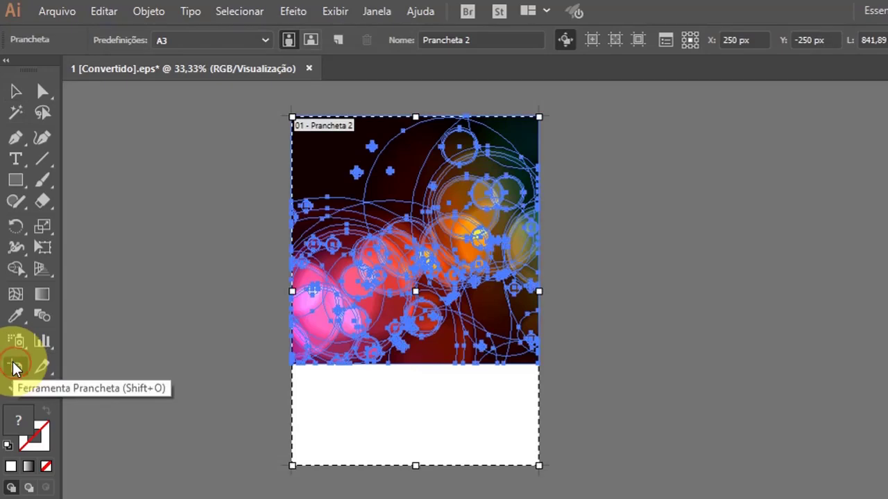
{"action": "left_click_drag", "start_coordinate": [415, 466], "coordinate": [416, 365]}
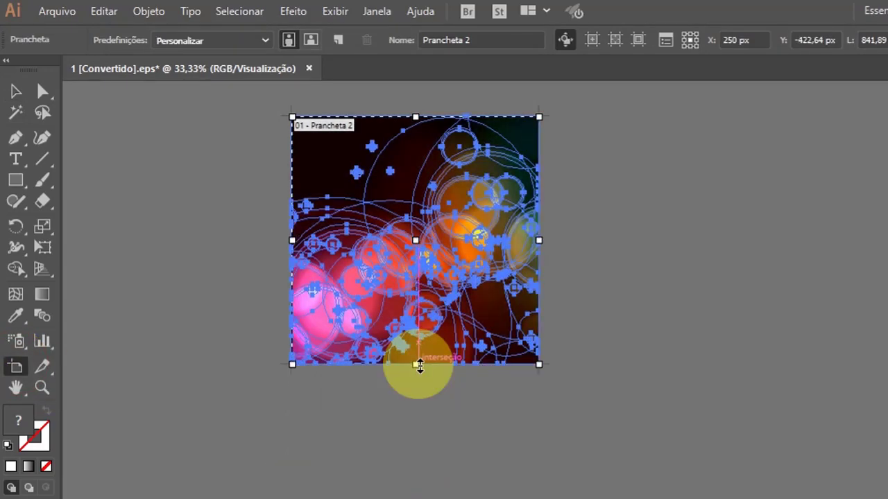
{"action": "left_click", "coordinate": [16, 90]}
{"action": "left_click", "coordinate": [161, 188]}
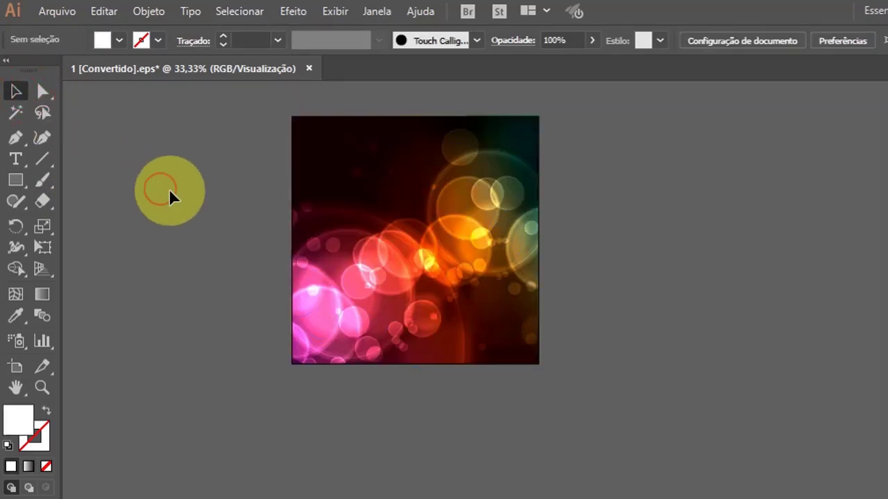
{"action": "scroll", "coordinate": [453, 381], "scroll_direction": "down", "scroll_amount": 1}
{"action": "scroll", "coordinate": [455, 374], "scroll_direction": "up", "scroll_amount": 2}
{"action": "scroll", "coordinate": [416, 243], "scroll_direction": "up", "scroll_amount": 1}
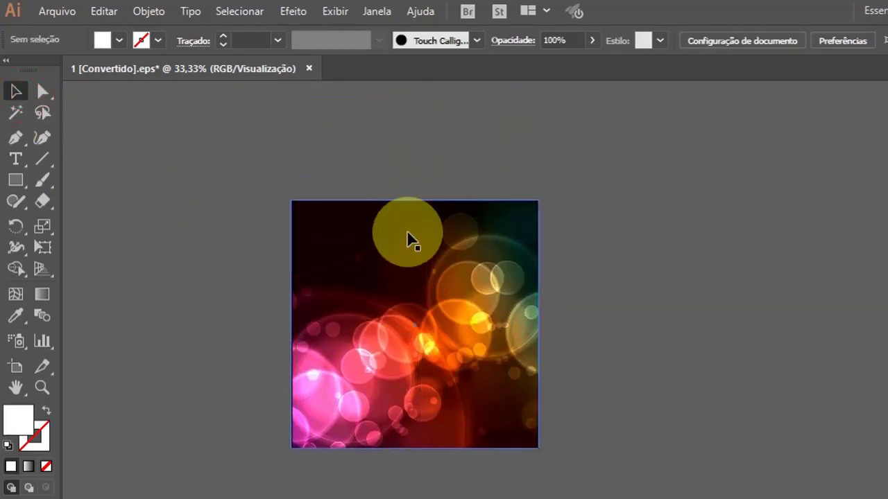
{"action": "scroll", "coordinate": [372, 314], "scroll_direction": "up", "scroll_amount": 1}
{"action": "key", "text": "super"}
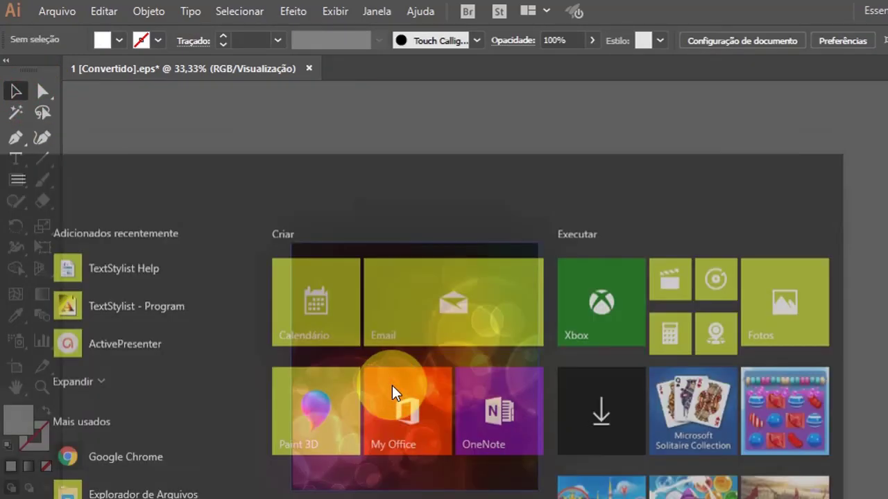
{"action": "left_click", "coordinate": [494, 104]}
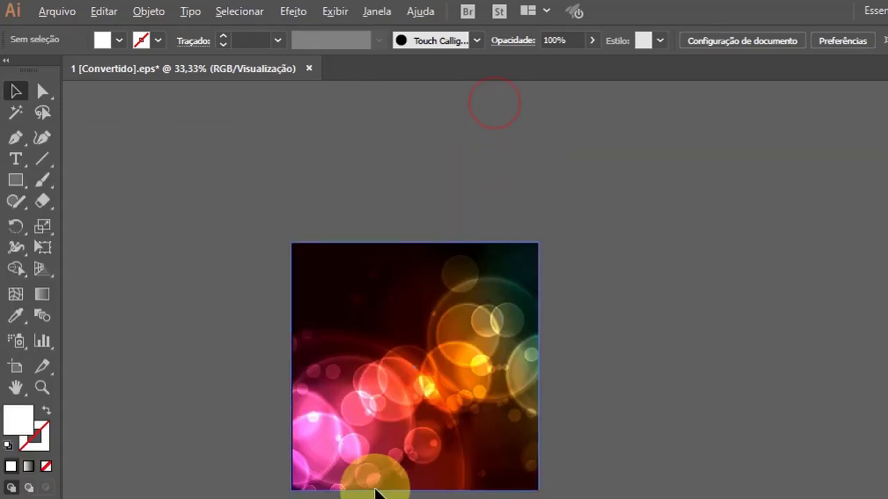
- Start exporting the artwork as a JPEG with Use Artboards checked
{"action": "scroll", "coordinate": [378, 494], "scroll_direction": "up", "scroll_amount": 2, "text": "alt"}
{"action": "scroll", "coordinate": [375, 493], "scroll_direction": "down", "scroll_amount": 1, "text": "alt"}
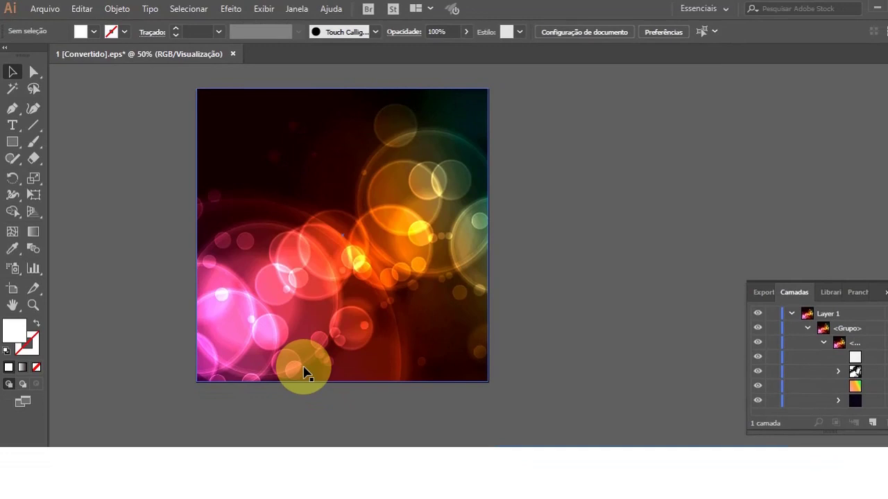
{"action": "left_click", "coordinate": [40, 13]}
{"action": "mouse_move", "coordinate": [62, 253]}
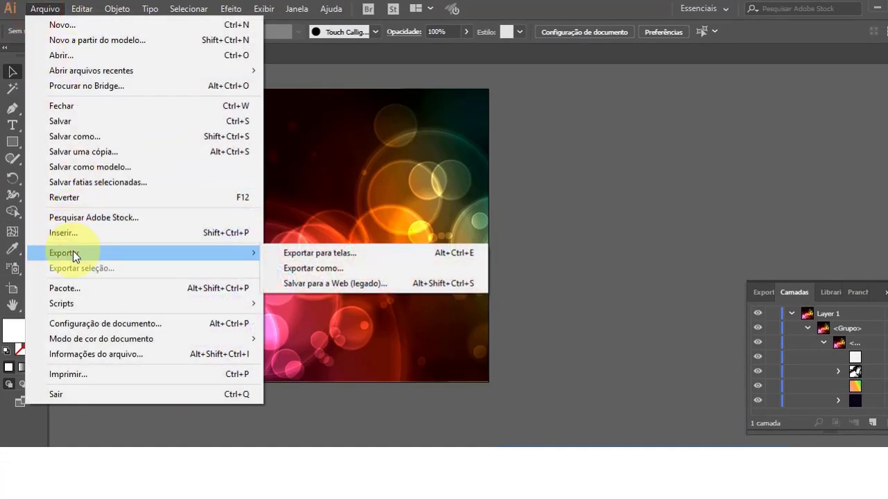
{"action": "left_click", "coordinate": [330, 268]}
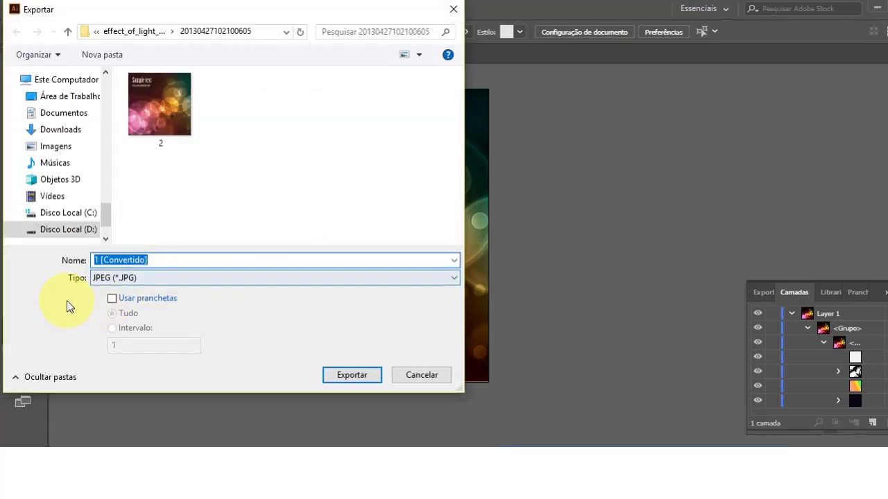
{"action": "left_click", "coordinate": [431, 277]}
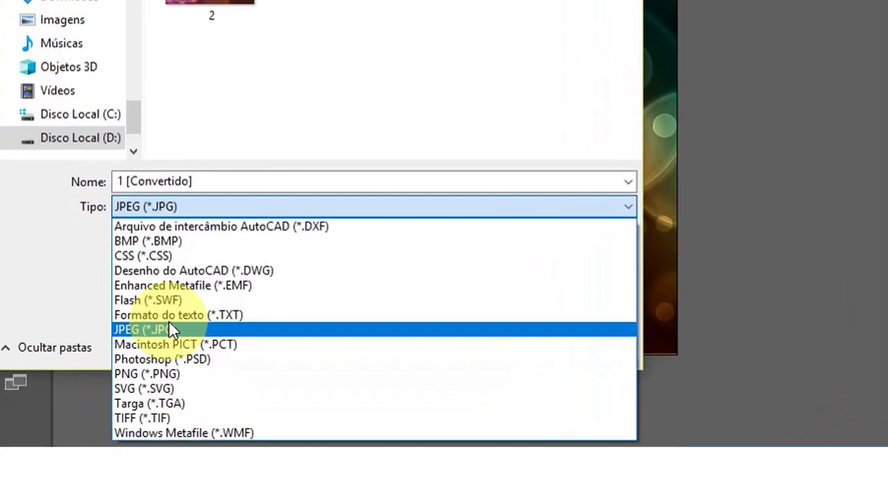
{"action": "left_click", "coordinate": [114, 364]}
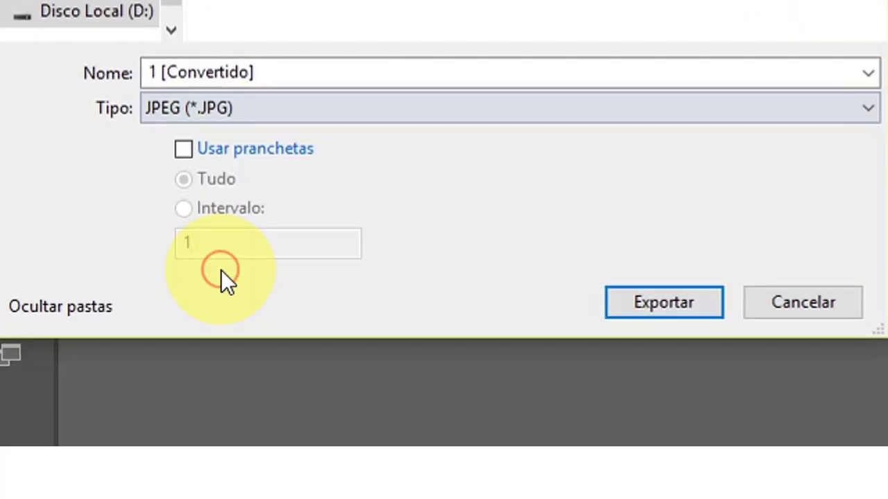
{"action": "left_click", "coordinate": [188, 146]}
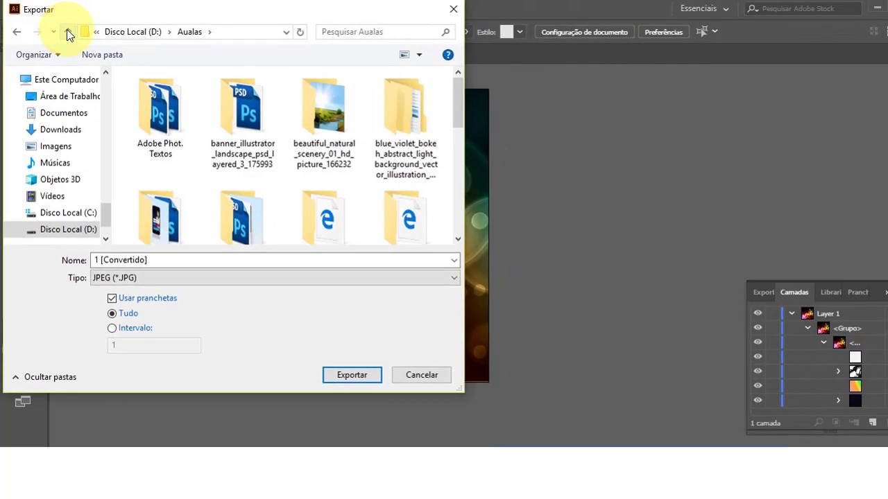
- Browse drive D into the Aualas folder and create a new folder for the export
{"action": "left_click", "coordinate": [67, 29]}
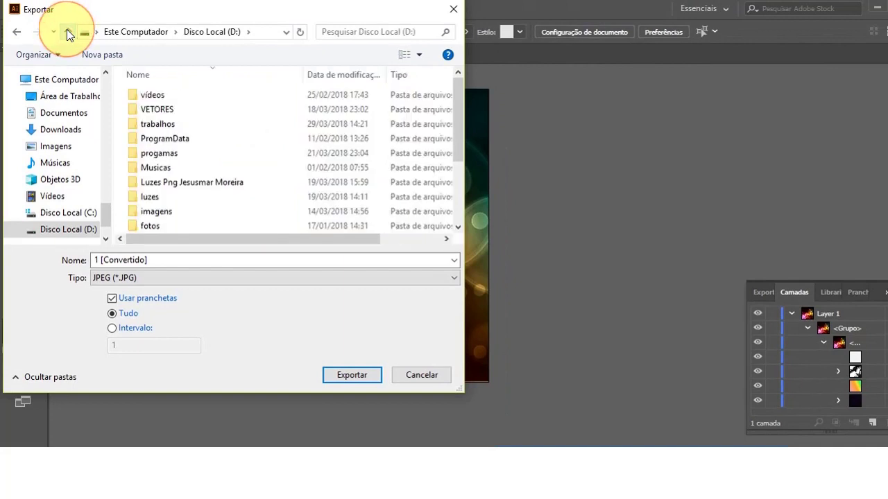
{"action": "left_click", "coordinate": [210, 32]}
{"action": "scroll", "coordinate": [222, 139], "scroll_direction": "down", "scroll_amount": 3}
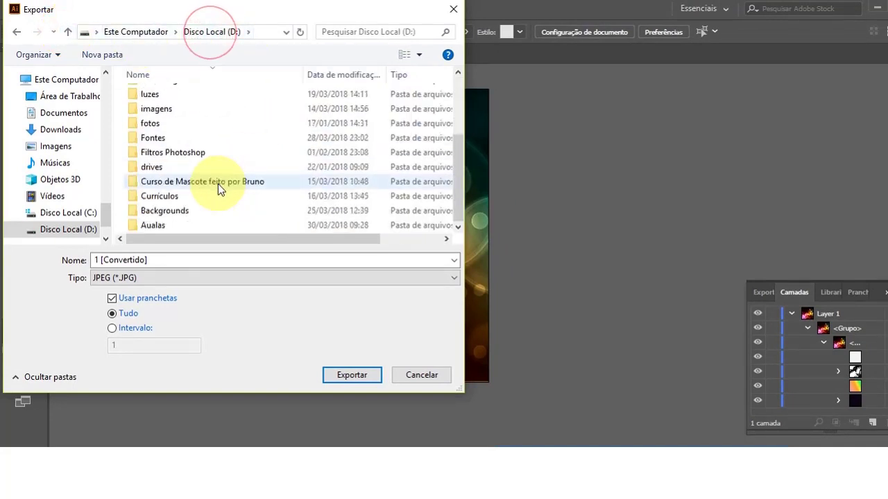
{"action": "double_click", "coordinate": [169, 225]}
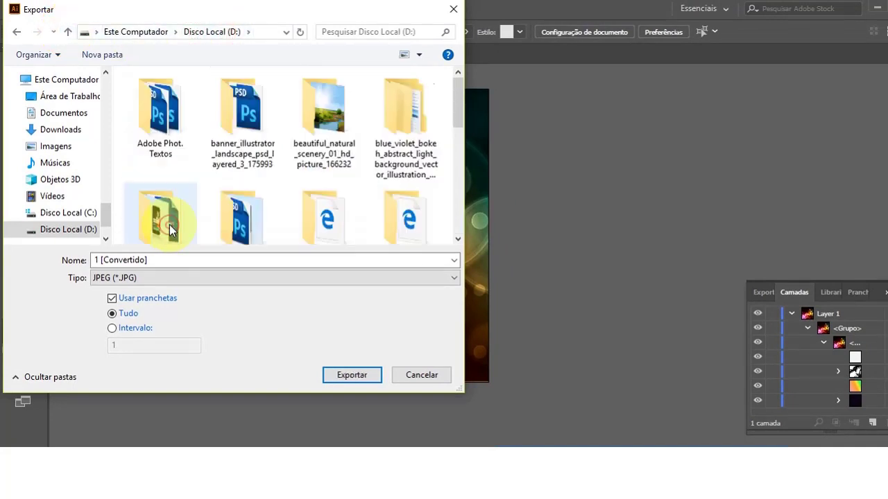
{"action": "left_click", "coordinate": [103, 55]}
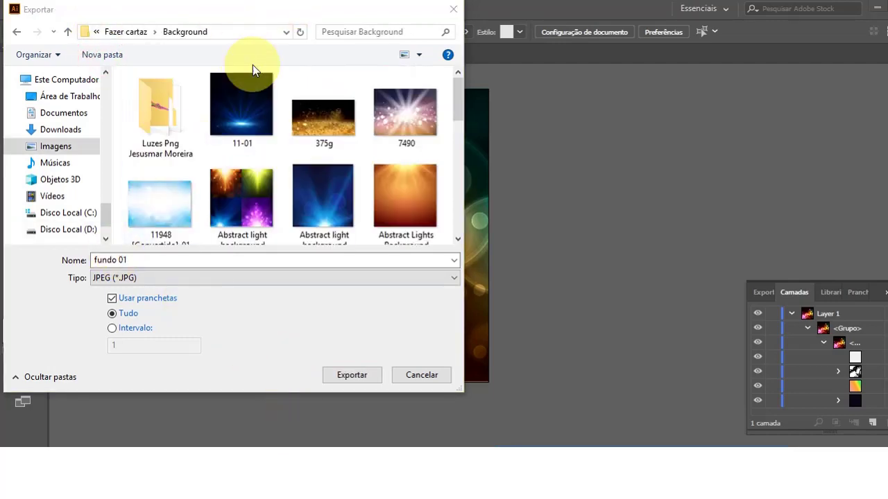
- Export 'fundo 01' as an RGB JPEG at maximum quality 10 and 300 ppi
{"action": "left_click", "coordinate": [347, 373]}
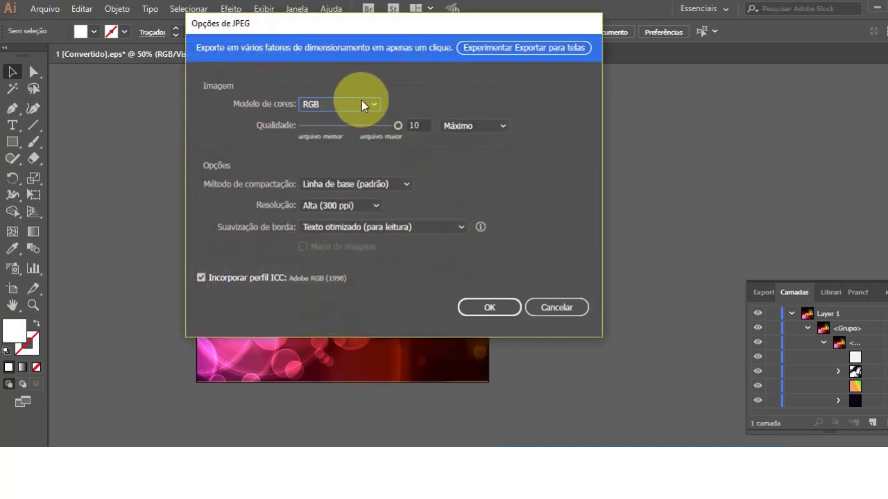
{"action": "left_click", "coordinate": [373, 104]}
{"action": "left_click", "coordinate": [314, 119]}
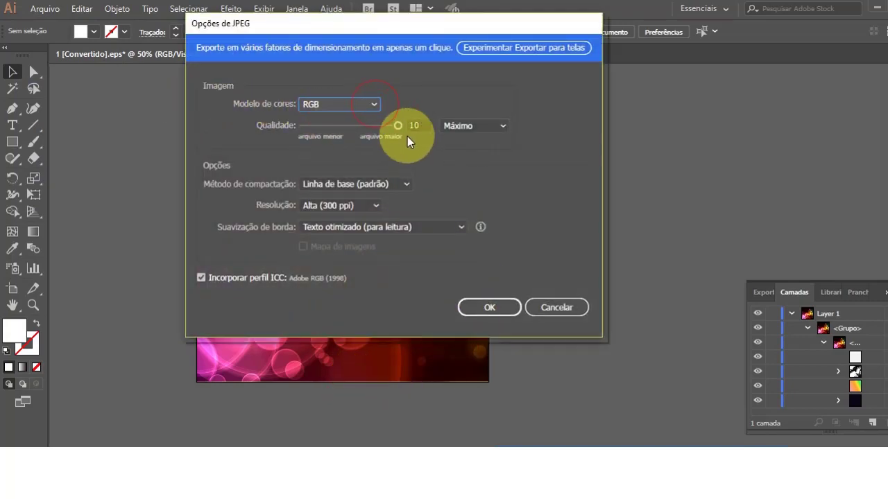
{"action": "left_click", "coordinate": [500, 126]}
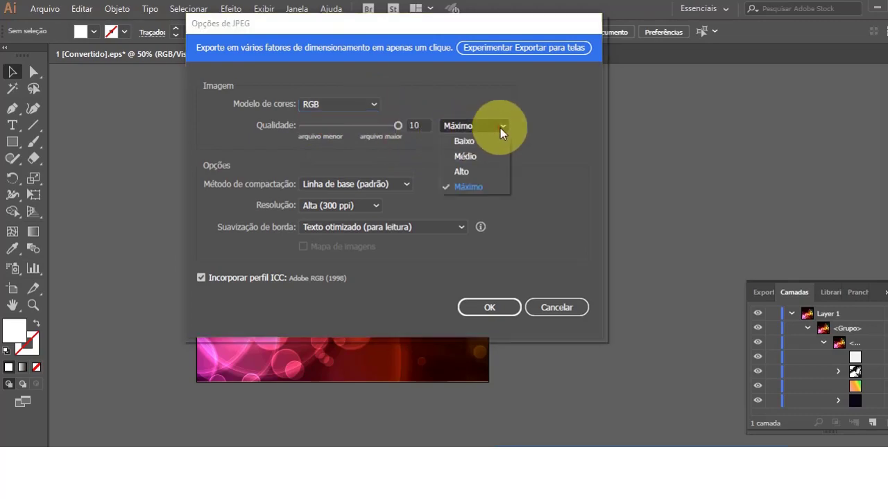
{"action": "left_click", "coordinate": [469, 186]}
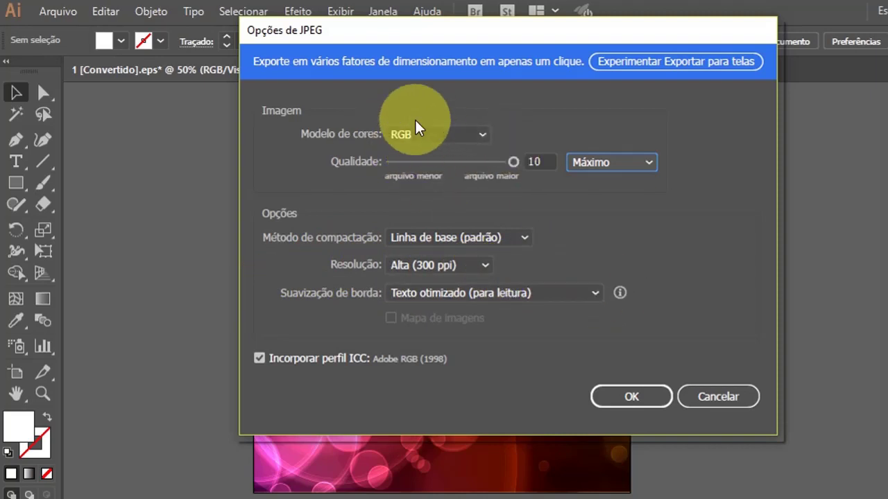
{"action": "mouse_move", "coordinate": [451, 34]}
{"action": "left_mouse_down"}
{"action": "mouse_move", "coordinate": [725, 35]}
{"action": "mouse_move", "coordinate": [880, 64]}
{"action": "mouse_move", "coordinate": [374, 52]}
{"action": "left_mouse_up"}
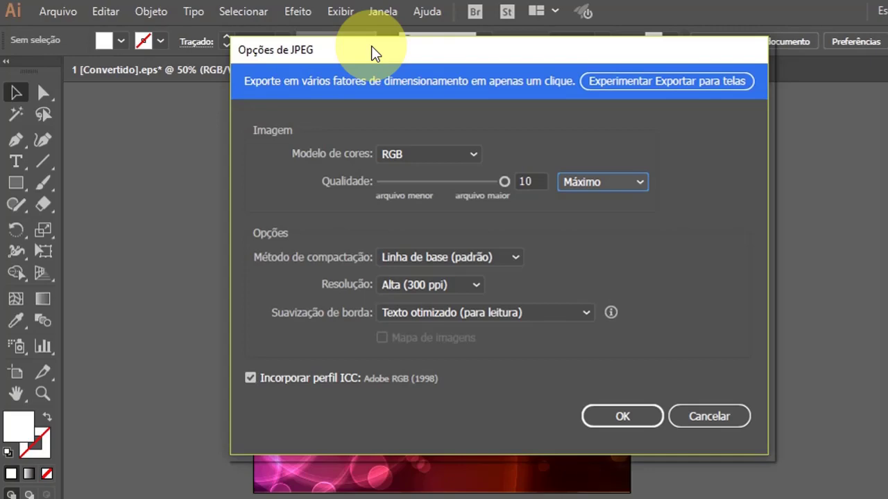
{"action": "left_click", "coordinate": [628, 420]}
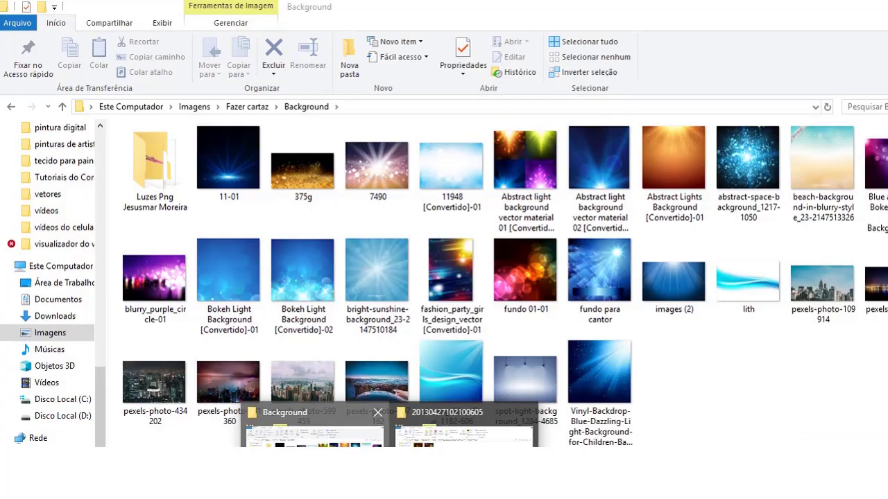
- Open fundo 01-01 from the Background folder in Photo Viewer, zoom in to inspect it, then close it
{"action": "left_click", "coordinate": [312, 430]}
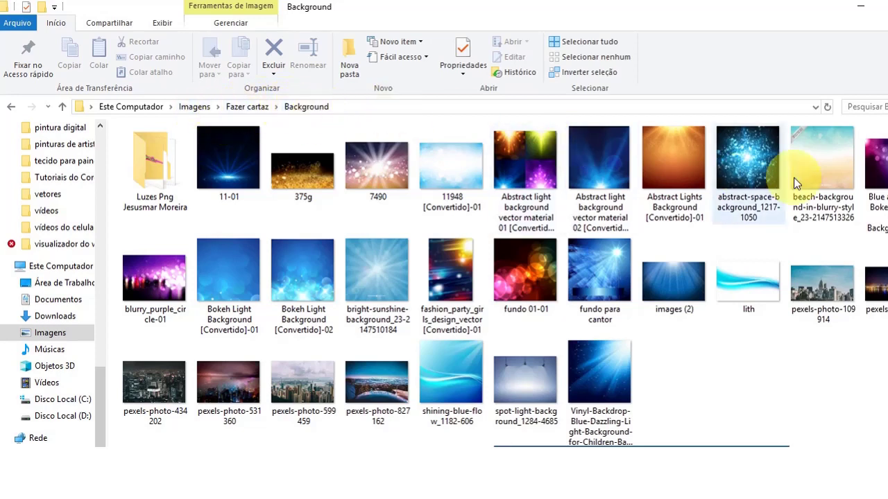
{"action": "double_click", "coordinate": [540, 273]}
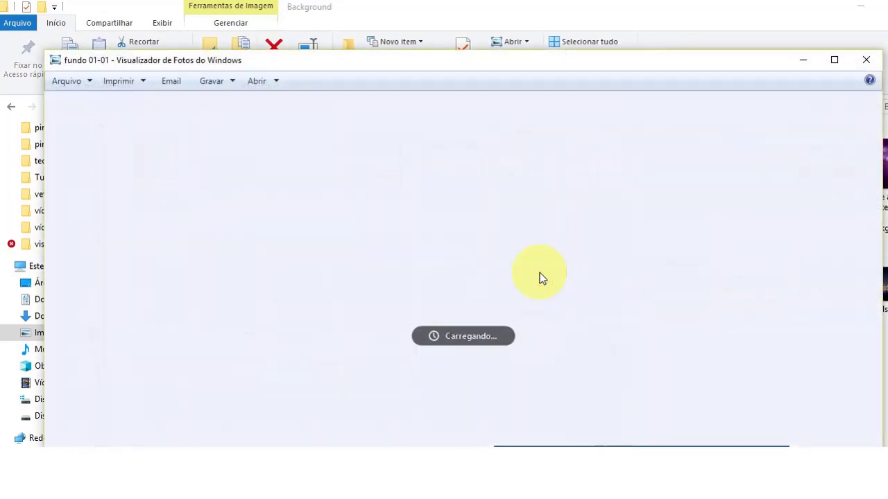
{"action": "scroll", "coordinate": [541, 285], "scroll_direction": "up", "scroll_amount": 2}
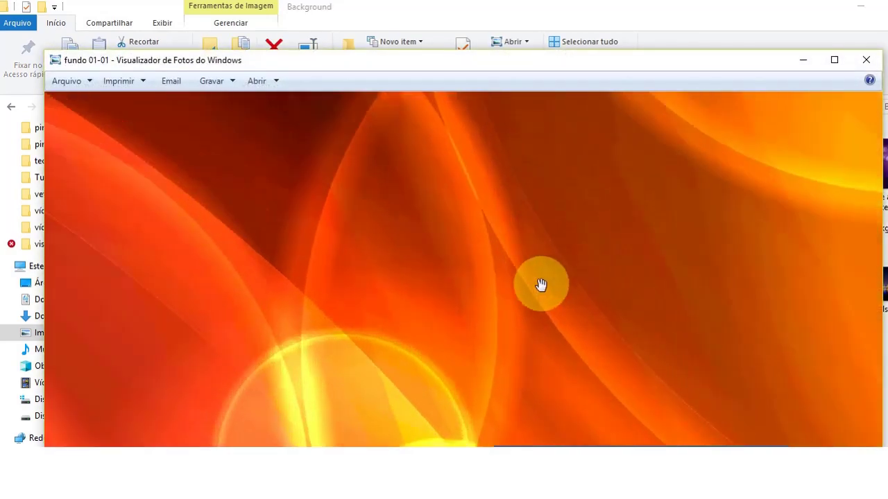
{"action": "scroll", "coordinate": [538, 286], "scroll_direction": "up", "scroll_amount": 1}
{"action": "scroll", "coordinate": [536, 288], "scroll_direction": "up", "scroll_amount": 1}
{"action": "scroll", "coordinate": [535, 288], "scroll_direction": "up", "scroll_amount": 1}
{"action": "scroll", "coordinate": [536, 288], "scroll_direction": "down", "scroll_amount": 3}
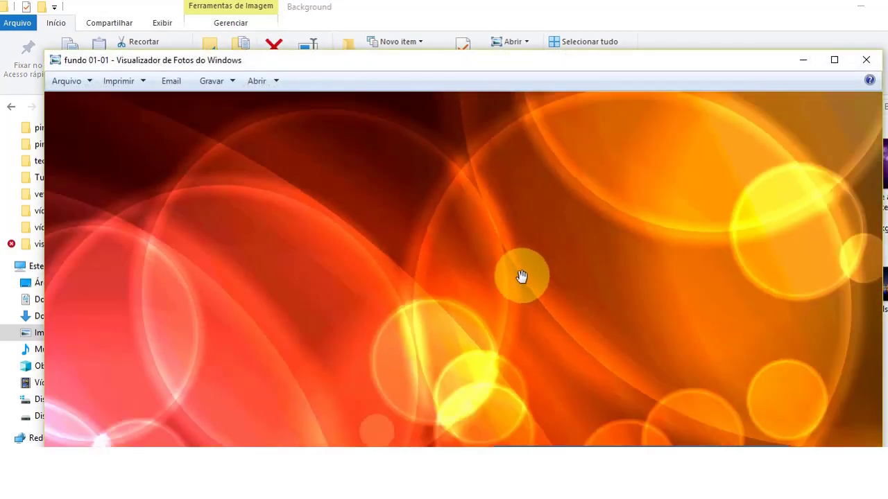
{"action": "scroll", "coordinate": [511, 315], "scroll_direction": "down", "scroll_amount": 2}
{"action": "scroll", "coordinate": [440, 357], "scroll_direction": "up", "scroll_amount": 2}
{"action": "scroll", "coordinate": [431, 351], "scroll_direction": "up", "scroll_amount": 2}
{"action": "scroll", "coordinate": [431, 350], "scroll_direction": "down", "scroll_amount": 2}
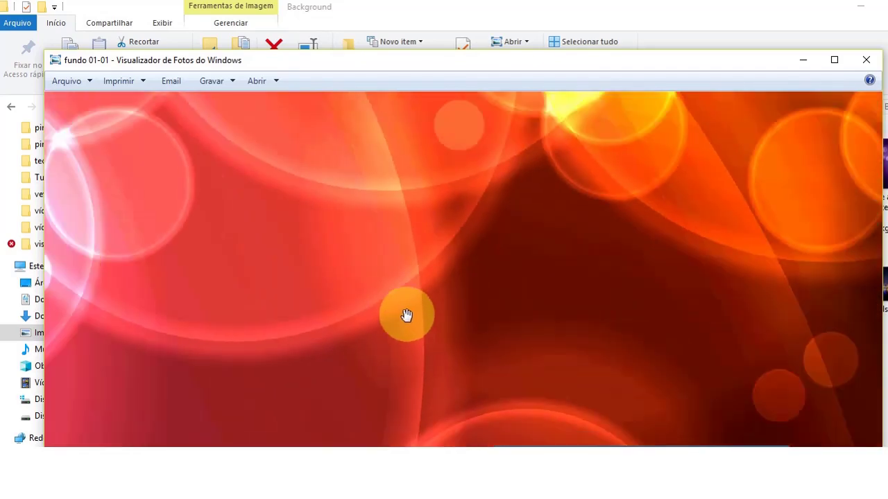
{"action": "scroll", "coordinate": [406, 313], "scroll_direction": "down", "scroll_amount": 2}
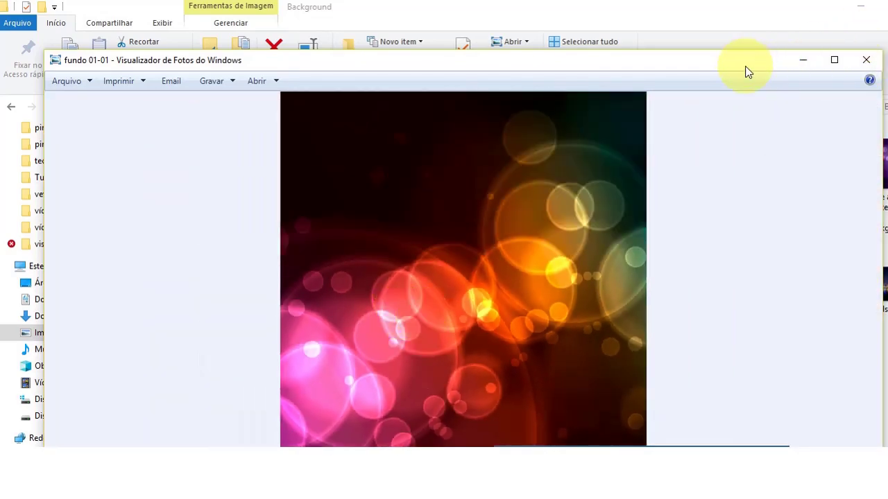
{"action": "left_click", "coordinate": [865, 59]}
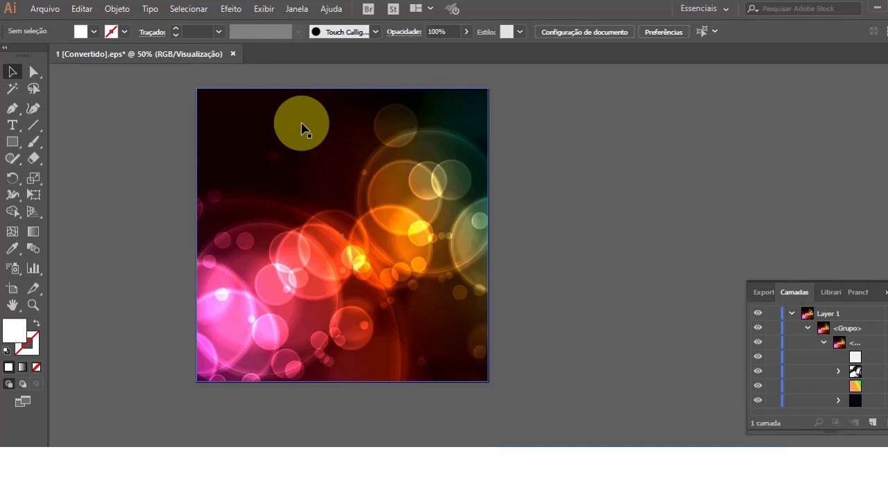
- Check the File menu without choosing anything, then select the Type tool
{"action": "left_click", "coordinate": [33, 8]}
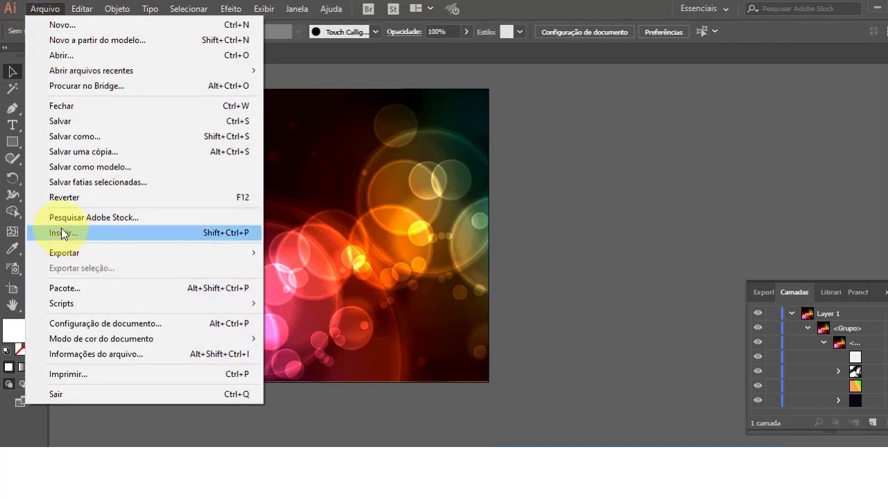
{"action": "left_click", "coordinate": [398, 57]}
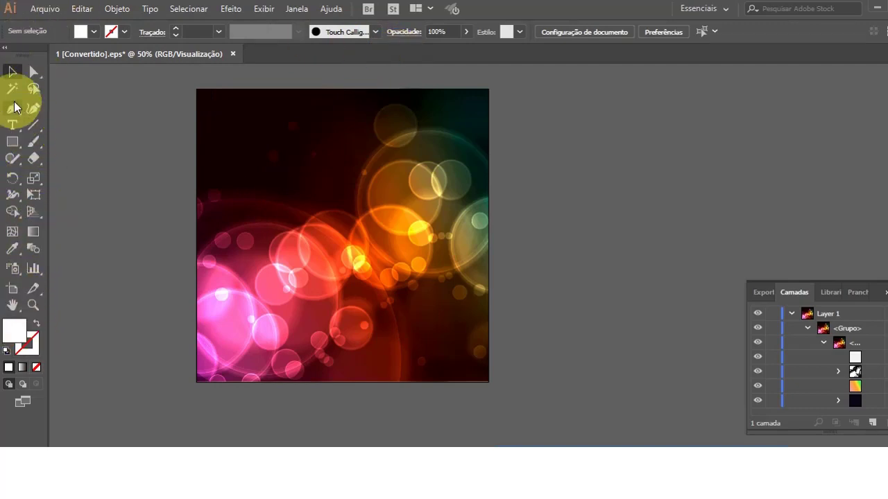
{"action": "left_click", "coordinate": [13, 125]}
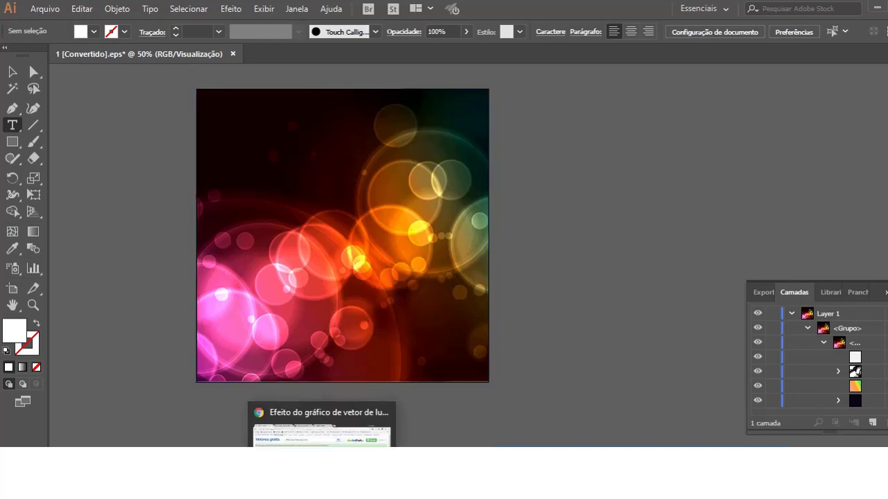
- In Chrome, open the 'colored light effects shiny background' lens-flare vector from the related vectors
{"action": "left_click", "coordinate": [321, 425]}
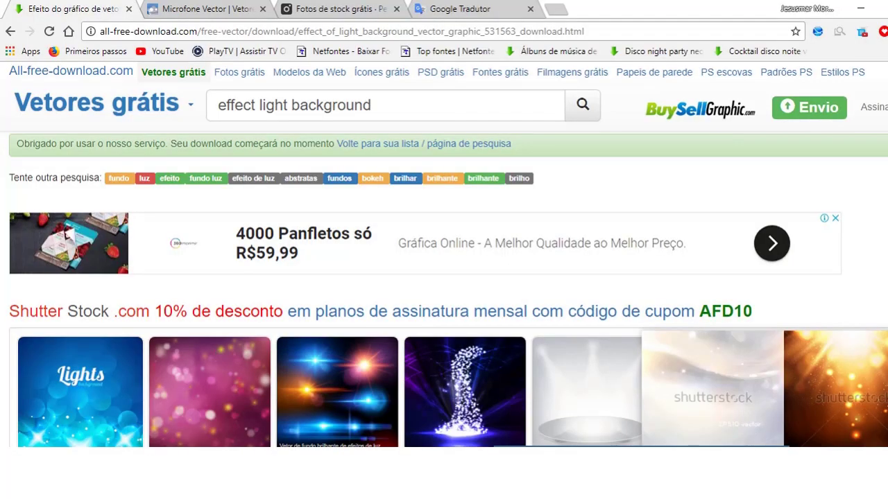
{"action": "scroll", "coordinate": [371, 329], "scroll_direction": "down", "scroll_amount": 3}
{"action": "scroll", "coordinate": [825, 271], "scroll_direction": "down", "scroll_amount": 2}
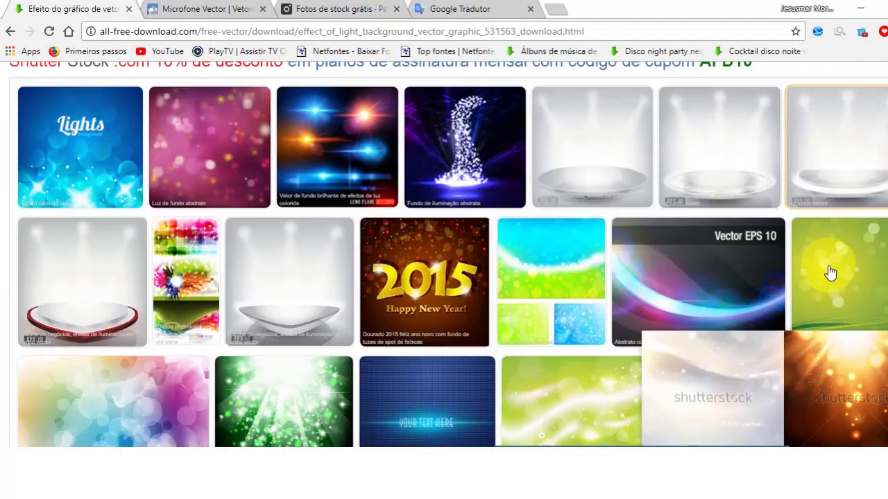
{"action": "scroll", "coordinate": [830, 271], "scroll_direction": "down", "scroll_amount": 2}
{"action": "scroll", "coordinate": [770, 250], "scroll_direction": "up", "scroll_amount": 1}
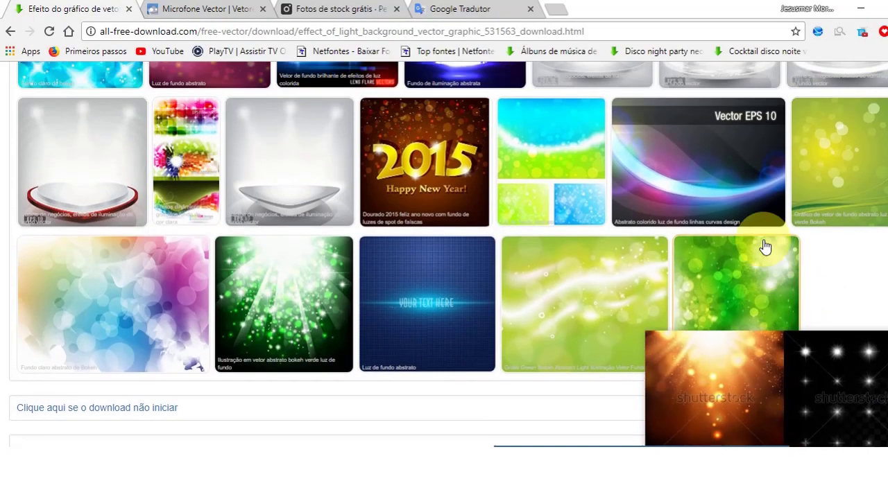
{"action": "scroll", "coordinate": [735, 246], "scroll_direction": "up", "scroll_amount": 2}
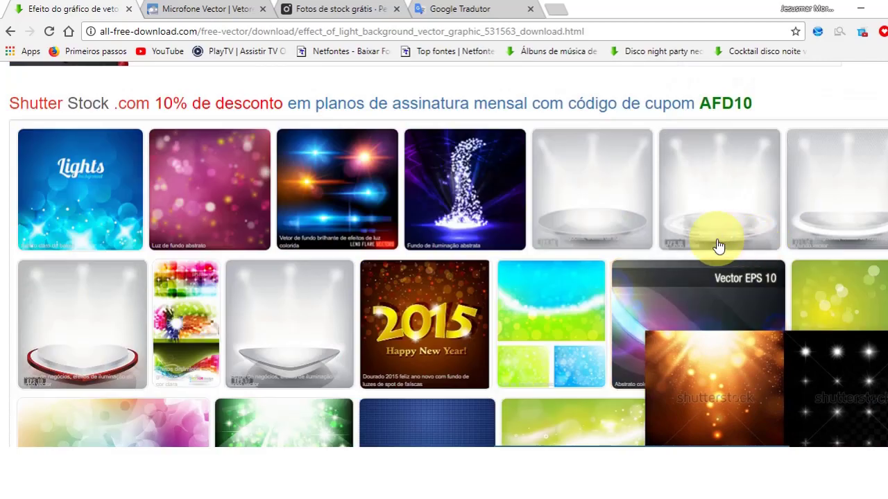
{"action": "left_click", "coordinate": [349, 179]}
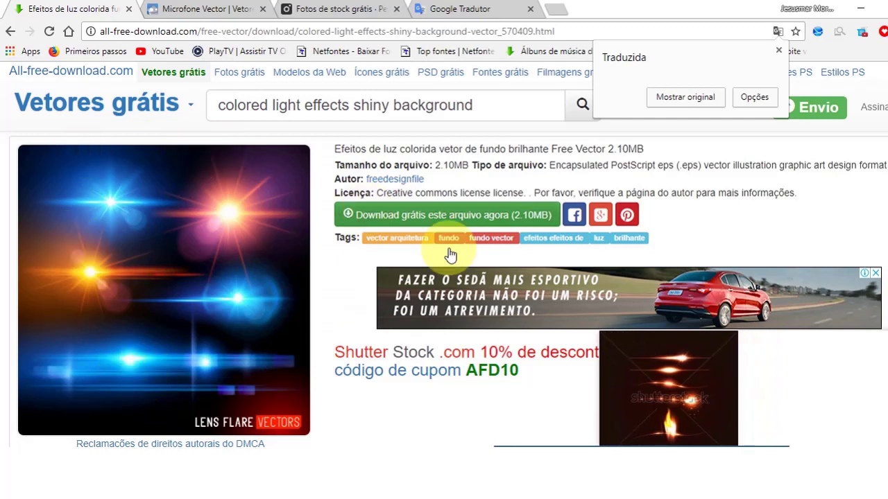
- Download the colored light effects background archive and save it into D:\Aualas
{"action": "left_click", "coordinate": [425, 213]}
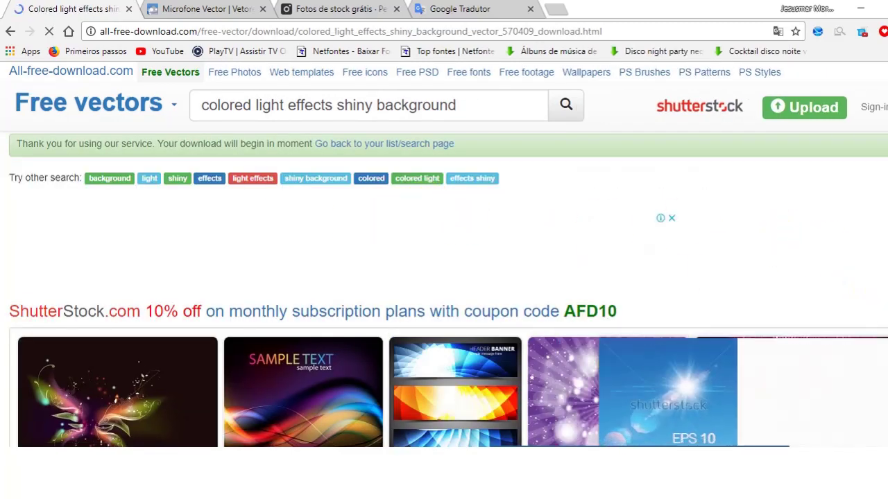
{"action": "scroll", "coordinate": [853, 220], "scroll_direction": "down", "scroll_amount": 1}
{"action": "scroll", "coordinate": [852, 215], "scroll_direction": "down", "scroll_amount": 3}
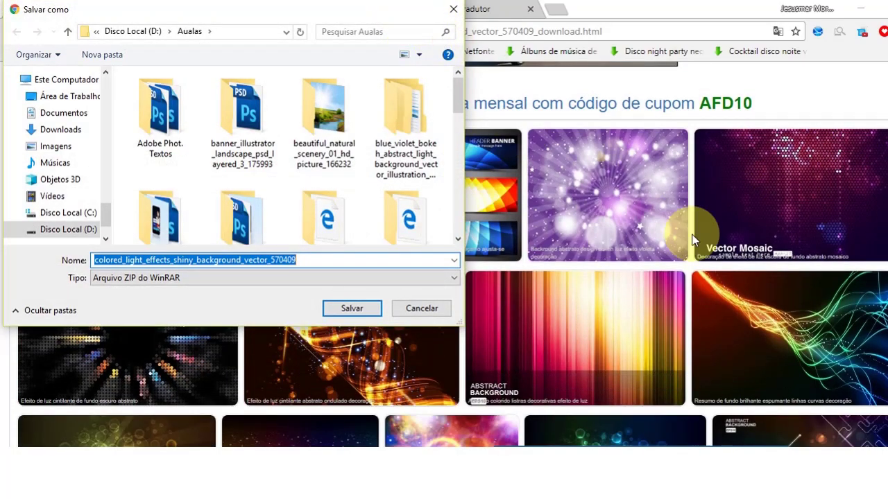
{"action": "scroll", "coordinate": [698, 240], "scroll_direction": "down", "scroll_amount": 2}
{"action": "scroll", "coordinate": [698, 240], "scroll_direction": "down", "scroll_amount": 2}
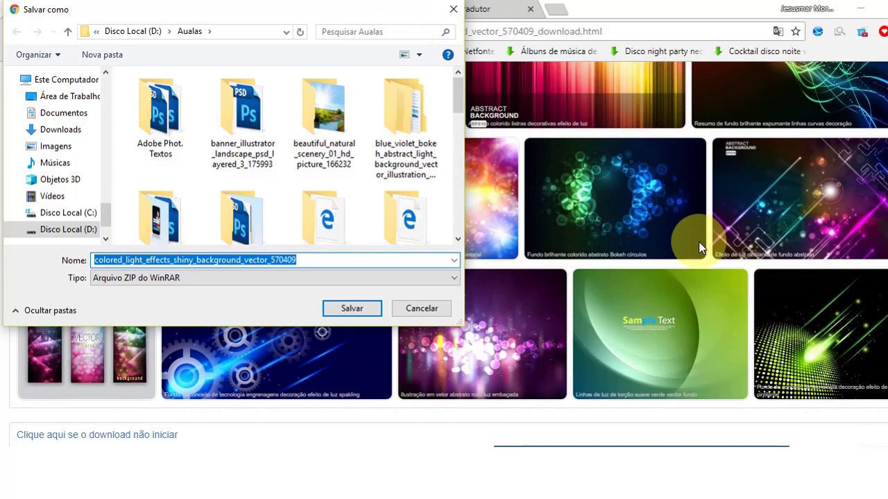
{"action": "scroll", "coordinate": [698, 241], "scroll_direction": "up", "scroll_amount": 1}
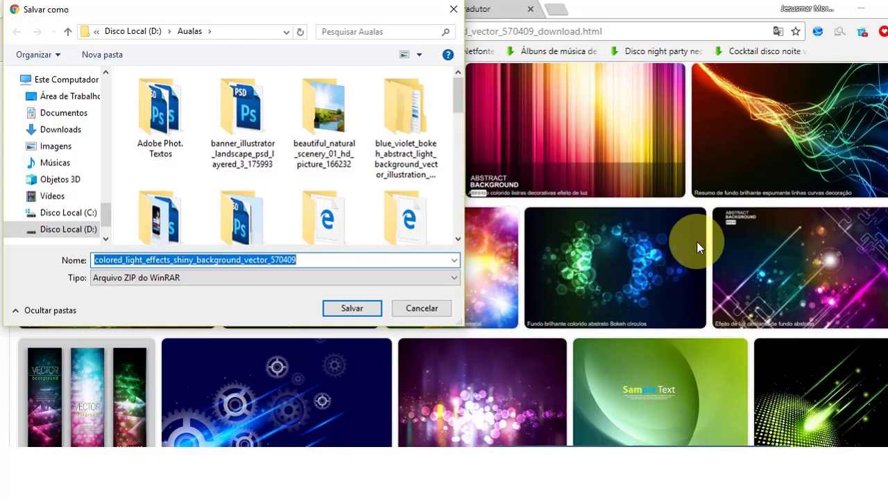
{"action": "scroll", "coordinate": [696, 244], "scroll_direction": "up", "scroll_amount": 1}
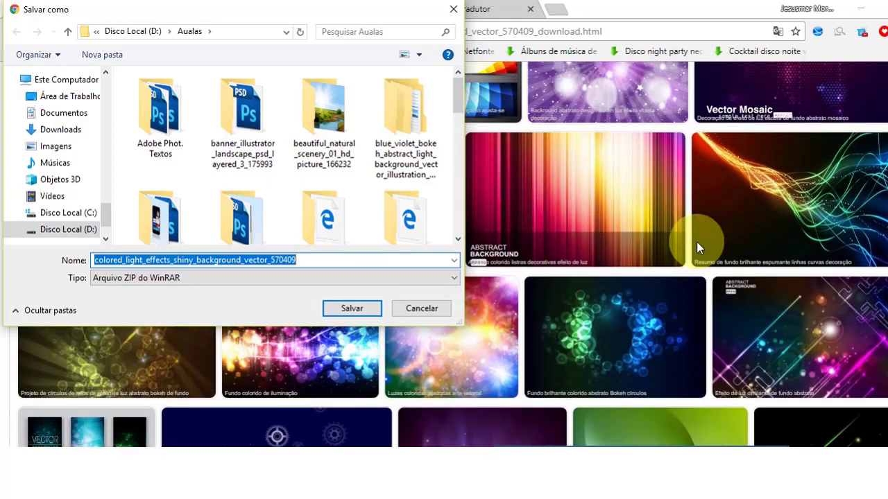
{"action": "left_click", "coordinate": [357, 305]}
- Bring up the options menu for the finished ZIP download
{"action": "scroll", "coordinate": [465, 305], "scroll_direction": "up", "scroll_amount": 3}
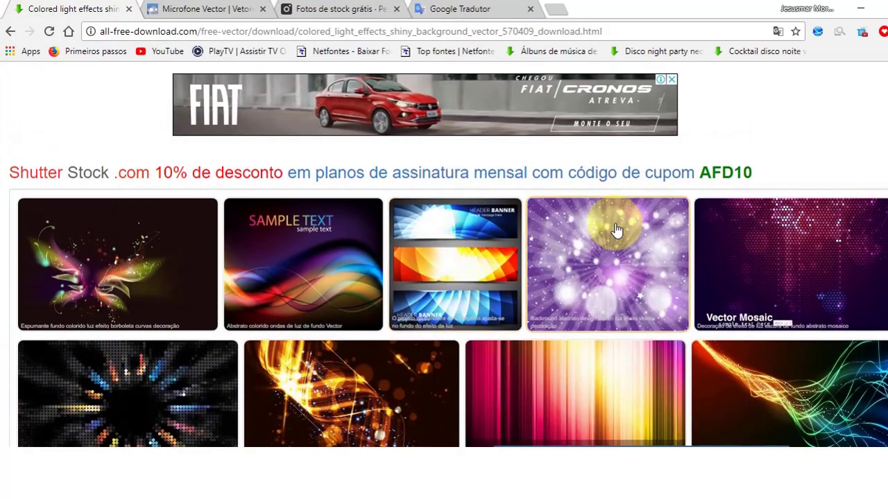
{"action": "scroll", "coordinate": [864, 253], "scroll_direction": "down", "scroll_amount": 1}
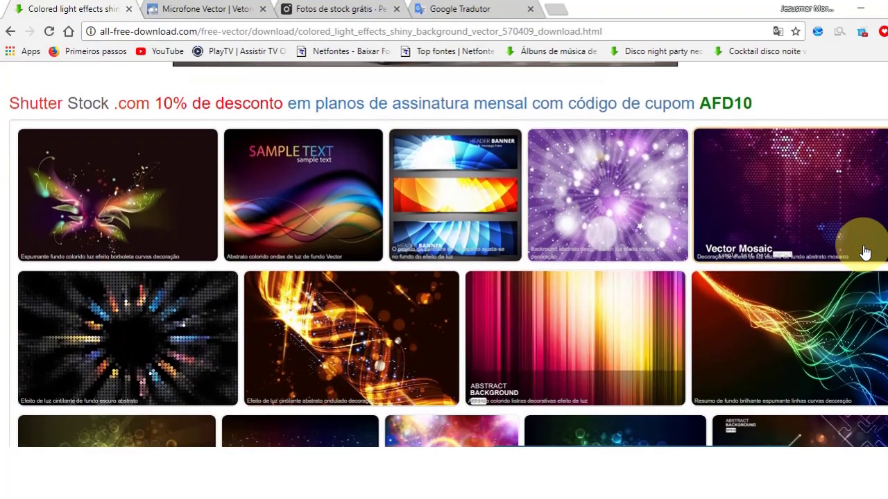
{"action": "scroll", "coordinate": [864, 253], "scroll_direction": "down", "scroll_amount": 2}
{"action": "scroll", "coordinate": [864, 252], "scroll_direction": "up", "scroll_amount": 1}
{"action": "scroll", "coordinate": [864, 252], "scroll_direction": "down", "scroll_amount": 3}
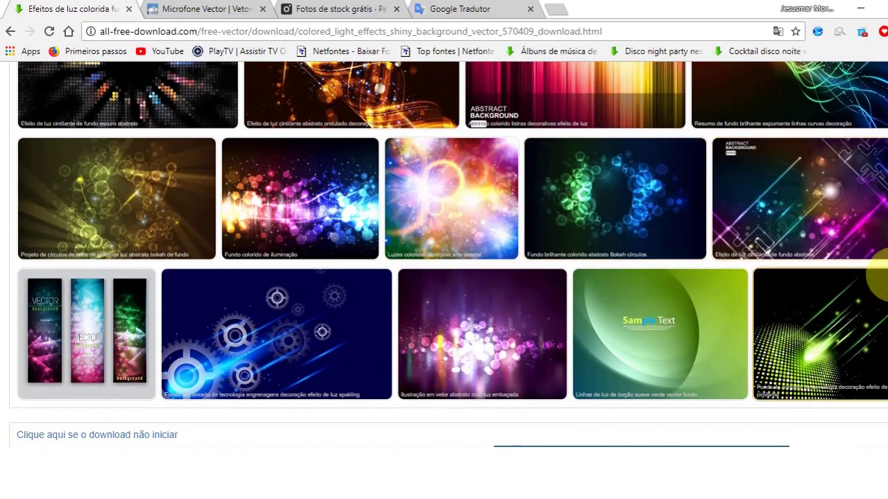
{"action": "scroll", "coordinate": [571, 303], "scroll_direction": "down", "scroll_amount": 3}
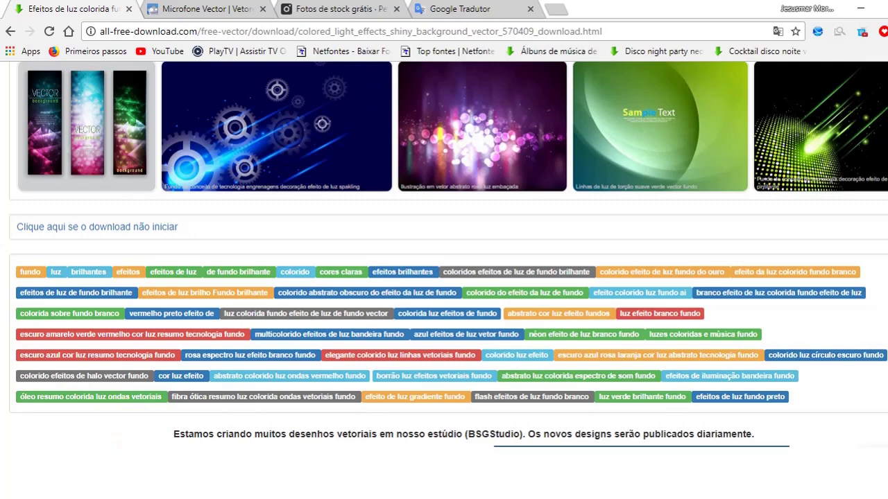
{"action": "right_click", "coordinate": [131, 448]}
- Extract the colored_light_effects ZIP with WinRAR into its own folder and open its EPS file
{"action": "left_click", "coordinate": [187, 439]}
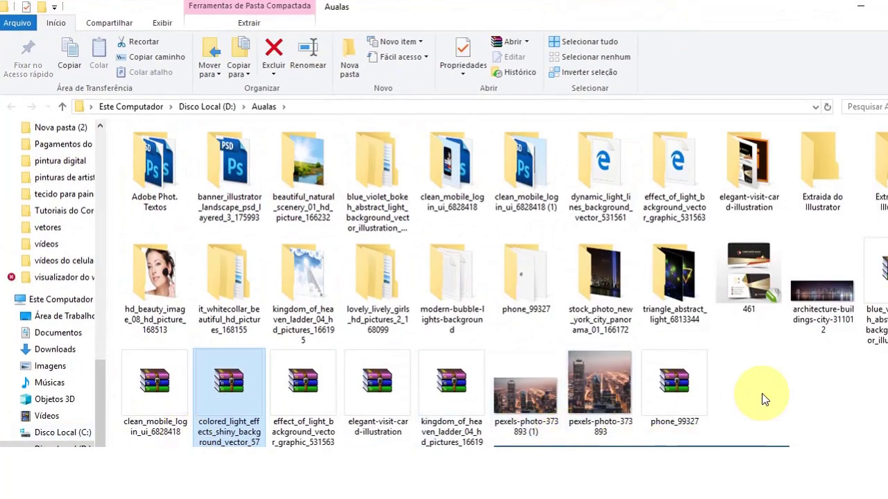
{"action": "right_click", "coordinate": [232, 381]}
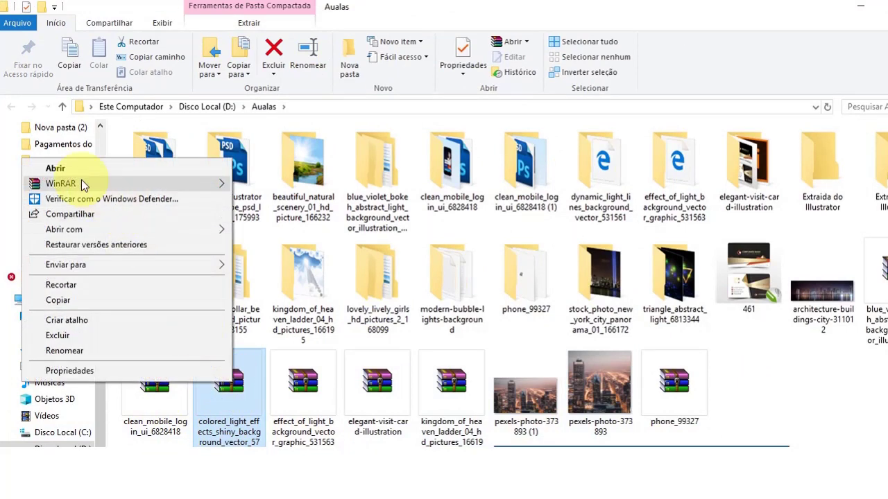
{"action": "mouse_move", "coordinate": [61, 183]}
{"action": "left_click", "coordinate": [306, 232]}
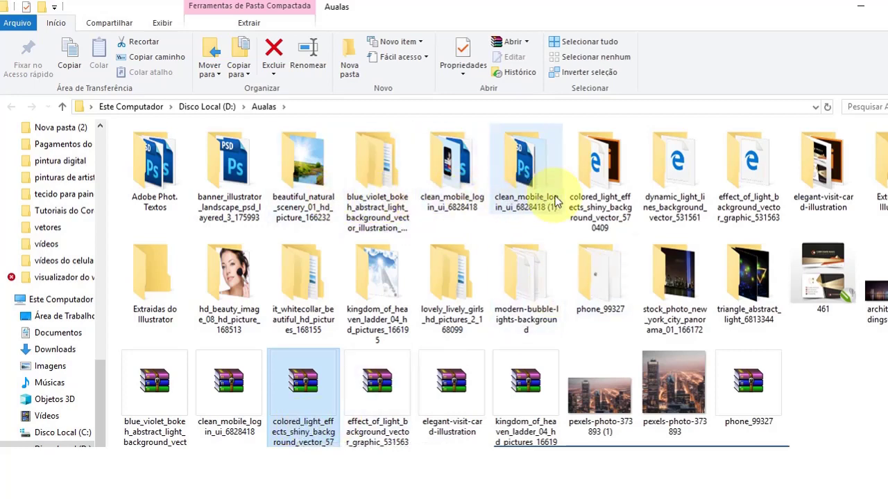
{"action": "double_click", "coordinate": [596, 176]}
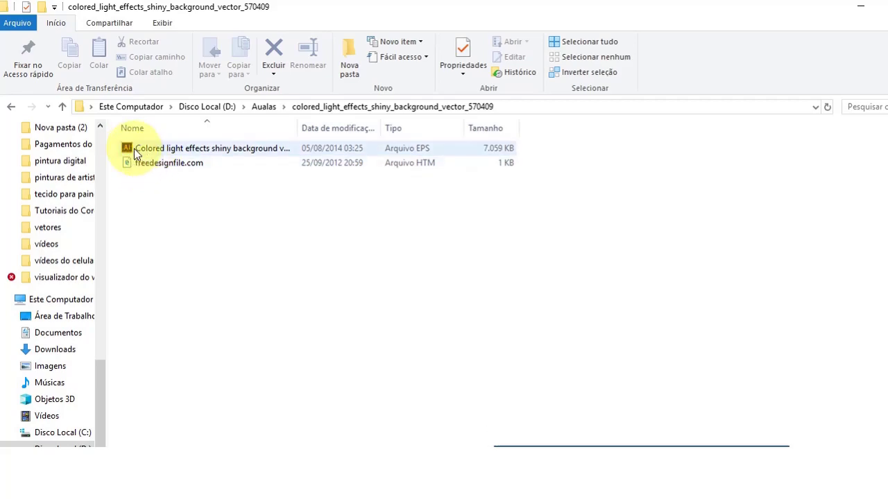
{"action": "double_click", "coordinate": [131, 148]}
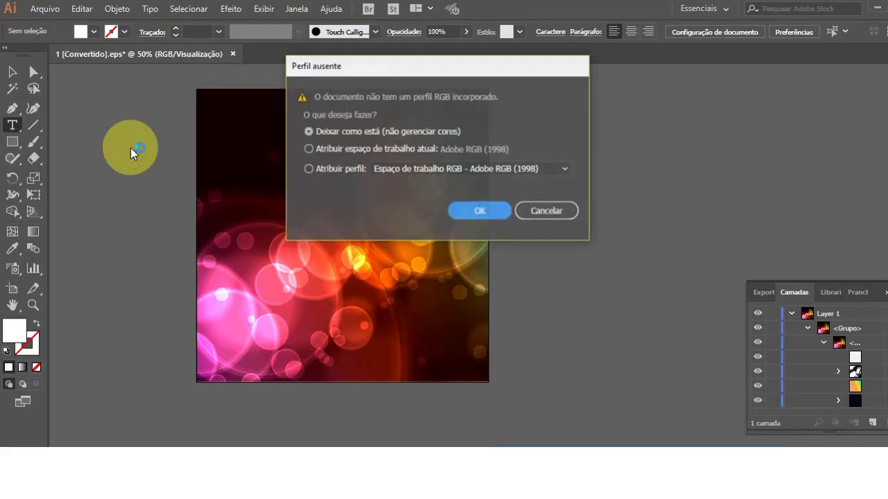
- Open the lens flare EPS without colour management, then zoom around to inspect the flares and title
{"action": "left_click", "coordinate": [463, 212]}
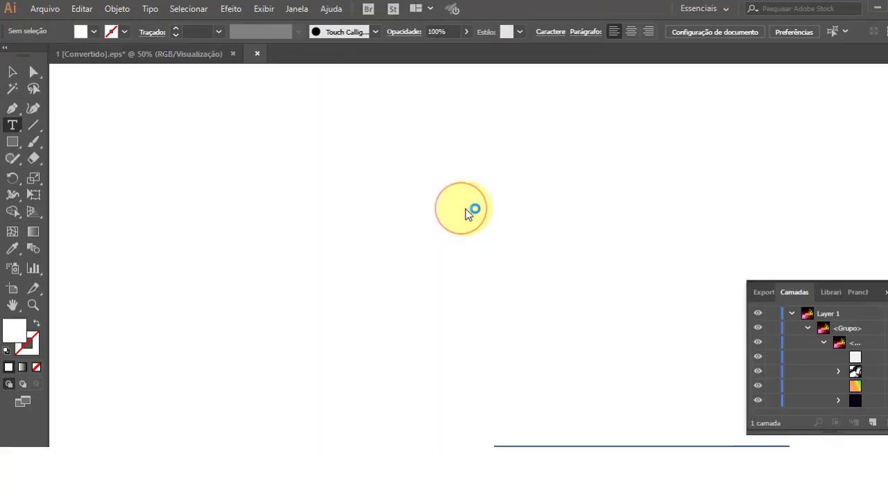
{"action": "key", "text": "ctrl+minus"}
{"action": "key", "text": "ctrl+minus"}
{"action": "key", "text": "ctrl+minus"}
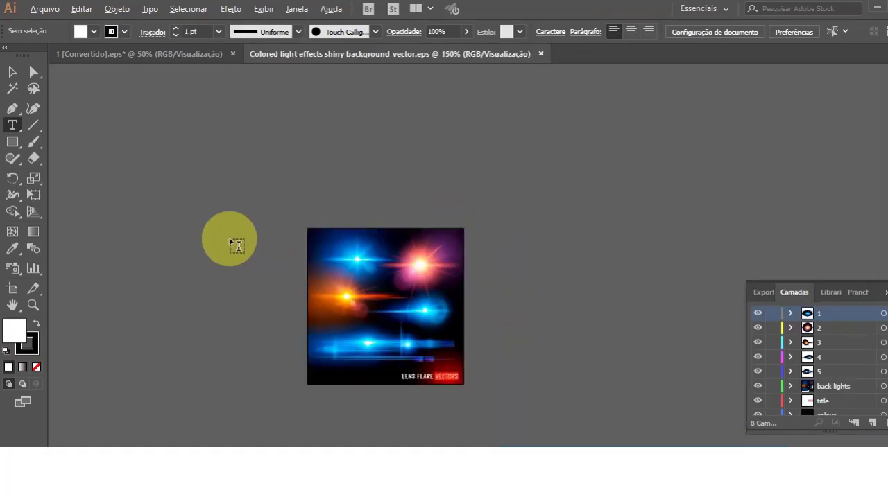
{"action": "scroll", "coordinate": [392, 366], "scroll_direction": "up", "scroll_amount": 1}
{"action": "scroll", "coordinate": [391, 364], "scroll_direction": "up", "scroll_amount": 1}
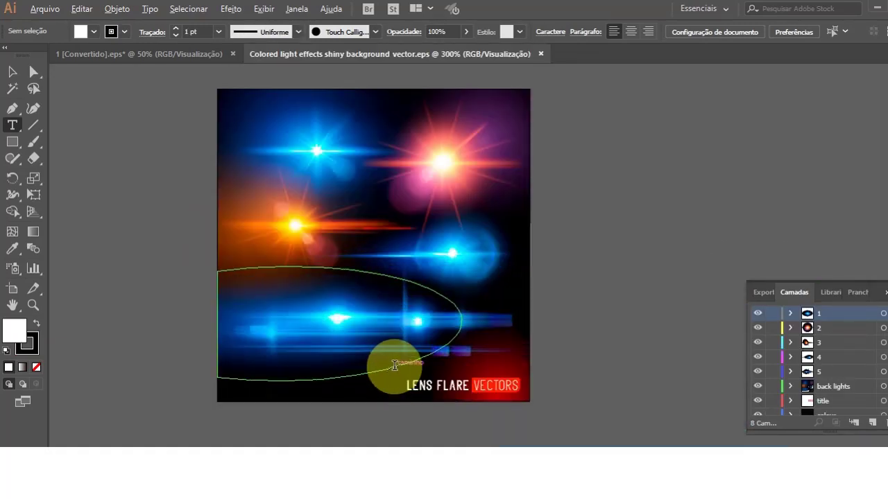
{"action": "scroll", "coordinate": [390, 359], "scroll_direction": "down", "scroll_amount": 1}
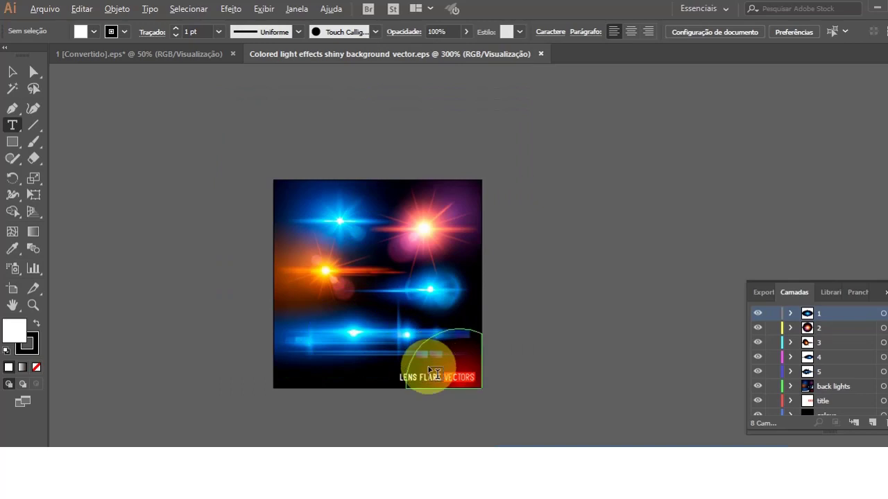
{"action": "scroll", "coordinate": [430, 371], "scroll_direction": "up", "scroll_amount": 1}
{"action": "scroll", "coordinate": [374, 339], "scroll_direction": "down", "scroll_amount": 1}
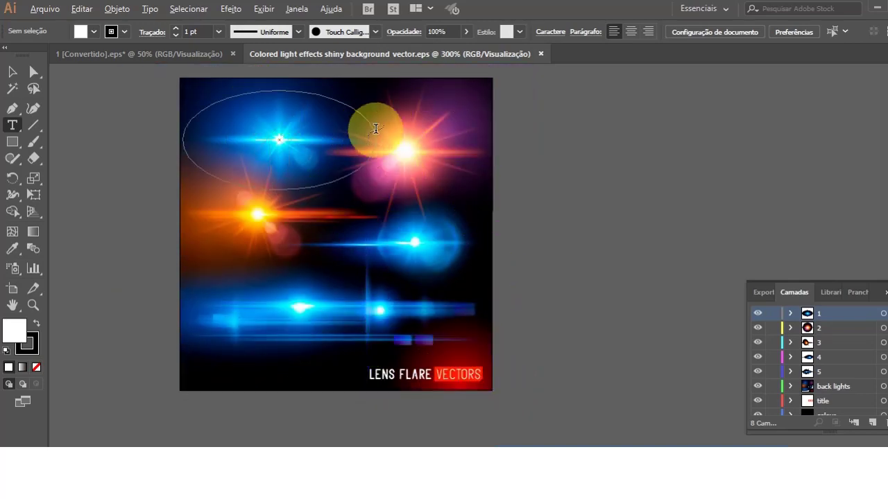
{"action": "scroll", "coordinate": [417, 134], "scroll_direction": "up", "scroll_amount": 1}
{"action": "scroll", "coordinate": [337, 184], "scroll_direction": "down", "scroll_amount": 2}
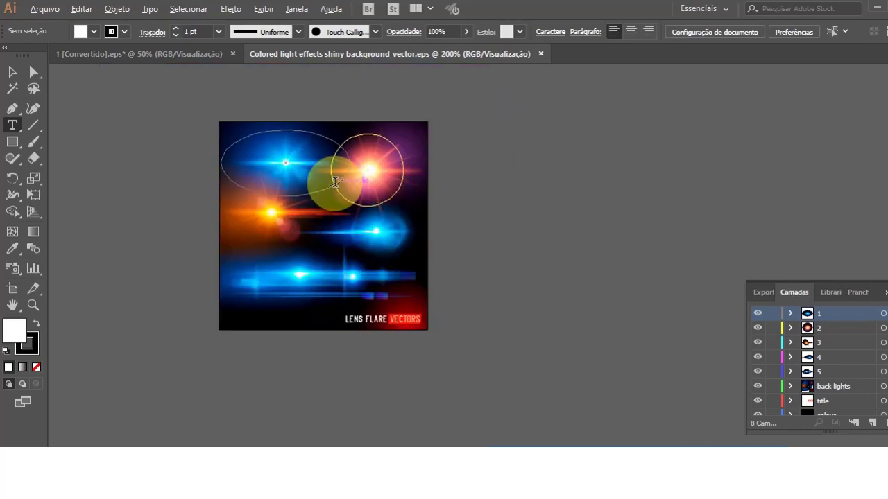
{"action": "scroll", "coordinate": [375, 340], "scroll_direction": "up", "scroll_amount": 1}
{"action": "scroll", "coordinate": [374, 339], "scroll_direction": "up", "scroll_amount": 1}
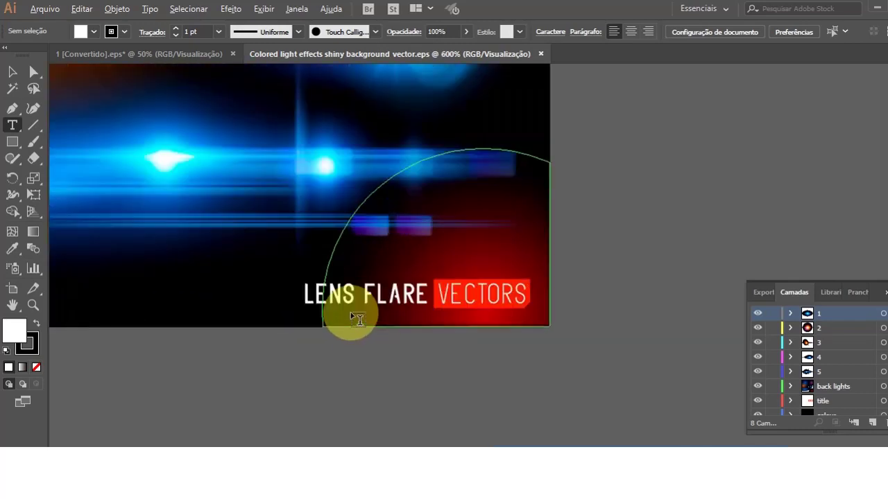
{"action": "scroll", "coordinate": [347, 314], "scroll_direction": "up", "scroll_amount": 1}
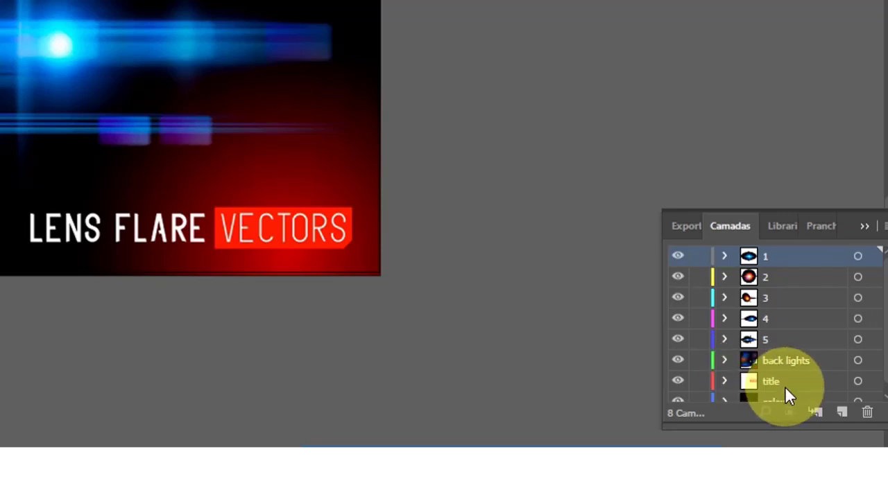
- Hide and delete the title layer with the LENS FLARE VECTORS text, confirming with Sim
{"action": "left_click", "coordinate": [678, 381]}
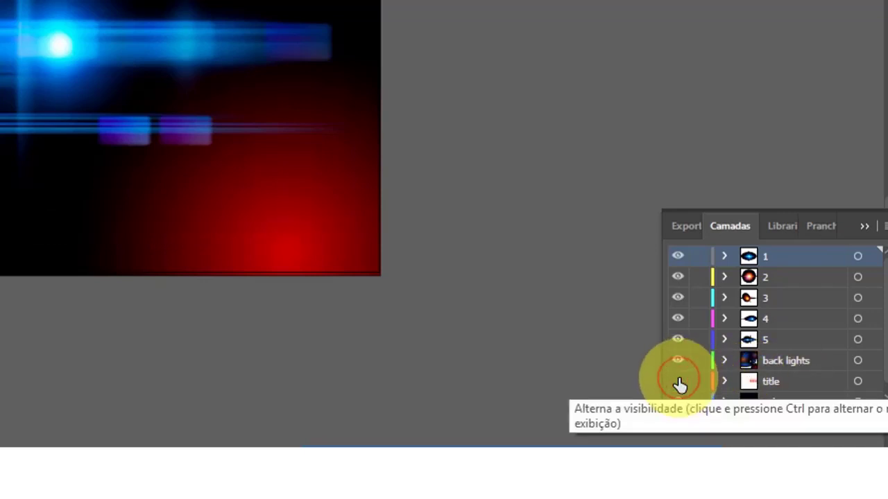
{"action": "left_click", "coordinate": [824, 383]}
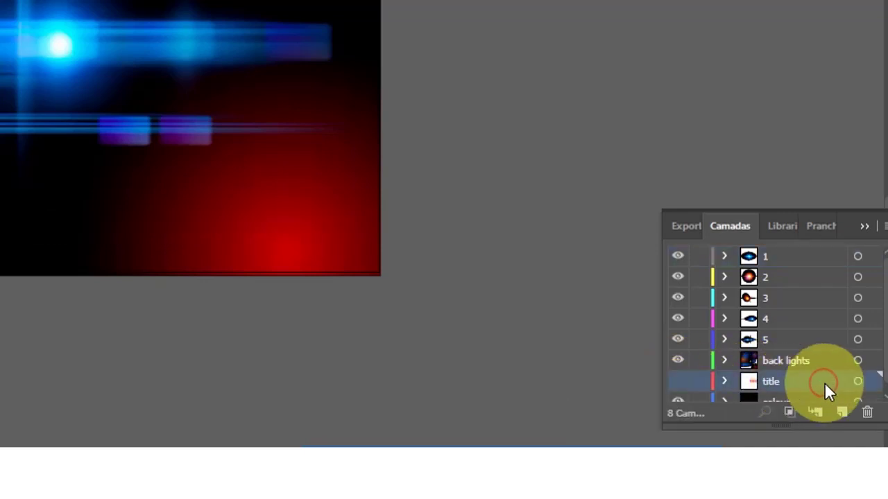
{"action": "left_click", "coordinate": [868, 412]}
{"action": "left_click", "coordinate": [316, 201]}
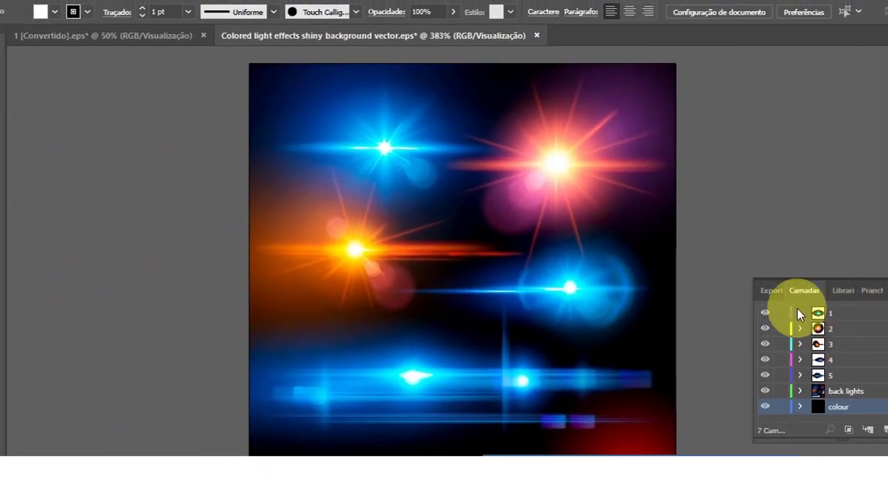
- Hide the blue, pink and orange flares, the lens flare layer and layer 5's streaks
{"action": "left_click", "coordinate": [763, 312]}
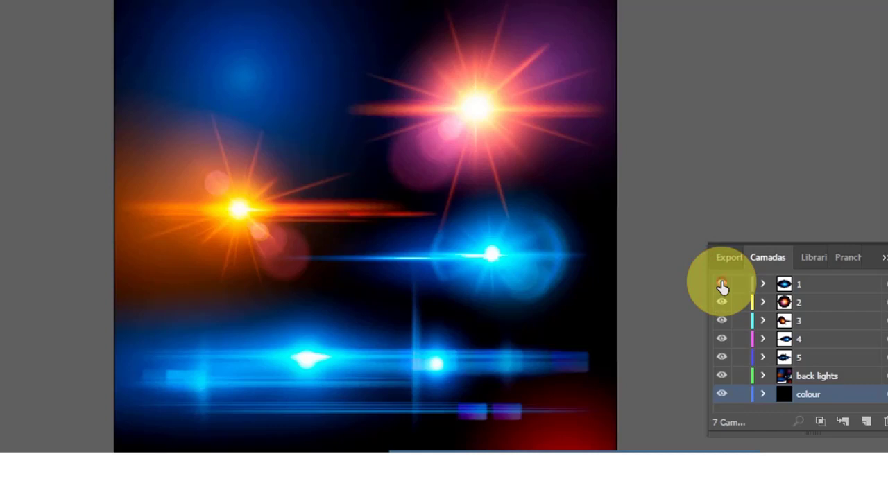
{"action": "left_click", "coordinate": [721, 285]}
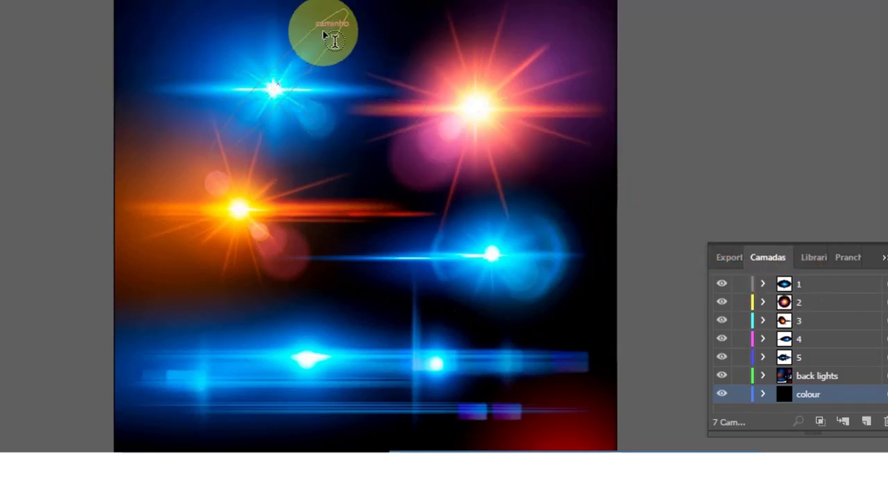
{"action": "left_click", "coordinate": [409, 446]}
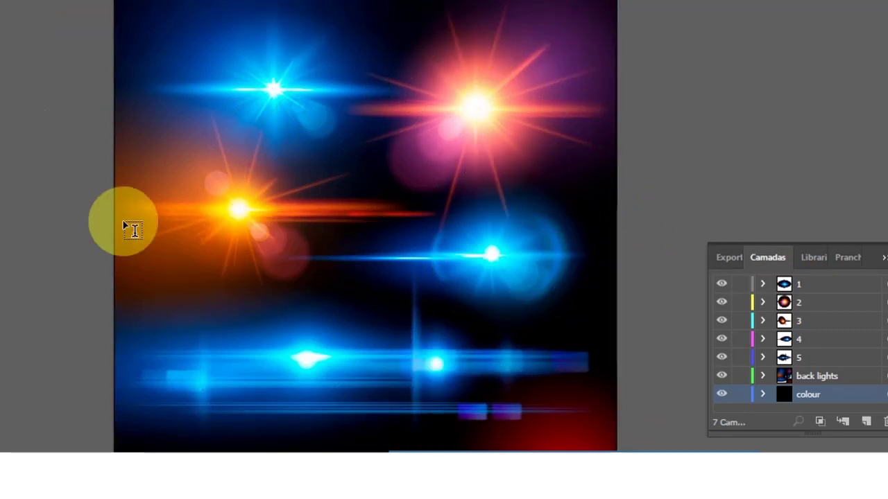
{"action": "left_click", "coordinate": [722, 285]}
{"action": "left_click", "coordinate": [721, 303]}
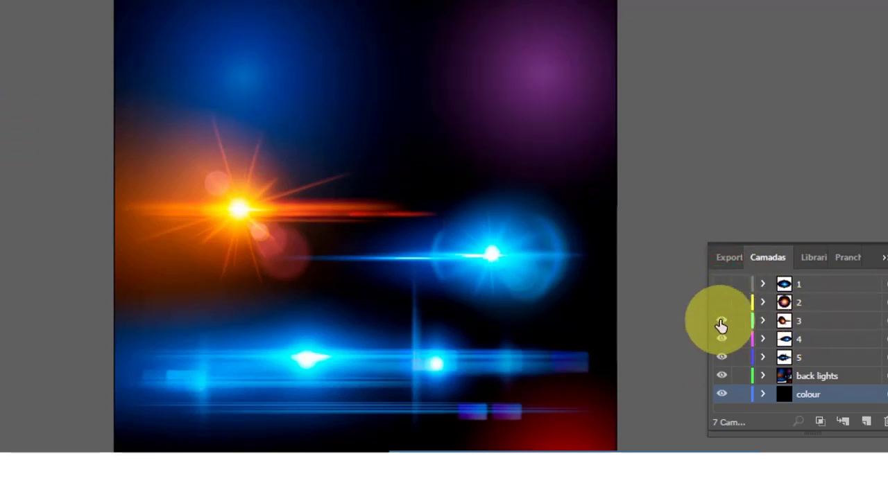
{"action": "left_click", "coordinate": [722, 321]}
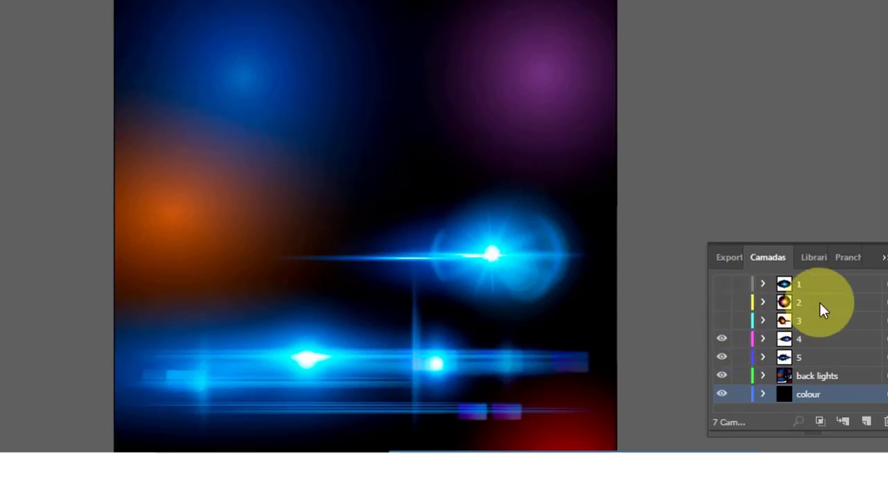
{"action": "left_click", "coordinate": [721, 339]}
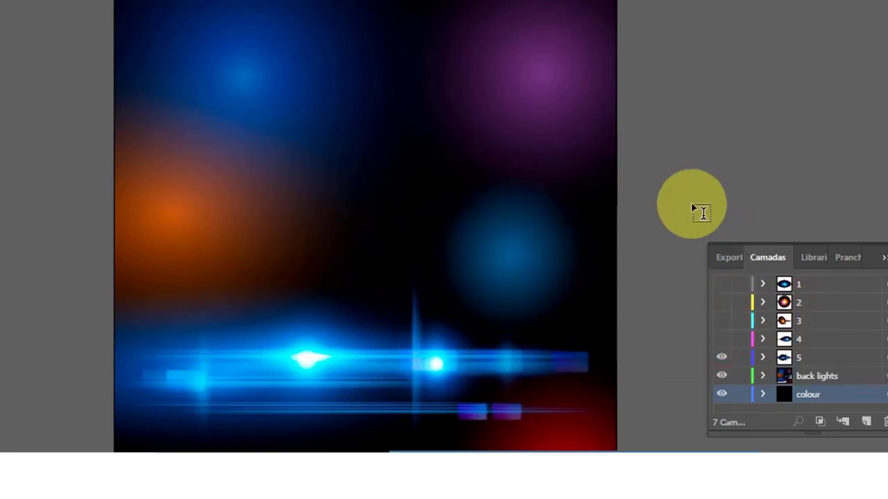
{"action": "left_click", "coordinate": [722, 357]}
- Inspect the background glow ellipses and briefly toggle the back lights layer off and on
{"action": "left_click", "coordinate": [337, 154]}
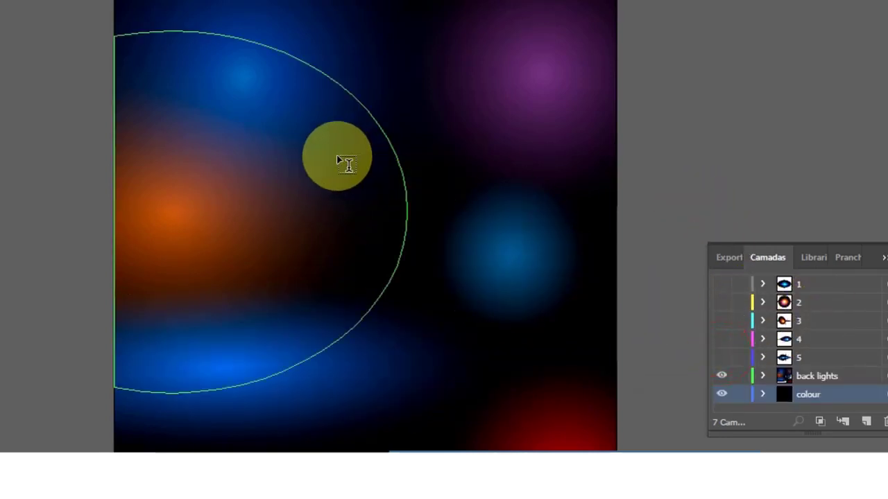
{"action": "scroll", "coordinate": [336, 155], "scroll_direction": "down", "scroll_amount": 1}
{"action": "scroll", "coordinate": [492, 198], "scroll_direction": "down", "scroll_amount": 1}
{"action": "left_click", "coordinate": [492, 198]}
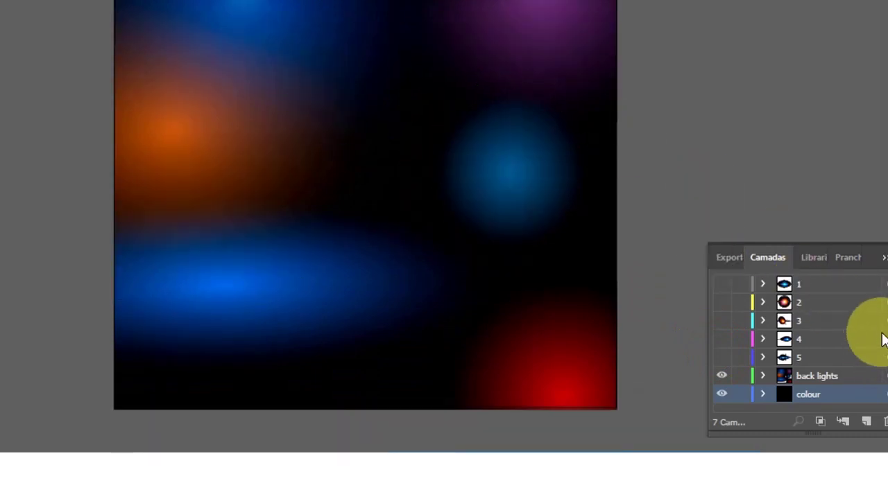
{"action": "left_click", "coordinate": [437, 233]}
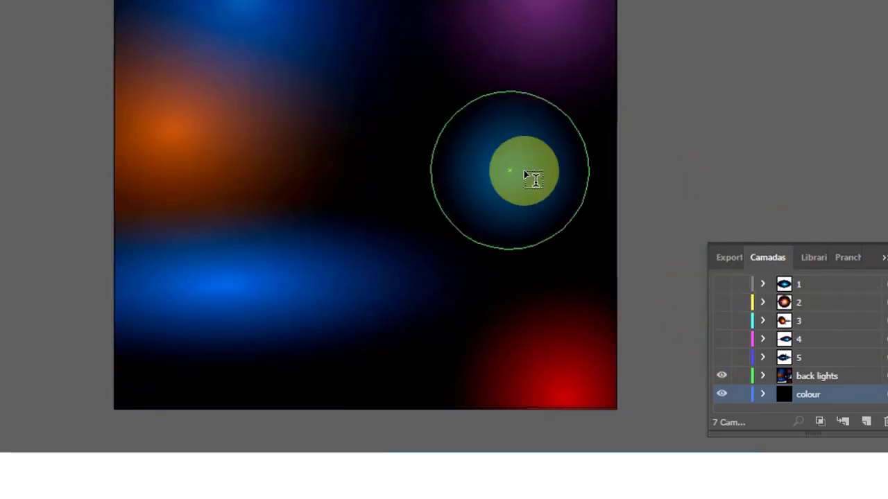
{"action": "left_click_drag", "start_coordinate": [816, 324], "coordinate": [830, 381]}
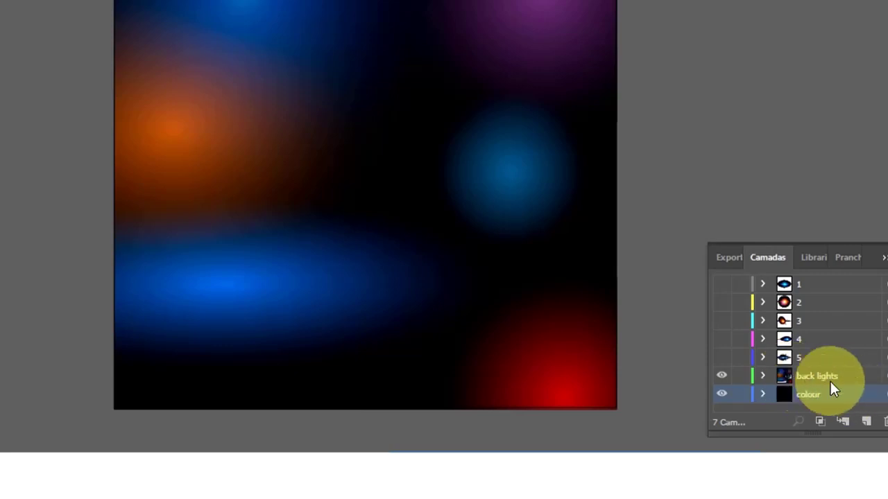
{"action": "left_click", "coordinate": [720, 376]}
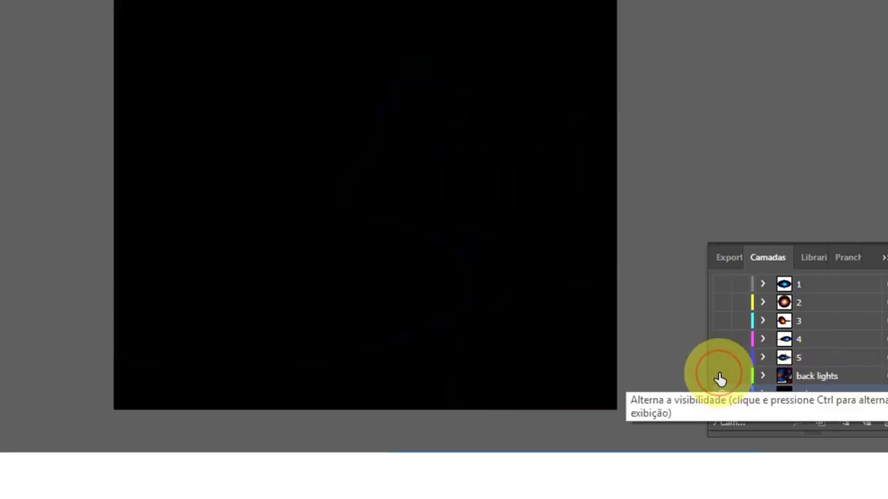
{"action": "left_click", "coordinate": [720, 377]}
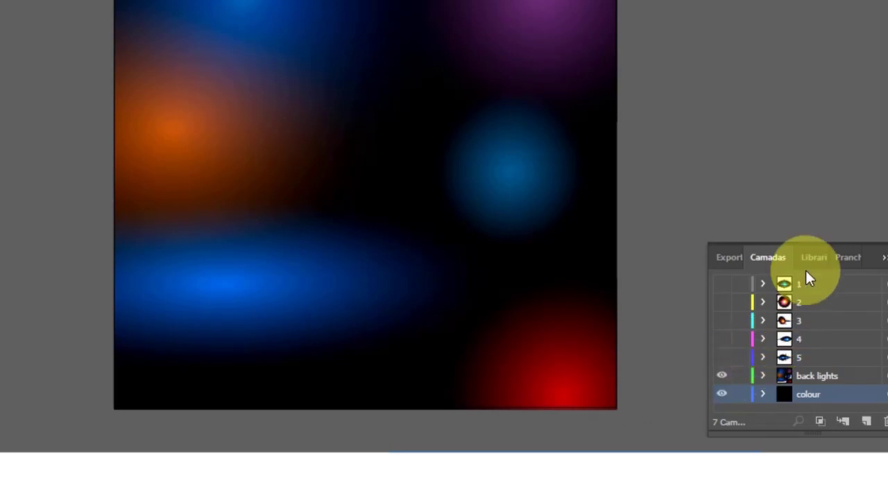
- Compare layer 4's lens flare, then keep layer 5's horizontal streaks visible with layer 4 hidden
{"action": "left_click", "coordinate": [721, 339]}
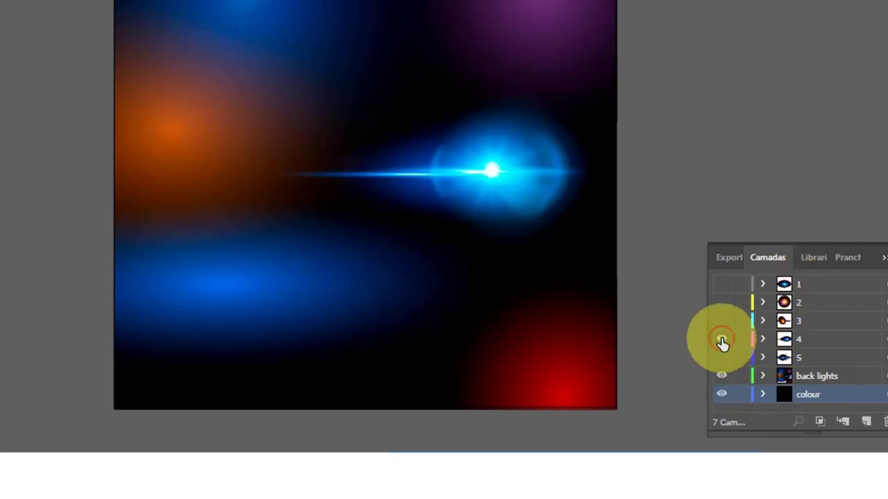
{"action": "left_click", "coordinate": [515, 201]}
{"action": "scroll", "coordinate": [515, 201], "scroll_direction": "up", "scroll_amount": 2}
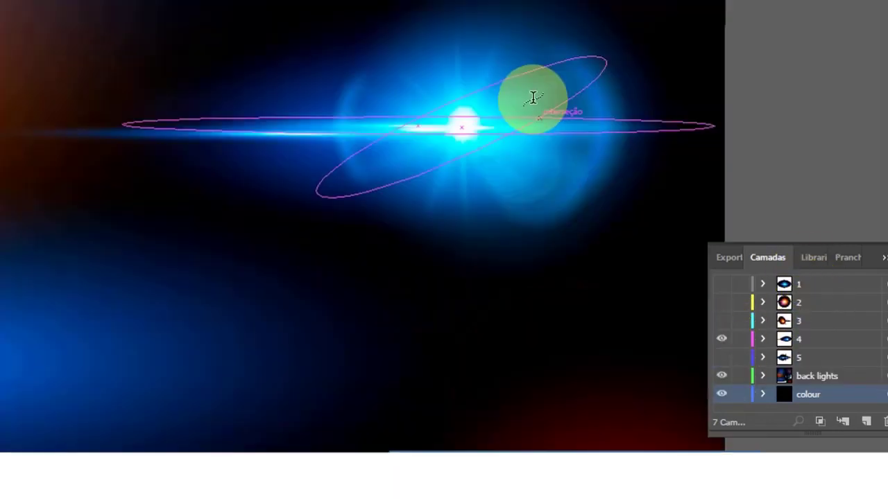
{"action": "scroll", "coordinate": [532, 95], "scroll_direction": "up", "scroll_amount": 2}
{"action": "scroll", "coordinate": [363, 254], "scroll_direction": "down", "scroll_amount": 3}
{"action": "scroll", "coordinate": [346, 277], "scroll_direction": "down", "scroll_amount": 2}
{"action": "left_click", "coordinate": [666, 149]}
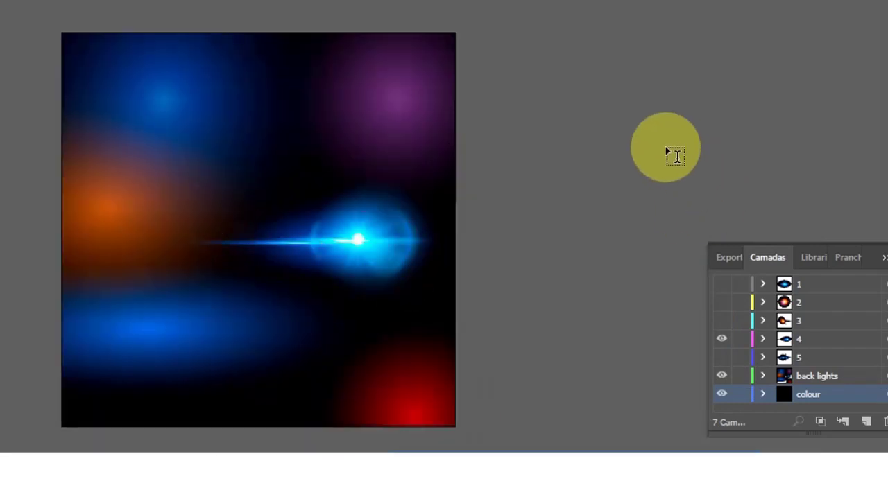
{"action": "left_click", "coordinate": [722, 357]}
{"action": "left_click", "coordinate": [721, 339]}
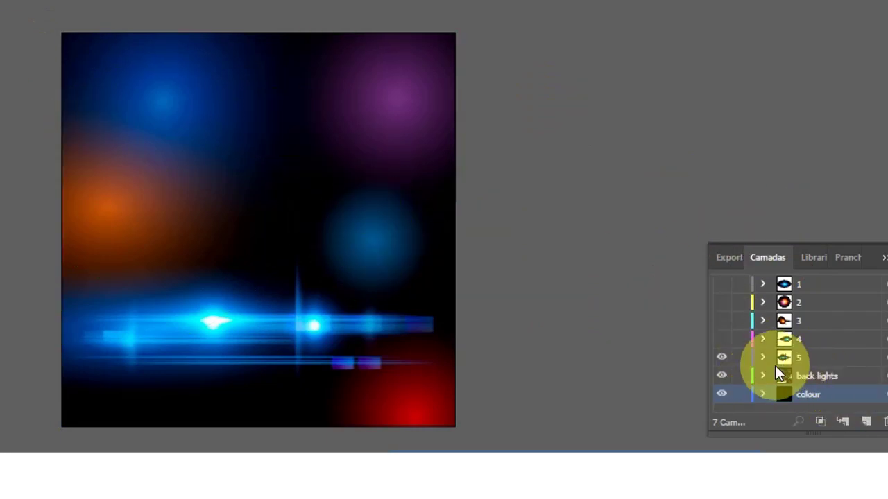
- Delete the teal glow circle, restoring the back lights layer after an accidental deletion
{"action": "left_click", "coordinate": [376, 242]}
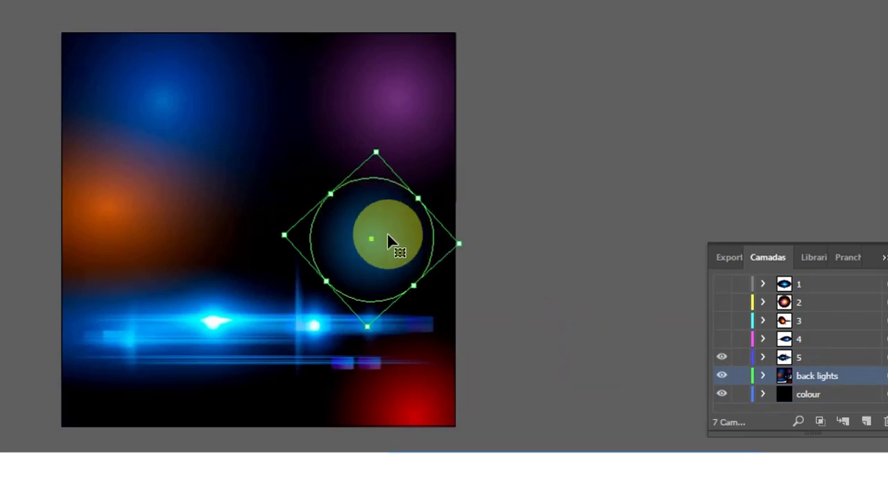
{"action": "mouse_move", "coordinate": [405, 241]}
{"action": "left_mouse_down"}
{"action": "mouse_move", "coordinate": [374, 197]}
{"action": "mouse_move", "coordinate": [375, 228]}
{"action": "left_mouse_up"}
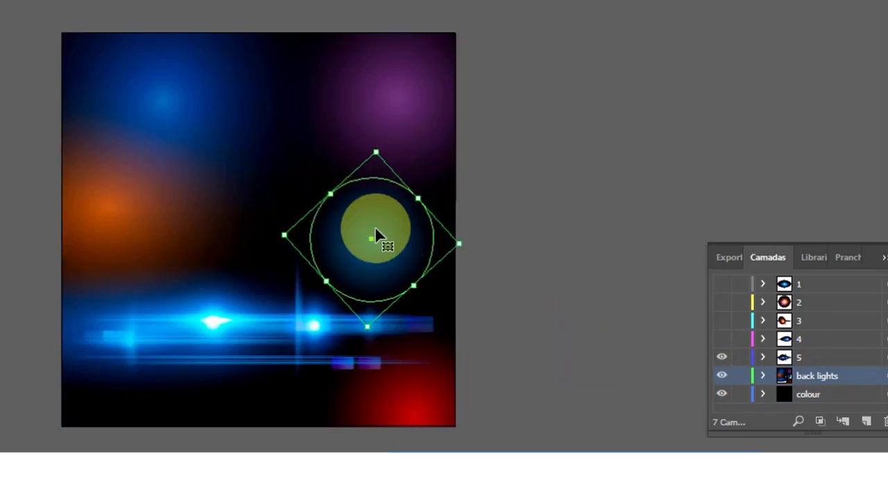
{"action": "left_click", "coordinate": [885, 423]}
{"action": "left_click", "coordinate": [412, 233]}
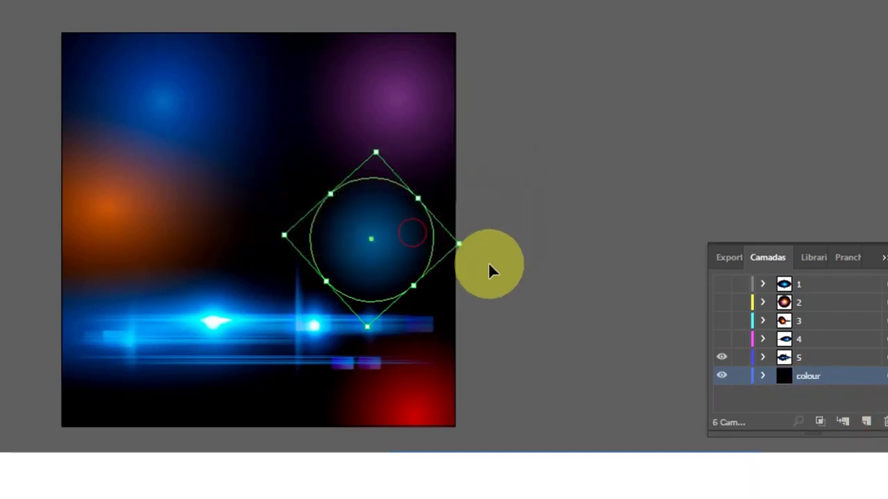
{"action": "key", "text": "ctrl+z"}
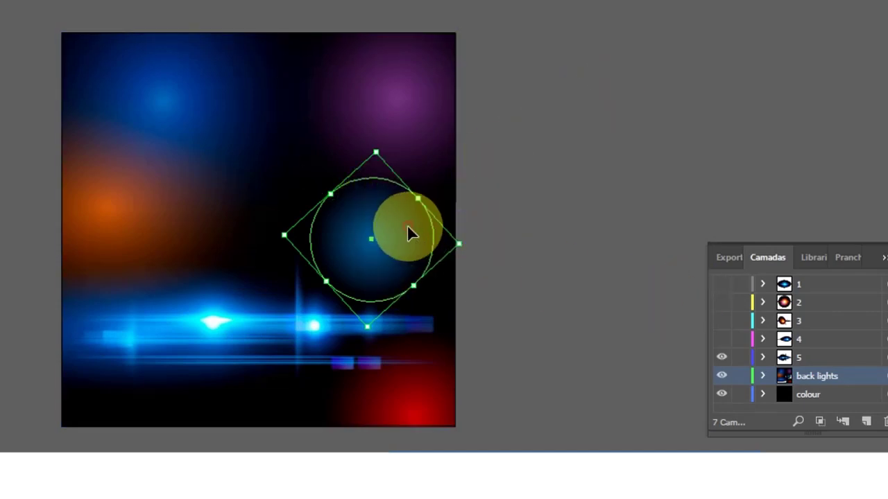
{"action": "key", "text": "Delete"}
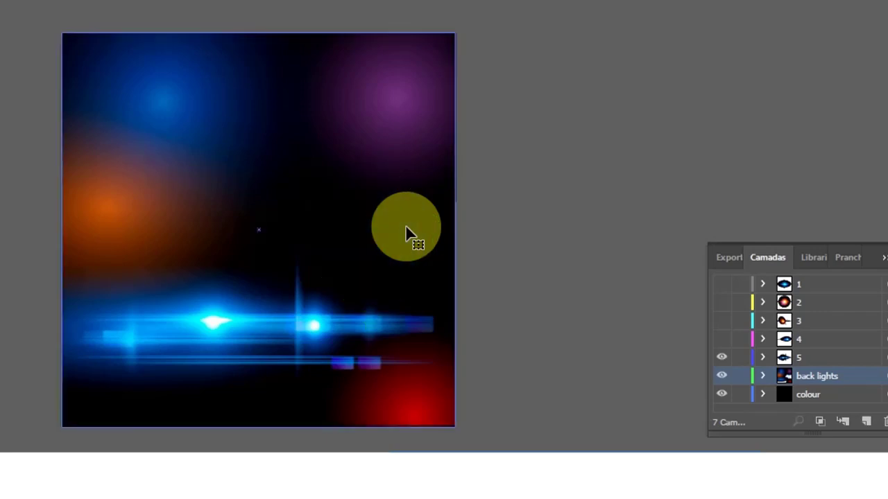
{"action": "left_click", "coordinate": [373, 4]}
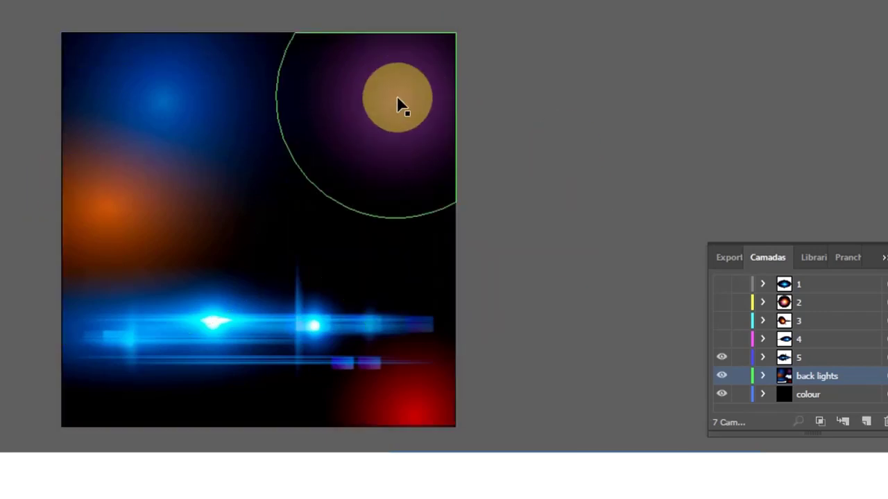
- Delete the purple glow, reposition the remaining glows, and delete the orange half-ellipse glow
{"action": "left_click", "coordinate": [407, 109]}
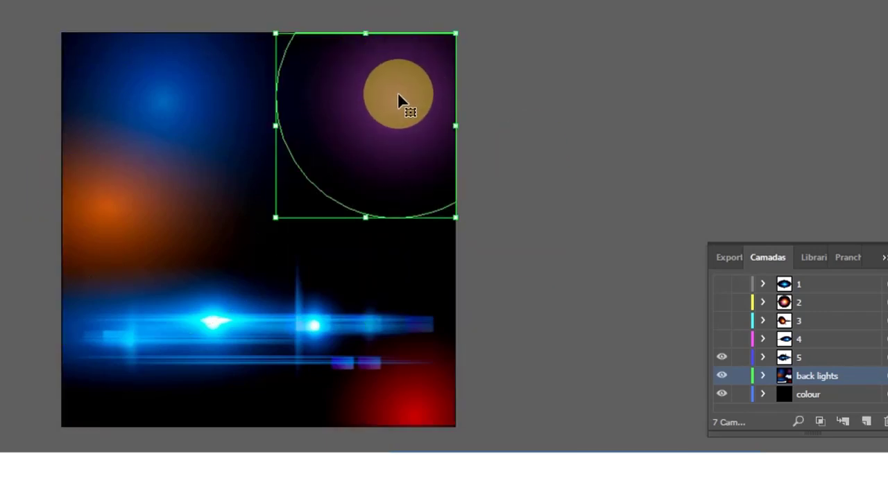
{"action": "key", "text": "Delete"}
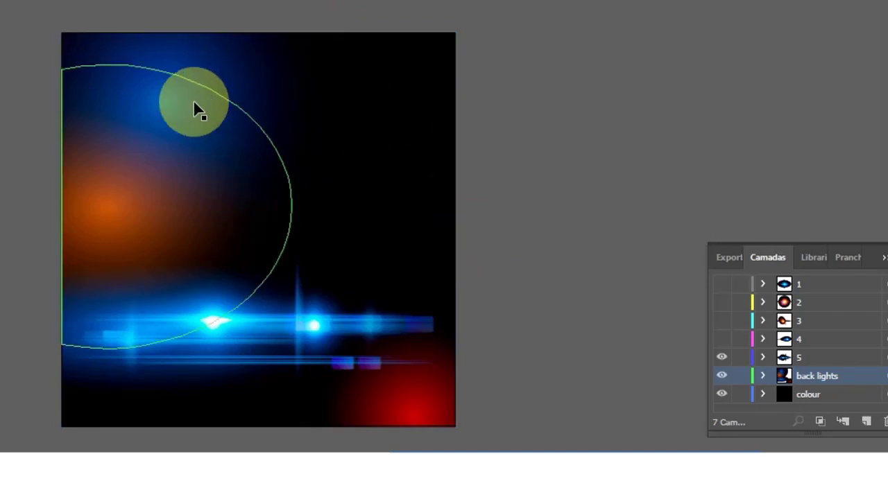
{"action": "left_click", "coordinate": [217, 75]}
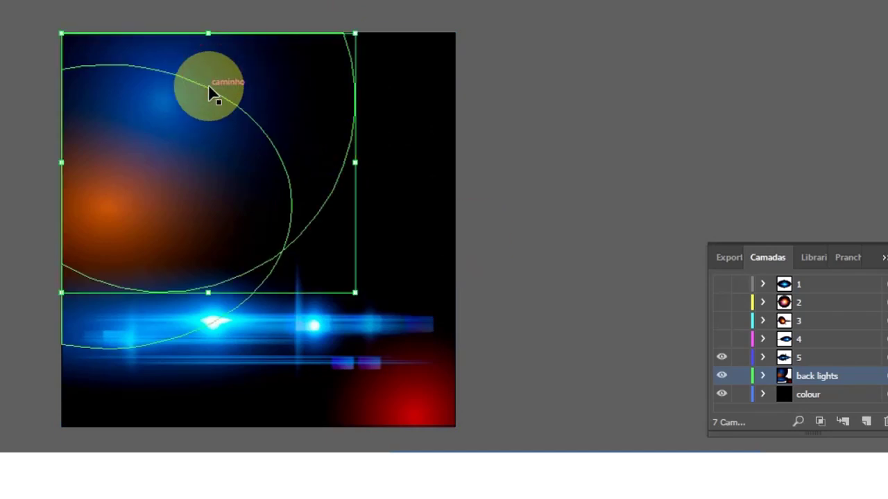
{"action": "mouse_move", "coordinate": [213, 89]}
{"action": "left_mouse_down"}
{"action": "mouse_move", "coordinate": [388, 57]}
{"action": "mouse_move", "coordinate": [374, 69]}
{"action": "left_mouse_up"}
{"action": "left_click_drag", "start_coordinate": [180, 84], "coordinate": [153, 111]}
{"action": "left_click_drag", "start_coordinate": [125, 149], "coordinate": [175, 135]}
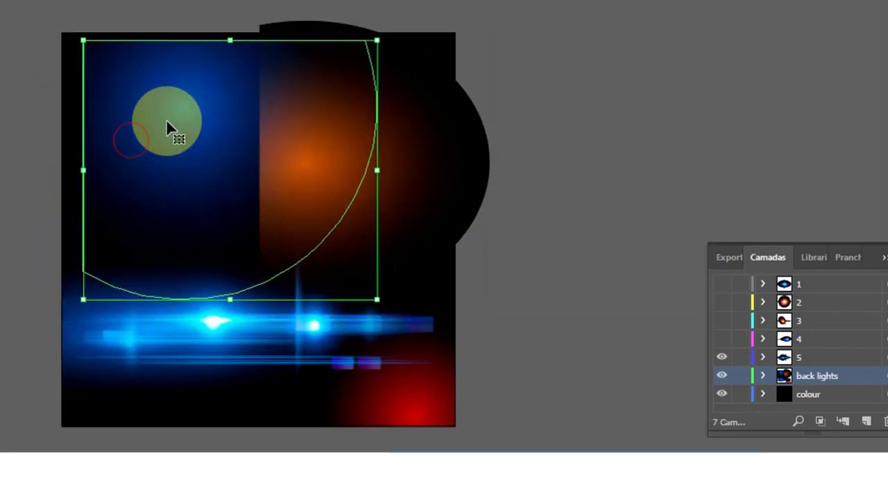
{"action": "left_click", "coordinate": [428, 150]}
{"action": "key", "text": "Delete"}
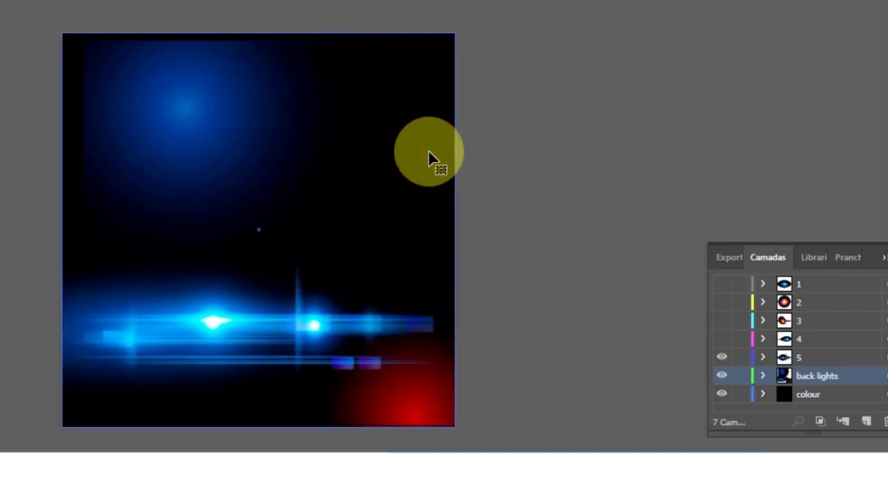
- Scale the blue glow outward until it covers the 150 × 150 px artboard
{"action": "left_click", "coordinate": [194, 147]}
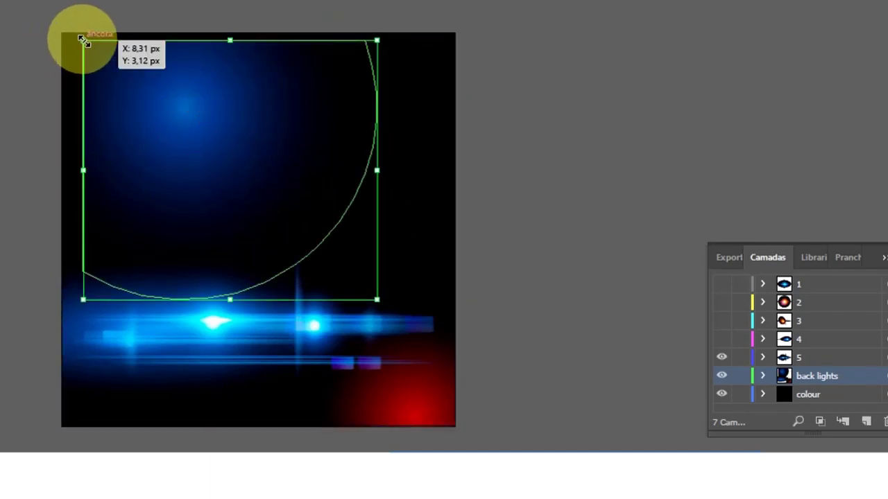
{"action": "left_click_drag", "start_coordinate": [83, 40], "coordinate": [57, 32]}
{"action": "left_click_drag", "start_coordinate": [376, 299], "coordinate": [449, 362]}
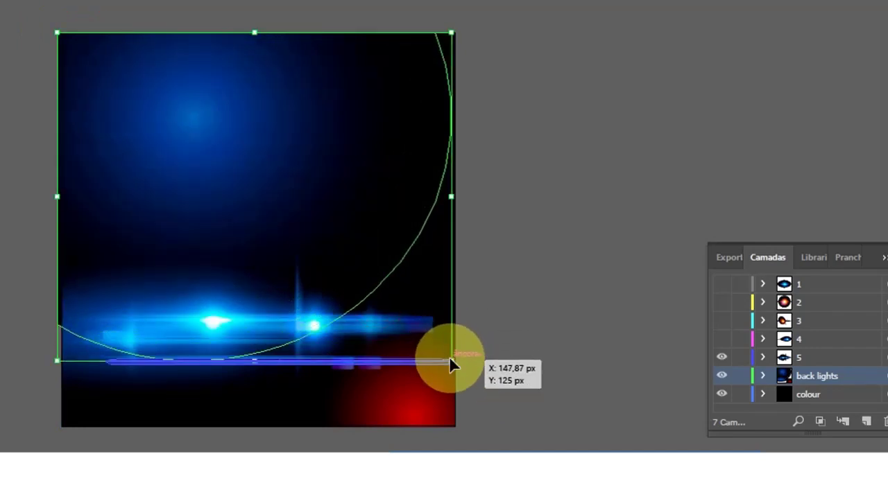
{"action": "mouse_move", "coordinate": [450, 359]}
{"action": "left_mouse_down"}
{"action": "mouse_move", "coordinate": [495, 423]}
{"action": "mouse_move", "coordinate": [442, 423]}
{"action": "left_mouse_up"}
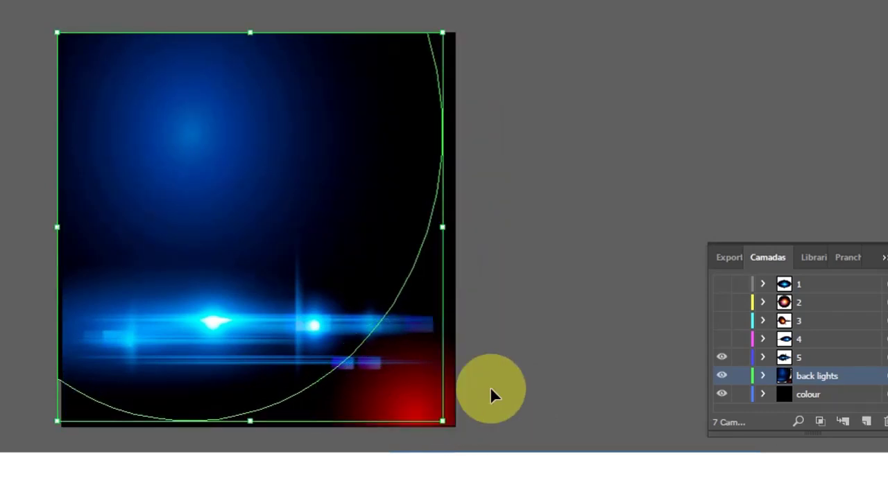
{"action": "left_click", "coordinate": [6, 188]}
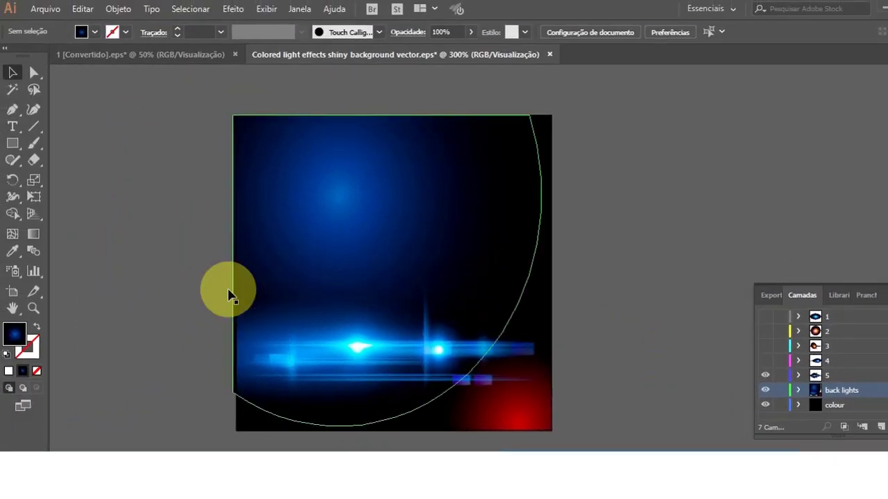
{"action": "left_click", "coordinate": [16, 295]}
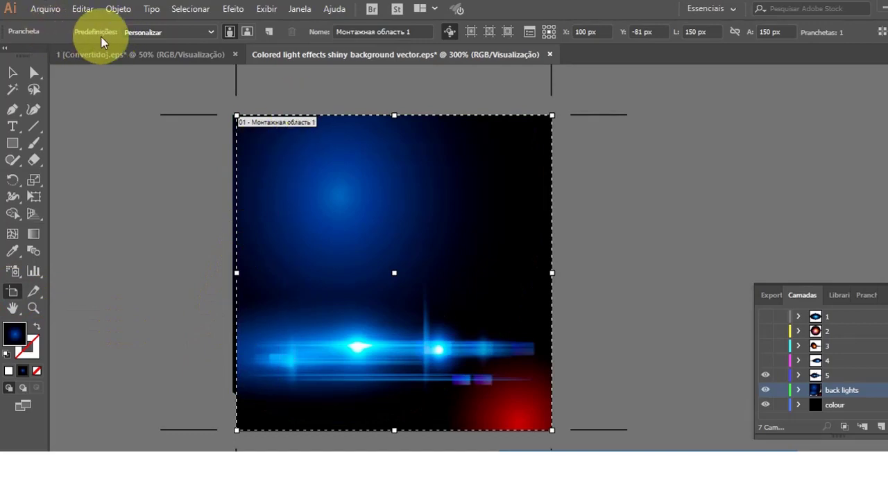
- Resize the artboard to the A4 preset (595.28 × 841.89 px) and deselect it
{"action": "left_click", "coordinate": [210, 32]}
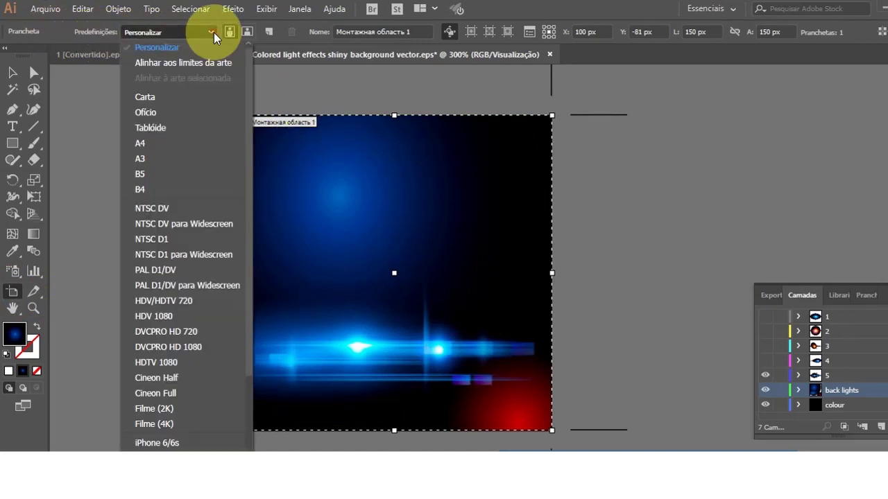
{"action": "left_click", "coordinate": [149, 143]}
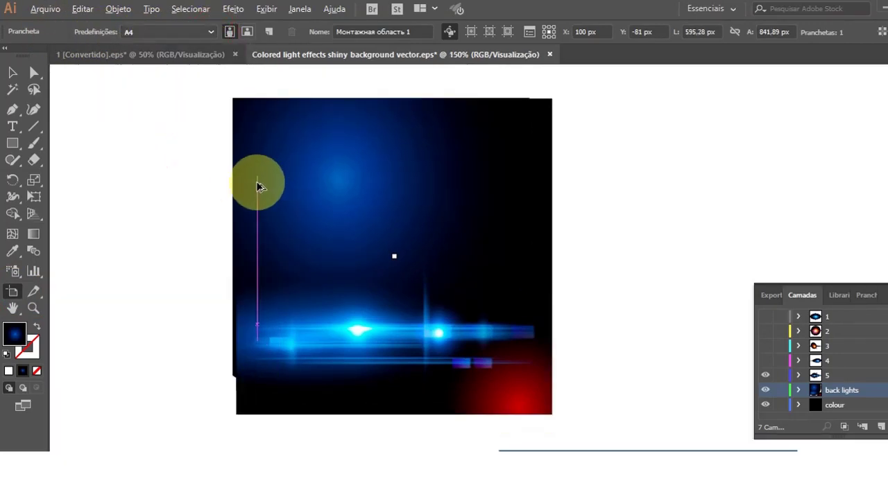
{"action": "scroll", "coordinate": [276, 186], "scroll_direction": "down", "scroll_amount": 2}
{"action": "scroll", "coordinate": [272, 183], "scroll_direction": "down", "scroll_amount": 4}
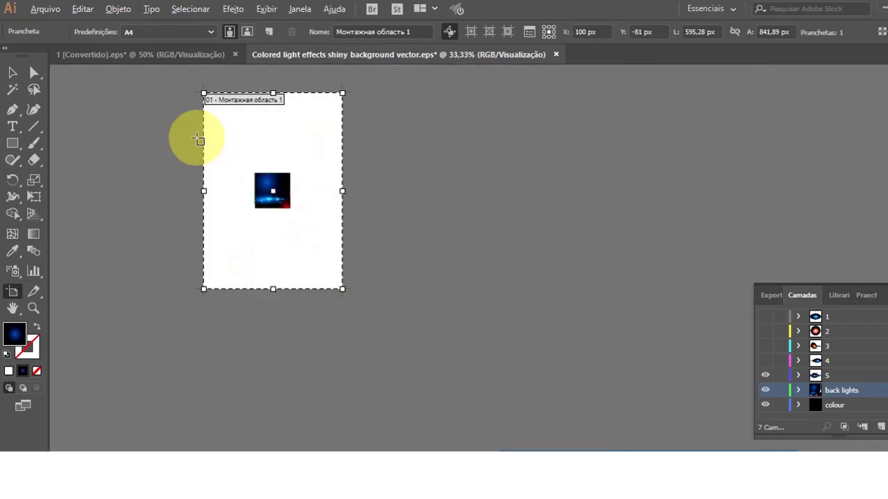
{"action": "scroll", "coordinate": [198, 139], "scroll_direction": "up", "scroll_amount": 1}
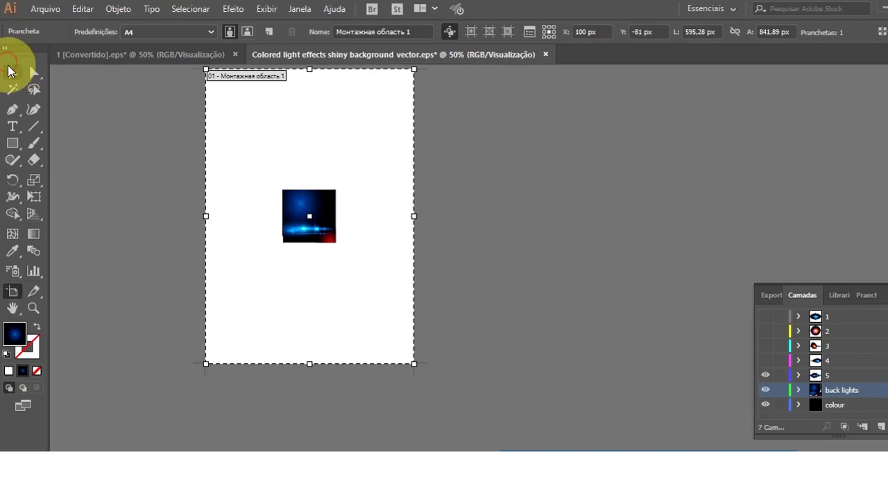
{"action": "left_click", "coordinate": [13, 72]}
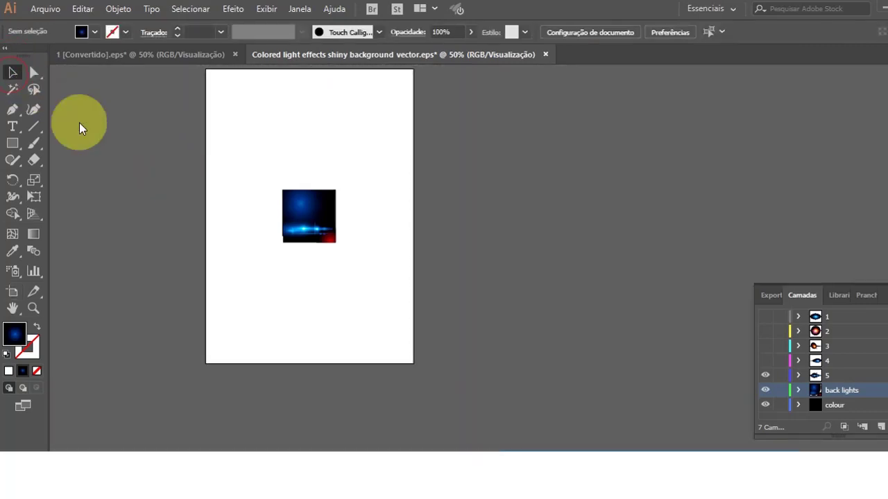
- Select the blue light artwork and scale it to fill the full page width
{"action": "left_click_drag", "start_coordinate": [149, 136], "coordinate": [425, 316]}
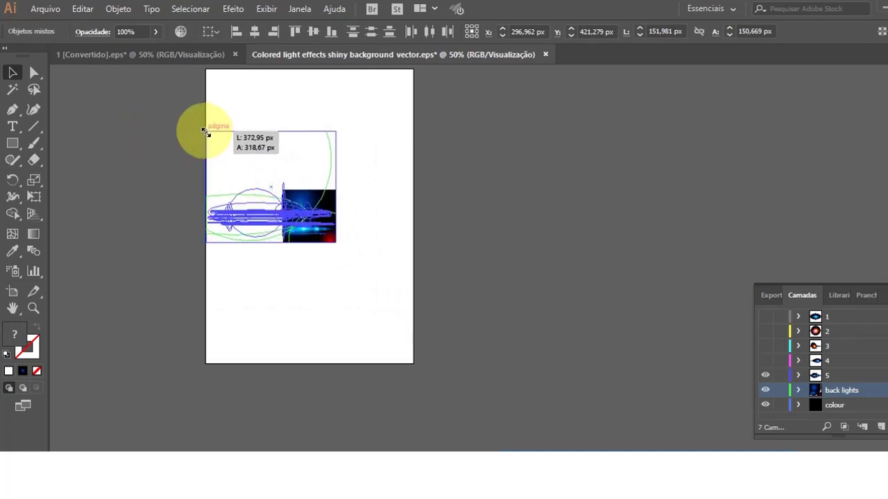
{"action": "left_click_drag", "start_coordinate": [280, 189], "coordinate": [206, 131]}
{"action": "left_click_drag", "start_coordinate": [333, 242], "coordinate": [412, 324]}
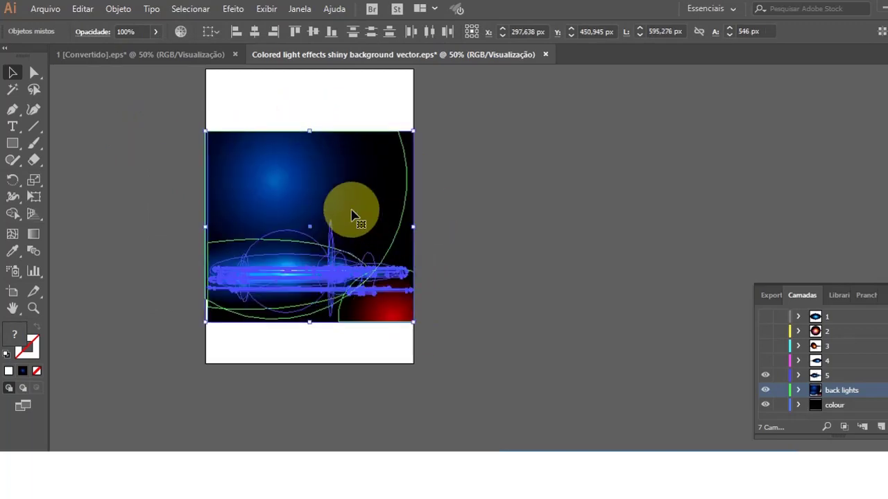
- Trim the artboard's top and bottom edges to the artwork, giving 595.28 × 544.69 px
{"action": "left_click", "coordinate": [12, 291]}
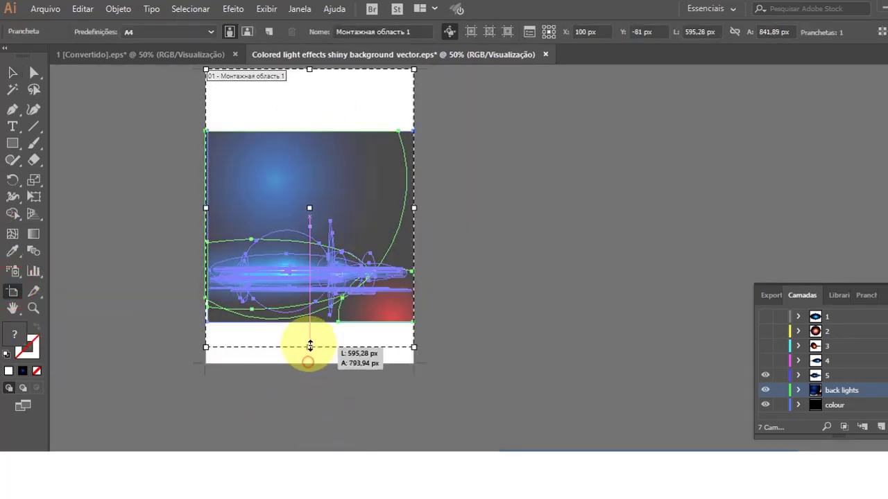
{"action": "left_click_drag", "start_coordinate": [310, 364], "coordinate": [309, 323]}
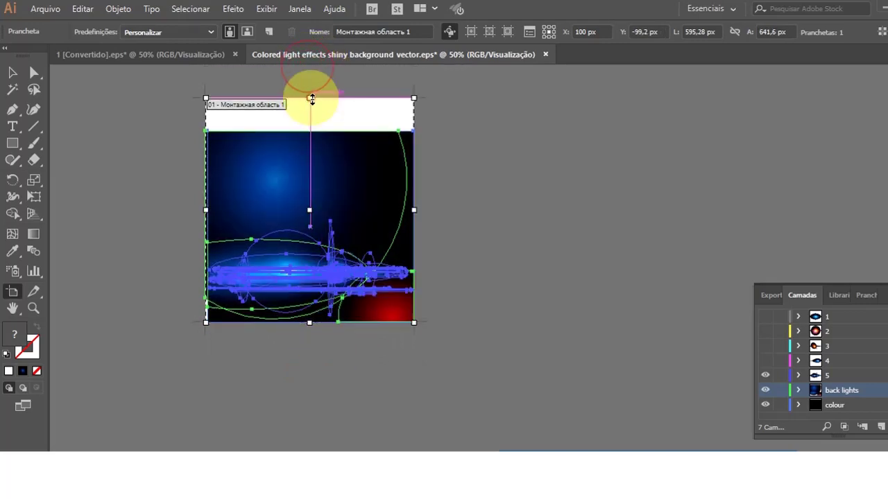
{"action": "left_click_drag", "start_coordinate": [310, 69], "coordinate": [309, 132]}
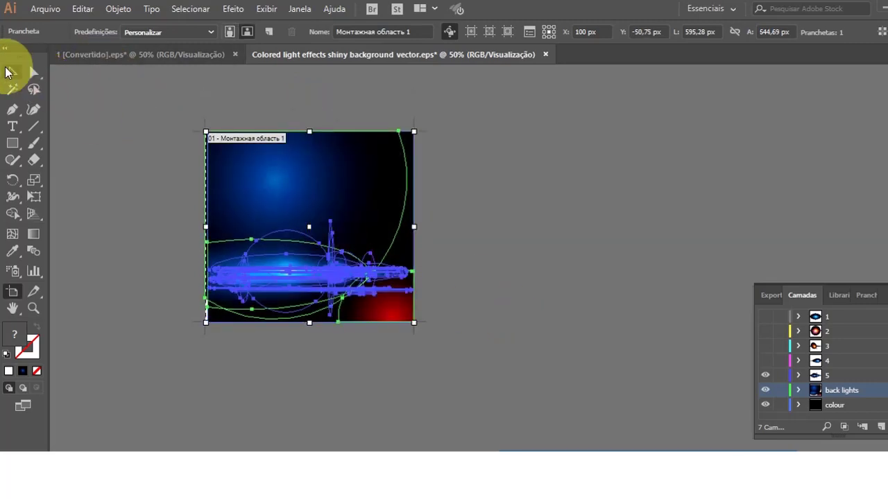
{"action": "left_click", "coordinate": [13, 72]}
{"action": "left_click", "coordinate": [118, 139]}
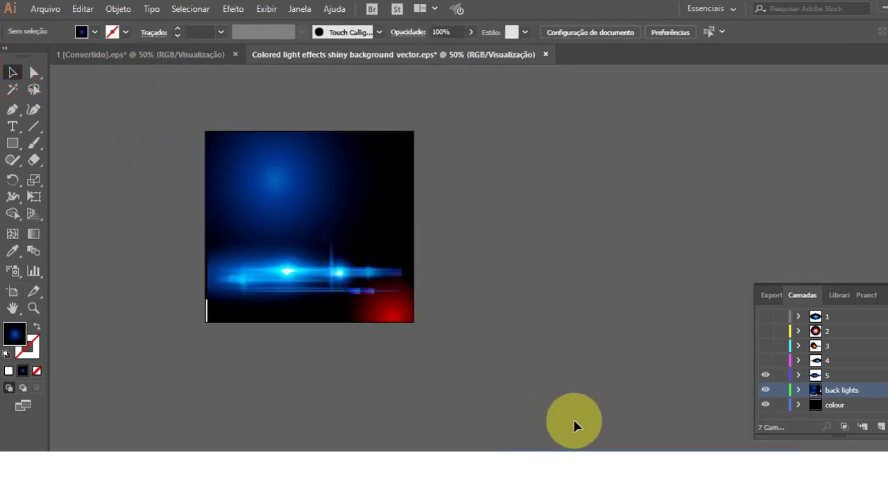
- Export the artboard as a 300 ppi JPEG 'Colored light effects shiny background vector' into Fazer cartaz > Background
{"action": "left_click", "coordinate": [47, 10]}
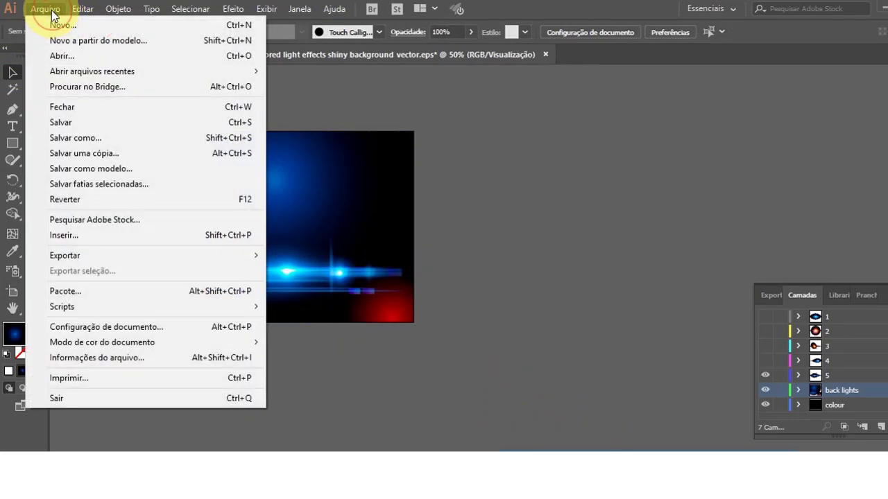
{"action": "mouse_move", "coordinate": [64, 255]}
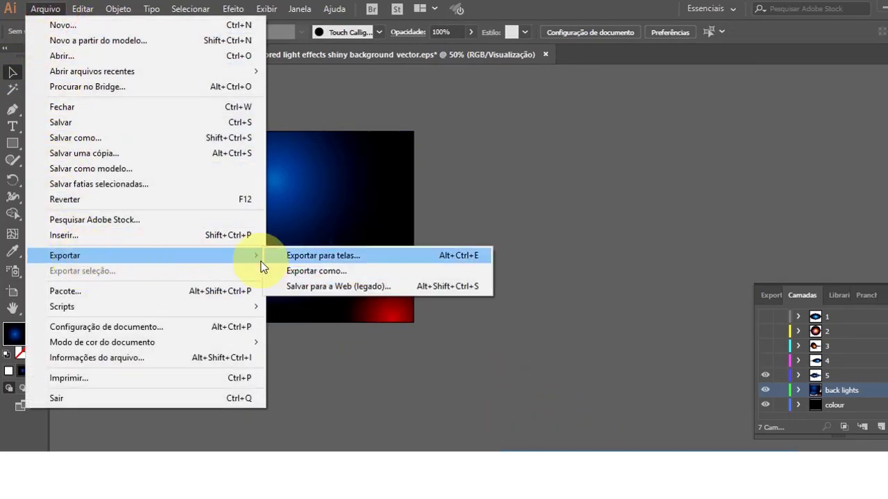
{"action": "left_click", "coordinate": [332, 271]}
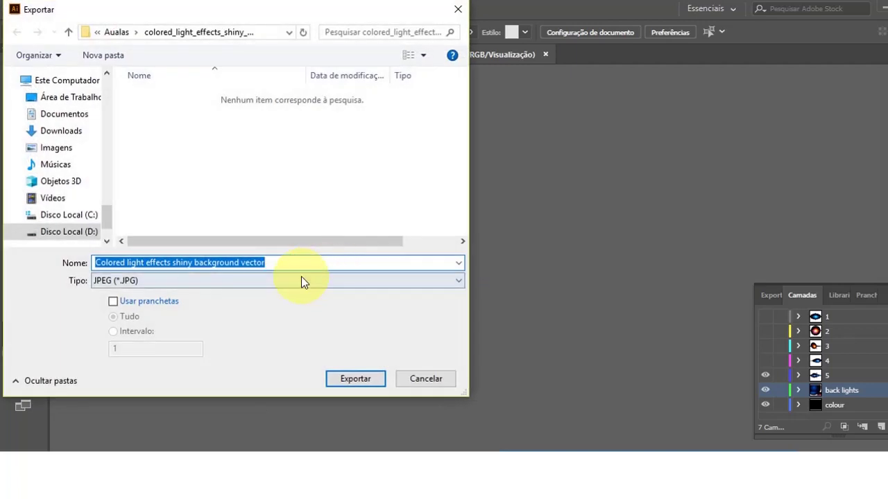
{"action": "left_click", "coordinate": [113, 301]}
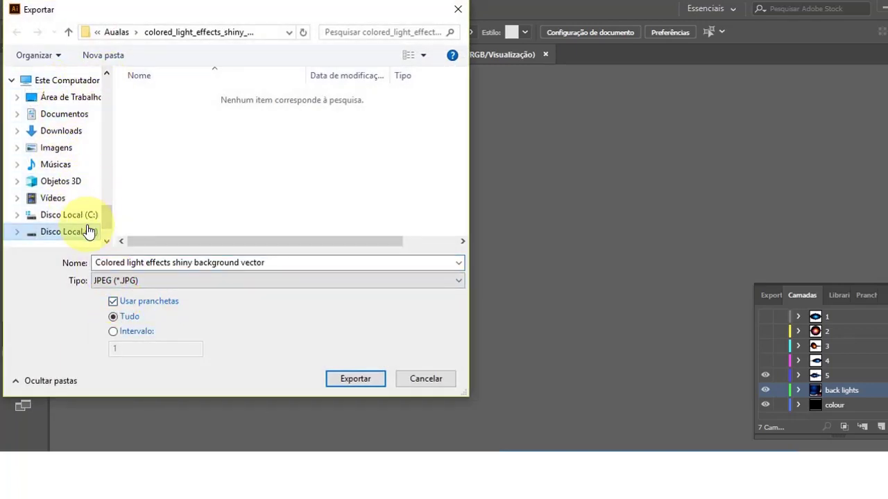
{"action": "left_click", "coordinate": [56, 148]}
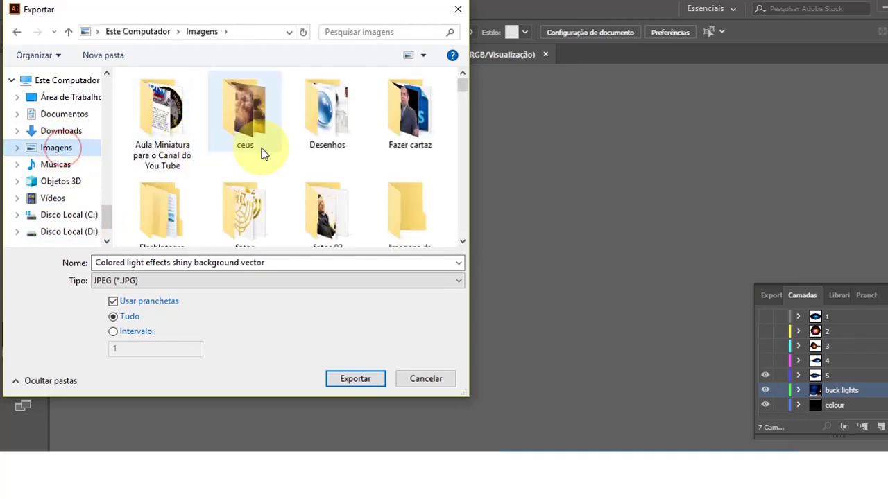
{"action": "double_click", "coordinate": [416, 125]}
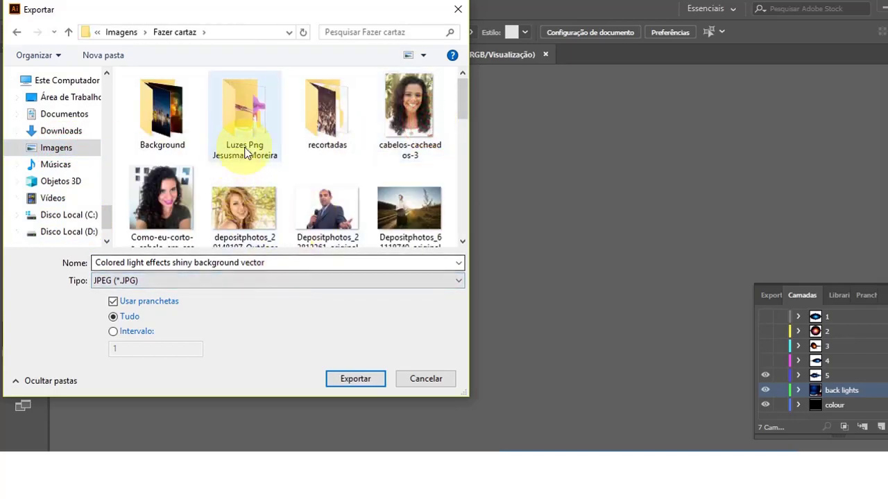
{"action": "left_click", "coordinate": [350, 380]}
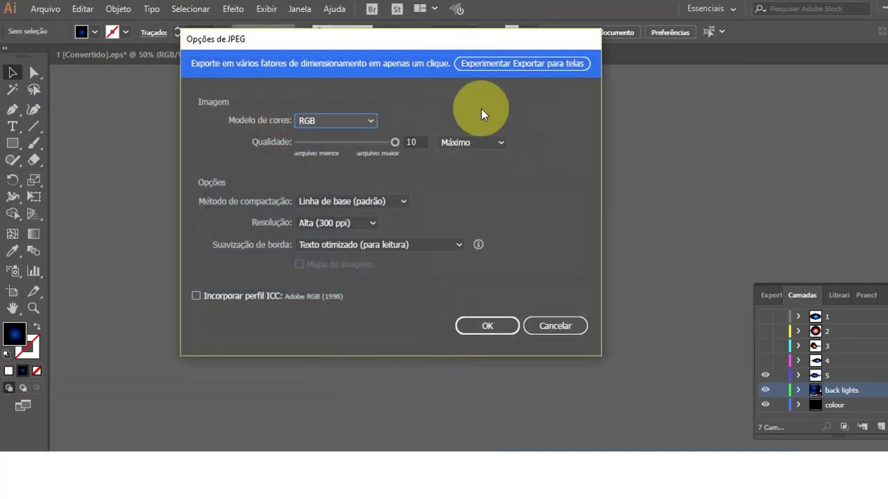
{"action": "left_click", "coordinate": [478, 325]}
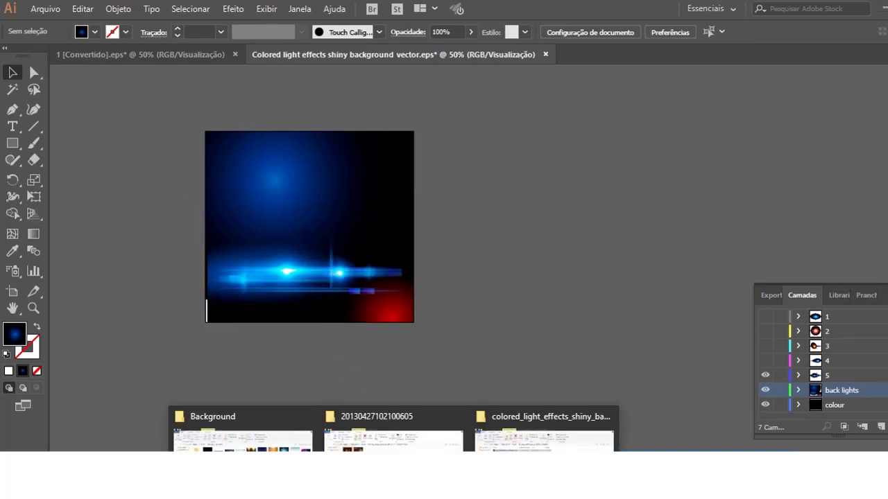
- Preview the exported 'Colored light effects shiny background vector-01' JPEG from the Background folder, then close it
{"action": "left_click", "coordinate": [284, 444]}
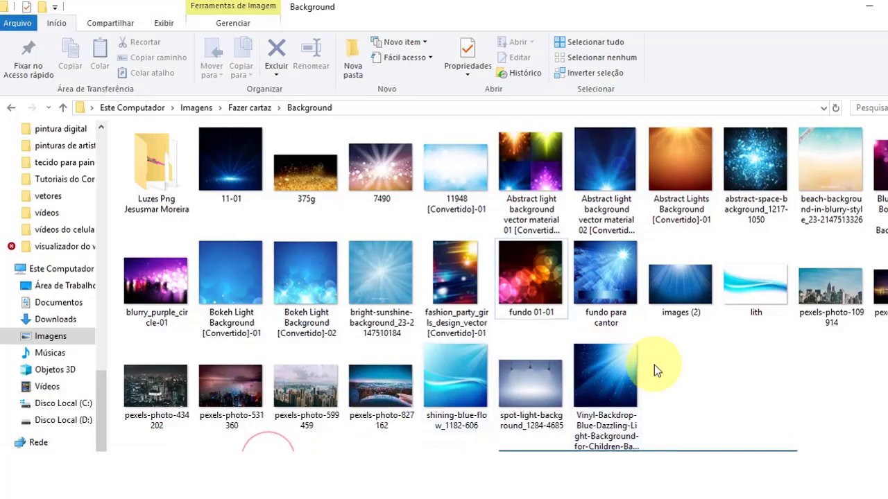
{"action": "left_click", "coordinate": [461, 273]}
{"action": "double_click", "coordinate": [461, 274]}
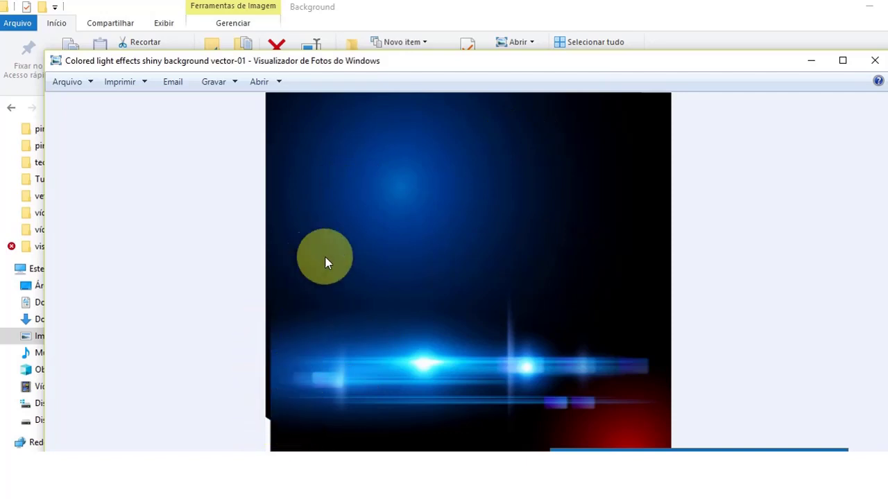
{"action": "left_click_drag", "start_coordinate": [731, 61], "coordinate": [717, 40]}
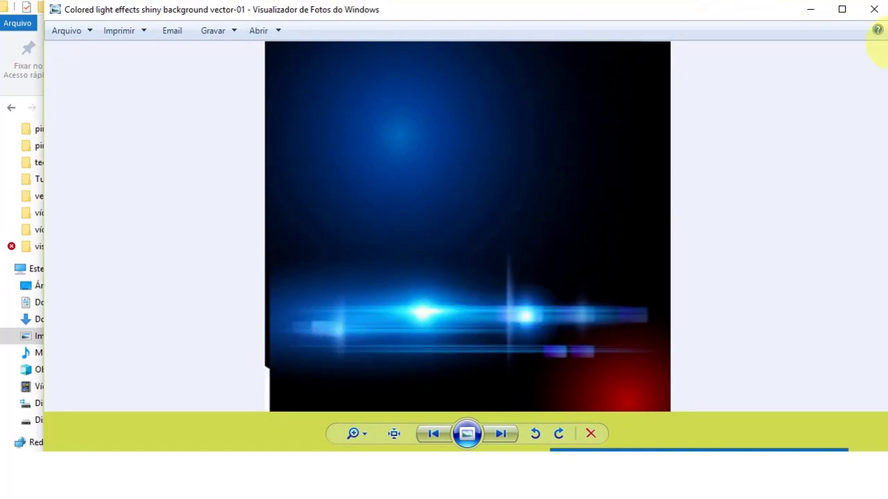
{"action": "left_click", "coordinate": [866, 13]}
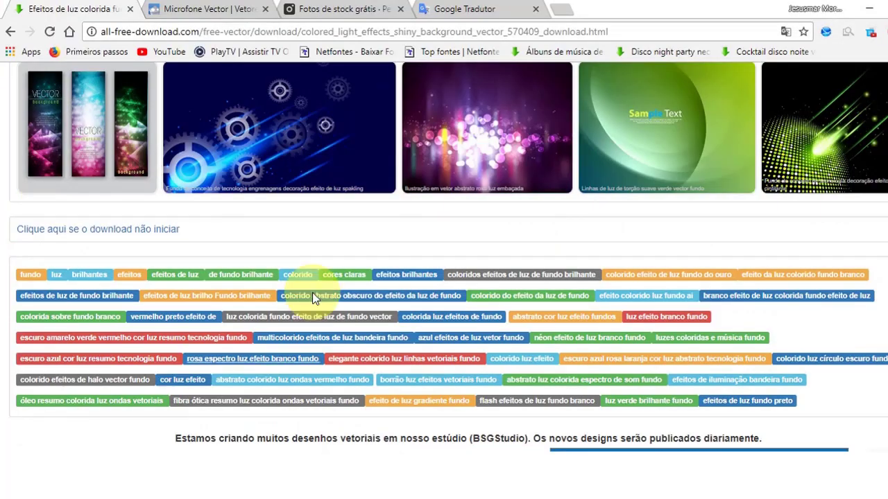
{"action": "scroll", "coordinate": [312, 292], "scroll_direction": "up", "scroll_amount": 3}
{"action": "scroll", "coordinate": [317, 267], "scroll_direction": "up", "scroll_amount": 2}
- Scroll to the top of the vector page and go to the Fotos grátis section
{"action": "scroll", "coordinate": [318, 274], "scroll_direction": "up", "scroll_amount": 3}
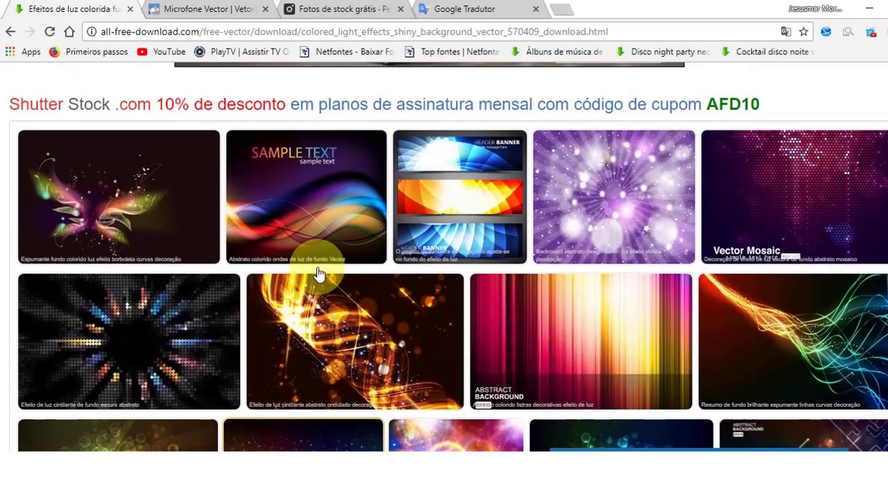
{"action": "scroll", "coordinate": [317, 274], "scroll_direction": "up", "scroll_amount": 3}
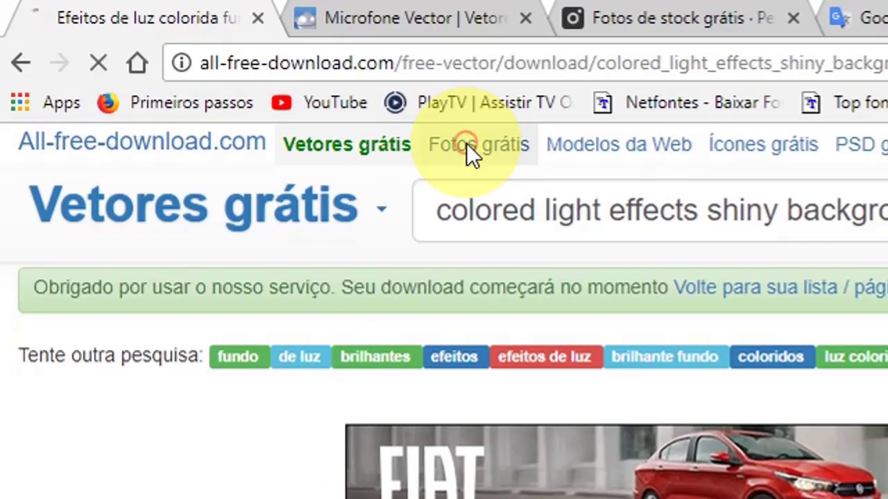
{"action": "left_click", "coordinate": [466, 144]}
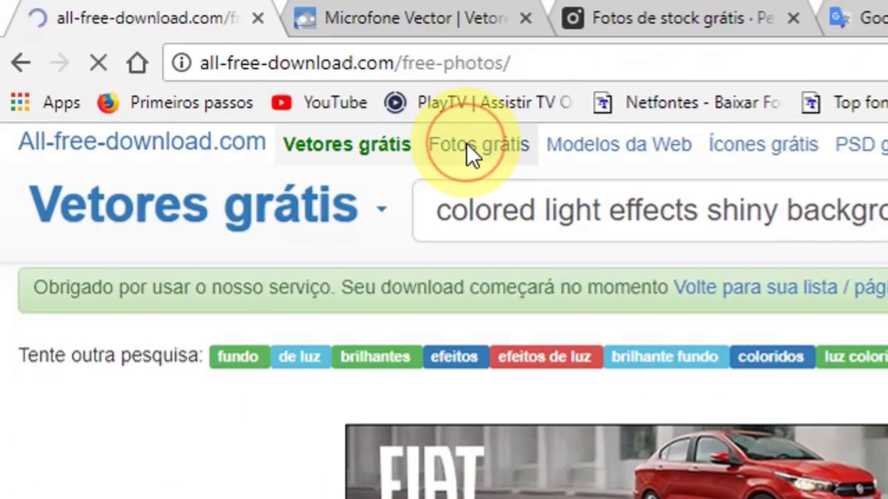
- Translate 'paisagens' to 'Landscapes', copy it, and focus the free photos search box
{"action": "left_click", "coordinate": [853, 18]}
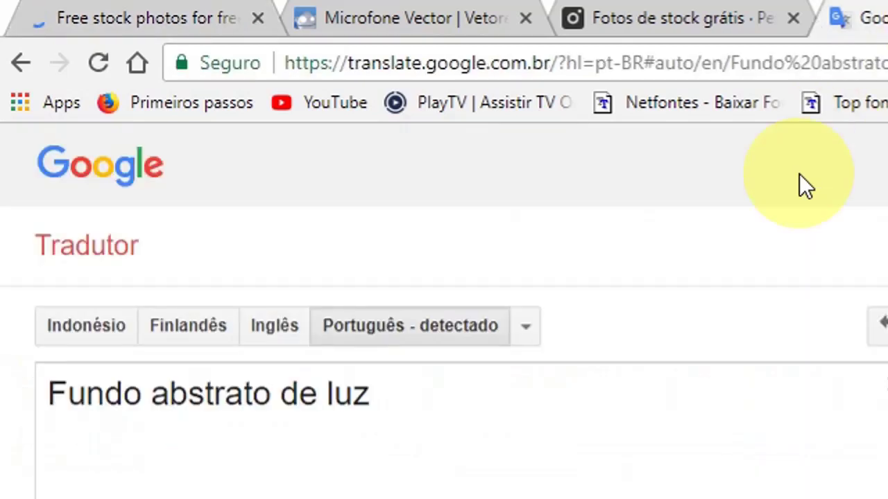
{"action": "triple_click", "coordinate": [423, 391]}
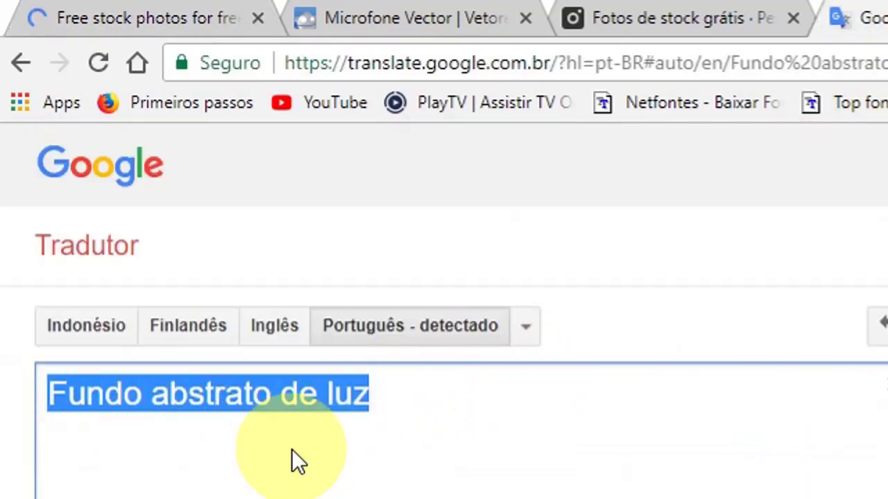
{"action": "type", "text": "paisagens"}
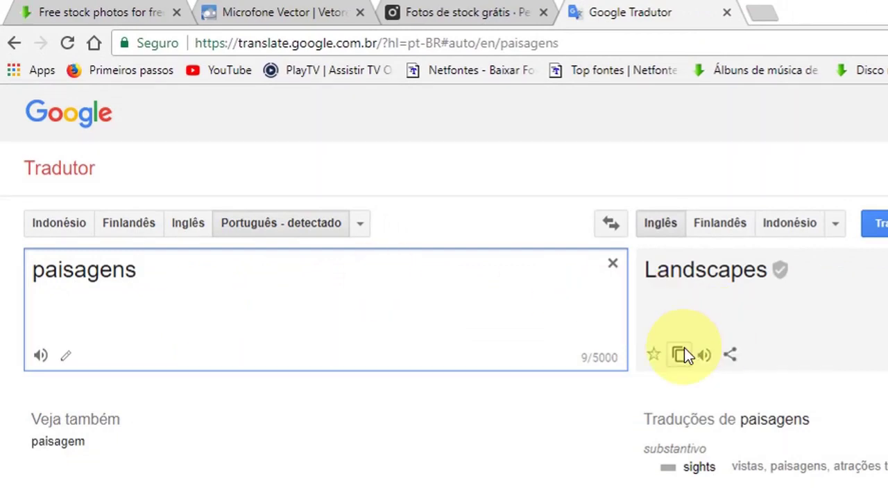
{"action": "left_click", "coordinate": [679, 355]}
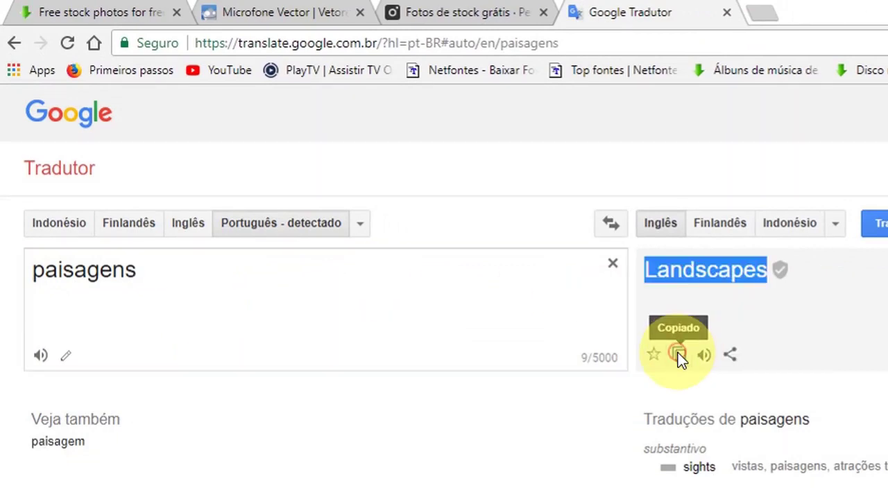
{"action": "left_click", "coordinate": [62, 16]}
{"action": "left_click", "coordinate": [645, 141]}
- Search the free photos for 'Landscapes' and move to the second results page
{"action": "key", "text": "ctrl+v"}
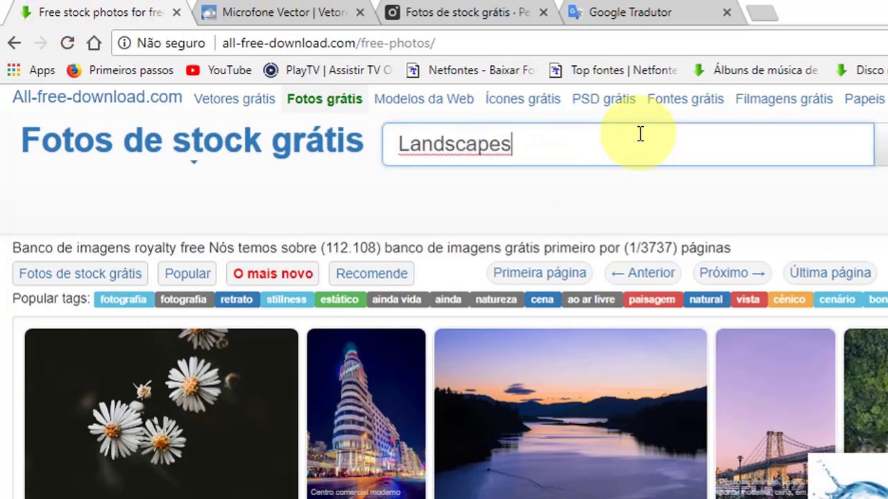
{"action": "left_click", "coordinate": [880, 143]}
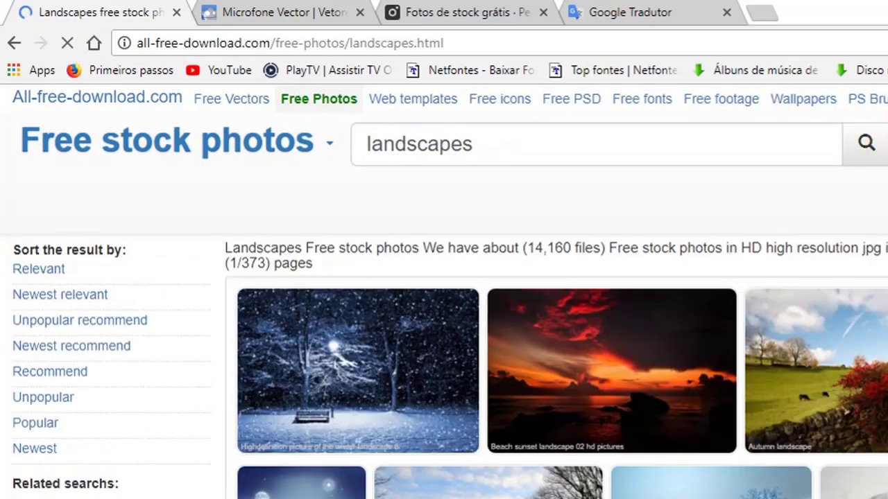
{"action": "scroll", "coordinate": [444, 291], "scroll_direction": "down", "scroll_amount": 1}
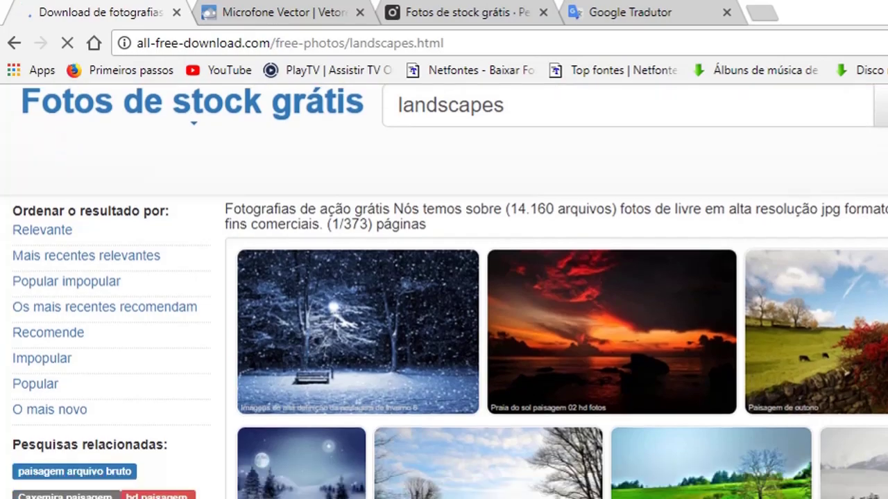
{"action": "scroll", "coordinate": [443, 291], "scroll_direction": "down", "scroll_amount": 4}
{"action": "scroll", "coordinate": [444, 291], "scroll_direction": "down", "scroll_amount": 3}
{"action": "scroll", "coordinate": [444, 292], "scroll_direction": "down", "scroll_amount": 4}
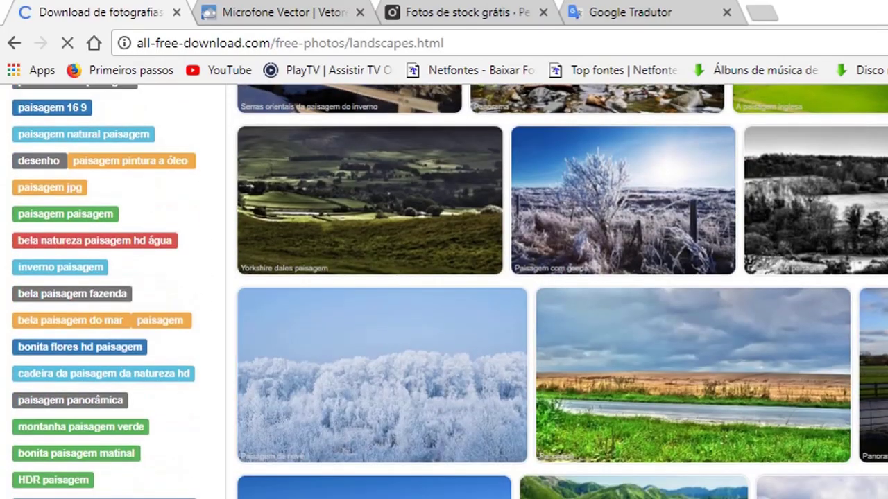
{"action": "scroll", "coordinate": [443, 291], "scroll_direction": "down", "scroll_amount": 4}
{"action": "scroll", "coordinate": [655, 470], "scroll_direction": "down", "scroll_amount": 4}
{"action": "scroll", "coordinate": [656, 470], "scroll_direction": "down", "scroll_amount": 2}
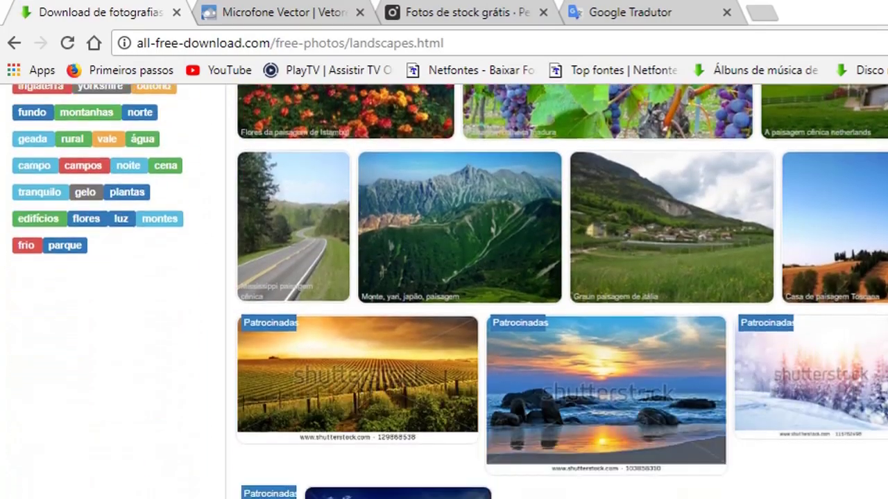
{"action": "scroll", "coordinate": [656, 470], "scroll_direction": "down", "scroll_amount": 3}
{"action": "scroll", "coordinate": [655, 470], "scroll_direction": "down", "scroll_amount": 1}
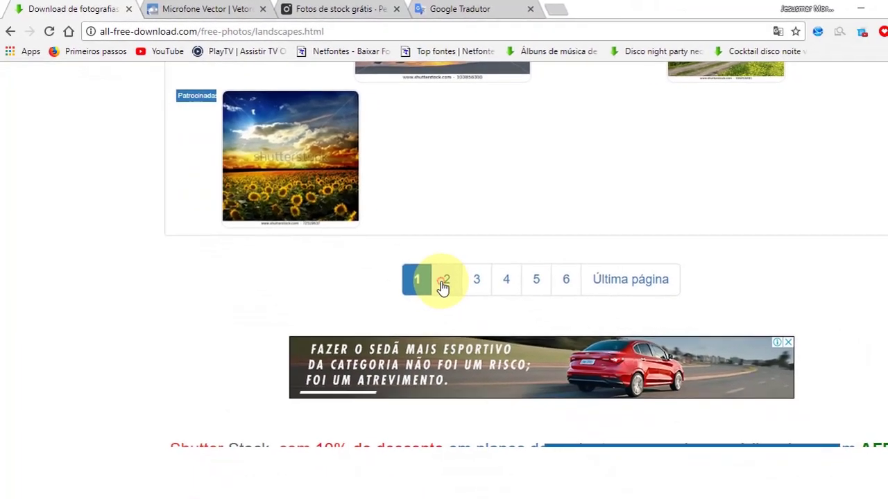
{"action": "left_click", "coordinate": [441, 286]}
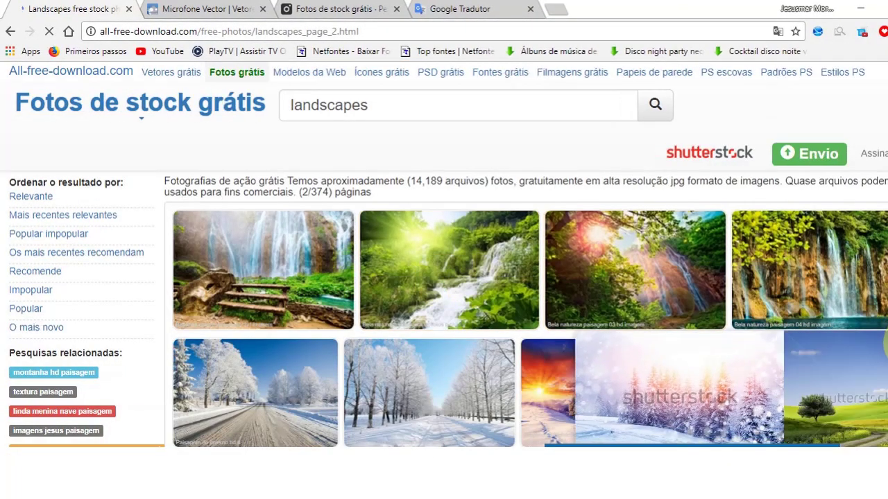
- Go to the third results page and open the waterfall landscape photo's download page
{"action": "scroll", "coordinate": [526, 255], "scroll_direction": "down", "scroll_amount": 4}
{"action": "scroll", "coordinate": [872, 319], "scroll_direction": "down", "scroll_amount": 1}
{"action": "left_click", "coordinate": [872, 319]}
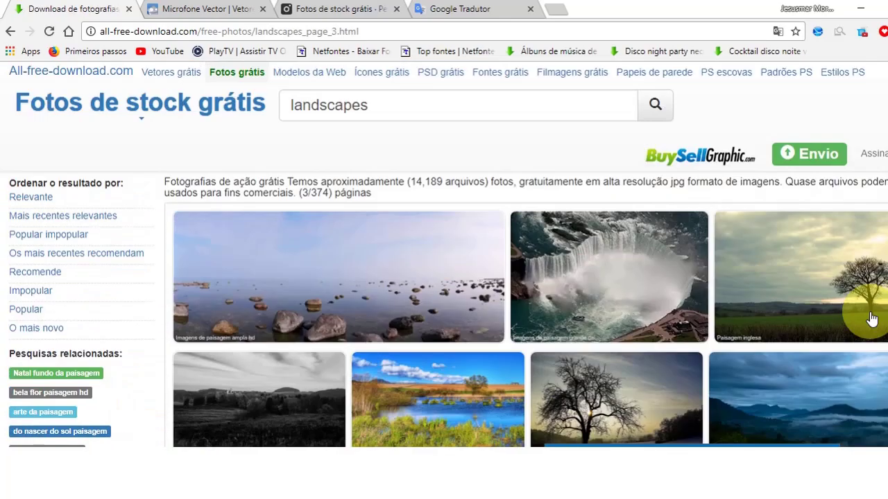
{"action": "scroll", "coordinate": [870, 315], "scroll_direction": "down", "scroll_amount": 2}
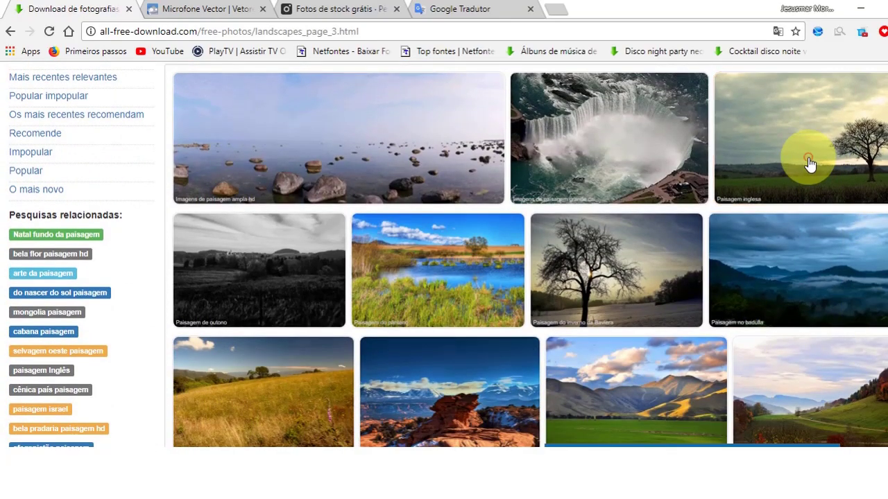
{"action": "left_click", "coordinate": [807, 162]}
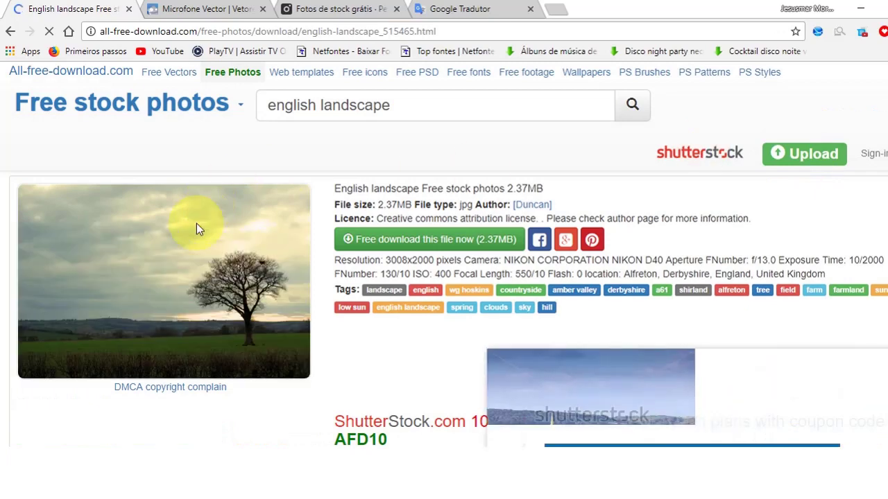
{"action": "scroll", "coordinate": [201, 222], "scroll_direction": "down", "scroll_amount": 4}
{"action": "scroll", "coordinate": [208, 222], "scroll_direction": "down", "scroll_amount": 2}
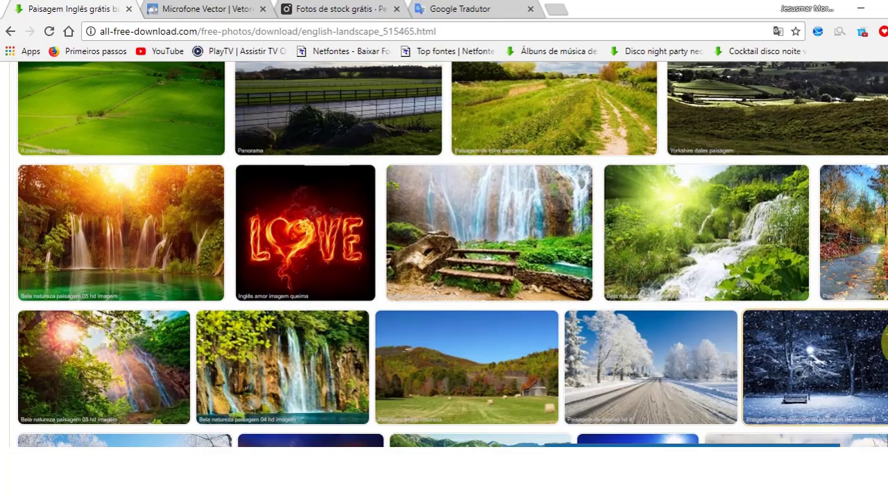
{"action": "scroll", "coordinate": [444, 256], "scroll_direction": "down", "scroll_amount": 2}
{"action": "scroll", "coordinate": [443, 256], "scroll_direction": "down", "scroll_amount": 2}
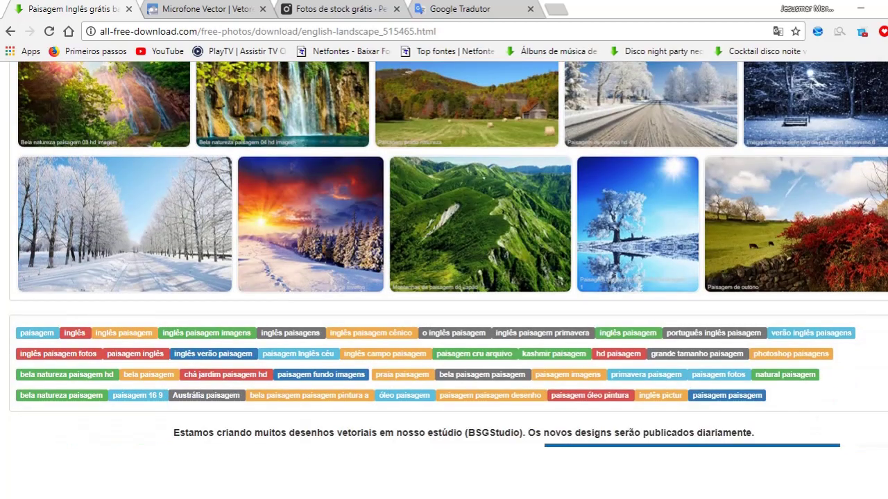
{"action": "scroll", "coordinate": [106, 132], "scroll_direction": "up", "scroll_amount": 3}
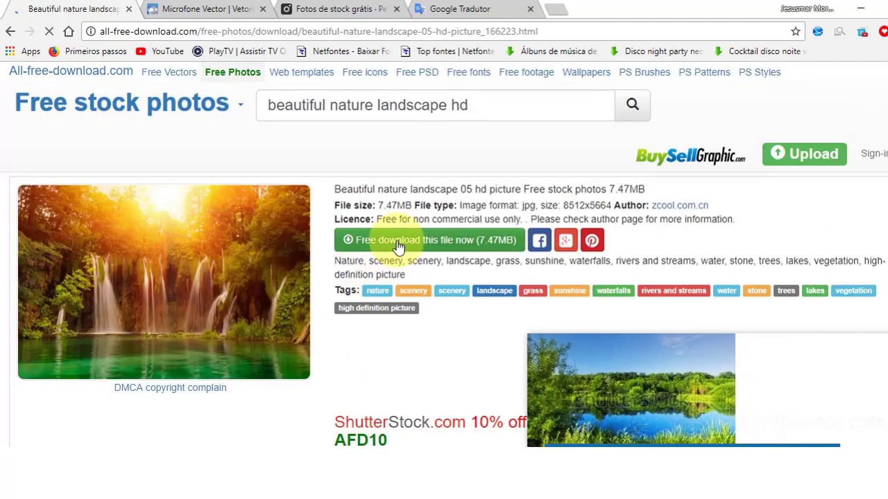
- Save the beautiful_nature_landscape_05_hd_picture_166223 ZIP into D:\Aualas and show it in its folder
{"action": "left_click", "coordinate": [396, 239]}
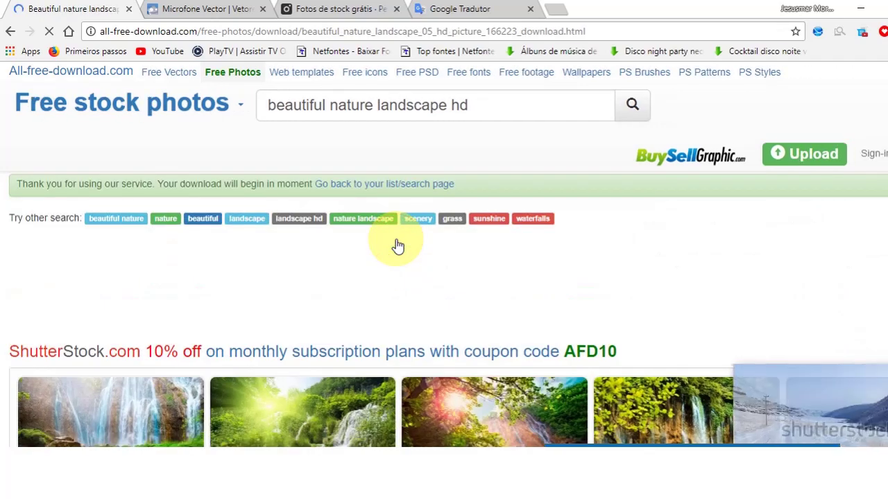
{"action": "scroll", "coordinate": [395, 245], "scroll_direction": "down", "scroll_amount": 2}
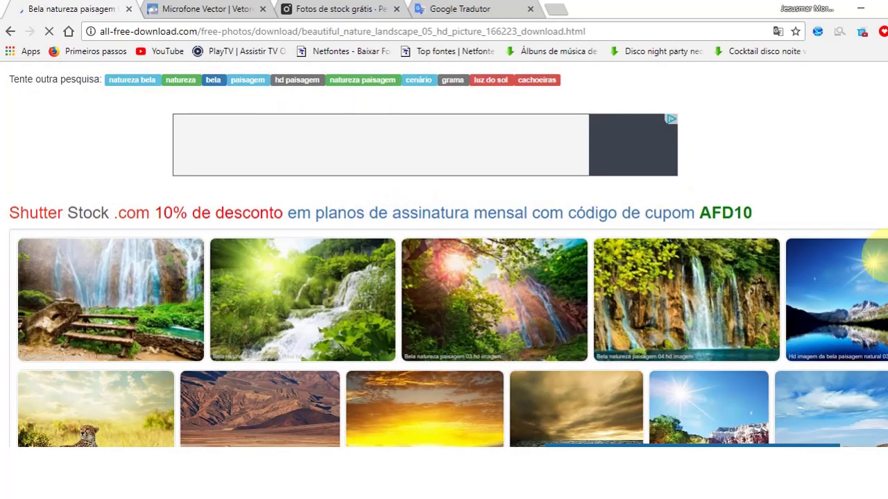
{"action": "scroll", "coordinate": [656, 230], "scroll_direction": "down", "scroll_amount": 2}
{"action": "scroll", "coordinate": [656, 230], "scroll_direction": "down", "scroll_amount": 1}
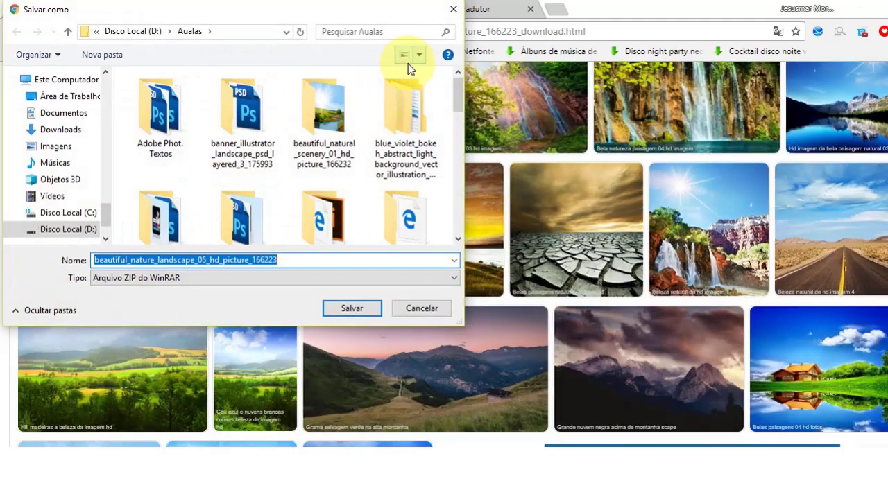
{"action": "left_click", "coordinate": [389, 11]}
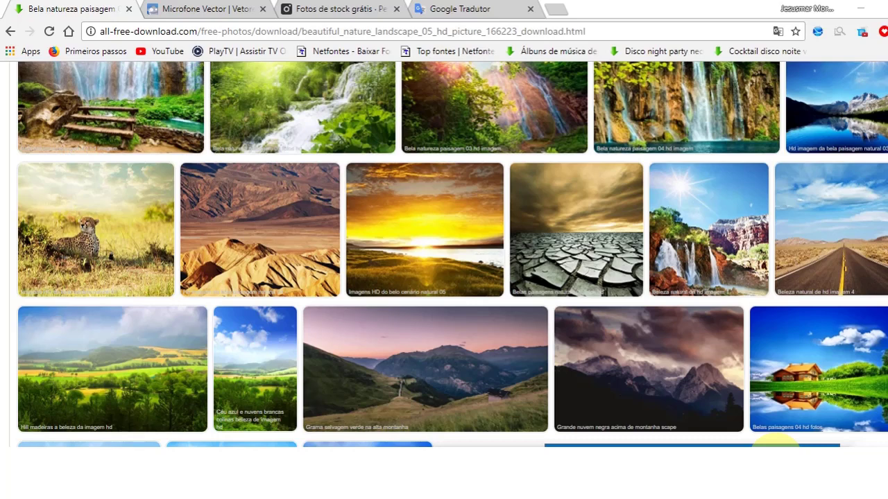
{"action": "left_click", "coordinate": [770, 444]}
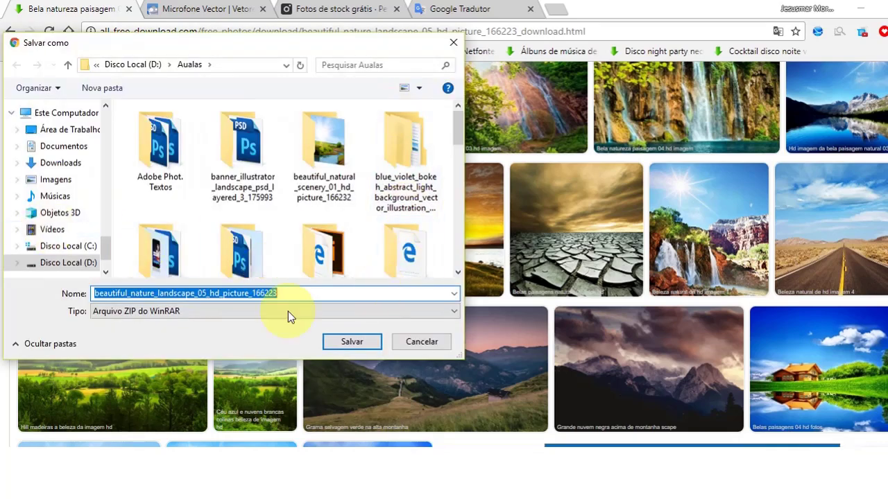
{"action": "left_click", "coordinate": [349, 342]}
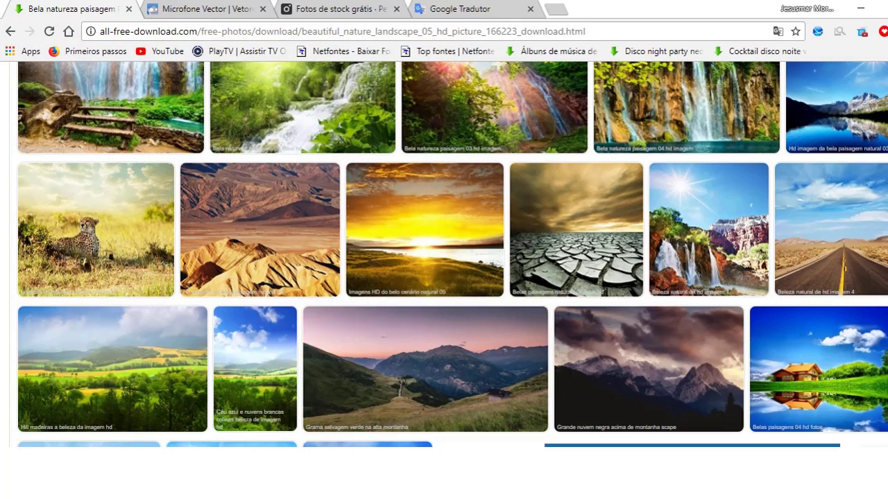
{"action": "left_click", "coordinate": [149, 471]}
{"action": "left_click", "coordinate": [173, 441]}
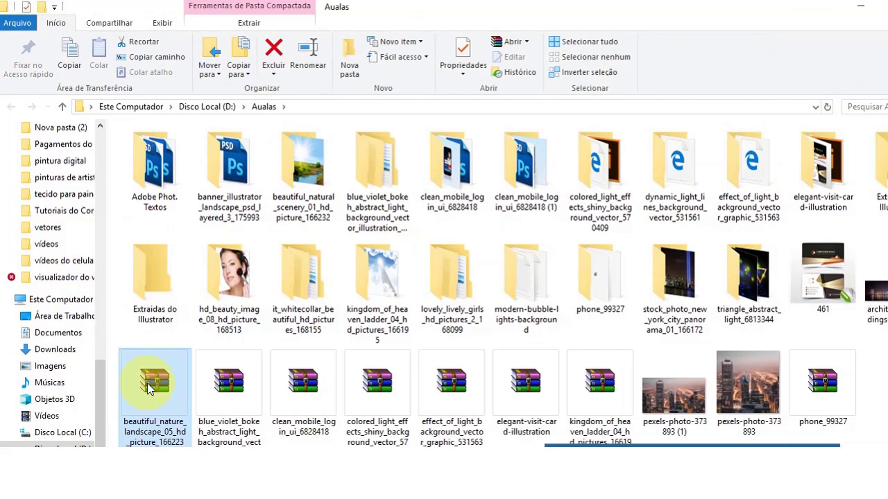
- Extract the waterfall ZIP into its own folder with WinRAR and open the waterfall picture
{"action": "right_click", "coordinate": [147, 383]}
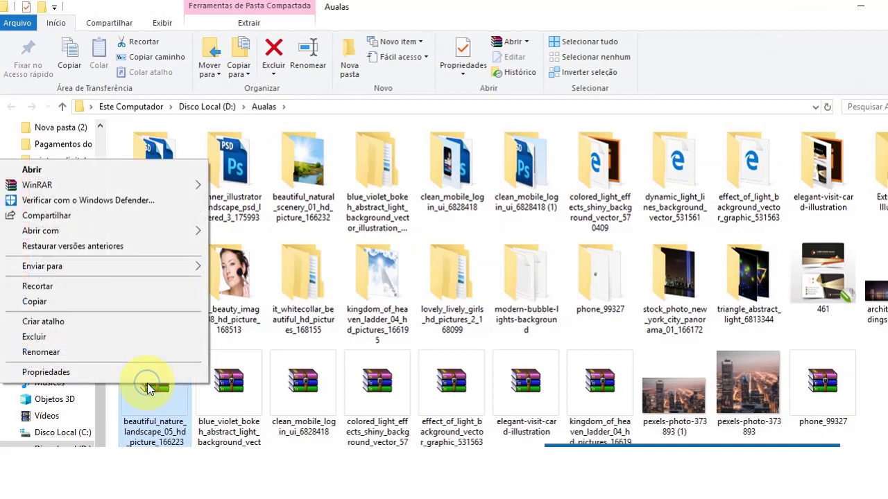
{"action": "mouse_move", "coordinate": [37, 184]}
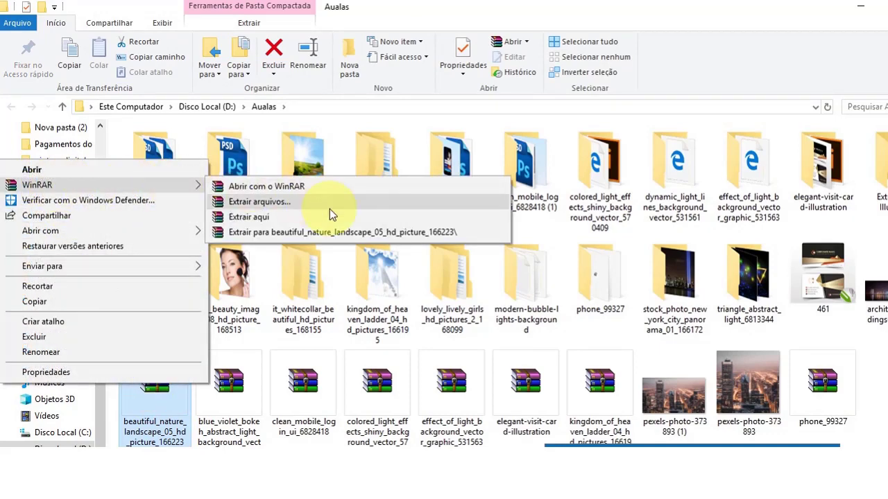
{"action": "left_click", "coordinate": [319, 232]}
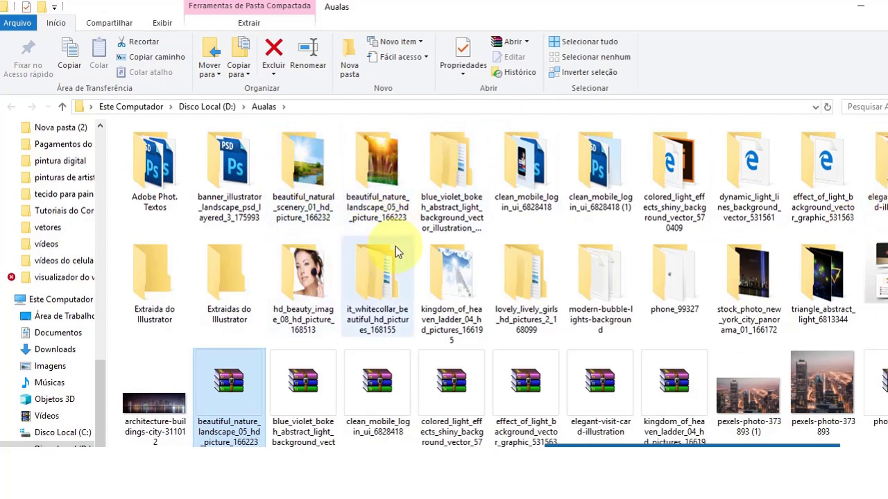
{"action": "double_click", "coordinate": [386, 166]}
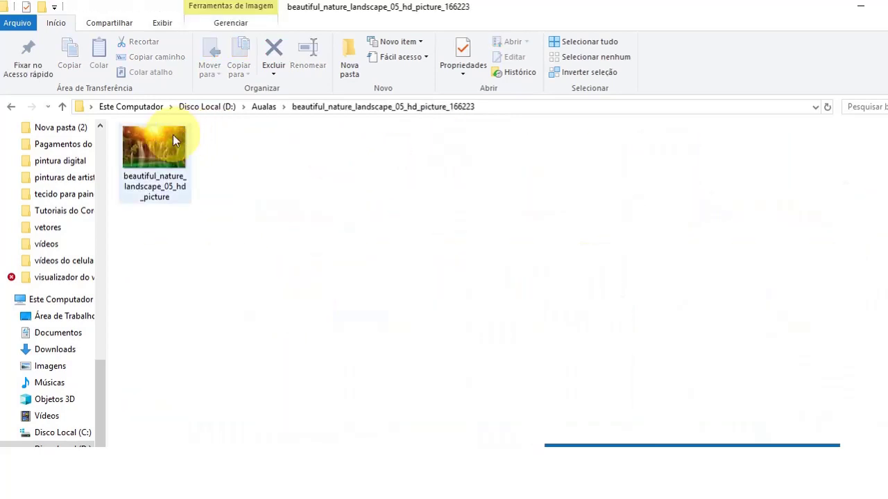
{"action": "double_click", "coordinate": [157, 142]}
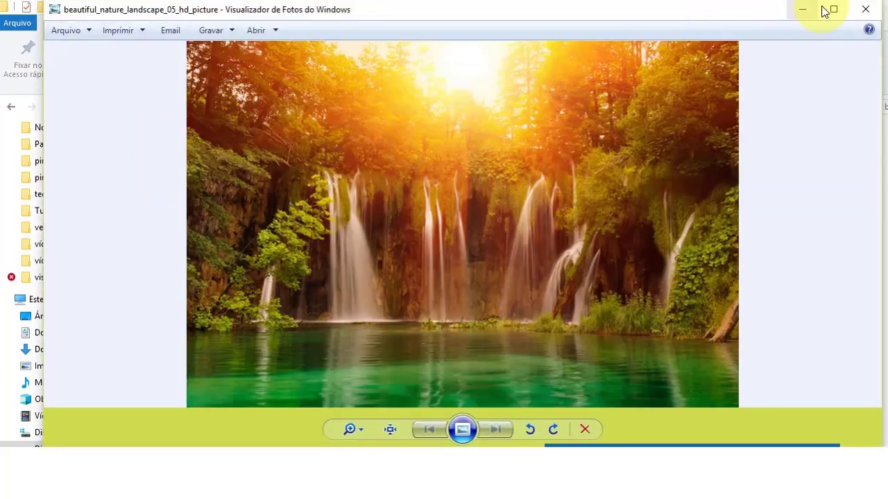
- Maximize Windows Photo Viewer, zoom in and out on the waterfall photo, then close it
{"action": "left_click", "coordinate": [825, 10]}
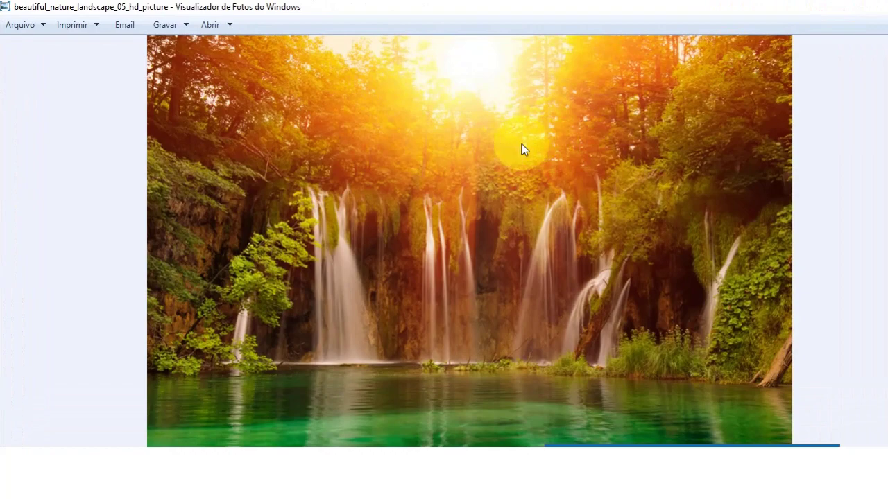
{"action": "scroll", "coordinate": [505, 187], "scroll_direction": "up", "scroll_amount": 1}
{"action": "scroll", "coordinate": [505, 188], "scroll_direction": "up", "scroll_amount": 2}
{"action": "scroll", "coordinate": [504, 184], "scroll_direction": "up", "scroll_amount": 1}
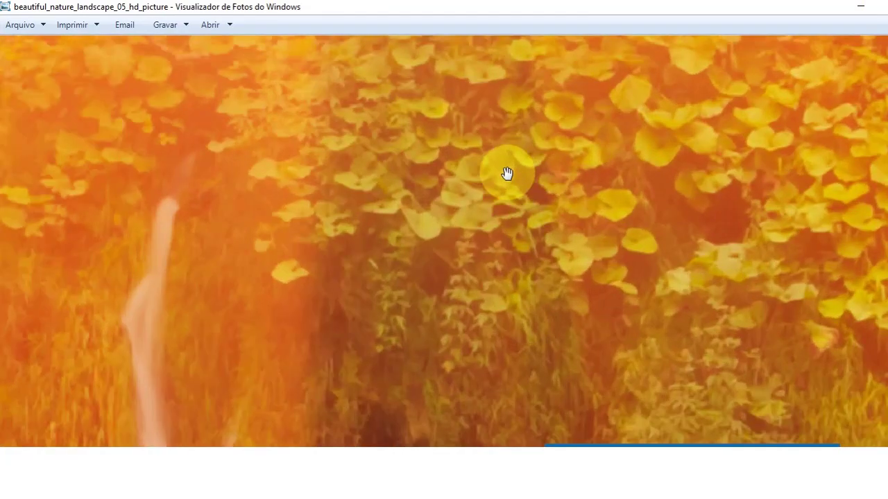
{"action": "scroll", "coordinate": [505, 174], "scroll_direction": "down", "scroll_amount": 1}
{"action": "scroll", "coordinate": [505, 159], "scroll_direction": "down", "scroll_amount": 2}
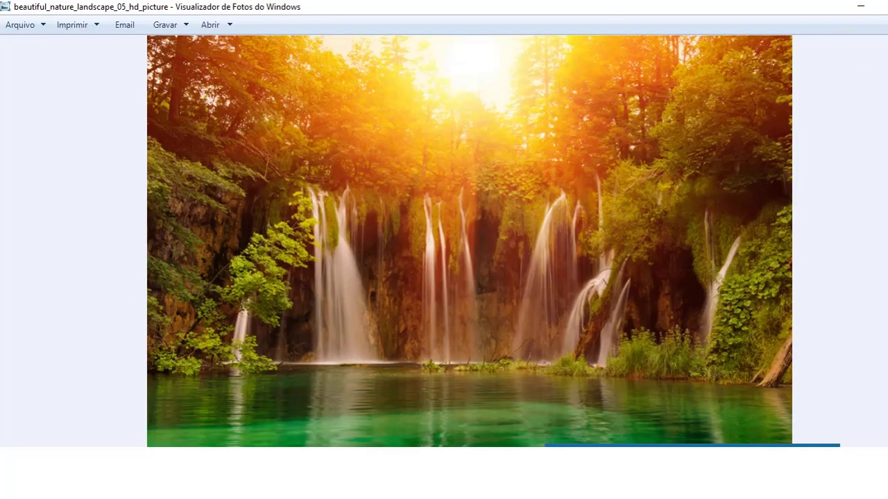
{"action": "key", "text": "alt+F4"}
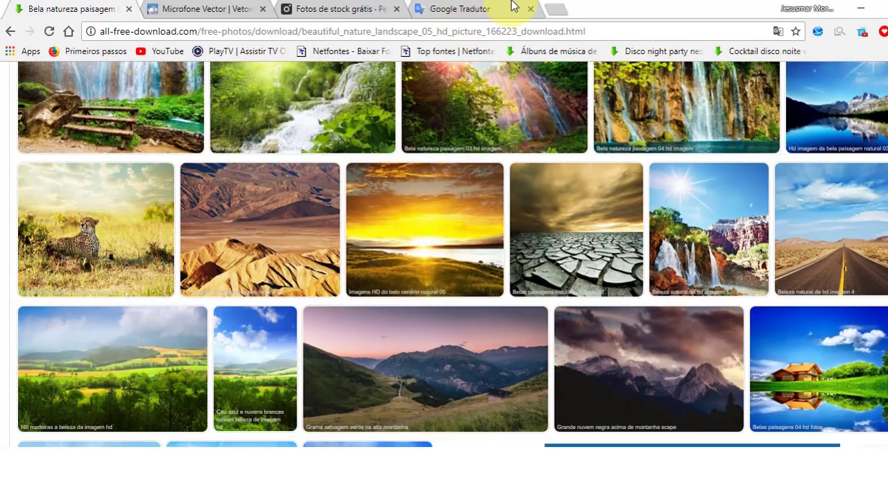
- Translate 'céus' to 'heavens' in Google Tradutor, then return to the all-free-download tab
{"action": "left_click", "coordinate": [466, 11]}
{"action": "left_click_drag", "start_coordinate": [105, 199], "coordinate": [3, 210]}
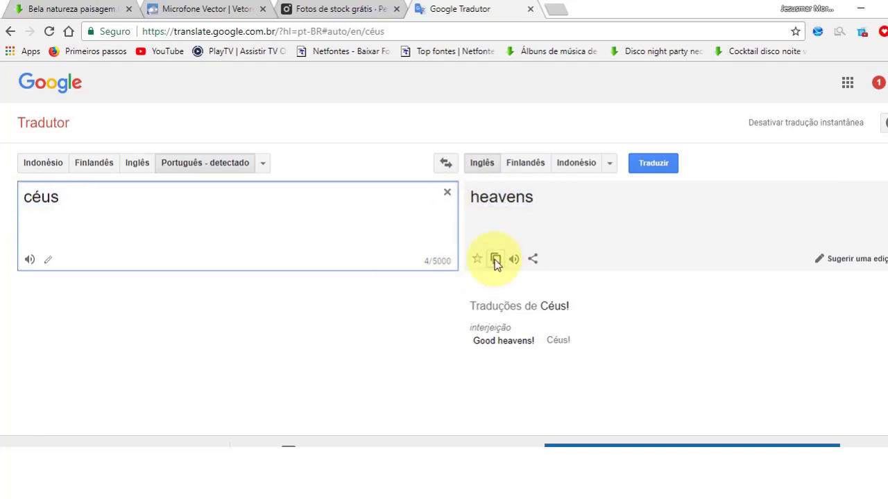
{"action": "left_click", "coordinate": [80, 9]}
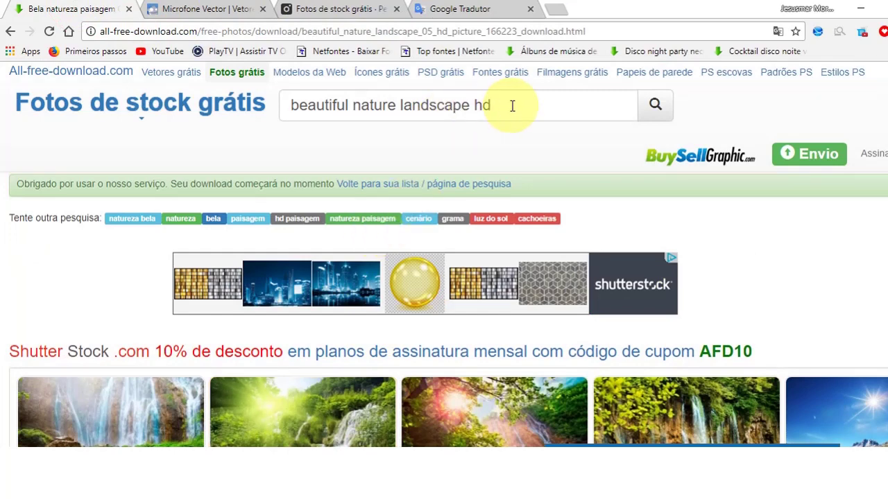
- Search all-free-download.com for 'heavens' and browse the results
{"action": "left_click", "coordinate": [511, 105]}
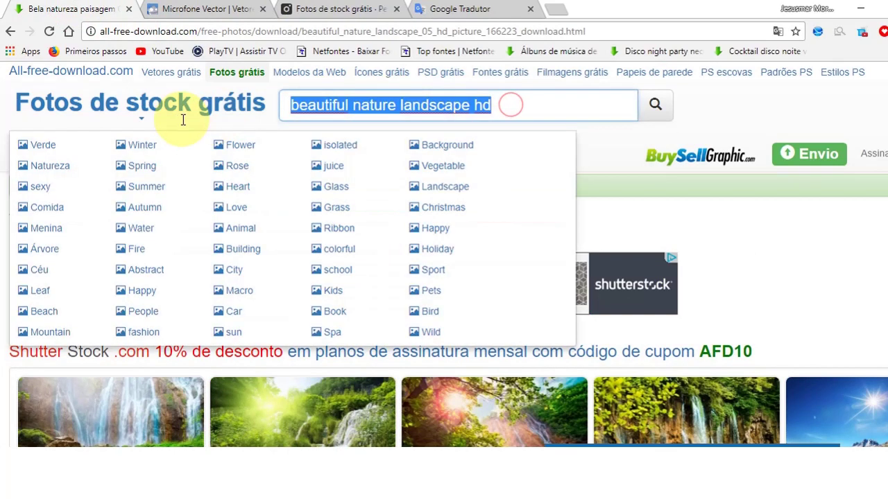
{"action": "type", "text": "heavens"}
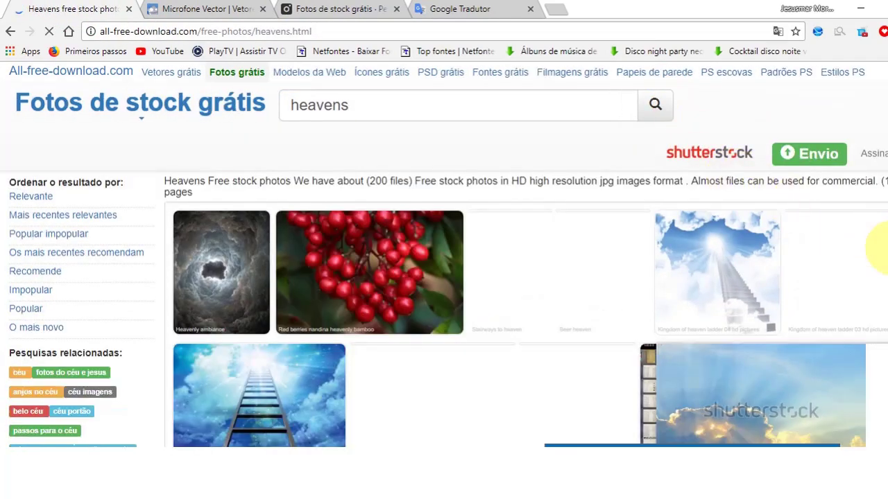
{"action": "scroll", "coordinate": [884, 261], "scroll_direction": "down", "scroll_amount": 1}
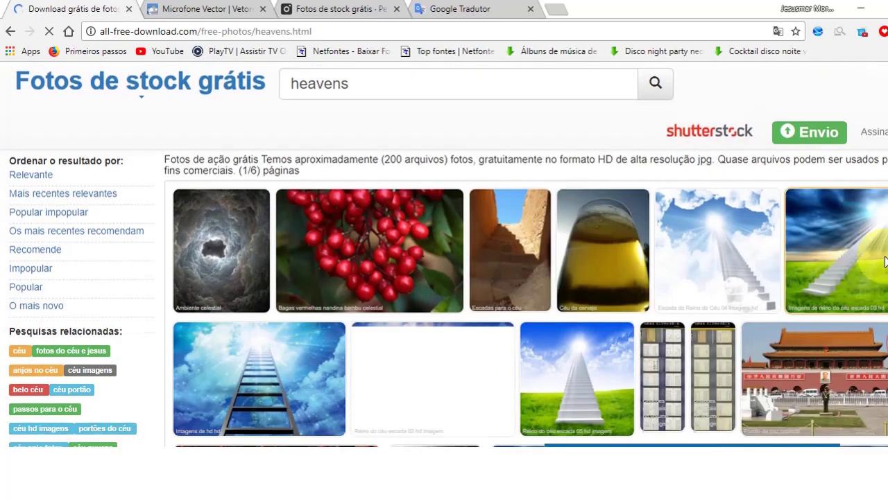
{"action": "scroll", "coordinate": [778, 213], "scroll_direction": "down", "scroll_amount": 1}
{"action": "scroll", "coordinate": [819, 262], "scroll_direction": "down", "scroll_amount": 1}
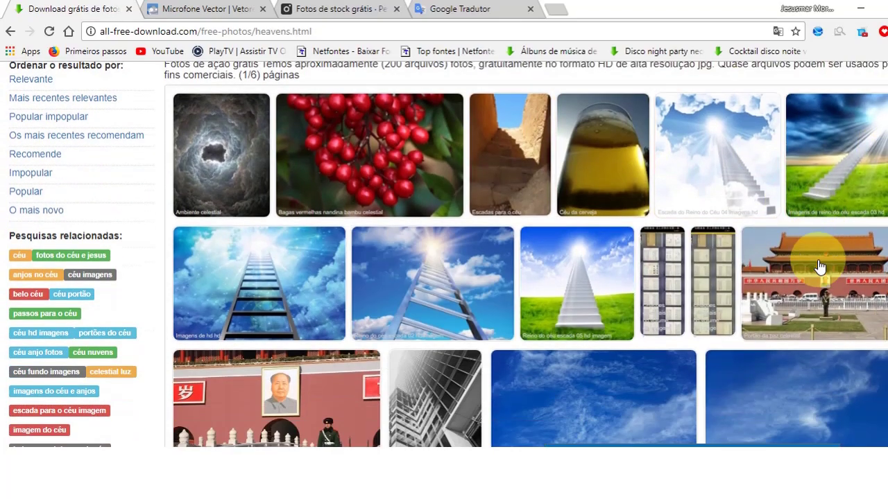
{"action": "scroll", "coordinate": [818, 260], "scroll_direction": "down", "scroll_amount": 5}
{"action": "scroll", "coordinate": [818, 260], "scroll_direction": "down", "scroll_amount": 5}
{"action": "scroll", "coordinate": [818, 259], "scroll_direction": "down", "scroll_amount": 3}
{"action": "scroll", "coordinate": [817, 259], "scroll_direction": "down", "scroll_amount": 4}
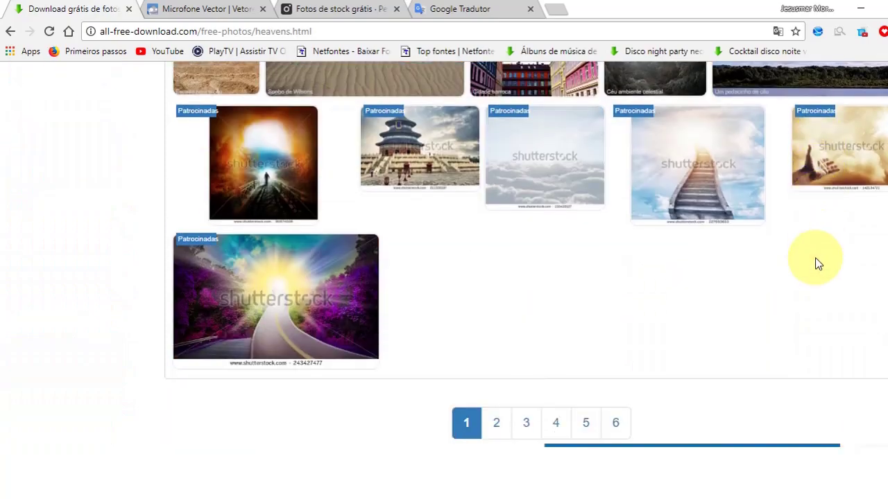
{"action": "scroll", "coordinate": [816, 258], "scroll_direction": "up", "scroll_amount": 2}
{"action": "scroll", "coordinate": [814, 257], "scroll_direction": "up", "scroll_amount": 8}
{"action": "scroll", "coordinate": [815, 261], "scroll_direction": "down", "scroll_amount": 5}
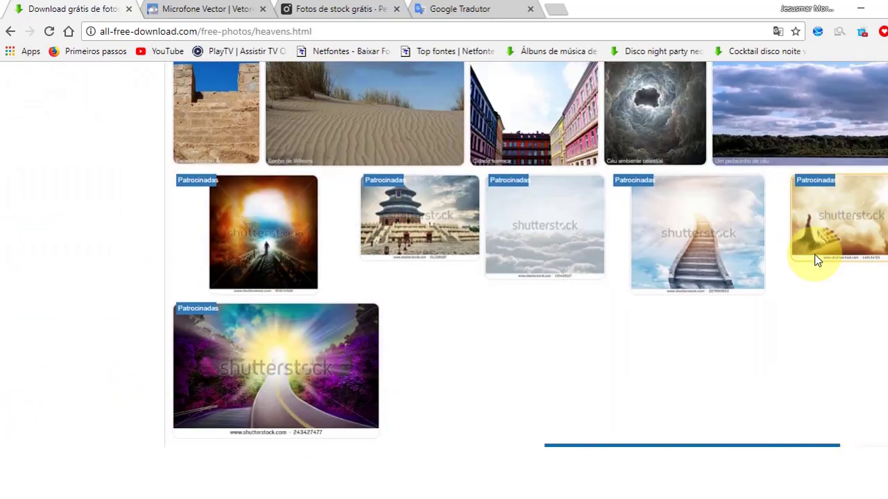
{"action": "scroll", "coordinate": [815, 260], "scroll_direction": "up", "scroll_amount": 5}
{"action": "scroll", "coordinate": [816, 260], "scroll_direction": "up", "scroll_amount": 4}
{"action": "scroll", "coordinate": [813, 257], "scroll_direction": "up", "scroll_amount": 6}
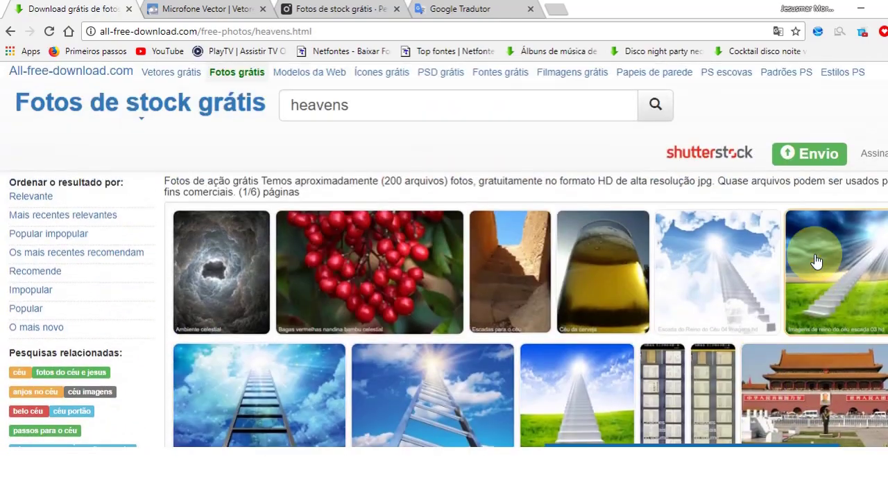
{"action": "scroll", "coordinate": [812, 258], "scroll_direction": "down", "scroll_amount": 2}
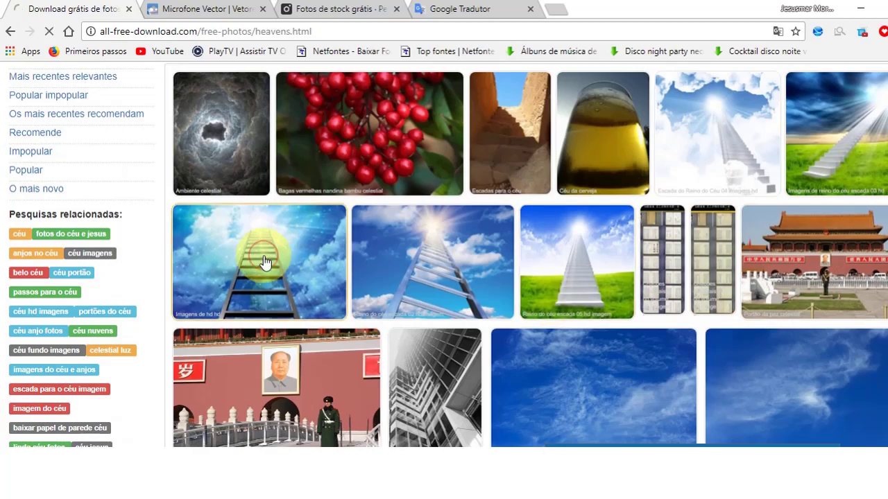
{"action": "scroll", "coordinate": [261, 253], "scroll_direction": "down", "scroll_amount": 1}
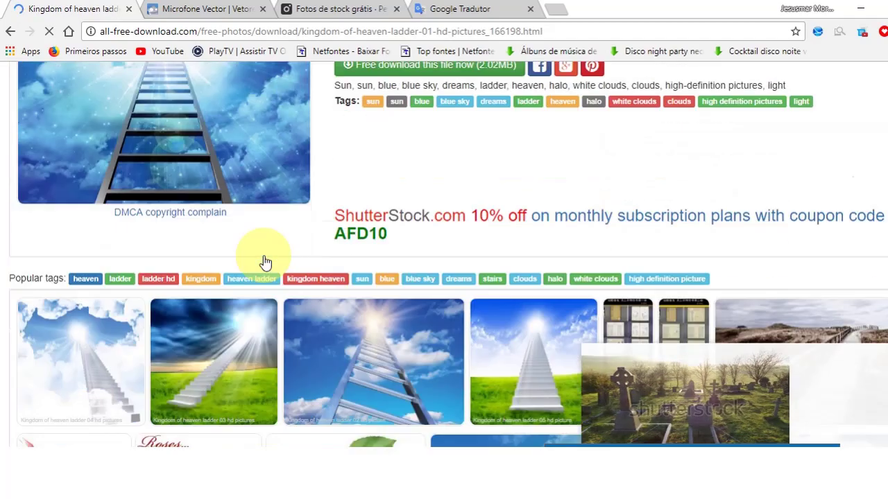
{"action": "scroll", "coordinate": [263, 256], "scroll_direction": "down", "scroll_amount": 3}
{"action": "scroll", "coordinate": [516, 281], "scroll_direction": "down", "scroll_amount": 1}
{"action": "scroll", "coordinate": [517, 281], "scroll_direction": "down", "scroll_amount": 3}
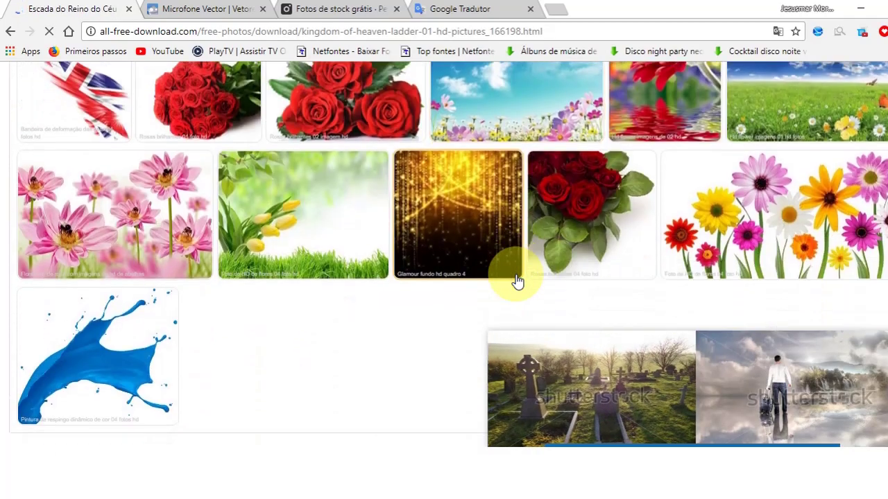
{"action": "scroll", "coordinate": [513, 277], "scroll_direction": "up", "scroll_amount": 4}
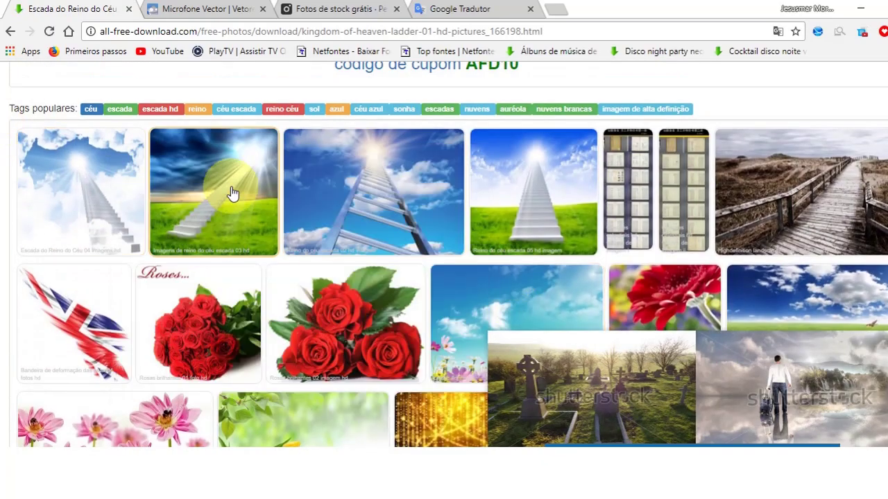
- Open the 'Kingdom of heaven ladder 03' photo page
{"action": "left_click", "coordinate": [230, 195]}
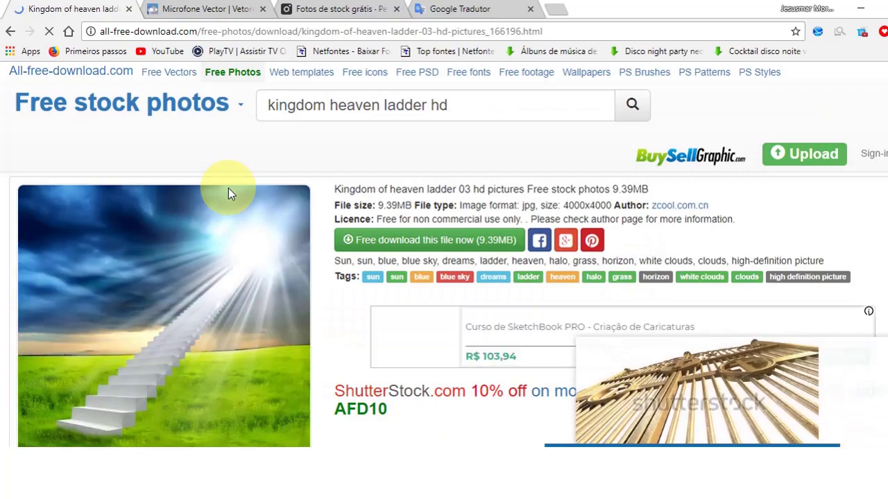
{"action": "scroll", "coordinate": [194, 304], "scroll_direction": "down", "scroll_amount": 2}
{"action": "scroll", "coordinate": [184, 277], "scroll_direction": "down", "scroll_amount": 5}
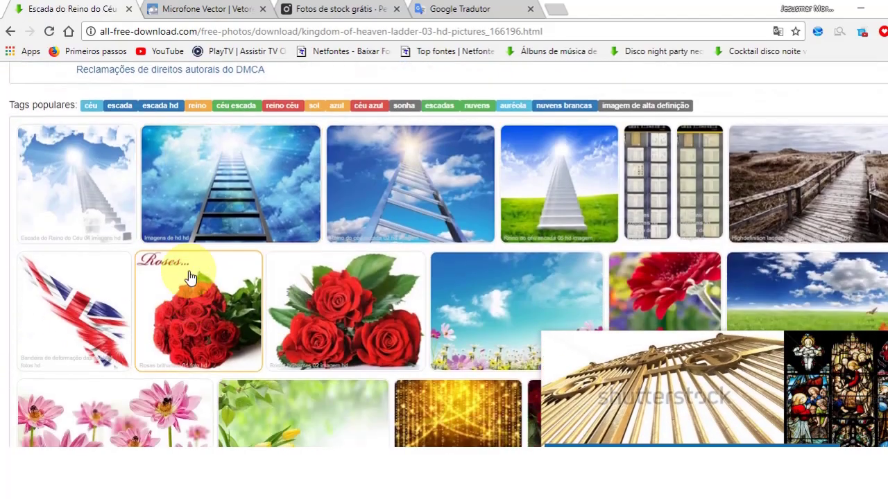
{"action": "scroll", "coordinate": [179, 222], "scroll_direction": "down", "scroll_amount": 1}
{"action": "scroll", "coordinate": [179, 222], "scroll_direction": "down", "scroll_amount": 3}
{"action": "scroll", "coordinate": [179, 222], "scroll_direction": "up", "scroll_amount": 8}
{"action": "scroll", "coordinate": [180, 222], "scroll_direction": "up", "scroll_amount": 3}
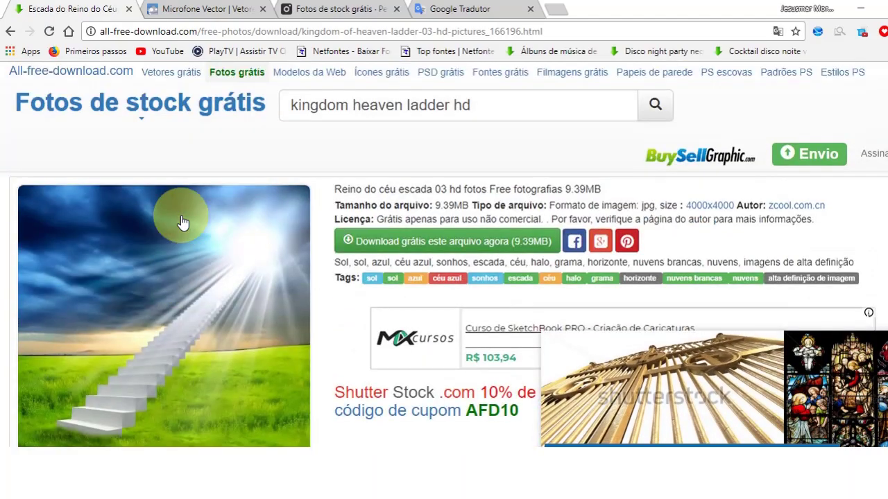
- Download the stairway photo's ZIP archive and save it into D:\Aualas
{"action": "left_click", "coordinate": [433, 240]}
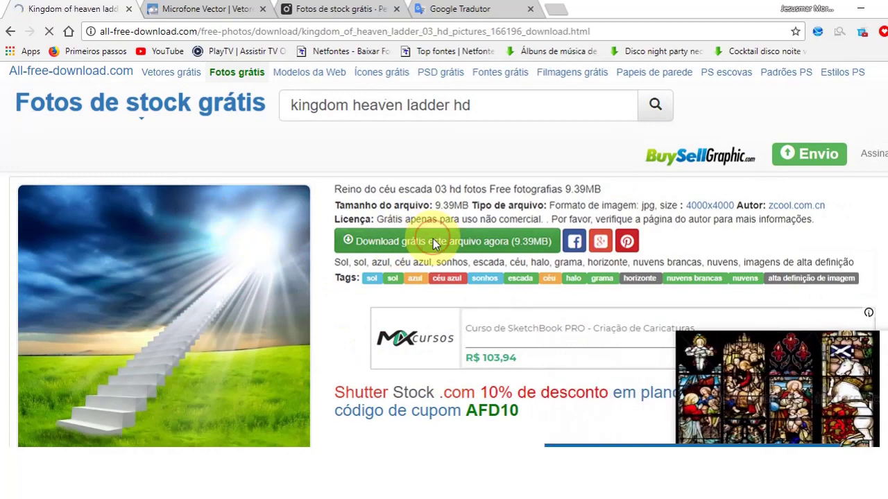
{"action": "scroll", "coordinate": [433, 238], "scroll_direction": "down", "scroll_amount": 2}
{"action": "scroll", "coordinate": [416, 235], "scroll_direction": "down", "scroll_amount": 2}
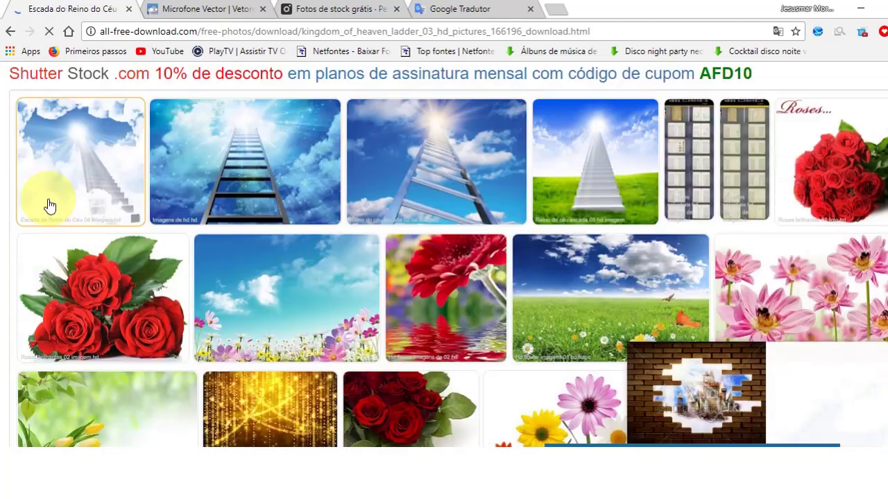
{"action": "scroll", "coordinate": [416, 201], "scroll_direction": "up", "scroll_amount": 4}
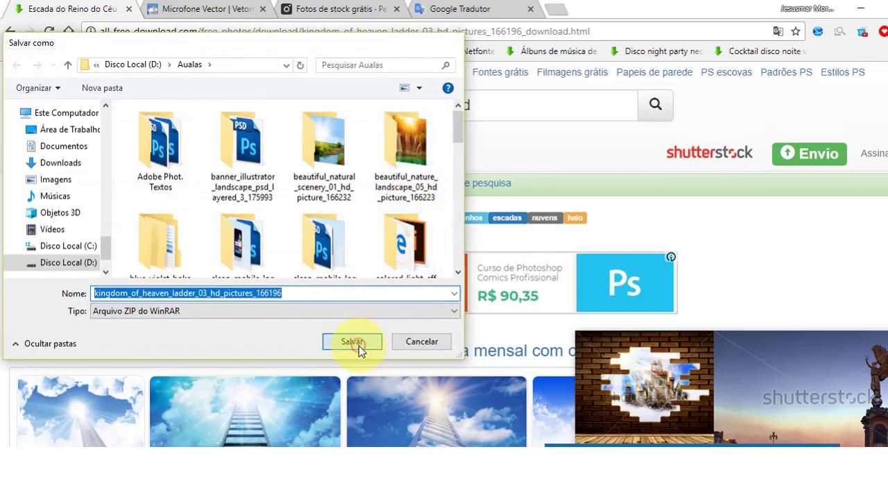
{"action": "left_click", "coordinate": [354, 343]}
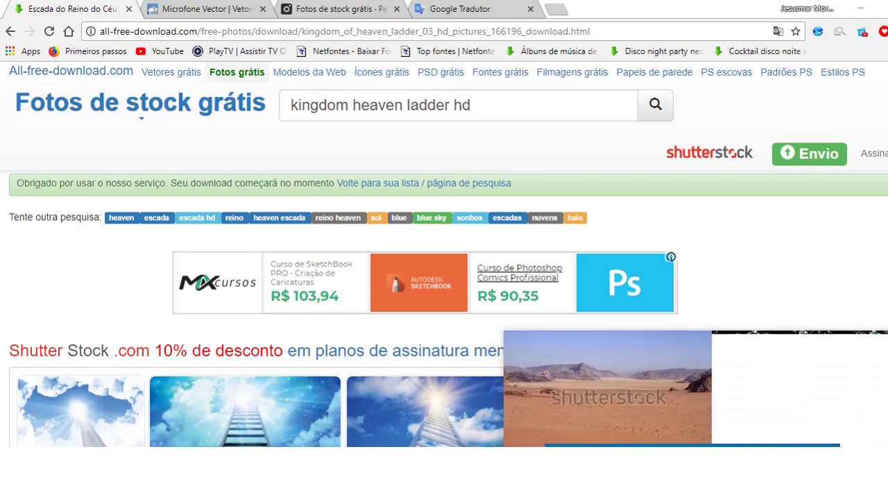
- Show the downloaded ladder 03 ZIP in its folder and extract it with WinRAR
{"action": "left_click", "coordinate": [132, 472]}
{"action": "left_click", "coordinate": [202, 441]}
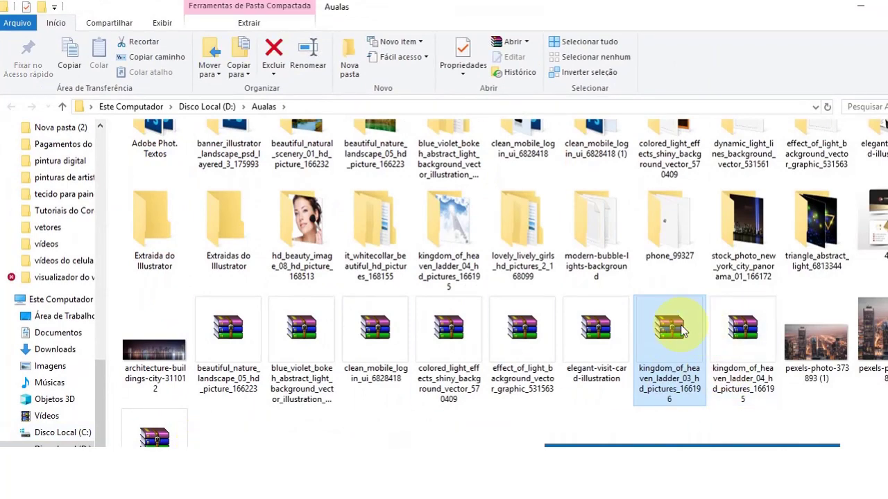
{"action": "right_click", "coordinate": [671, 325]}
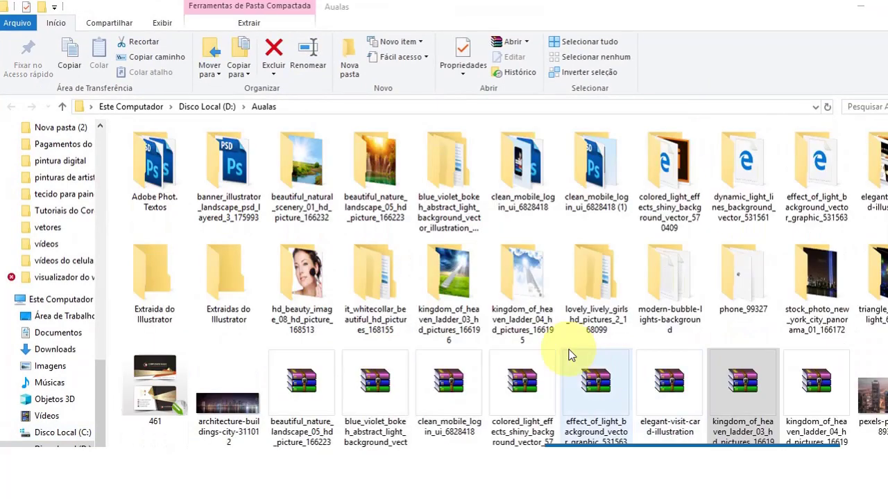
- Preview Stairway to the Sky3 from the extracted ladder 03 folder, then close the viewer
{"action": "double_click", "coordinate": [459, 269]}
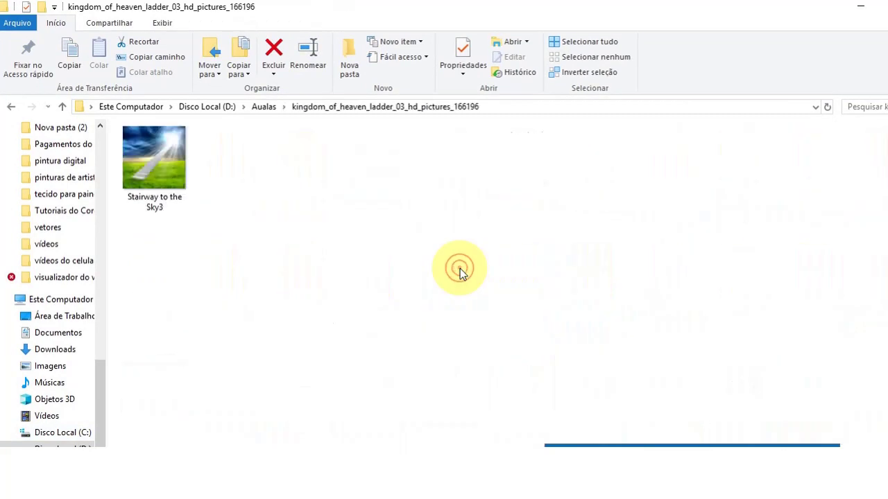
{"action": "left_click", "coordinate": [161, 150]}
{"action": "double_click", "coordinate": [138, 133]}
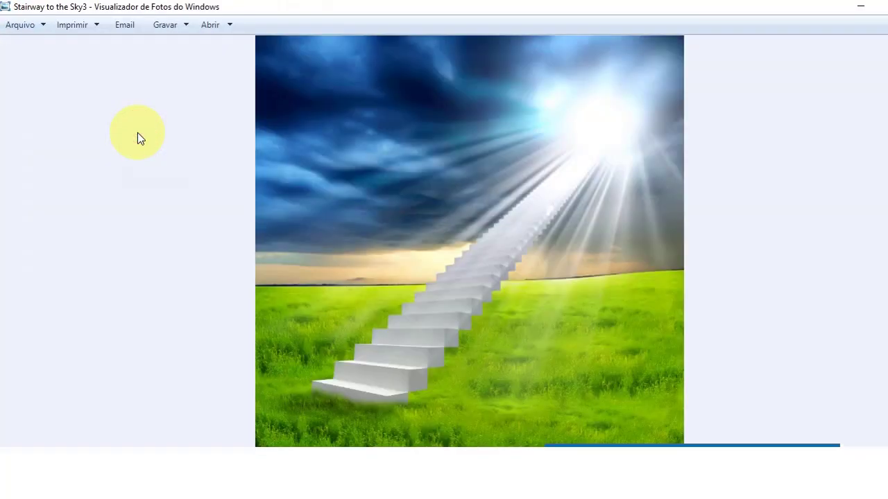
{"action": "scroll", "coordinate": [519, 318], "scroll_direction": "up", "scroll_amount": 2}
{"action": "scroll", "coordinate": [501, 300], "scroll_direction": "up", "scroll_amount": 3}
{"action": "scroll", "coordinate": [410, 258], "scroll_direction": "down", "scroll_amount": 5}
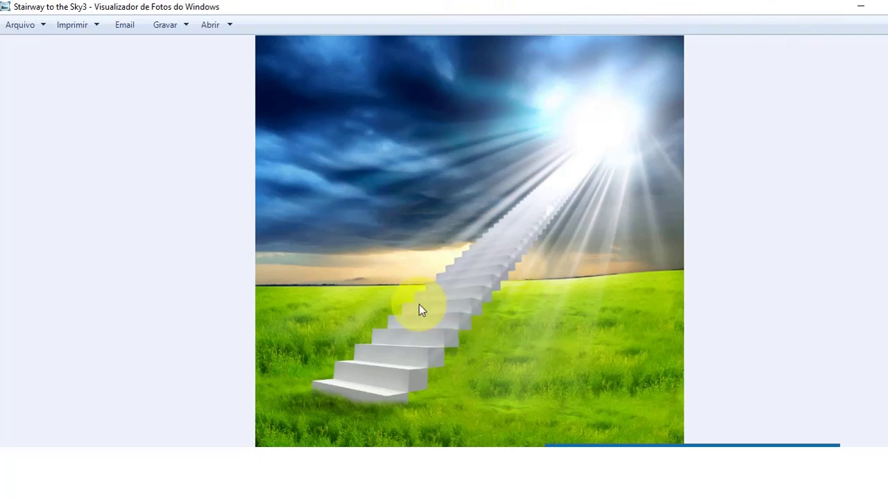
{"action": "left_click", "coordinate": [865, 18]}
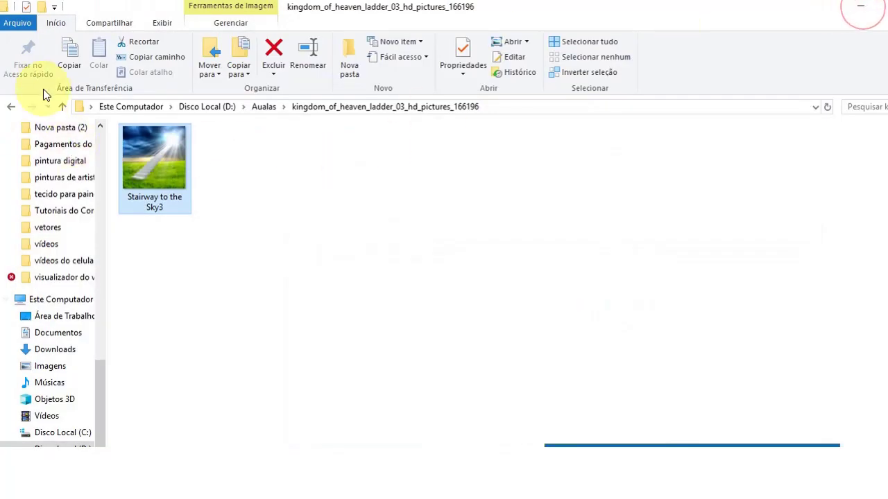
- Open Stairway to the Sky4 from the kingdom_of_heaven_ladder_04 folder
{"action": "left_click", "coordinate": [9, 107]}
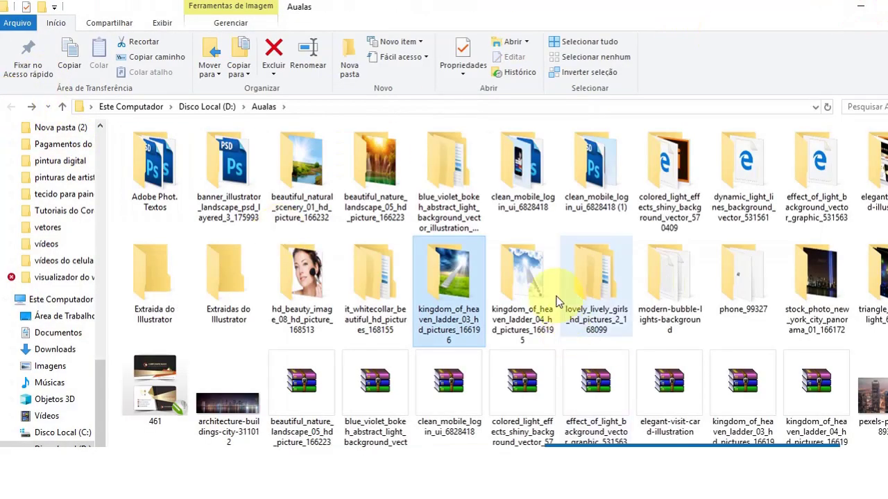
{"action": "double_click", "coordinate": [534, 281]}
{"action": "double_click", "coordinate": [170, 154]}
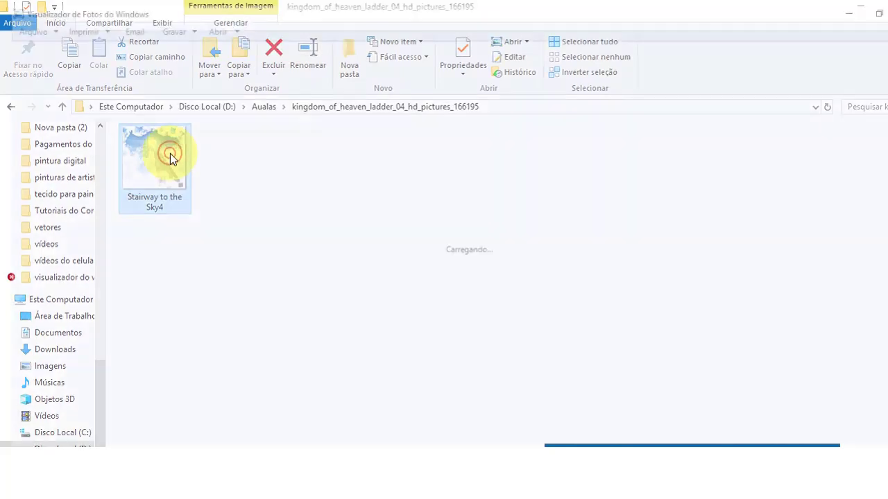
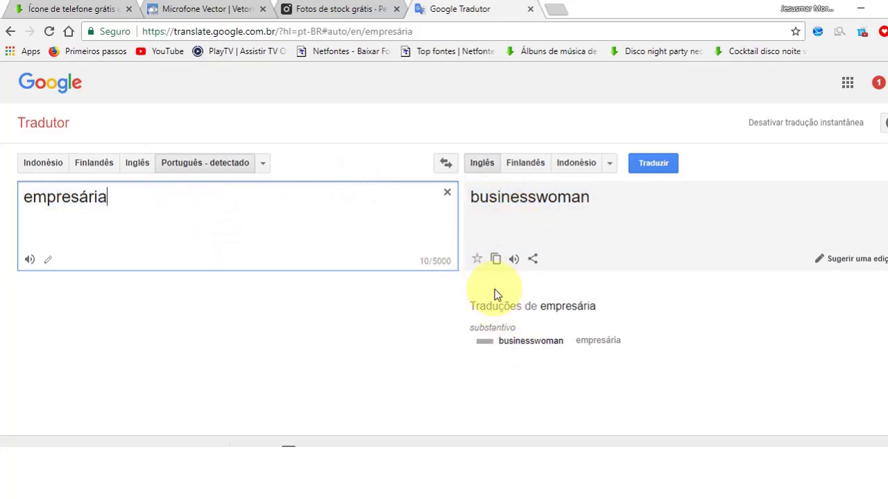
- Copy the English translation 'businesswoman' from Google Translate
{"action": "left_click", "coordinate": [497, 261]}
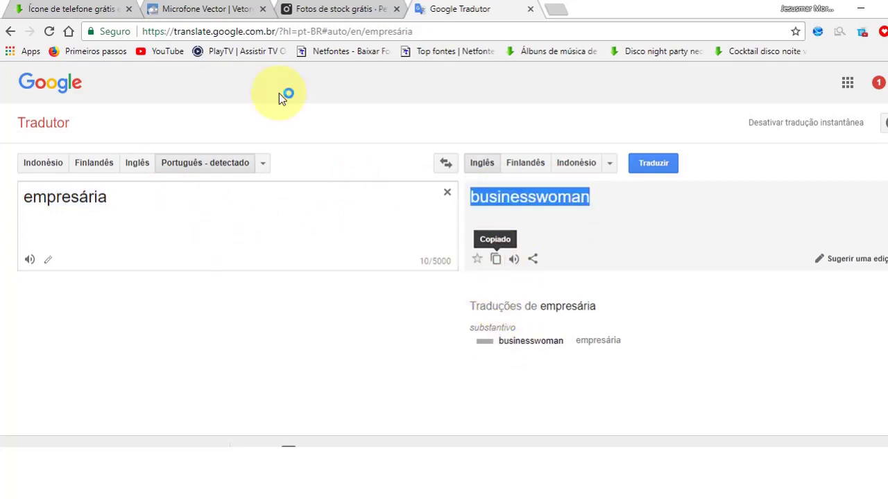
- Replace the old 'phone' search with 'businesswoman' in the free stock photos
{"action": "left_click", "coordinate": [78, 10]}
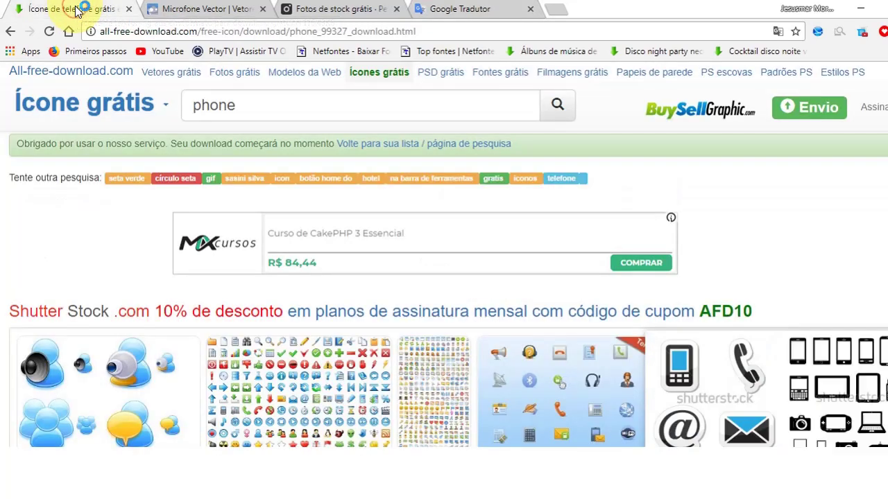
{"action": "double_click", "coordinate": [244, 106]}
{"action": "mouse_move", "coordinate": [90, 104]}
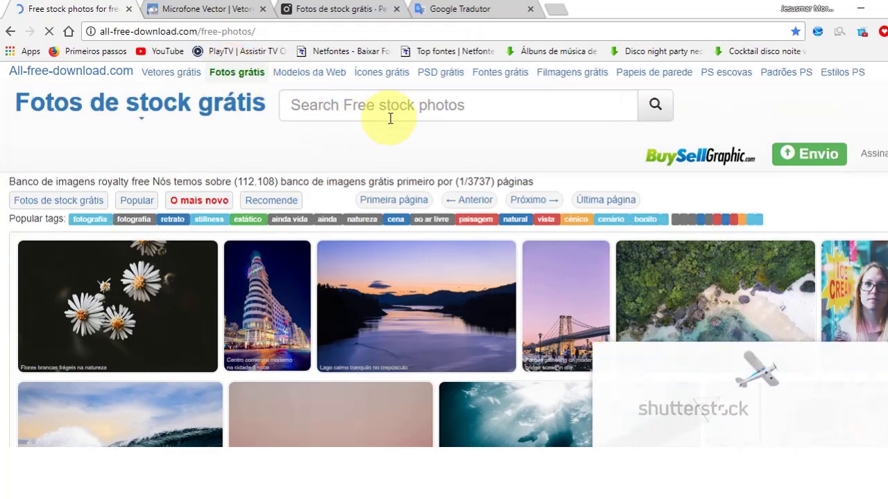
{"action": "left_click", "coordinate": [463, 101]}
{"action": "type", "text": "businesswoman"}
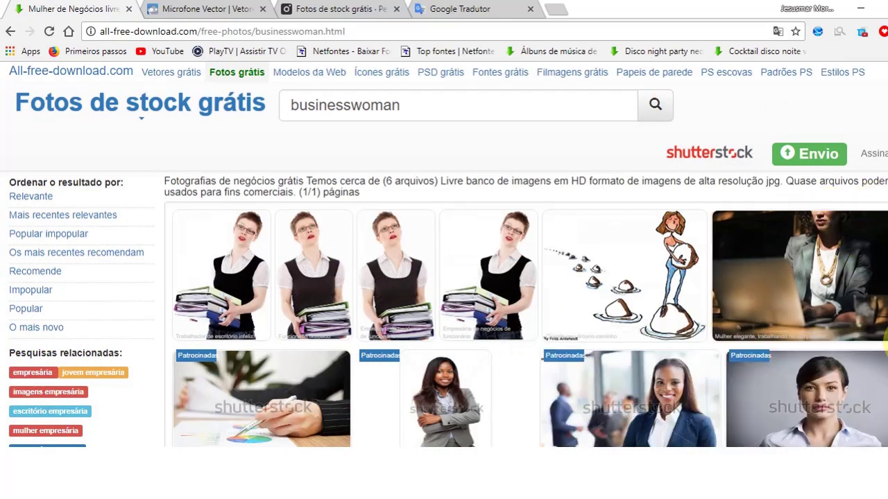
- Browse the businesswoman results, then search the stock photos for 'woman' instead
{"action": "scroll", "coordinate": [881, 264], "scroll_direction": "down", "scroll_amount": 2}
{"action": "scroll", "coordinate": [886, 276], "scroll_direction": "down", "scroll_amount": 1}
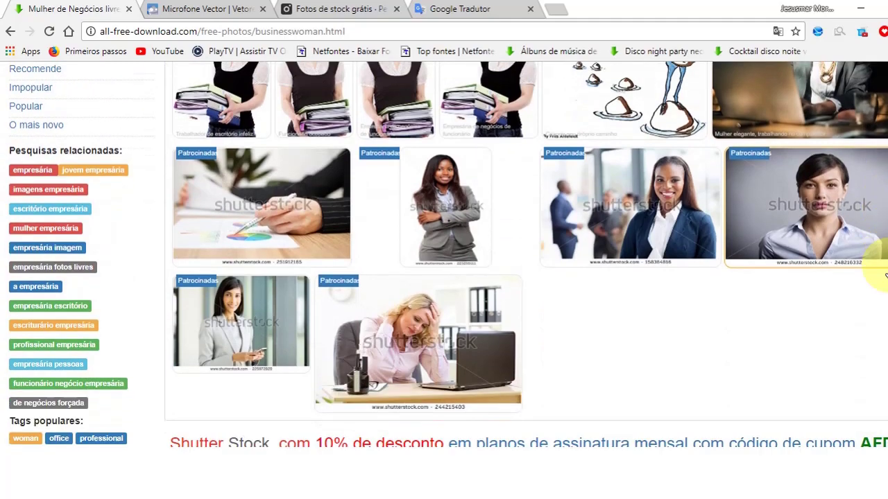
{"action": "scroll", "coordinate": [886, 276], "scroll_direction": "down", "scroll_amount": 1}
{"action": "scroll", "coordinate": [886, 276], "scroll_direction": "up", "scroll_amount": 3}
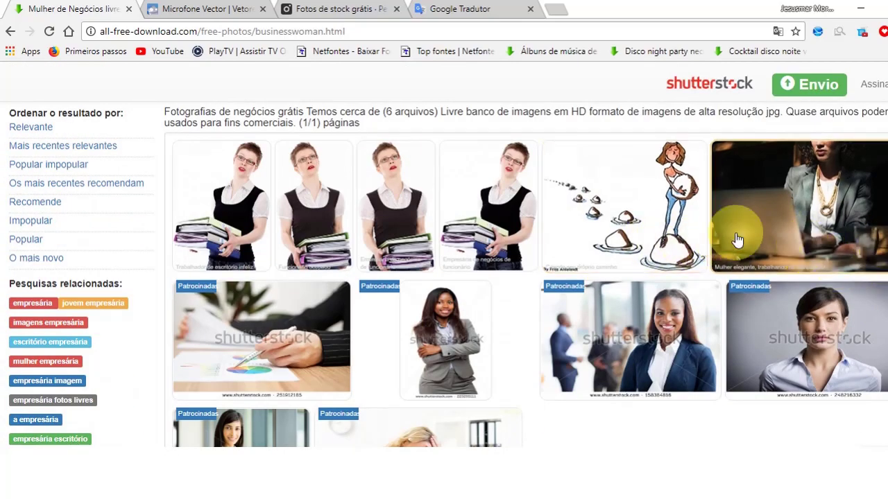
{"action": "scroll", "coordinate": [540, 229], "scroll_direction": "down", "scroll_amount": 2}
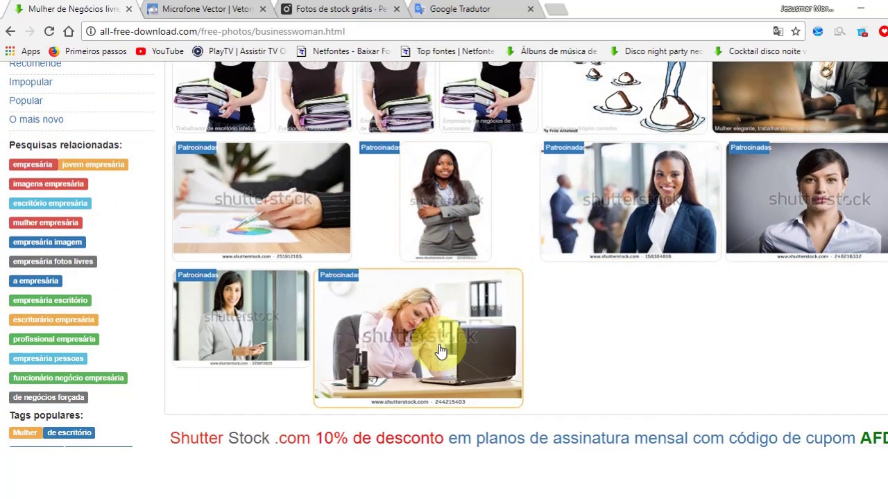
{"action": "scroll", "coordinate": [333, 326], "scroll_direction": "up", "scroll_amount": 1}
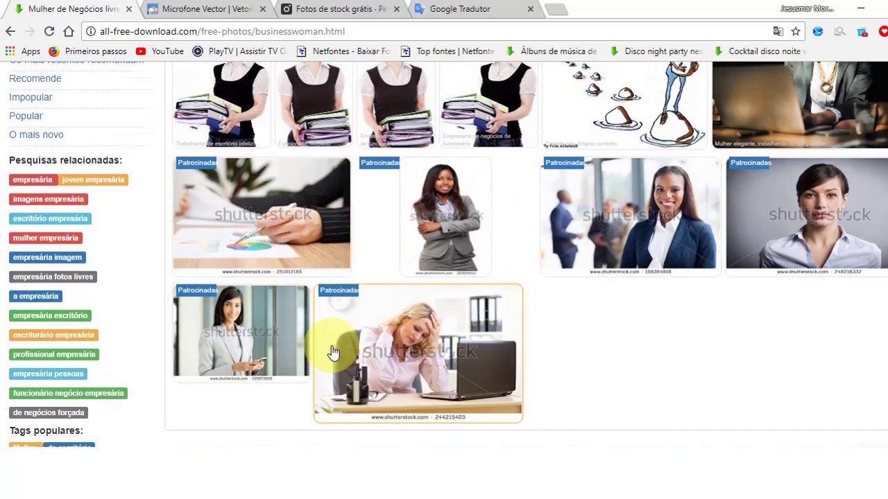
{"action": "scroll", "coordinate": [332, 326], "scroll_direction": "up", "scroll_amount": 2}
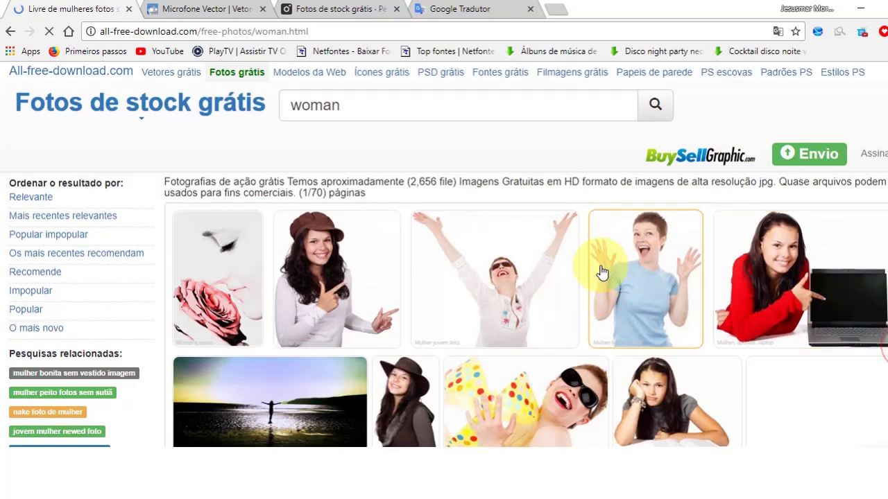
- Scroll through the 'woman' photo results and go to page 2 of 70
{"action": "scroll", "coordinate": [596, 269], "scroll_direction": "down", "scroll_amount": 4}
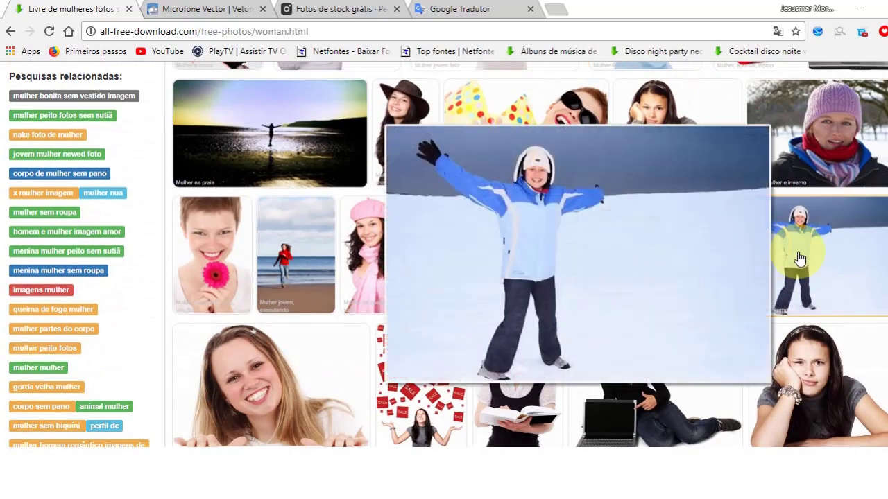
{"action": "scroll", "coordinate": [798, 278], "scroll_direction": "down", "scroll_amount": 2}
{"action": "scroll", "coordinate": [798, 277], "scroll_direction": "down", "scroll_amount": 3}
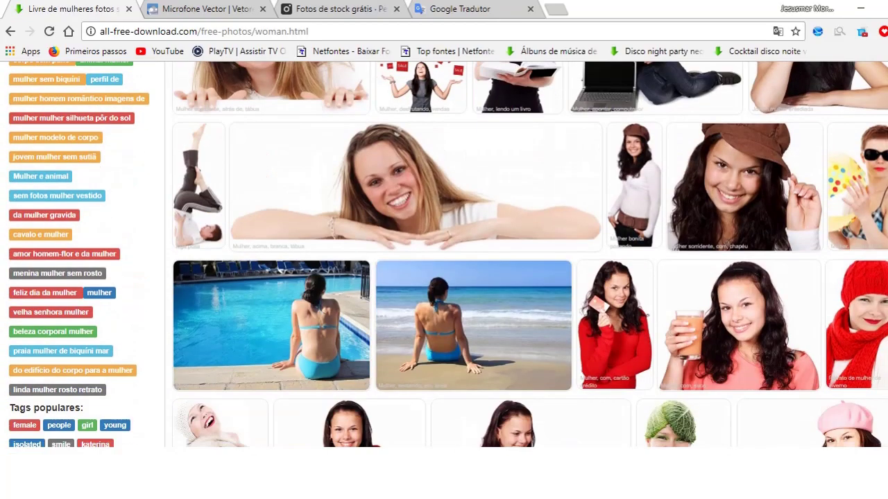
{"action": "scroll", "coordinate": [530, 255], "scroll_direction": "down", "scroll_amount": 4}
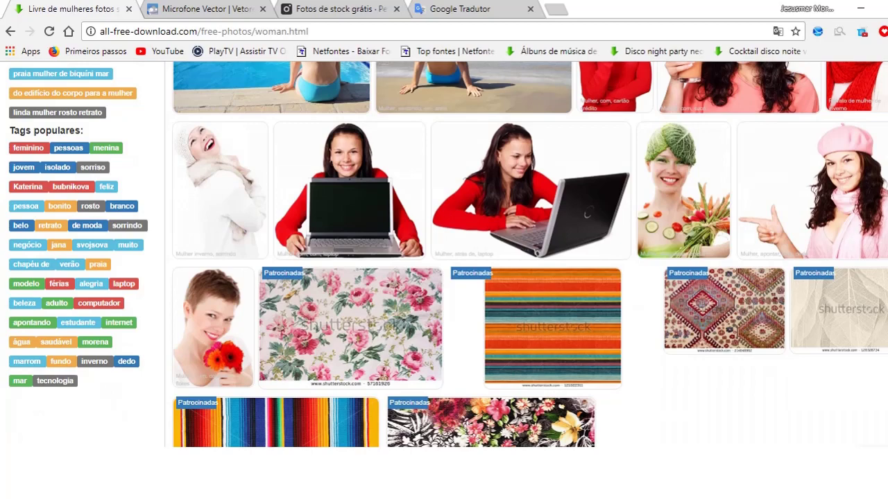
{"action": "scroll", "coordinate": [530, 255], "scroll_direction": "down", "scroll_amount": 4}
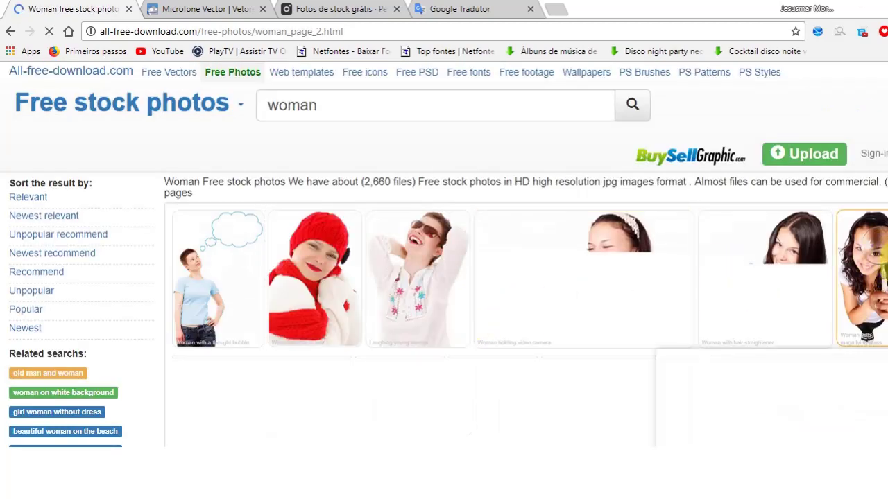
{"action": "scroll", "coordinate": [444, 254], "scroll_direction": "down", "scroll_amount": 3}
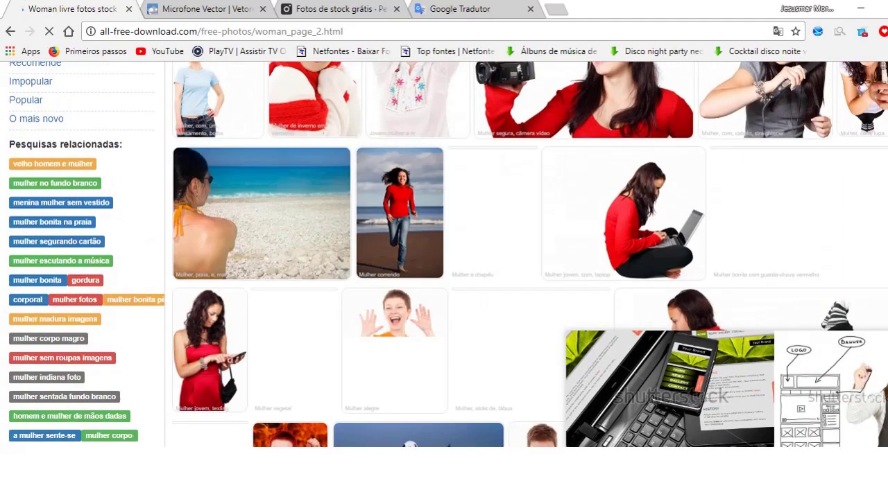
{"action": "scroll", "coordinate": [444, 254], "scroll_direction": "down", "scroll_amount": 2}
{"action": "scroll", "coordinate": [443, 254], "scroll_direction": "down", "scroll_amount": 2}
{"action": "scroll", "coordinate": [444, 254], "scroll_direction": "down", "scroll_amount": 2}
{"action": "scroll", "coordinate": [444, 254], "scroll_direction": "down", "scroll_amount": 2}
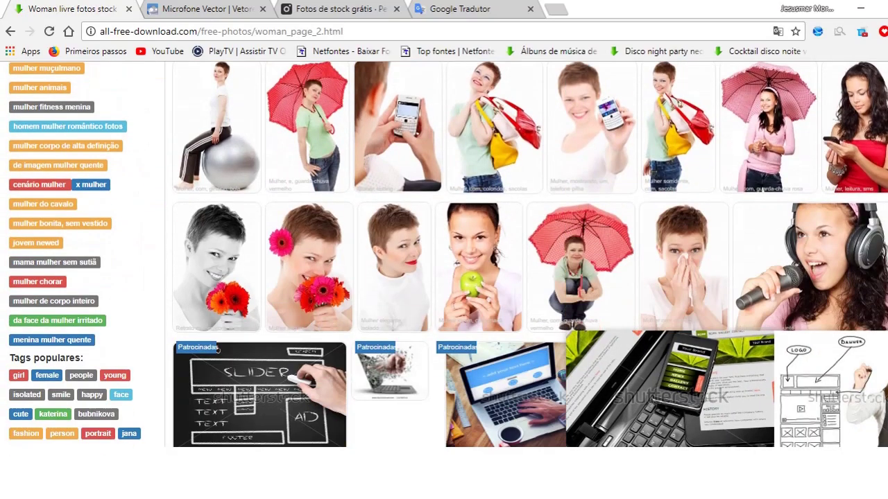
{"action": "scroll", "coordinate": [443, 254], "scroll_direction": "down", "scroll_amount": 3}
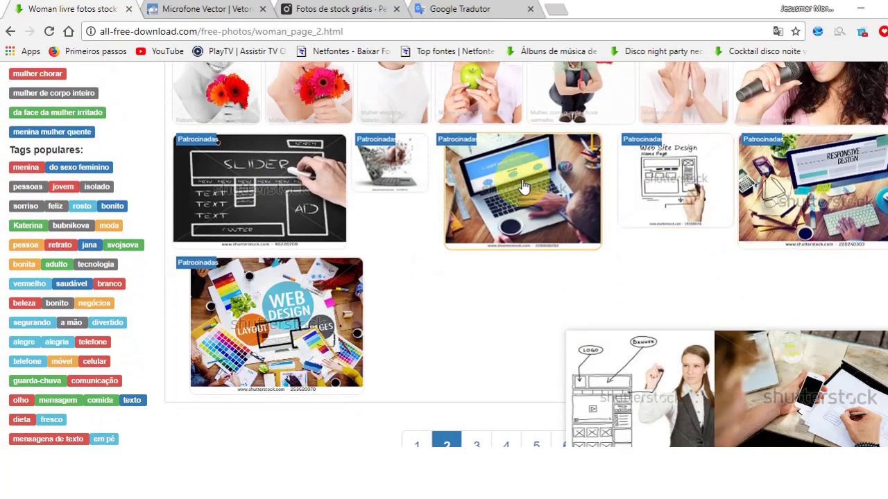
{"action": "scroll", "coordinate": [396, 281], "scroll_direction": "up", "scroll_amount": 5}
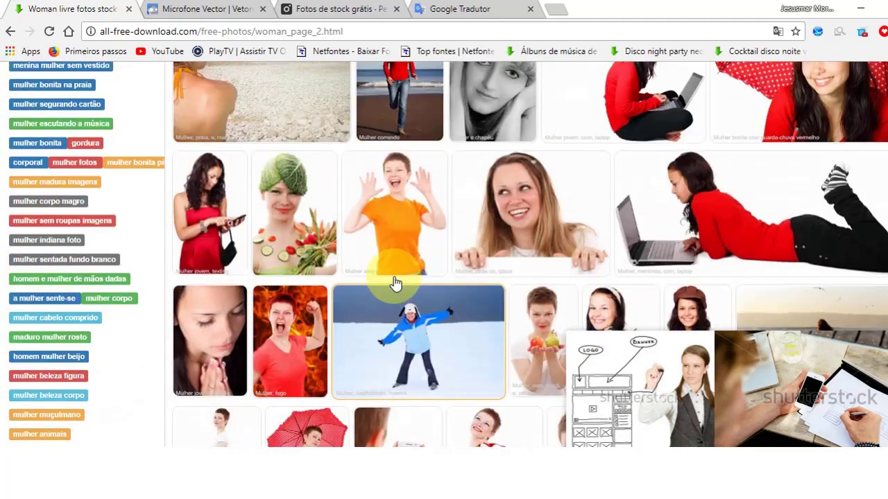
{"action": "scroll", "coordinate": [395, 283], "scroll_direction": "up", "scroll_amount": 5}
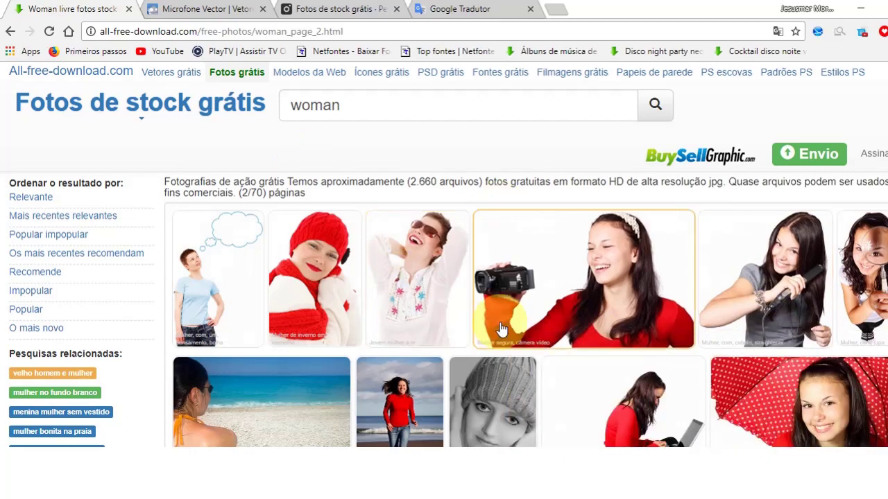
{"action": "scroll", "coordinate": [486, 297], "scroll_direction": "down", "scroll_amount": 2}
{"action": "scroll", "coordinate": [517, 246], "scroll_direction": "down", "scroll_amount": 1}
{"action": "scroll", "coordinate": [517, 246], "scroll_direction": "down", "scroll_amount": 2}
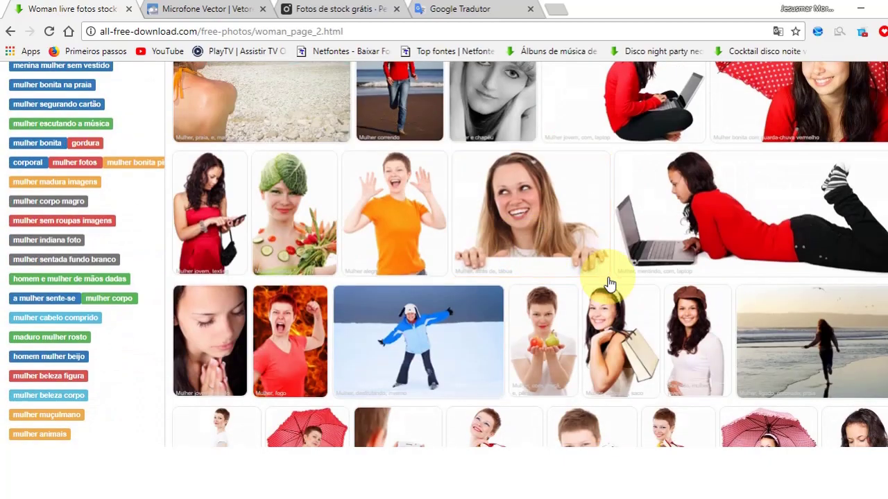
{"action": "scroll", "coordinate": [607, 283], "scroll_direction": "up", "scroll_amount": 4}
{"action": "scroll", "coordinate": [607, 283], "scroll_direction": "up", "scroll_amount": 1}
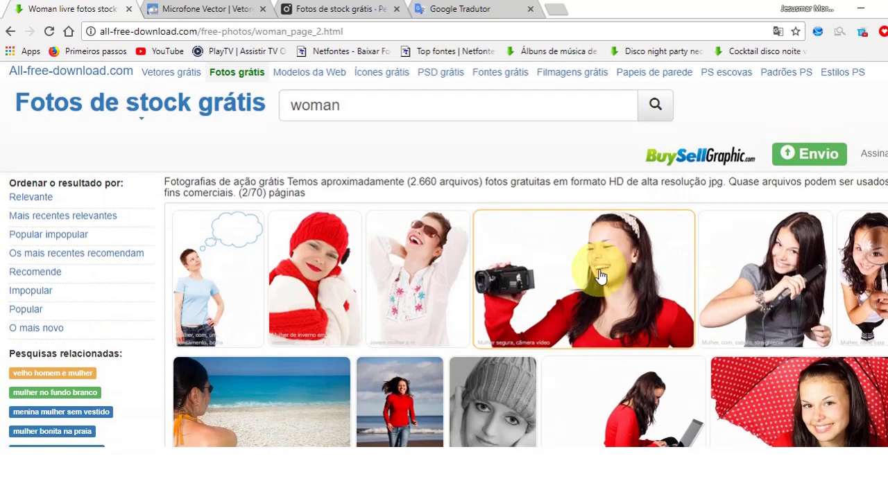
- On Pexels, search 'business woman' and browse down through the office photo results
{"action": "left_click", "coordinate": [328, 7]}
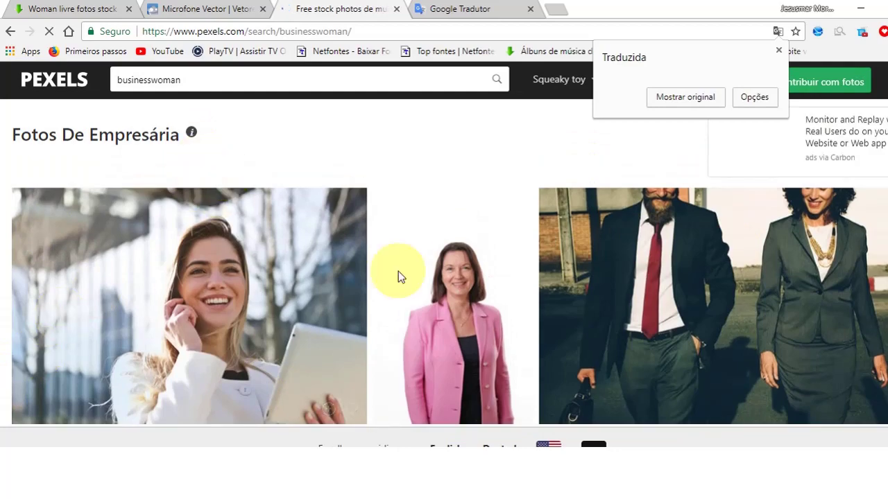
{"action": "scroll", "coordinate": [801, 281], "scroll_direction": "down", "scroll_amount": 2}
{"action": "scroll", "coordinate": [848, 284], "scroll_direction": "down", "scroll_amount": 2}
{"action": "scroll", "coordinate": [848, 283], "scroll_direction": "down", "scroll_amount": 1}
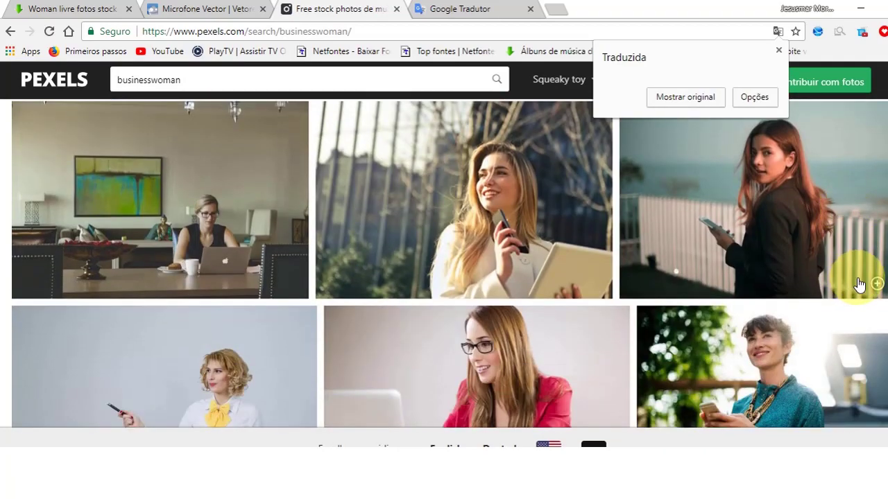
{"action": "scroll", "coordinate": [853, 284], "scroll_direction": "down", "scroll_amount": 3}
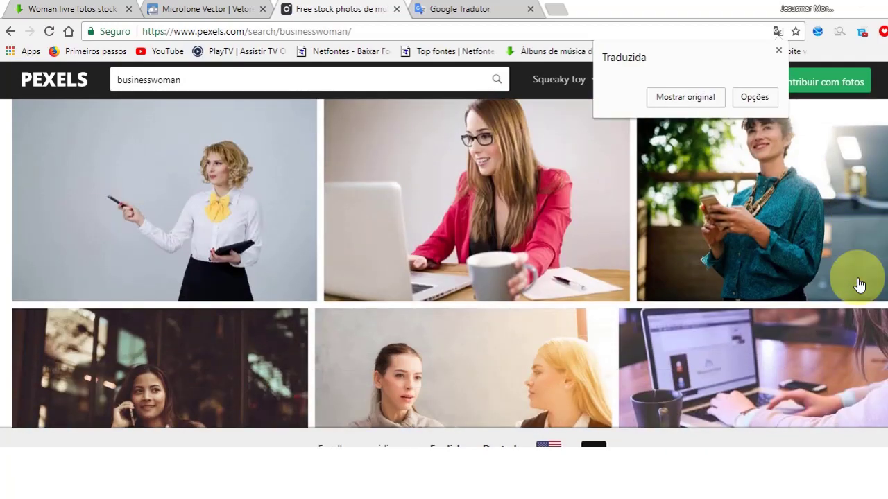
{"action": "scroll", "coordinate": [859, 285], "scroll_direction": "up", "scroll_amount": 5}
{"action": "scroll", "coordinate": [859, 284], "scroll_direction": "up", "scroll_amount": 3}
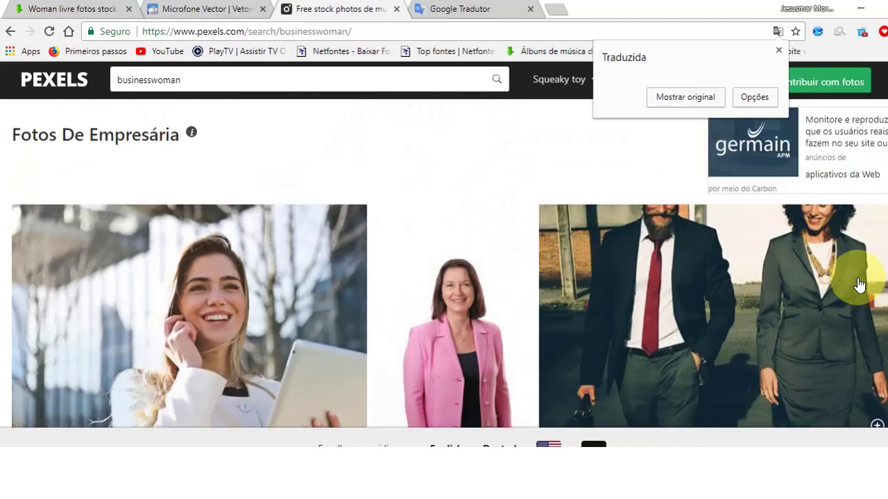
{"action": "scroll", "coordinate": [833, 274], "scroll_direction": "down", "scroll_amount": 2}
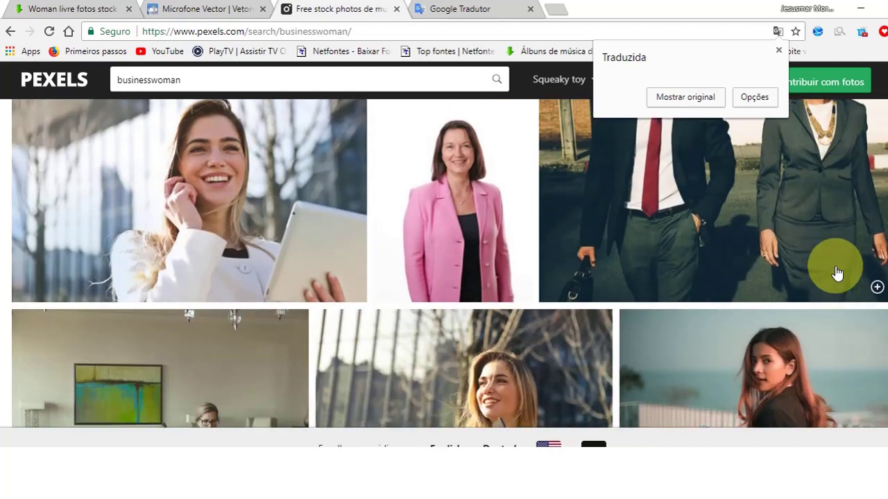
{"action": "scroll", "coordinate": [835, 272], "scroll_direction": "down", "scroll_amount": 3}
{"action": "scroll", "coordinate": [835, 272], "scroll_direction": "down", "scroll_amount": 3}
{"action": "scroll", "coordinate": [836, 273], "scroll_direction": "down", "scroll_amount": 3}
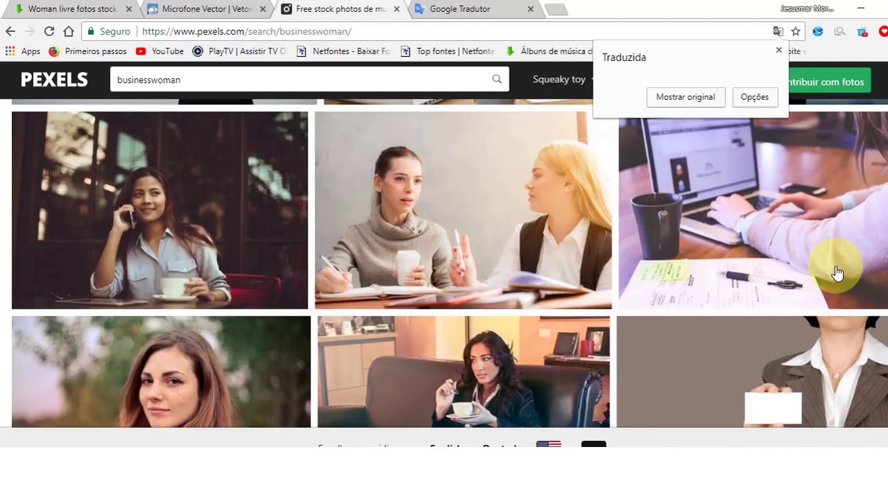
{"action": "scroll", "coordinate": [836, 272], "scroll_direction": "down", "scroll_amount": 1}
{"action": "scroll", "coordinate": [835, 273], "scroll_direction": "down", "scroll_amount": 2}
{"action": "scroll", "coordinate": [836, 272], "scroll_direction": "down", "scroll_amount": 1}
{"action": "scroll", "coordinate": [836, 272], "scroll_direction": "down", "scroll_amount": 2}
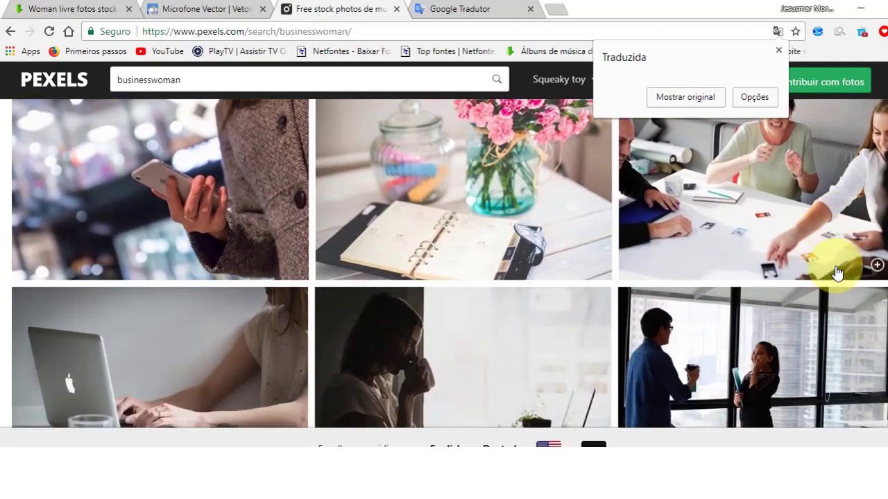
{"action": "scroll", "coordinate": [836, 272], "scroll_direction": "down", "scroll_amount": 1}
{"action": "scroll", "coordinate": [836, 272], "scroll_direction": "down", "scroll_amount": 3}
{"action": "scroll", "coordinate": [836, 272], "scroll_direction": "down", "scroll_amount": 1}
{"action": "scroll", "coordinate": [835, 272], "scroll_direction": "down", "scroll_amount": 3}
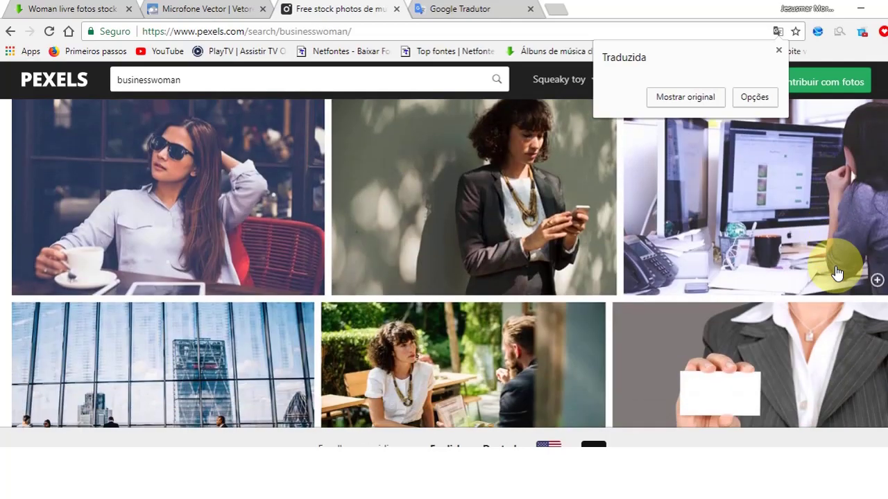
{"action": "scroll", "coordinate": [835, 273], "scroll_direction": "down", "scroll_amount": 3}
{"action": "scroll", "coordinate": [837, 272], "scroll_direction": "down", "scroll_amount": 3}
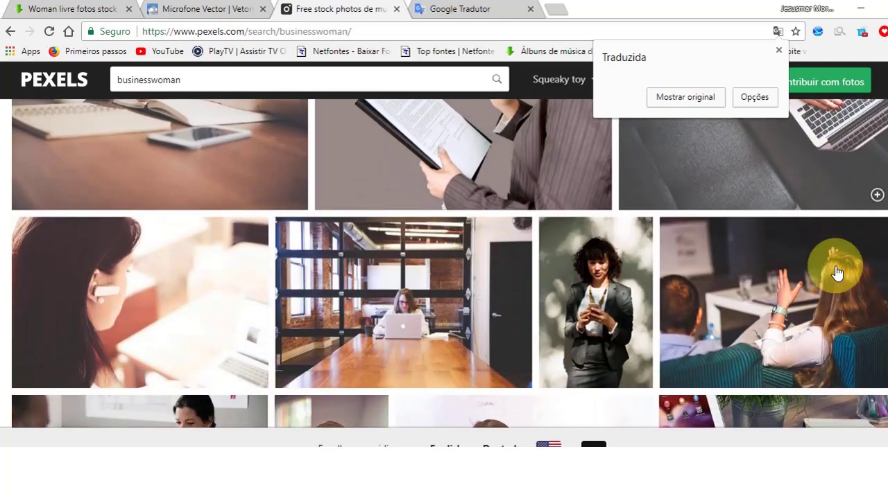
{"action": "scroll", "coordinate": [837, 273], "scroll_direction": "down", "scroll_amount": 1}
{"action": "scroll", "coordinate": [837, 273], "scroll_direction": "down", "scroll_amount": 3}
{"action": "scroll", "coordinate": [834, 276], "scroll_direction": "down", "scroll_amount": 1}
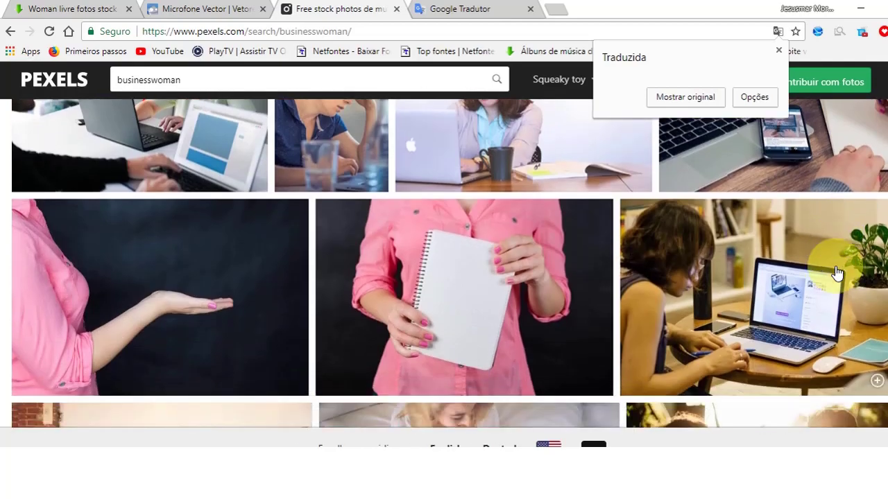
{"action": "scroll", "coordinate": [836, 265], "scroll_direction": "down", "scroll_amount": 3}
{"action": "scroll", "coordinate": [797, 347], "scroll_direction": "down", "scroll_amount": 3}
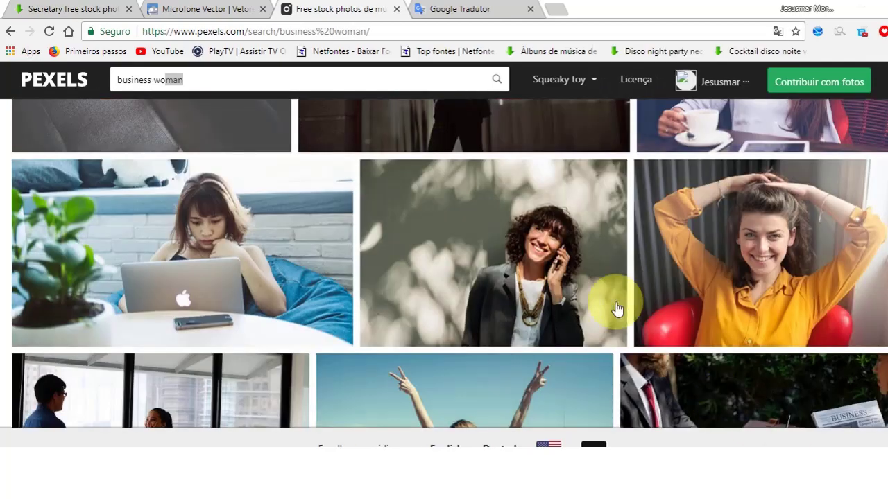
{"action": "scroll", "coordinate": [575, 301], "scroll_direction": "down", "scroll_amount": 3}
{"action": "scroll", "coordinate": [576, 302], "scroll_direction": "down", "scroll_amount": 3}
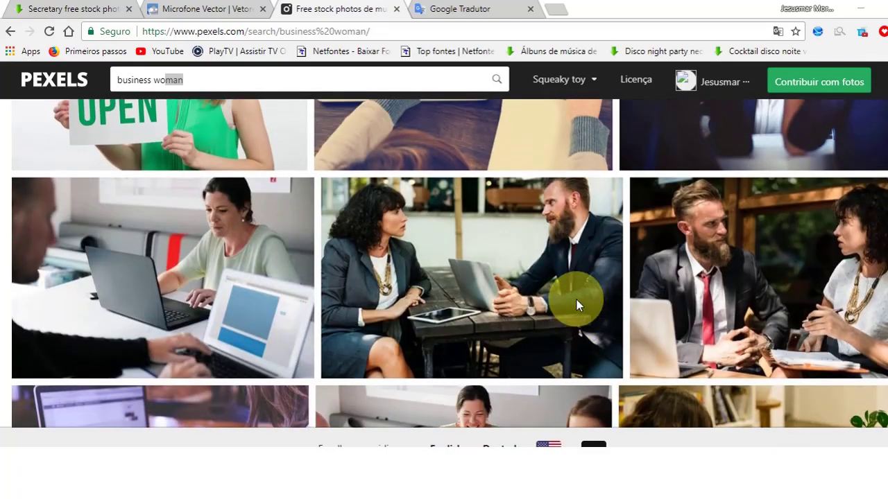
{"action": "scroll", "coordinate": [575, 299], "scroll_direction": "down", "scroll_amount": 3}
{"action": "scroll", "coordinate": [575, 299], "scroll_direction": "down", "scroll_amount": 3}
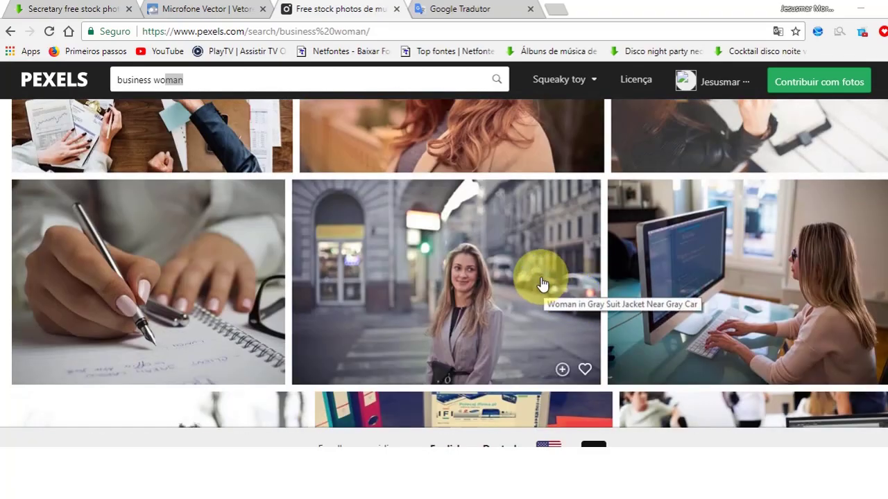
{"action": "scroll", "coordinate": [544, 285], "scroll_direction": "down", "scroll_amount": 2}
{"action": "scroll", "coordinate": [542, 284], "scroll_direction": "down", "scroll_amount": 3}
{"action": "scroll", "coordinate": [542, 284], "scroll_direction": "down", "scroll_amount": 3}
{"action": "scroll", "coordinate": [543, 284], "scroll_direction": "down", "scroll_amount": 3}
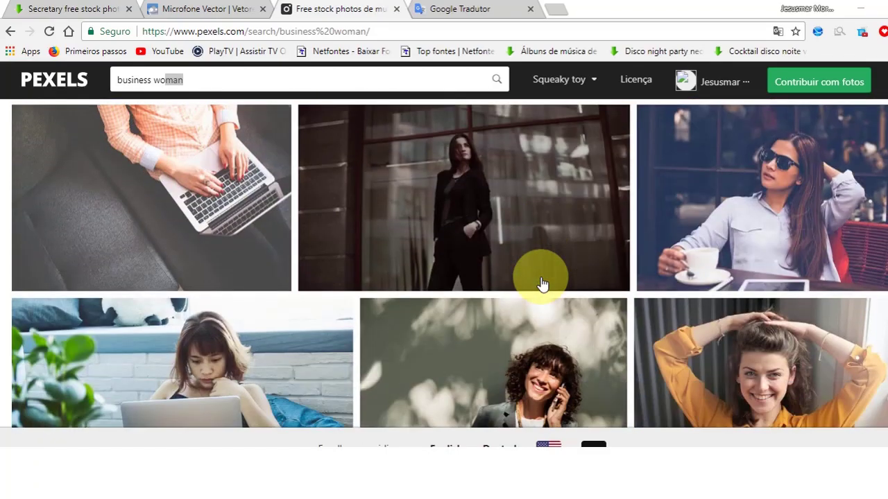
{"action": "scroll", "coordinate": [542, 284], "scroll_direction": "down", "scroll_amount": 3}
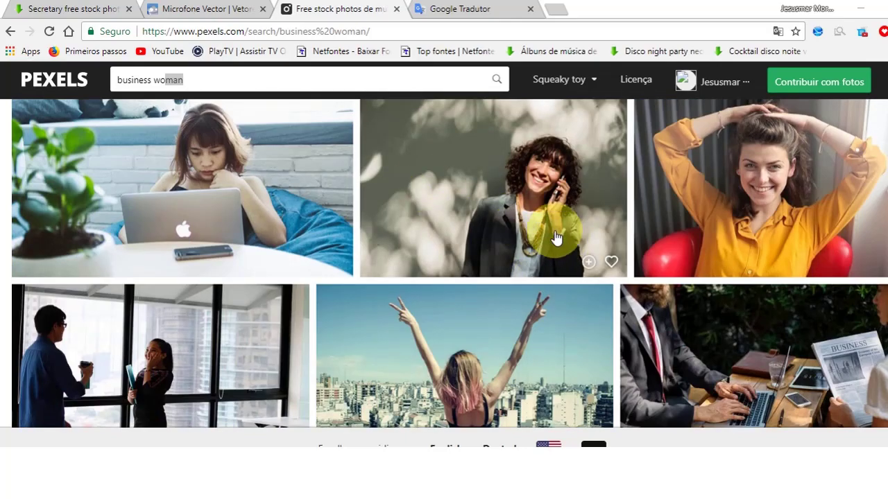
{"action": "scroll", "coordinate": [555, 234], "scroll_direction": "down", "scroll_amount": 3}
{"action": "scroll", "coordinate": [547, 223], "scroll_direction": "down", "scroll_amount": 3}
{"action": "scroll", "coordinate": [550, 218], "scroll_direction": "down", "scroll_amount": 3}
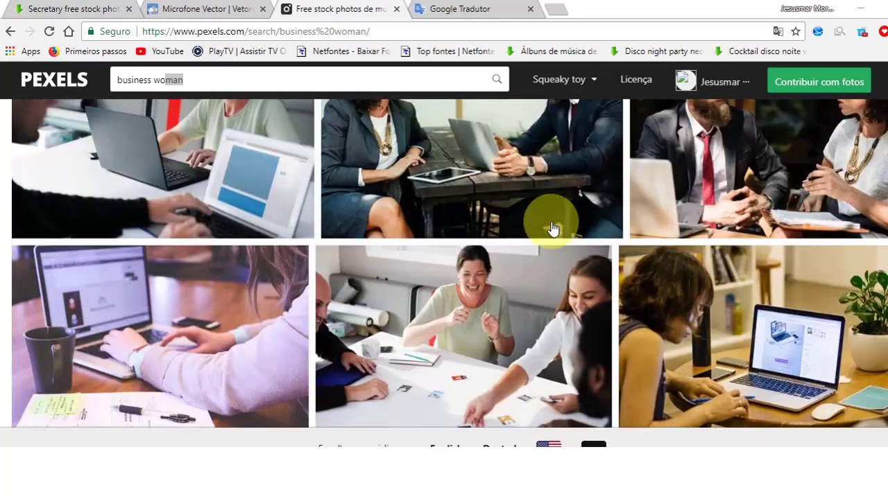
- Copy 'Secretary', the translation of 'secretária', and return to the 'secretary' stock photos
{"action": "left_click", "coordinate": [472, 14]}
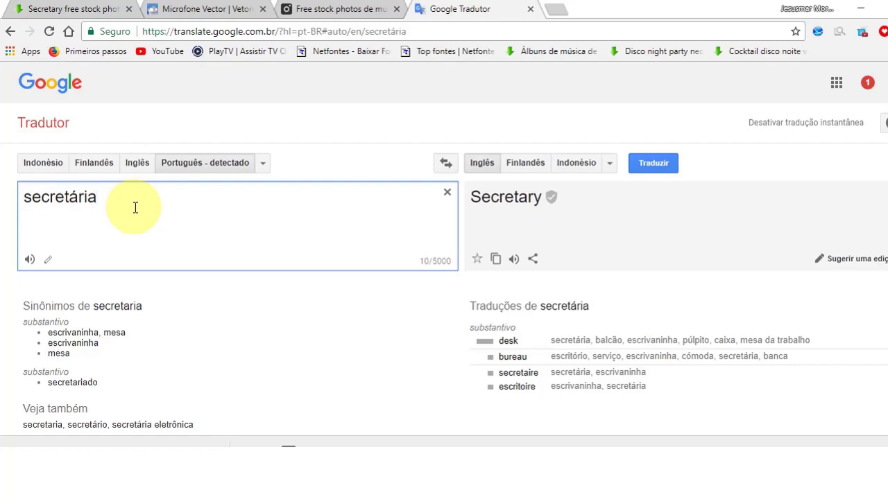
{"action": "left_click", "coordinate": [496, 259]}
{"action": "left_click", "coordinate": [70, 9]}
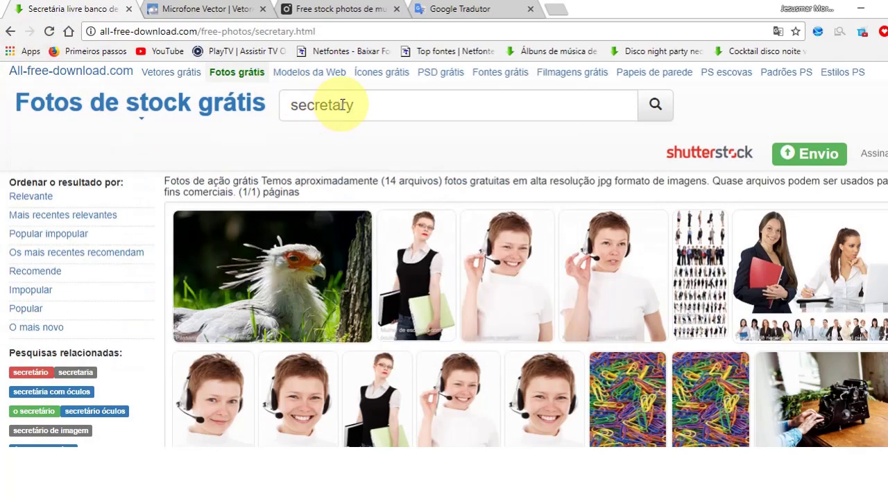
{"action": "left_click_drag", "start_coordinate": [367, 104], "coordinate": [256, 117]}
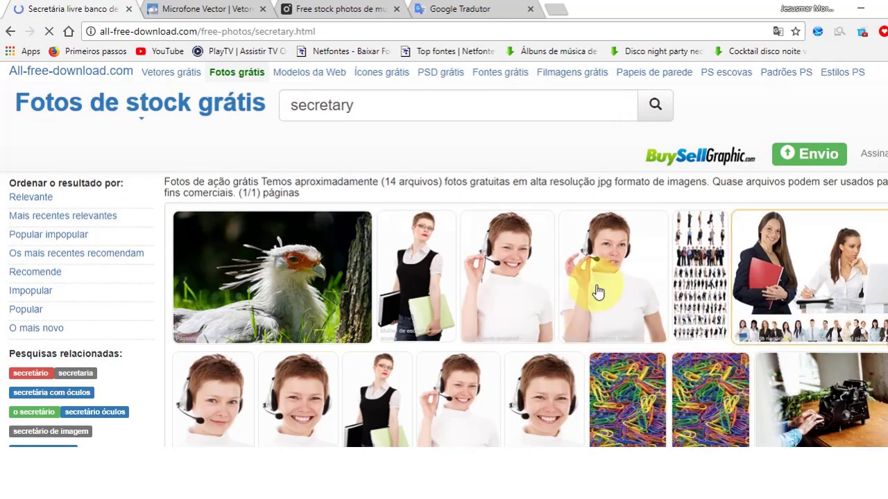
{"action": "scroll", "coordinate": [352, 278], "scroll_direction": "down", "scroll_amount": 3}
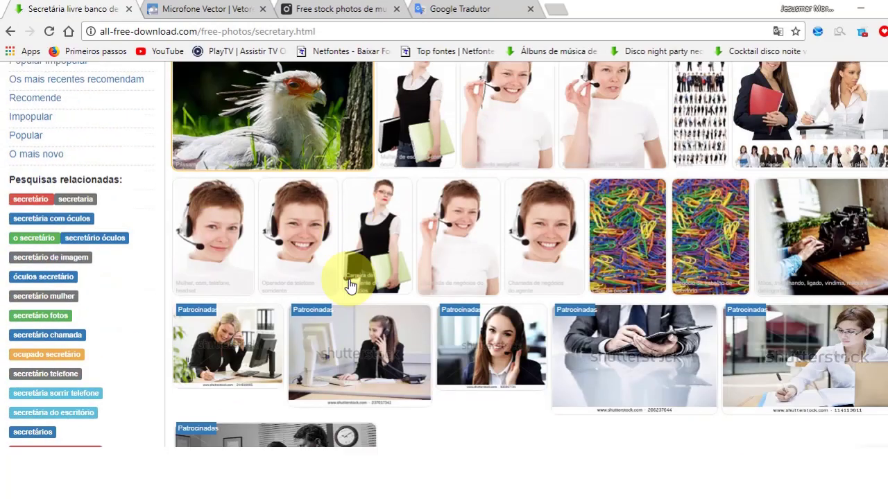
{"action": "scroll", "coordinate": [346, 285], "scroll_direction": "down", "scroll_amount": 2}
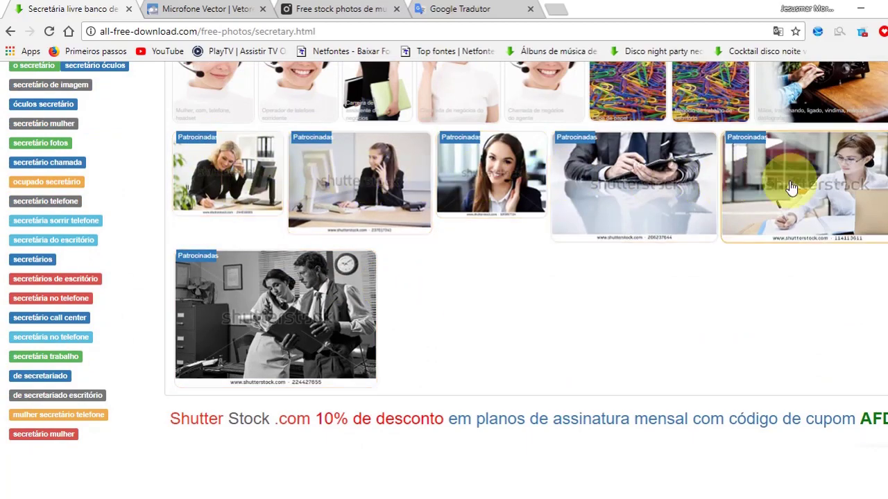
{"action": "scroll", "coordinate": [792, 291], "scroll_direction": "up", "scroll_amount": 3}
{"action": "scroll", "coordinate": [792, 299], "scroll_direction": "up", "scroll_amount": 2}
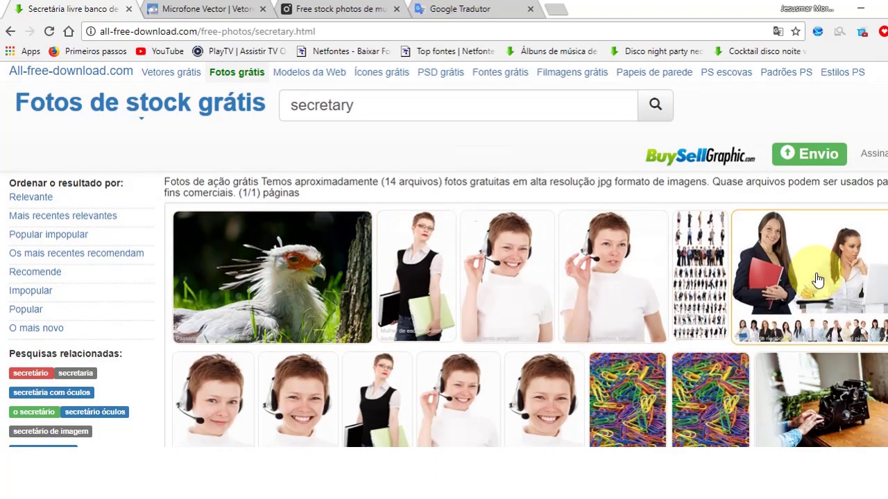
{"action": "mouse_move", "coordinate": [699, 274]}
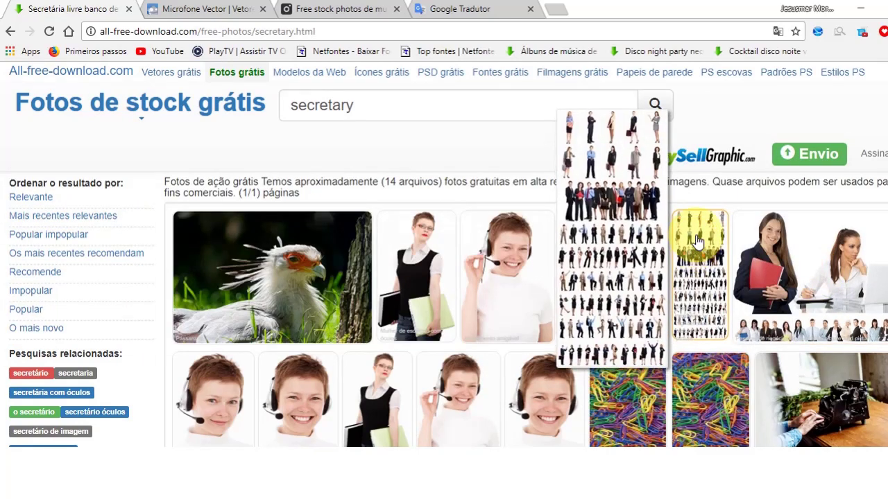
- Open the two-businesswomen 'business people highdefinition picture 3' photo and start its 10.55MB download
{"action": "left_click", "coordinate": [820, 276]}
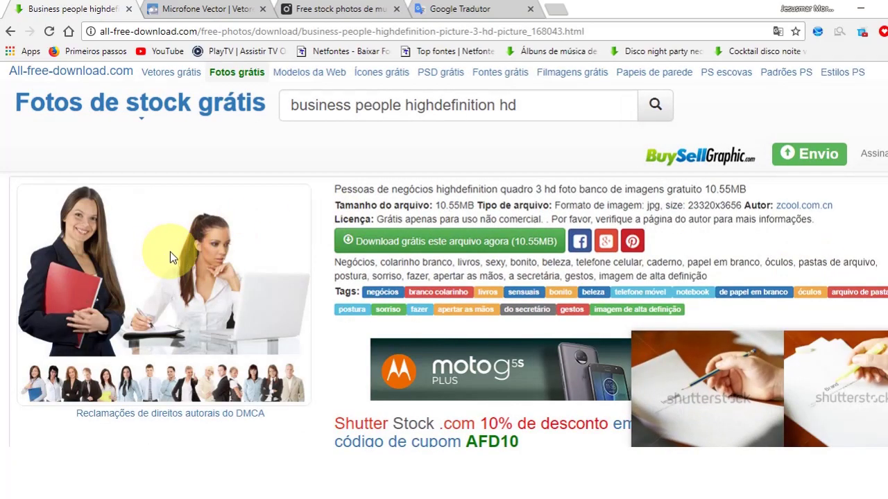
{"action": "scroll", "coordinate": [162, 230], "scroll_direction": "down", "scroll_amount": 1}
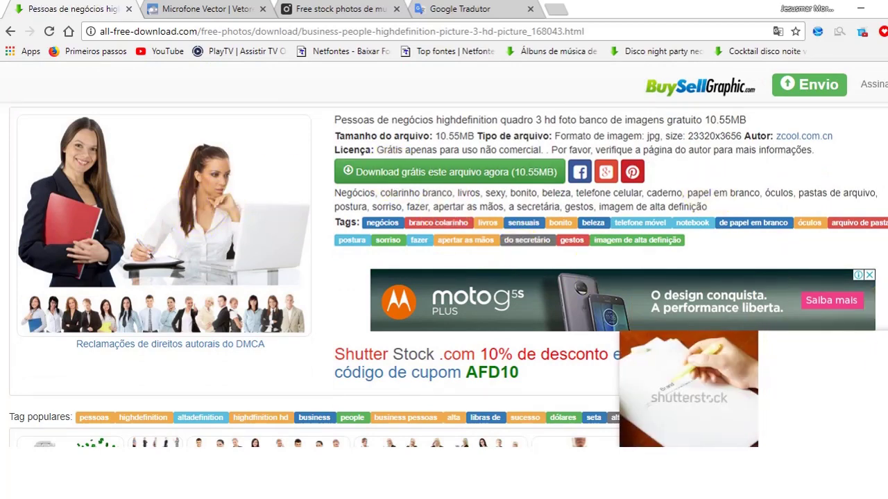
{"action": "scroll", "coordinate": [500, 216], "scroll_direction": "down", "scroll_amount": 5}
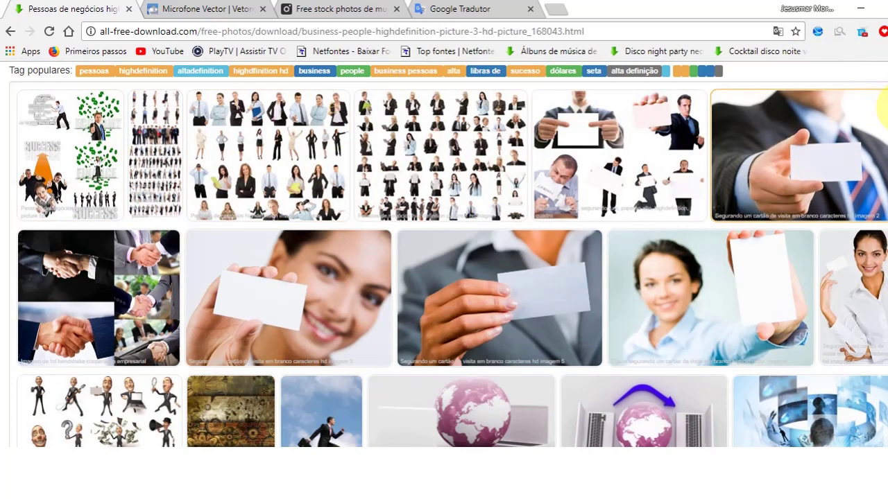
{"action": "scroll", "coordinate": [874, 91], "scroll_direction": "up", "scroll_amount": 1}
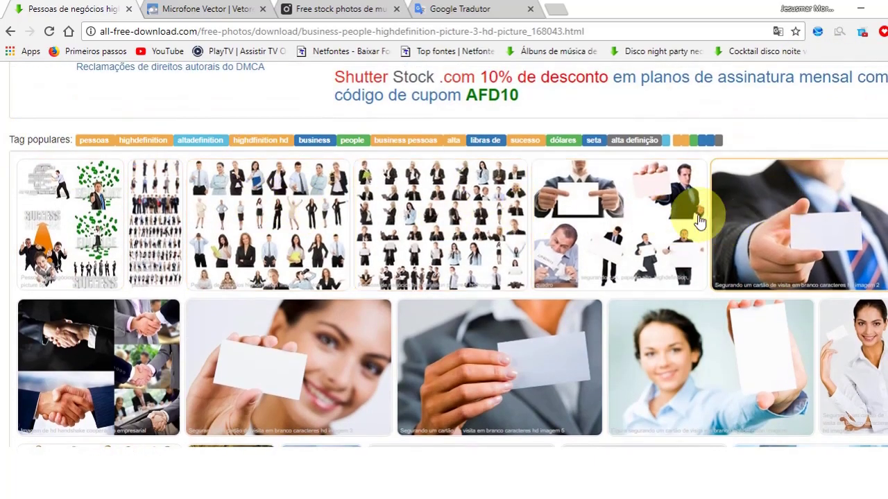
{"action": "scroll", "coordinate": [871, 208], "scroll_direction": "down", "scroll_amount": 3}
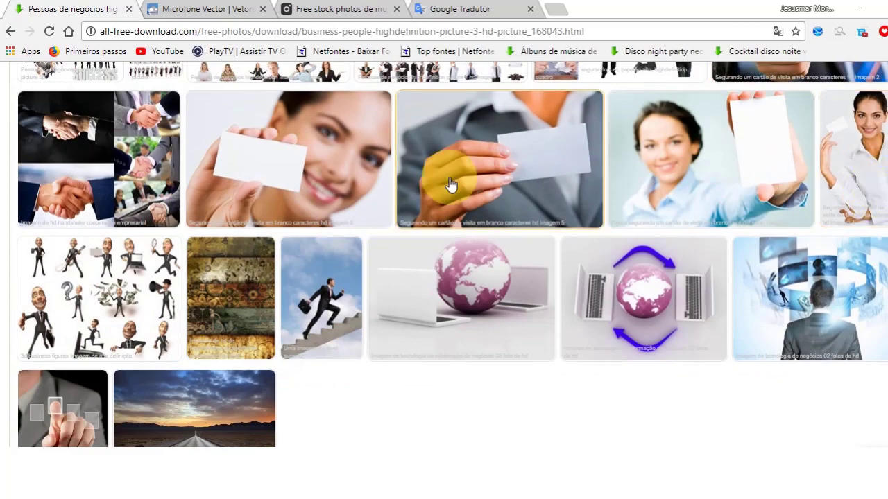
{"action": "scroll", "coordinate": [448, 185], "scroll_direction": "down", "scroll_amount": 2}
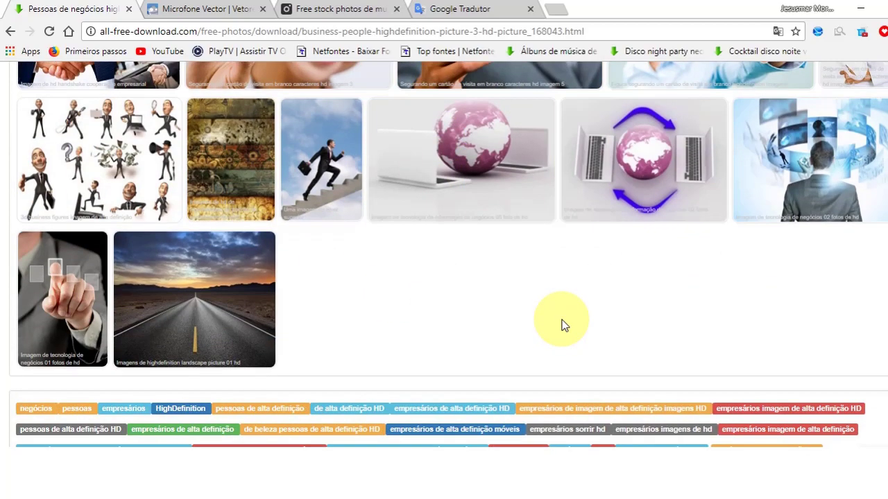
{"action": "scroll", "coordinate": [563, 326], "scroll_direction": "up", "scroll_amount": 1}
{"action": "scroll", "coordinate": [586, 317], "scroll_direction": "up", "scroll_amount": 4}
{"action": "scroll", "coordinate": [594, 323], "scroll_direction": "up", "scroll_amount": 5}
{"action": "scroll", "coordinate": [594, 323], "scroll_direction": "up", "scroll_amount": 1}
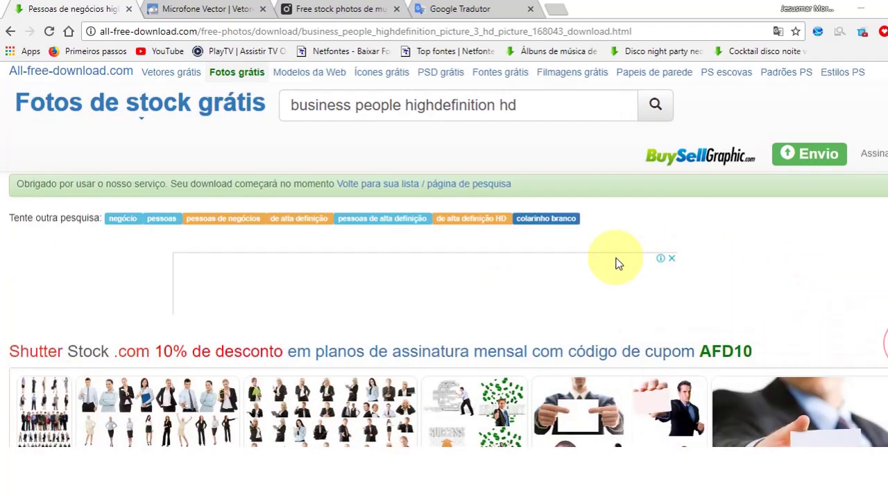
- Save the business people HD photo file via the Salvar como dialog
{"action": "left_click", "coordinate": [355, 338]}
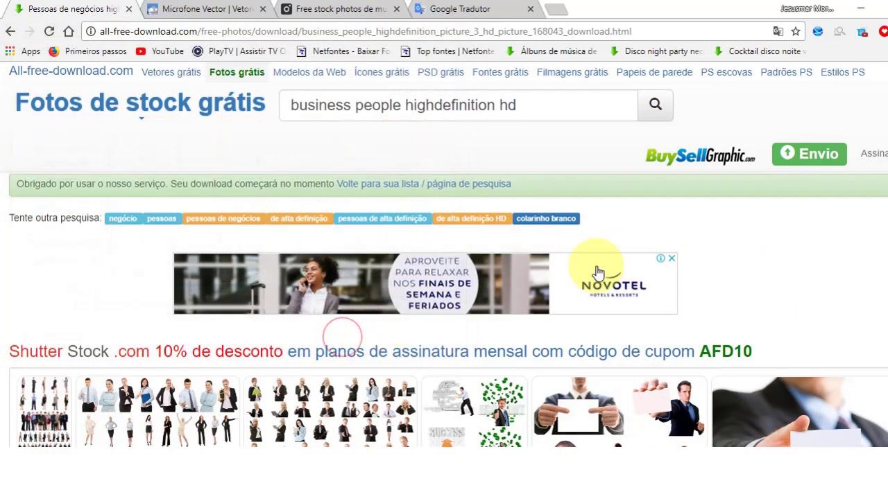
{"action": "scroll", "coordinate": [724, 287], "scroll_direction": "down", "scroll_amount": 1}
{"action": "scroll", "coordinate": [797, 287], "scroll_direction": "down", "scroll_amount": 4}
{"action": "scroll", "coordinate": [844, 294], "scroll_direction": "down", "scroll_amount": 3}
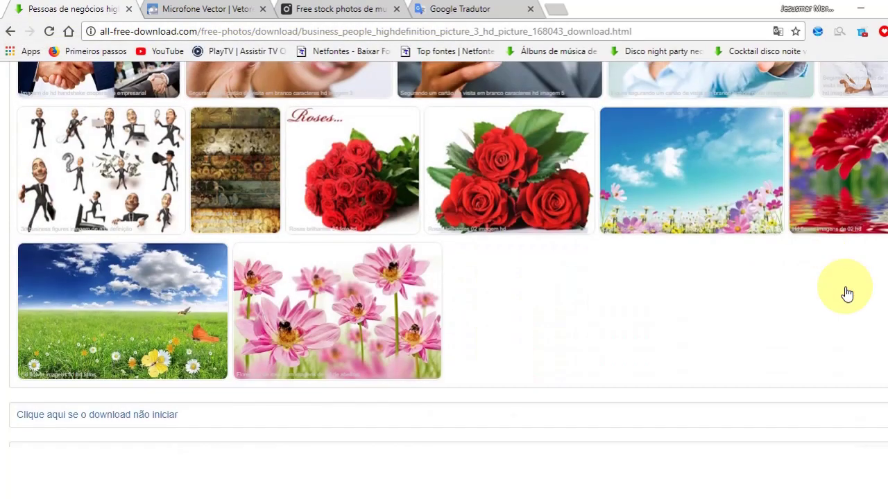
{"action": "scroll", "coordinate": [844, 293], "scroll_direction": "down", "scroll_amount": 2}
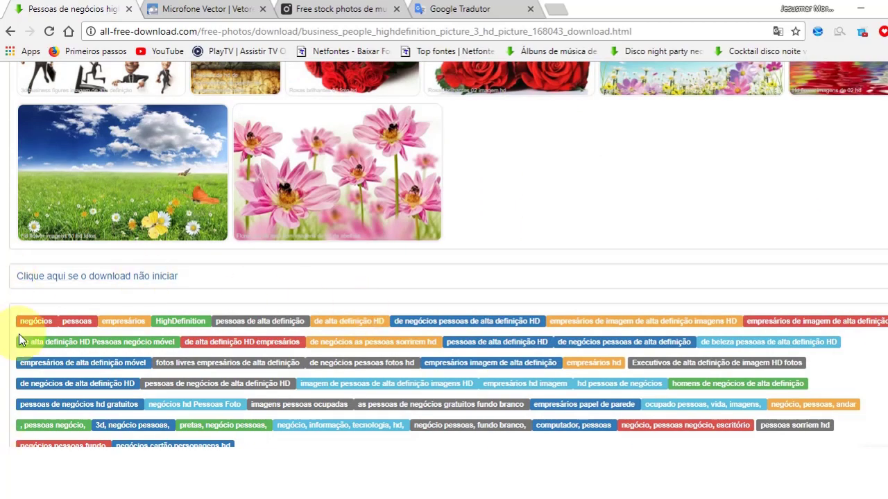
{"action": "scroll", "coordinate": [198, 307], "scroll_direction": "up", "scroll_amount": 5}
{"action": "scroll", "coordinate": [202, 314], "scroll_direction": "up", "scroll_amount": 4}
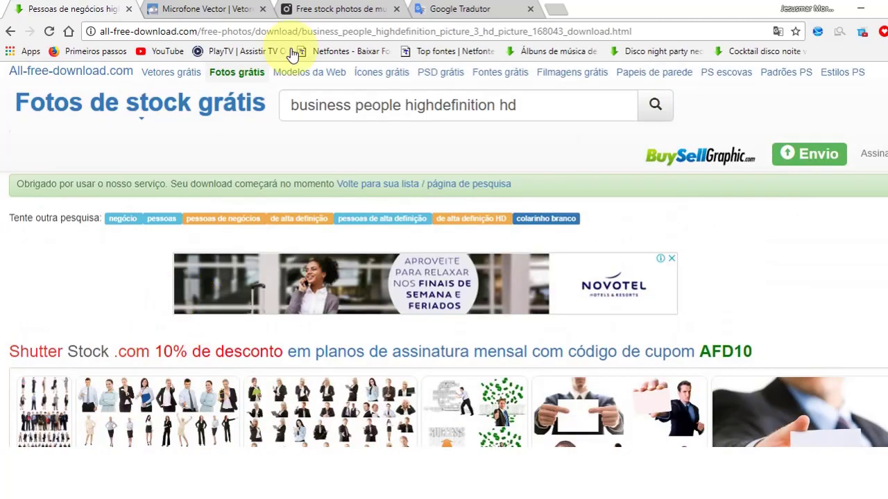
{"action": "left_click", "coordinate": [304, 11]}
{"action": "scroll", "coordinate": [337, 65], "scroll_direction": "up", "scroll_amount": 2}
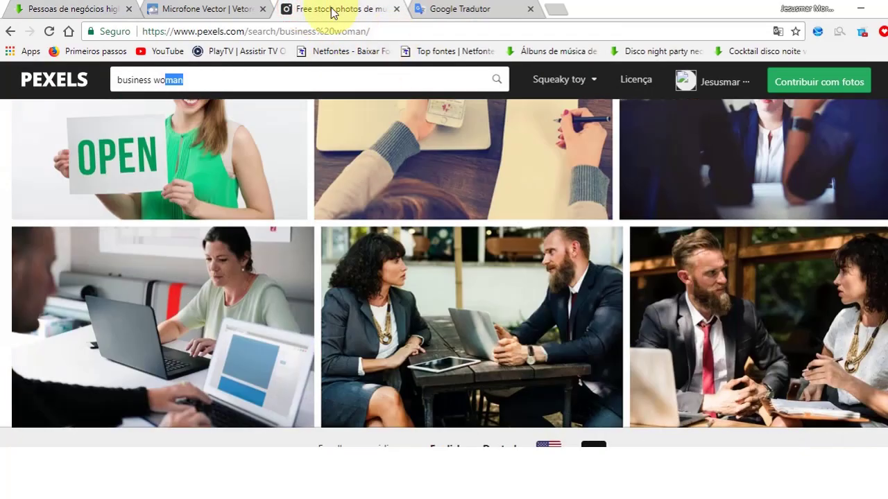
{"action": "scroll", "coordinate": [317, 159], "scroll_direction": "up", "scroll_amount": 4}
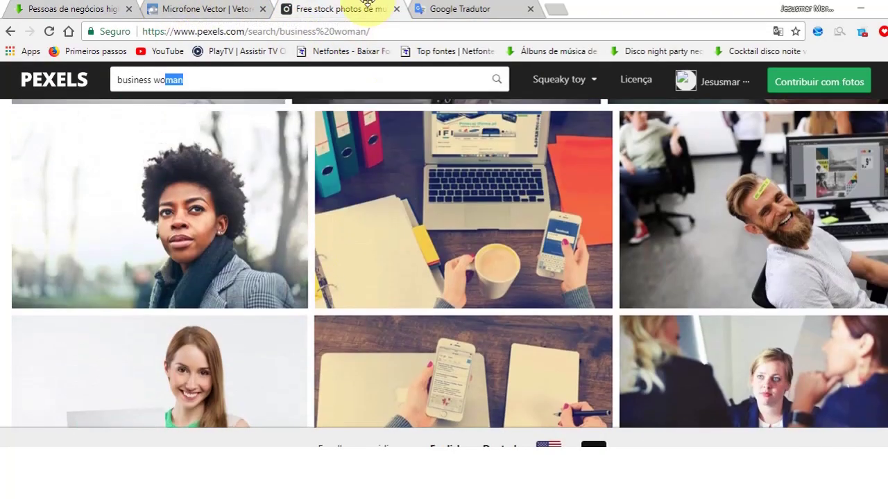
{"action": "scroll", "coordinate": [196, 97], "scroll_direction": "up", "scroll_amount": 3}
{"action": "scroll", "coordinate": [194, 129], "scroll_direction": "up", "scroll_amount": 3}
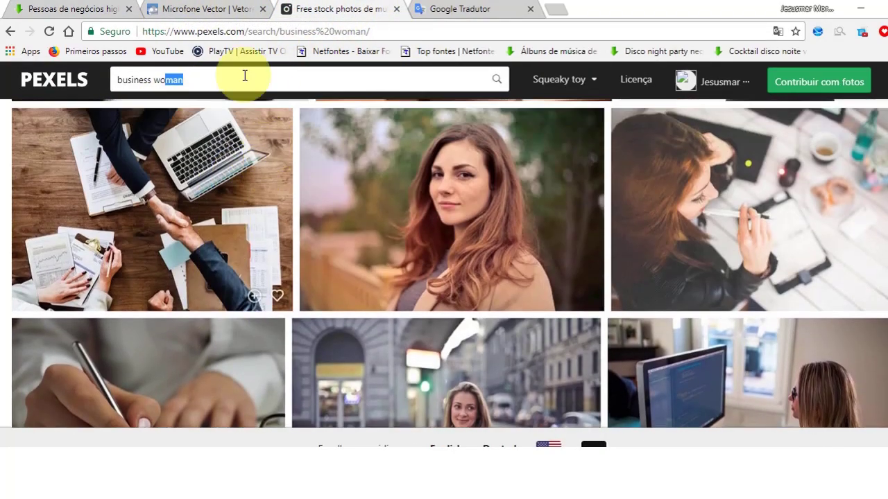
{"action": "scroll", "coordinate": [273, 178], "scroll_direction": "up", "scroll_amount": 3}
{"action": "scroll", "coordinate": [646, 248], "scroll_direction": "up", "scroll_amount": 1}
{"action": "scroll", "coordinate": [638, 242], "scroll_direction": "up", "scroll_amount": 4}
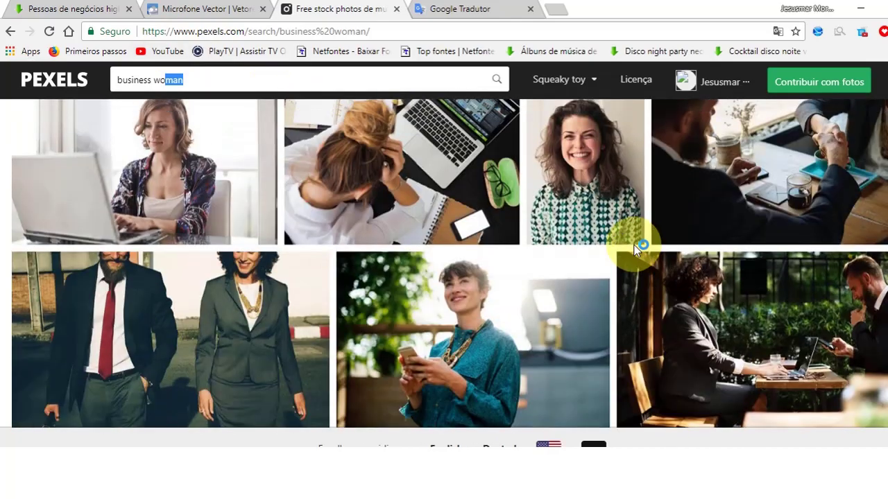
{"action": "scroll", "coordinate": [684, 278], "scroll_direction": "up", "scroll_amount": 2}
{"action": "scroll", "coordinate": [691, 279], "scroll_direction": "up", "scroll_amount": 2}
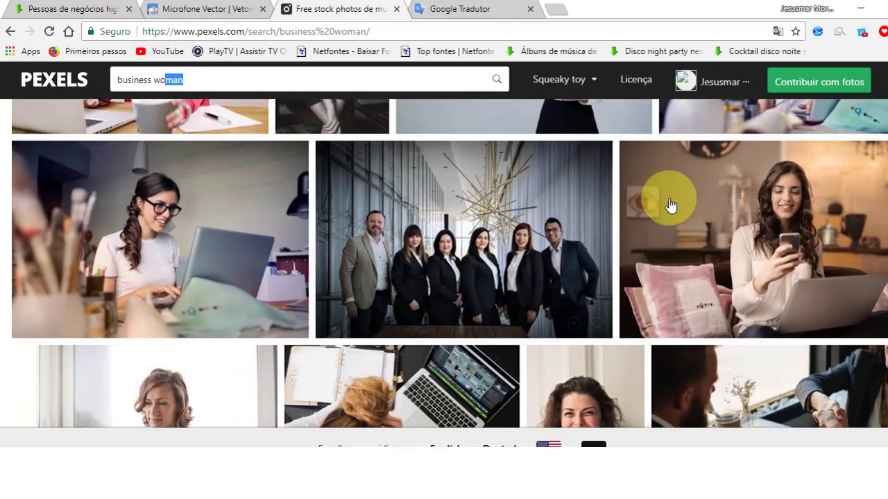
{"action": "scroll", "coordinate": [691, 264], "scroll_direction": "up", "scroll_amount": 2}
{"action": "scroll", "coordinate": [391, 137], "scroll_direction": "up", "scroll_amount": 2}
{"action": "scroll", "coordinate": [390, 138], "scroll_direction": "up", "scroll_amount": 3}
{"action": "scroll", "coordinate": [416, 208], "scroll_direction": "up", "scroll_amount": 3}
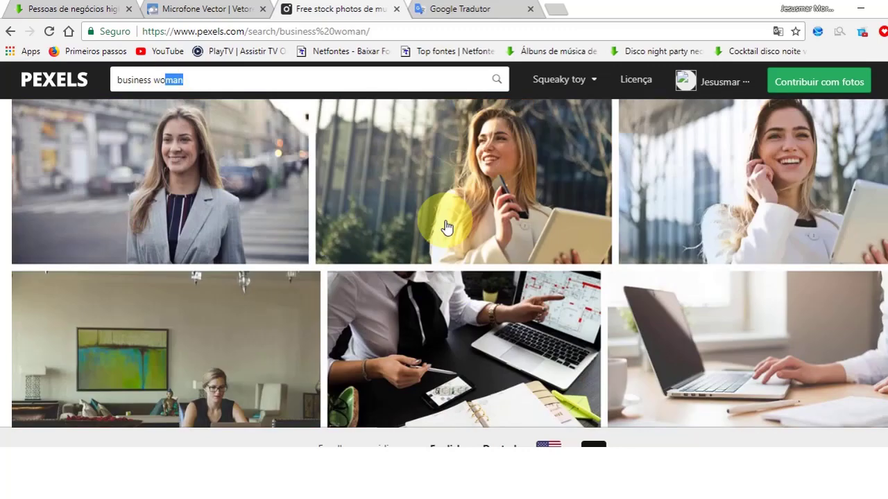
{"action": "scroll", "coordinate": [422, 198], "scroll_direction": "up", "scroll_amount": 3}
{"action": "left_click", "coordinate": [200, 87]}
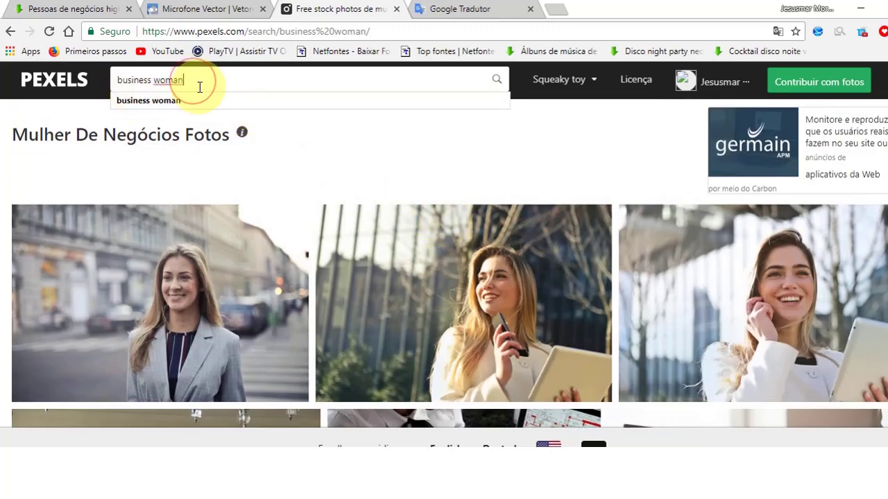
{"action": "left_click_drag", "start_coordinate": [183, 81], "coordinate": [104, 89]}
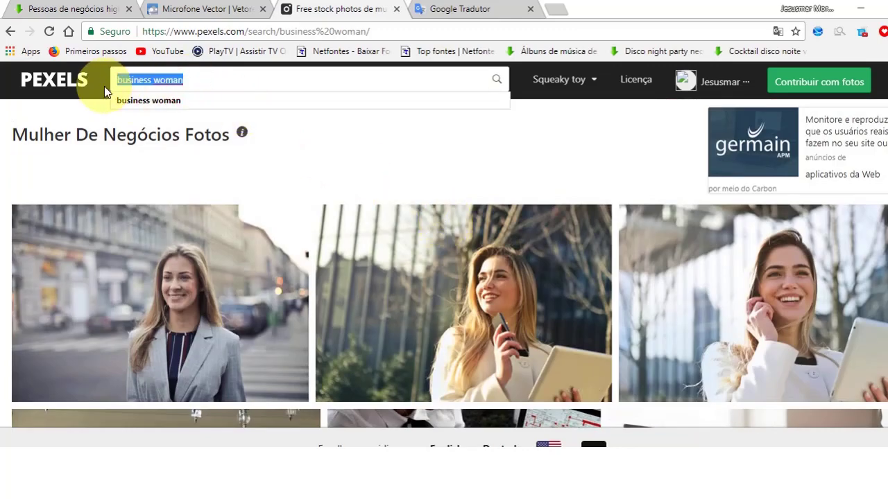
- Translate 'cidade' to 'City', copy it, and go back to the Pexels results
{"action": "left_click", "coordinate": [447, 8]}
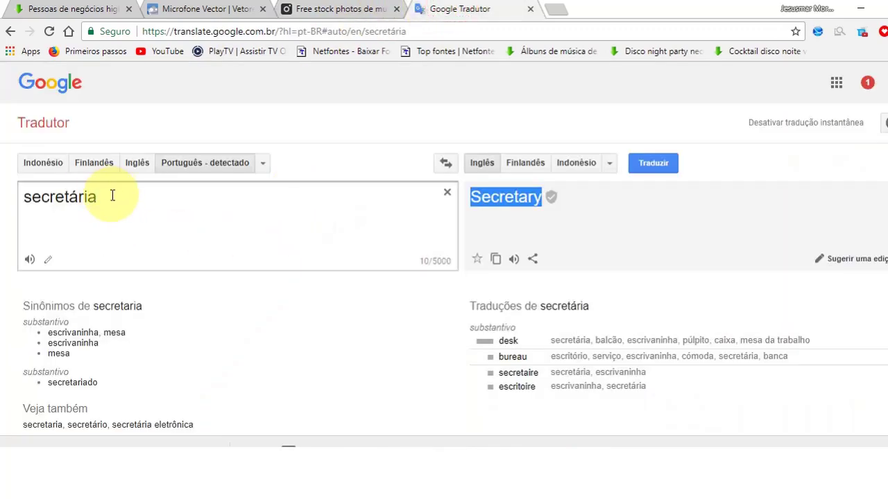
{"action": "left_click_drag", "start_coordinate": [113, 197], "coordinate": [1, 193]}
{"action": "type", "text": "i"}
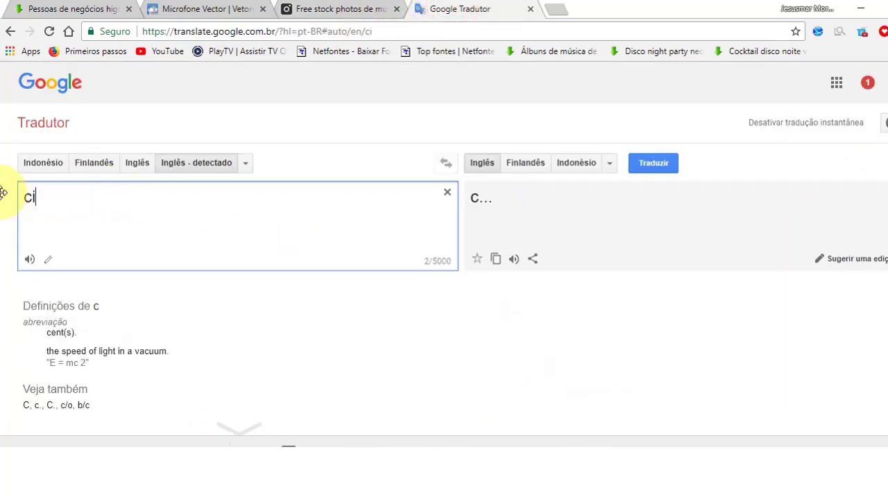
{"action": "type", "text": "dade"}
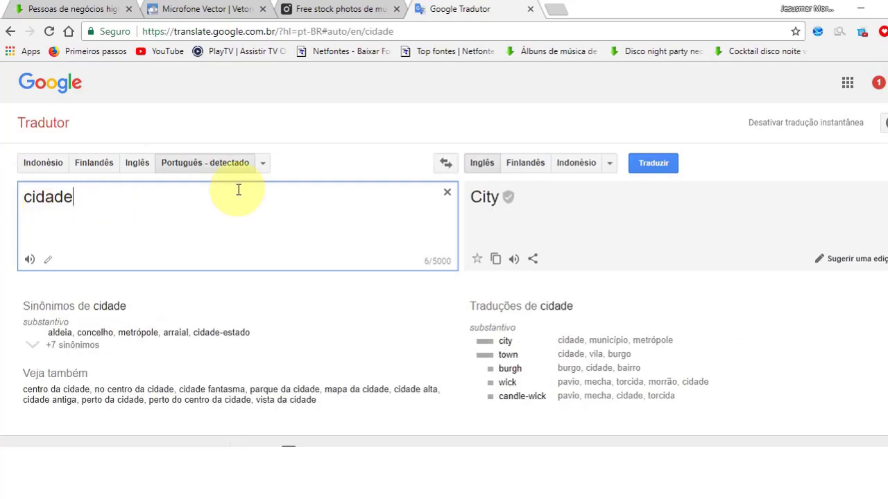
{"action": "left_click", "coordinate": [495, 257]}
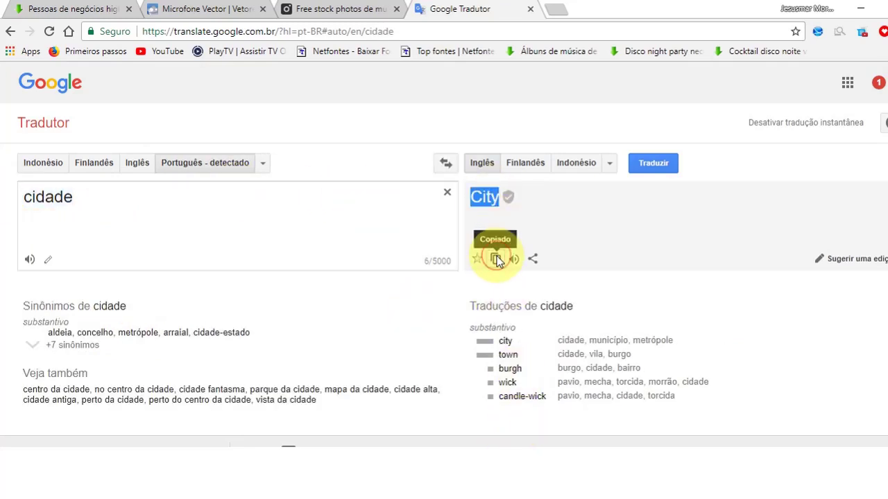
{"action": "left_click", "coordinate": [340, 11]}
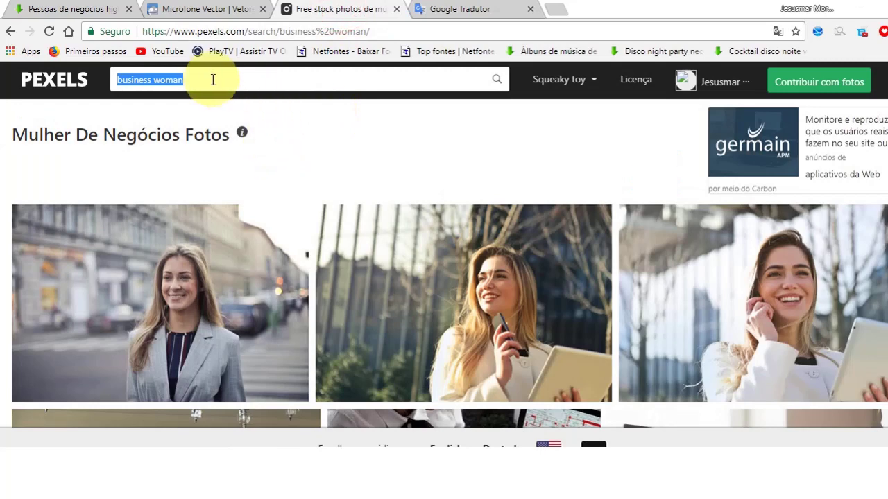
- Paste 'City' into the Pexels search and browse the skyline and street results
{"action": "type", "text": "City"}
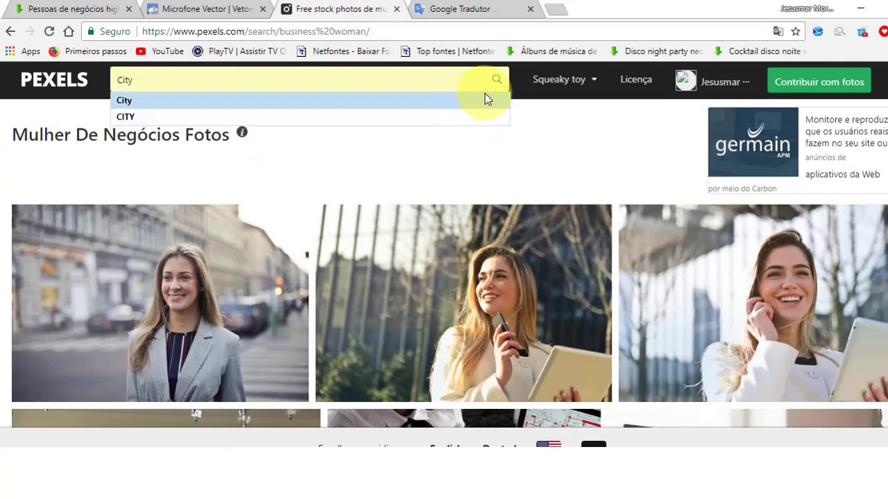
{"action": "left_click", "coordinate": [496, 79]}
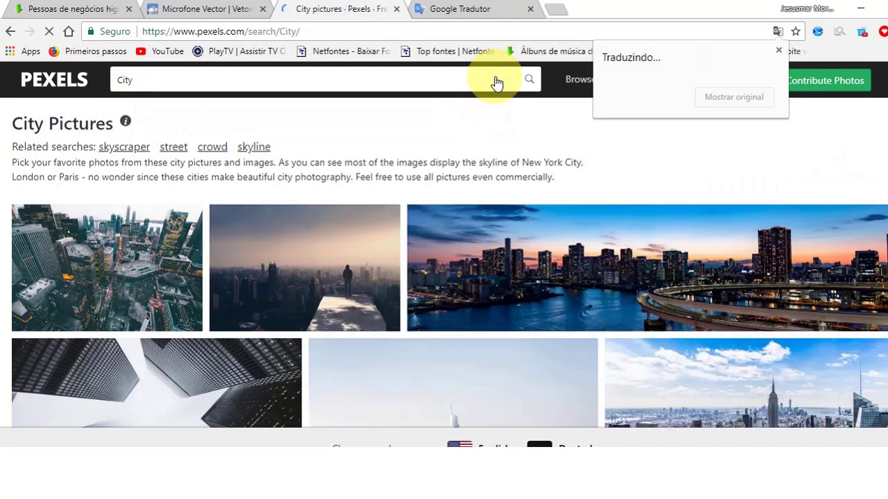
{"action": "scroll", "coordinate": [821, 319], "scroll_direction": "down", "scroll_amount": 2}
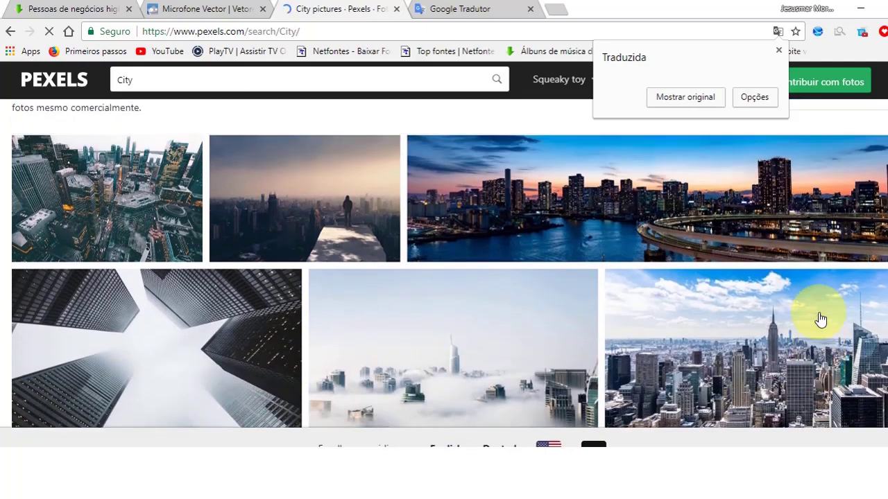
{"action": "scroll", "coordinate": [820, 319], "scroll_direction": "down", "scroll_amount": 2}
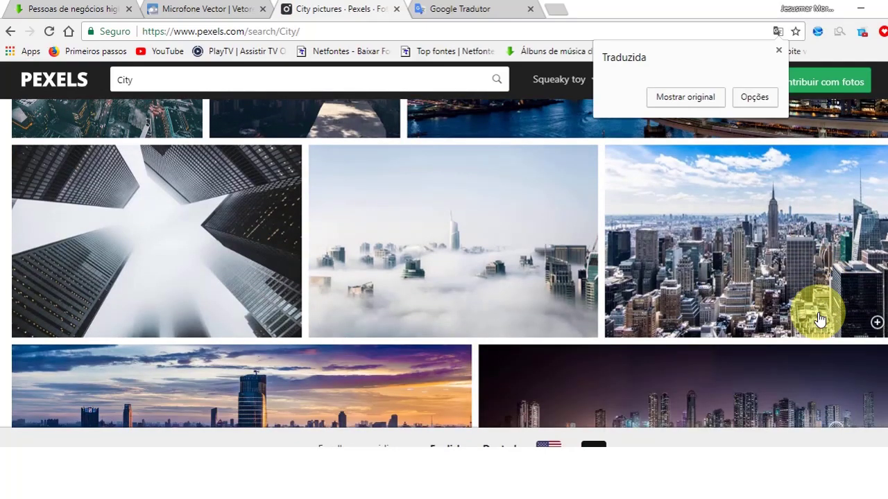
{"action": "scroll", "coordinate": [820, 319], "scroll_direction": "down", "scroll_amount": 3}
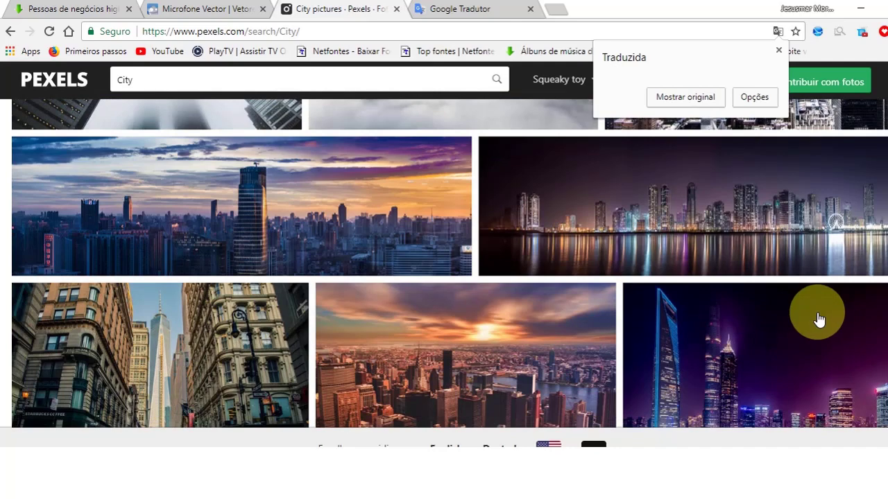
{"action": "scroll", "coordinate": [819, 319], "scroll_direction": "down", "scroll_amount": 3}
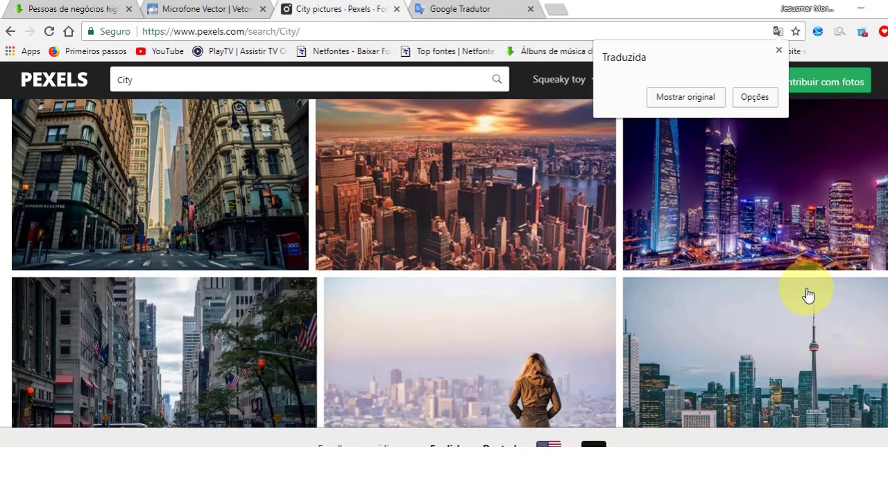
{"action": "scroll", "coordinate": [807, 295], "scroll_direction": "down", "scroll_amount": 1}
{"action": "scroll", "coordinate": [808, 295], "scroll_direction": "down", "scroll_amount": 3}
{"action": "scroll", "coordinate": [808, 296], "scroll_direction": "down", "scroll_amount": 1}
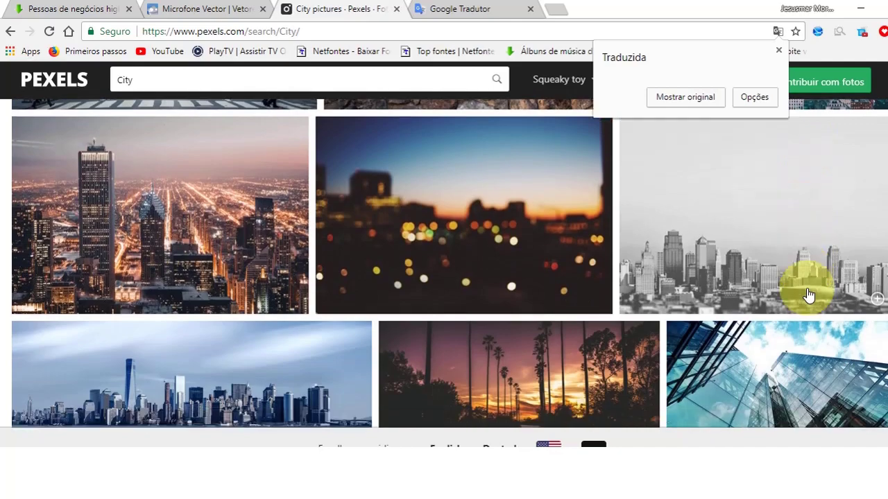
{"action": "scroll", "coordinate": [808, 295], "scroll_direction": "down", "scroll_amount": 3}
{"action": "scroll", "coordinate": [808, 296], "scroll_direction": "down", "scroll_amount": 2}
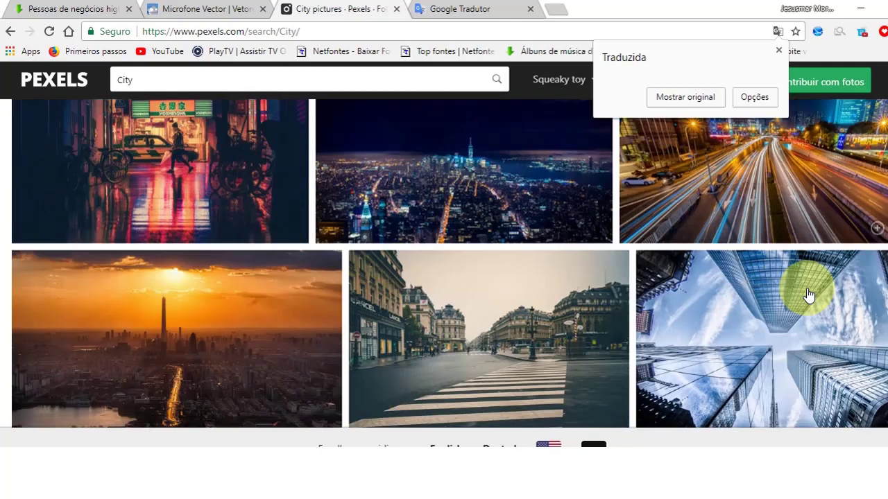
{"action": "scroll", "coordinate": [808, 296], "scroll_direction": "up", "scroll_amount": 5}
{"action": "scroll", "coordinate": [808, 295], "scroll_direction": "up", "scroll_amount": 5}
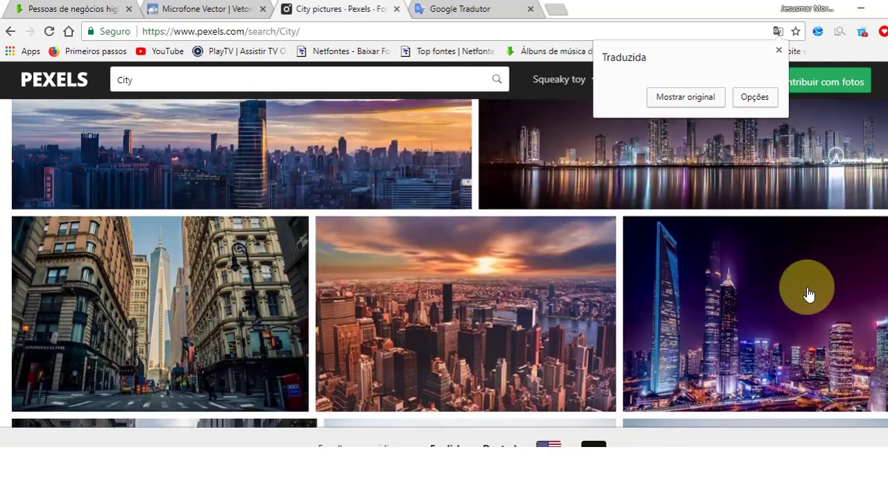
{"action": "scroll", "coordinate": [808, 296], "scroll_direction": "up", "scroll_amount": 2}
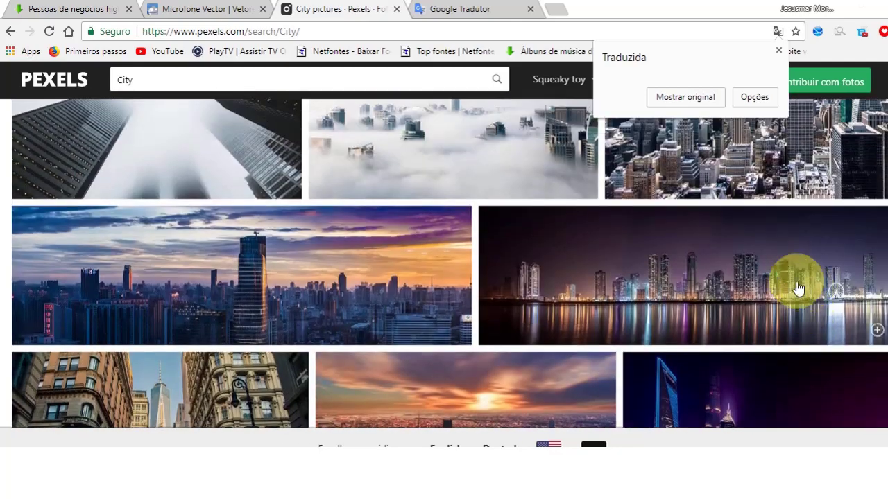
- Open the panoramic night city skyline photo and view it enlarged
{"action": "left_click", "coordinate": [692, 292]}
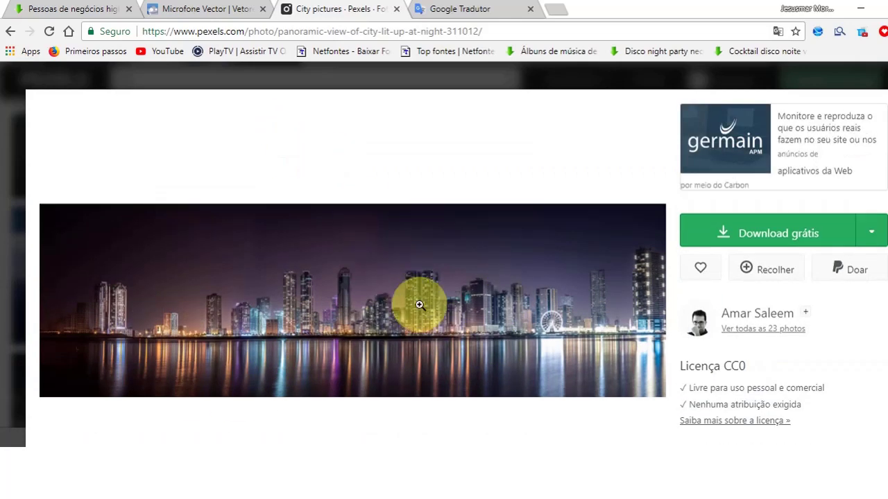
{"action": "left_click", "coordinate": [406, 327]}
{"action": "left_click", "coordinate": [366, 363]}
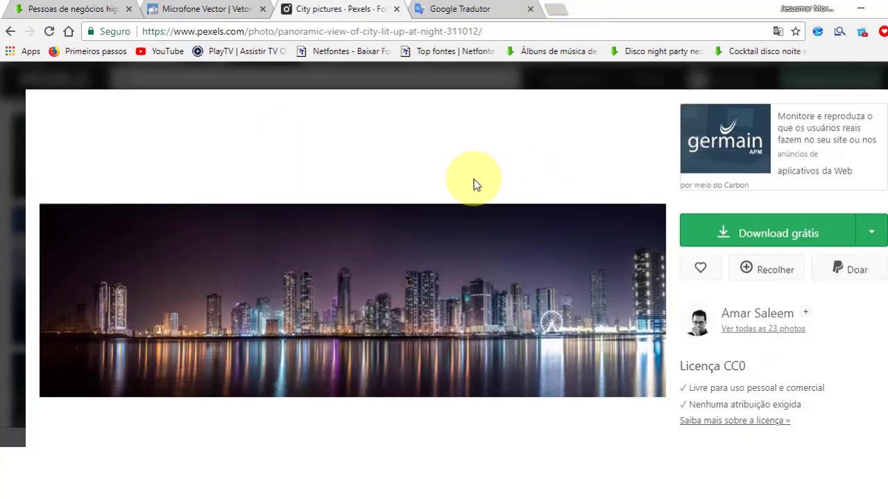
{"action": "scroll", "coordinate": [472, 179], "scroll_direction": "down", "scroll_amount": 1}
{"action": "scroll", "coordinate": [832, 173], "scroll_direction": "down", "scroll_amount": 1}
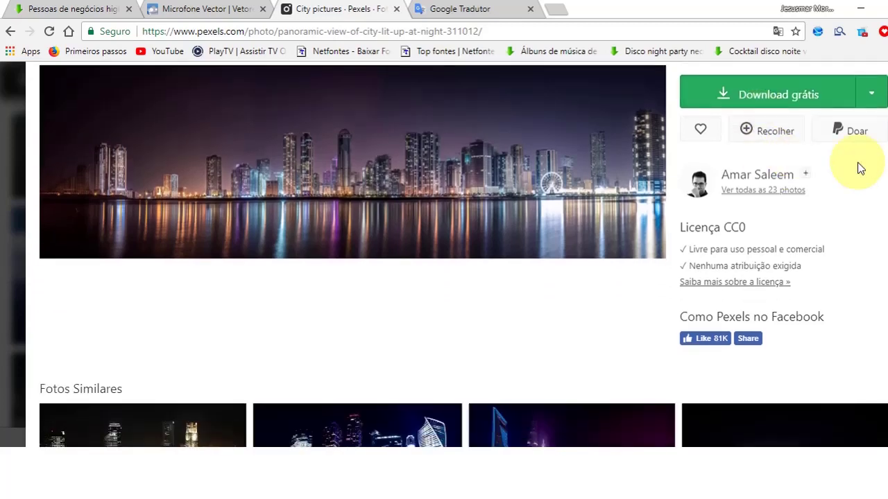
{"action": "scroll", "coordinate": [818, 152], "scroll_direction": "up", "scroll_amount": 1}
- Download the skyline photo at Original 5500 x 1754 size and save the file
{"action": "left_click", "coordinate": [869, 164]}
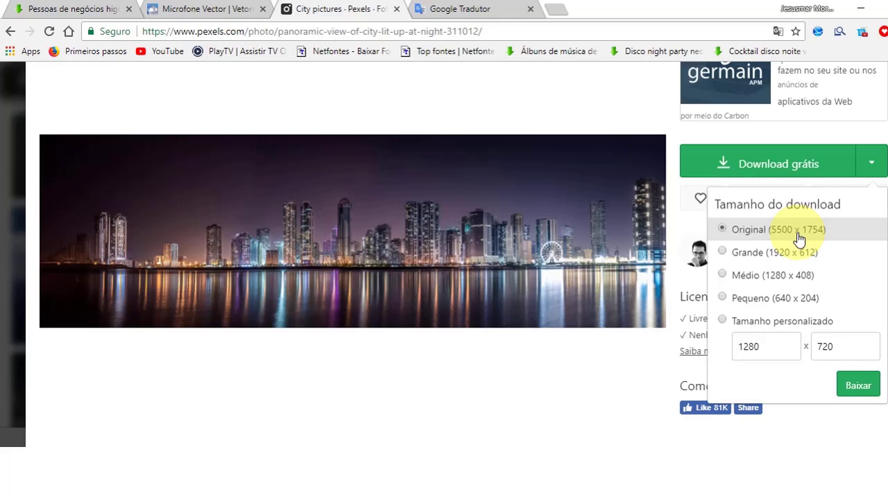
{"action": "left_click", "coordinate": [858, 385]}
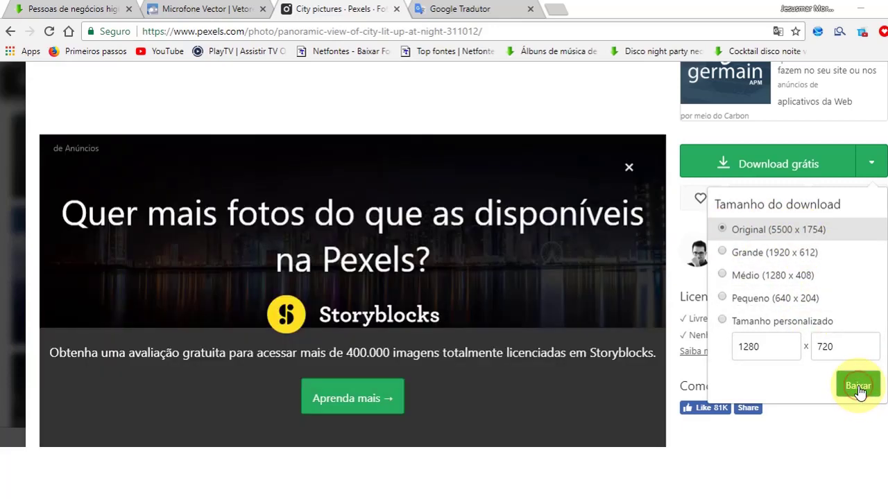
{"action": "left_click", "coordinate": [347, 343]}
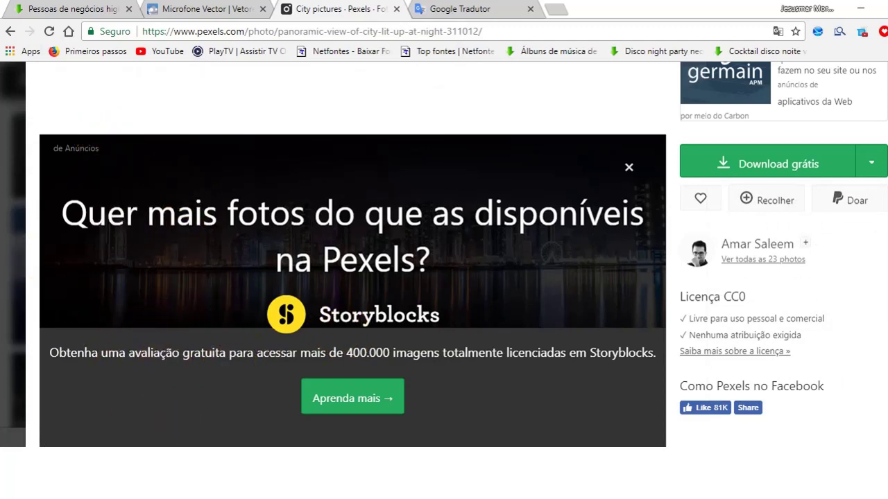
- Preview the saved architecture-buildings-city-311012 (1) panorama, then return to its Pexels page
{"action": "left_click", "coordinate": [174, 434]}
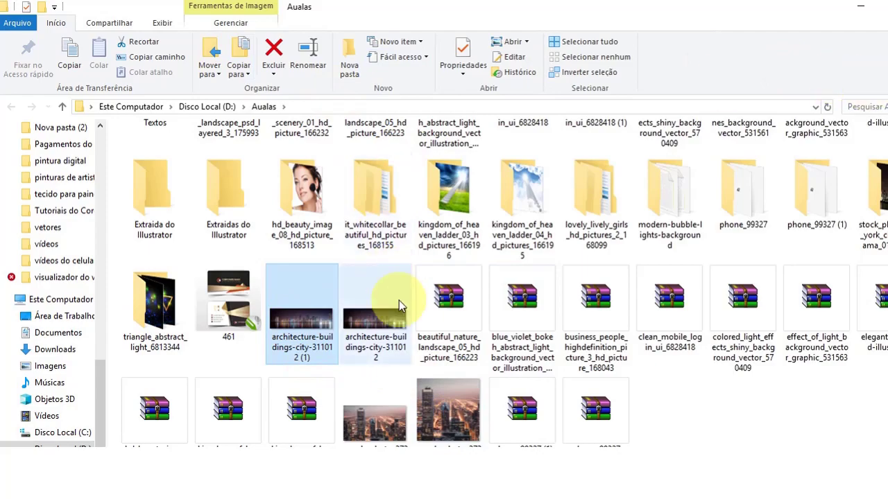
{"action": "double_click", "coordinate": [316, 327]}
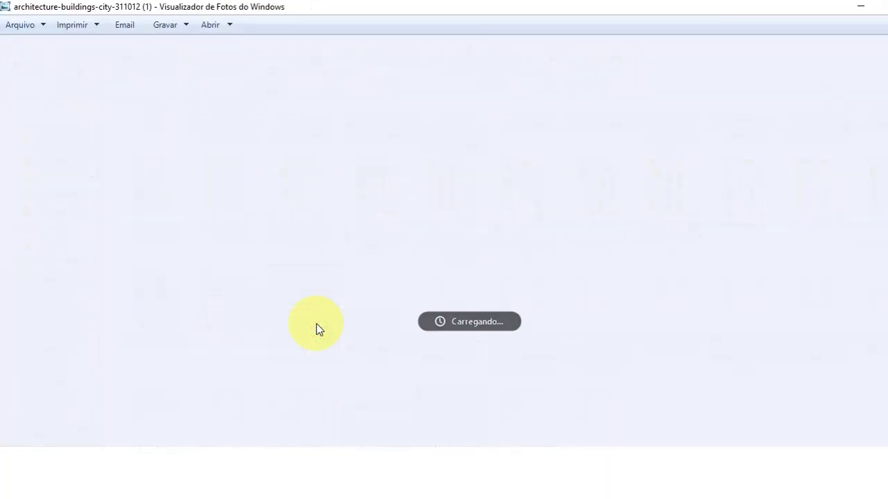
{"action": "scroll", "coordinate": [416, 294], "scroll_direction": "up", "scroll_amount": 3}
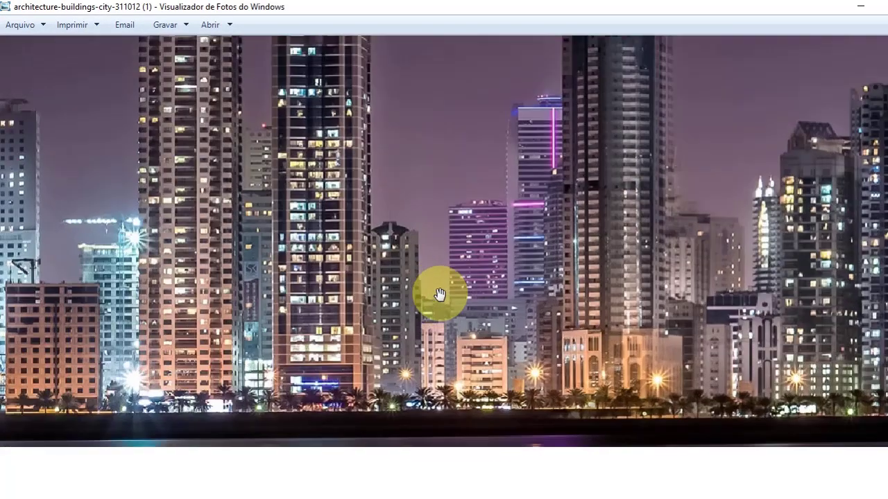
{"action": "scroll", "coordinate": [437, 295], "scroll_direction": "down", "scroll_amount": 2}
{"action": "scroll", "coordinate": [434, 291], "scroll_direction": "down", "scroll_amount": 3}
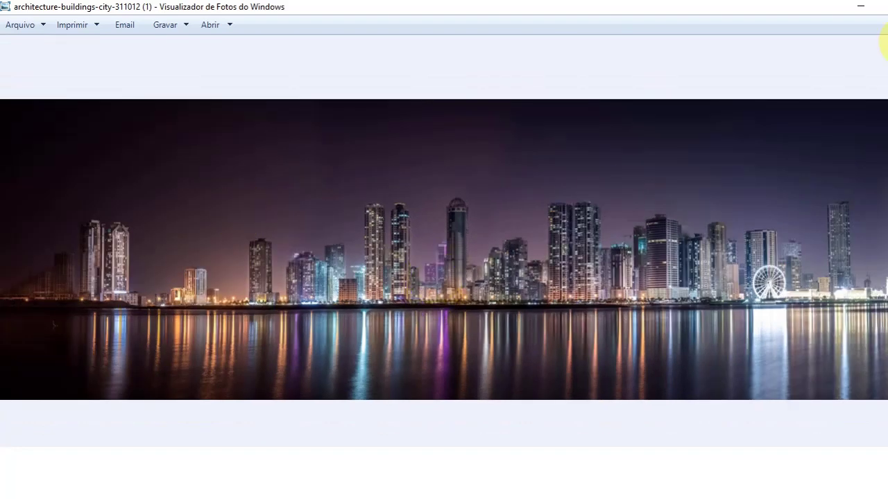
{"action": "key", "text": "alt+F4"}
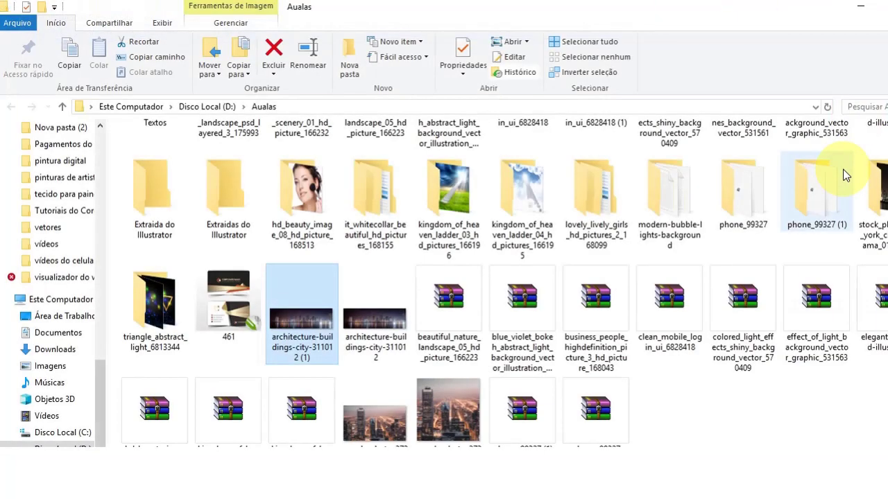
{"action": "key", "text": "alt+Tab"}
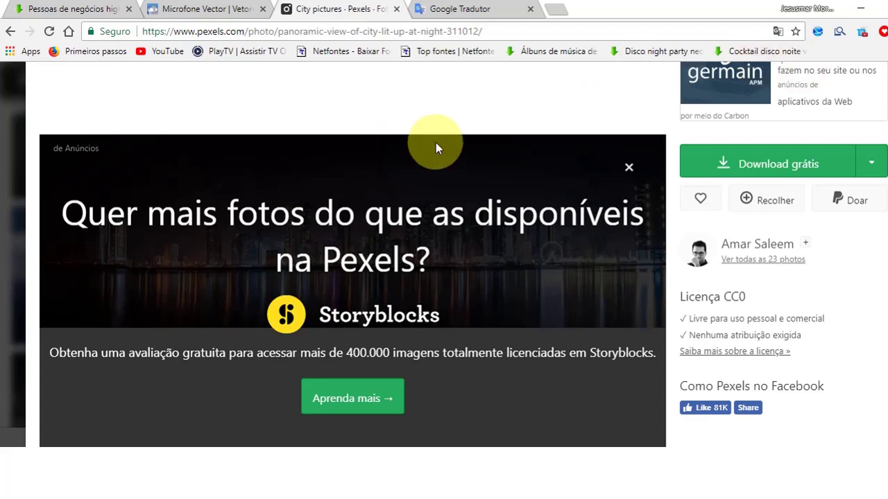
{"action": "mouse_move", "coordinate": [871, 165]}
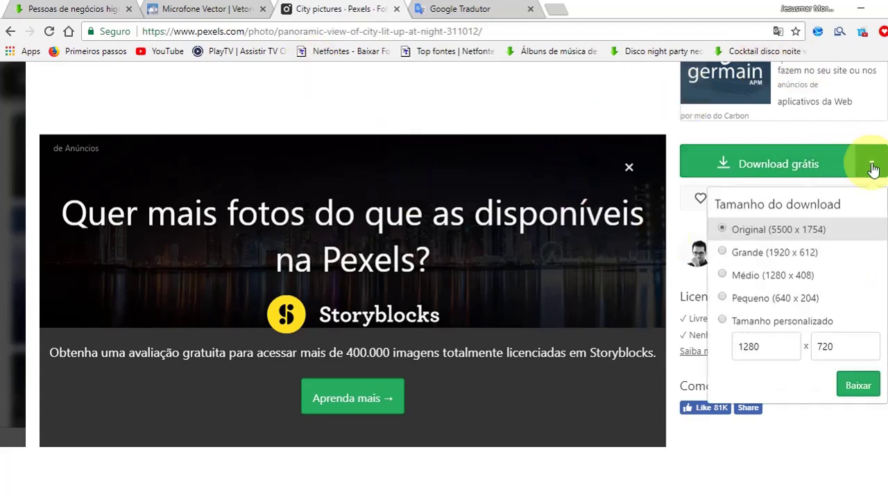
- Save the city photo at the custom 1280 x 720 size and reveal it in Aualas
{"action": "left_click", "coordinate": [722, 322]}
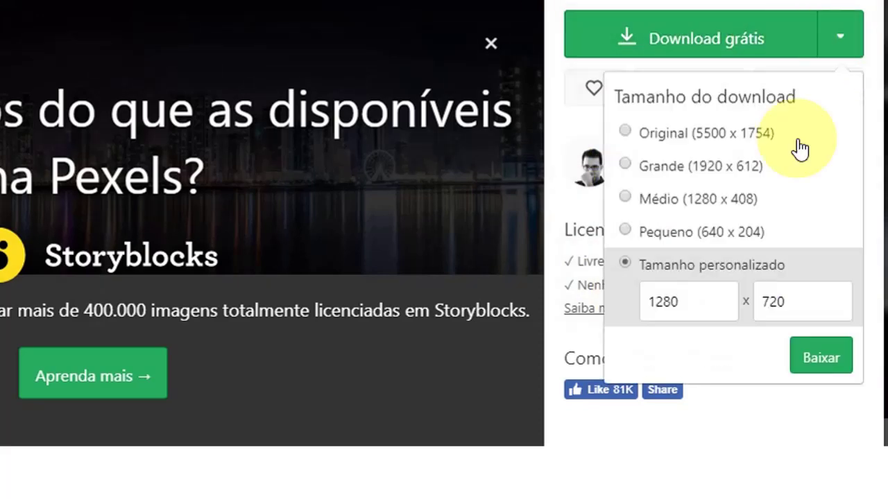
{"action": "left_click", "coordinate": [818, 359]}
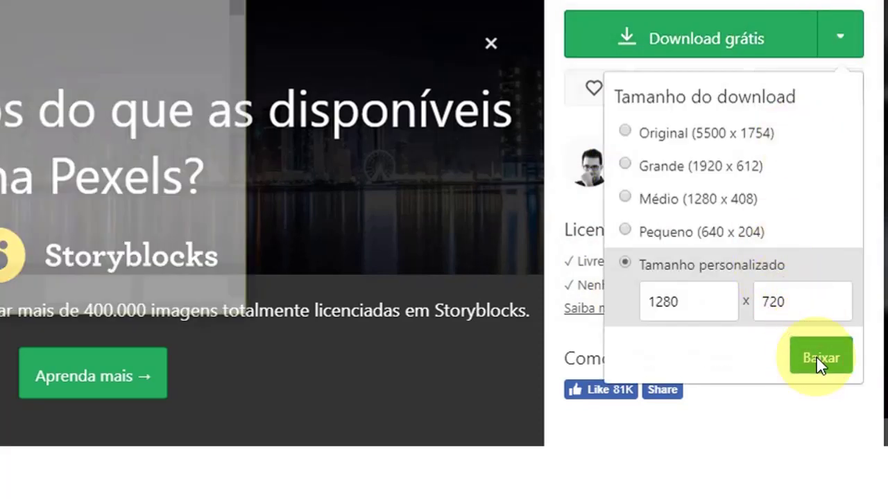
{"action": "left_click", "coordinate": [95, 292]}
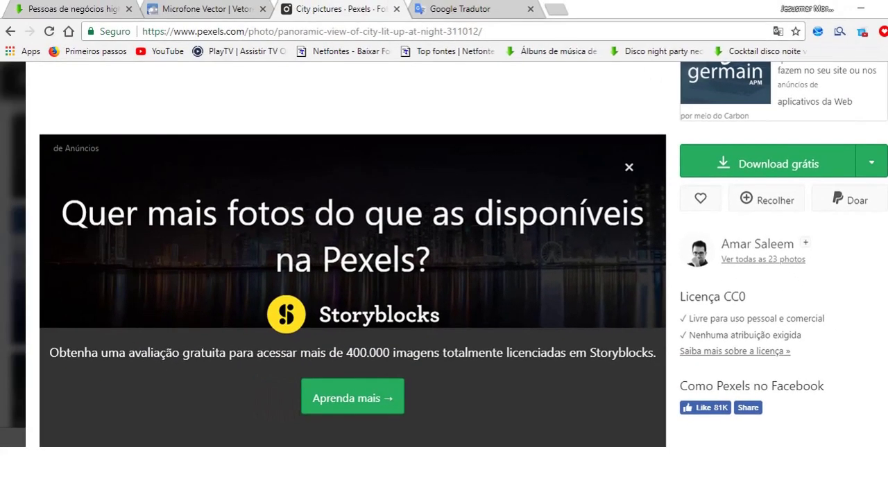
{"action": "right_click", "coordinate": [130, 472]}
{"action": "left_click", "coordinate": [174, 441]}
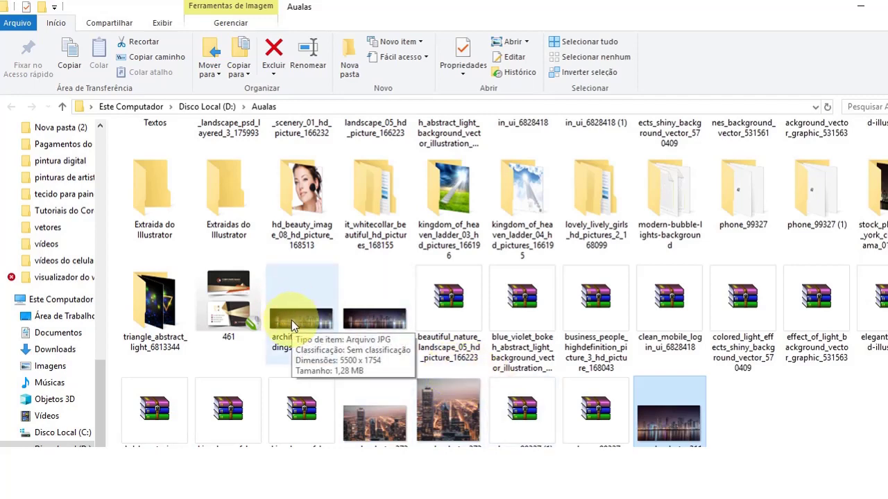
- Preview the new pexels-photo-311012 image in the photo viewer, then close it
{"action": "left_click", "coordinate": [669, 418]}
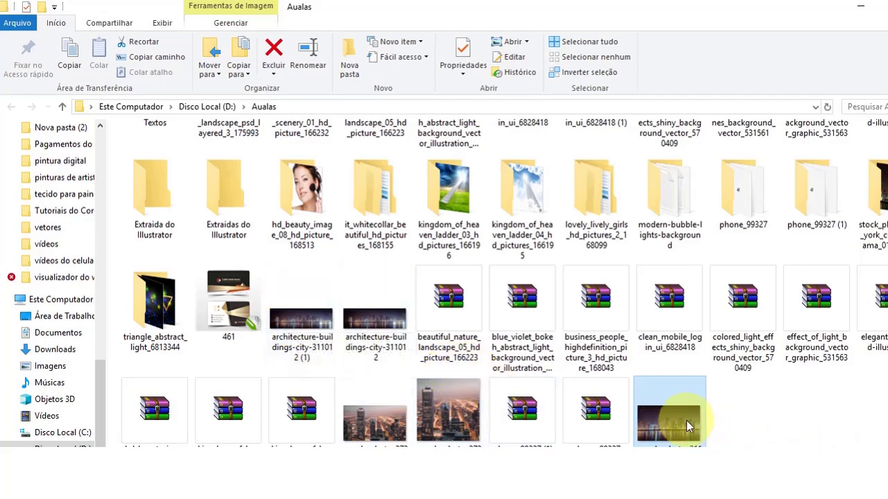
{"action": "double_click", "coordinate": [683, 420]}
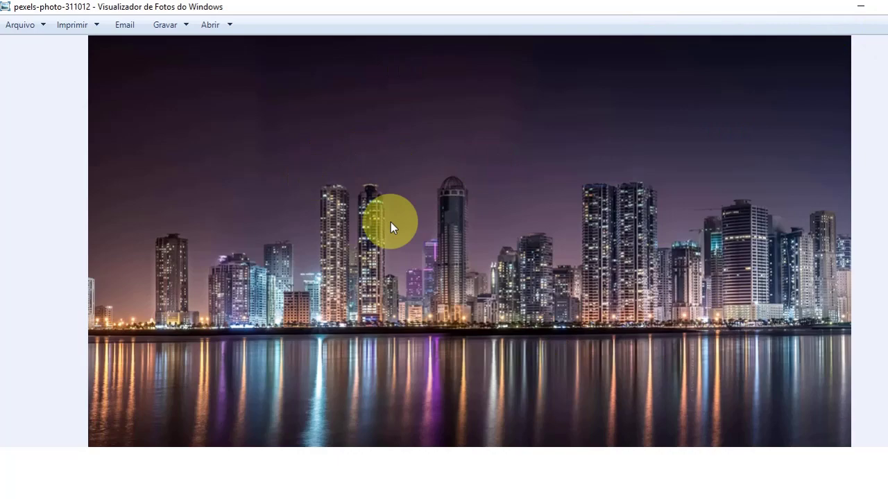
{"action": "left_click", "coordinate": [882, 6]}
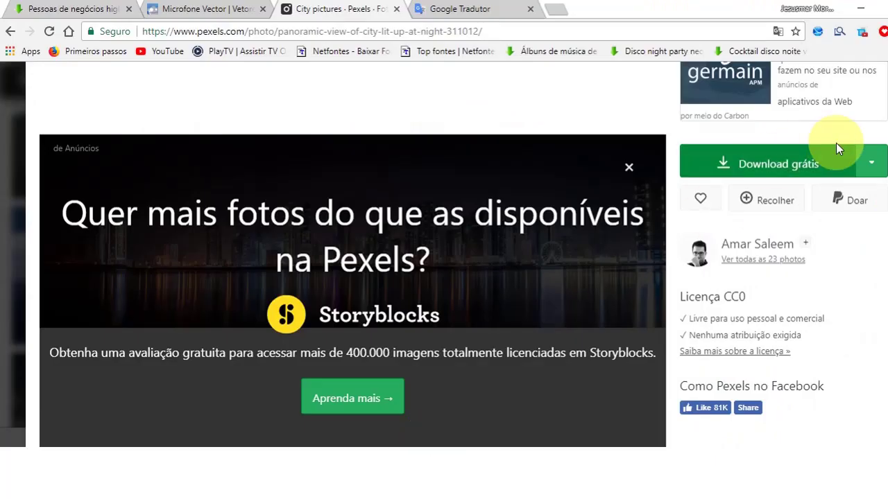
- Enter a custom download size of 960 x 960 for the city photo
{"action": "left_click", "coordinate": [869, 166]}
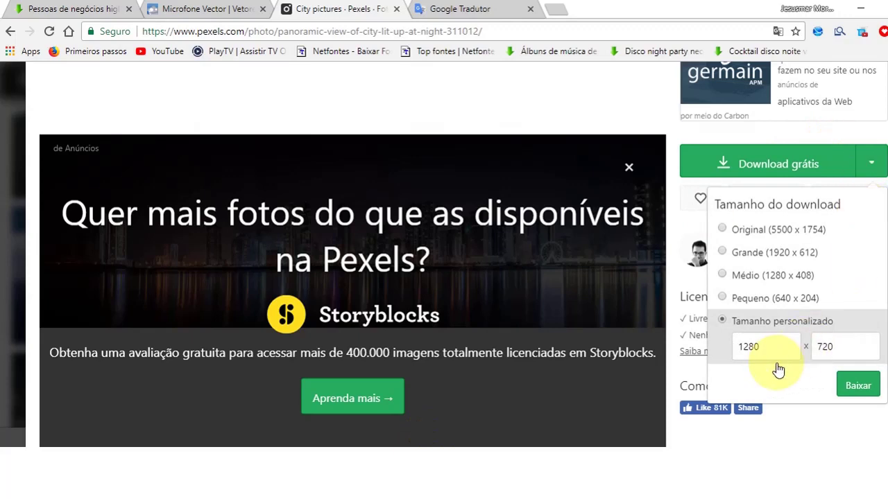
{"action": "left_click_drag", "start_coordinate": [766, 347], "coordinate": [719, 346]}
{"action": "left_click", "coordinate": [698, 349]}
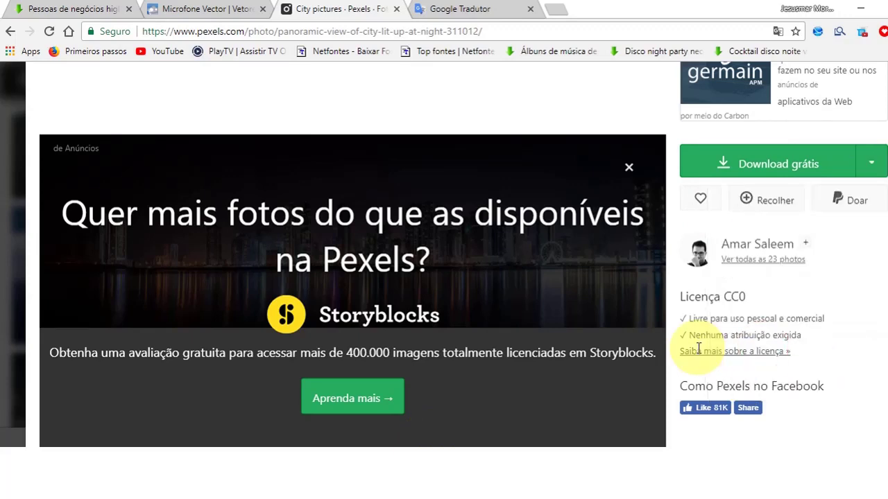
{"action": "left_click", "coordinate": [871, 164]}
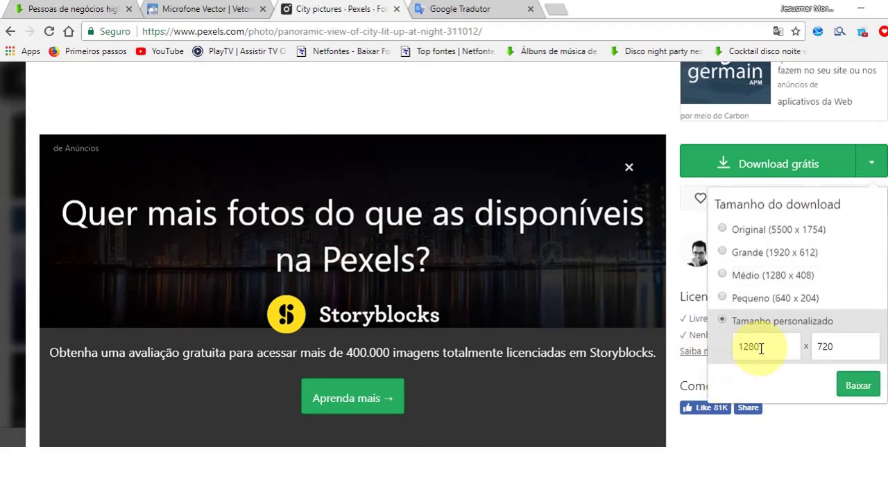
{"action": "left_click_drag", "start_coordinate": [762, 348], "coordinate": [737, 348]}
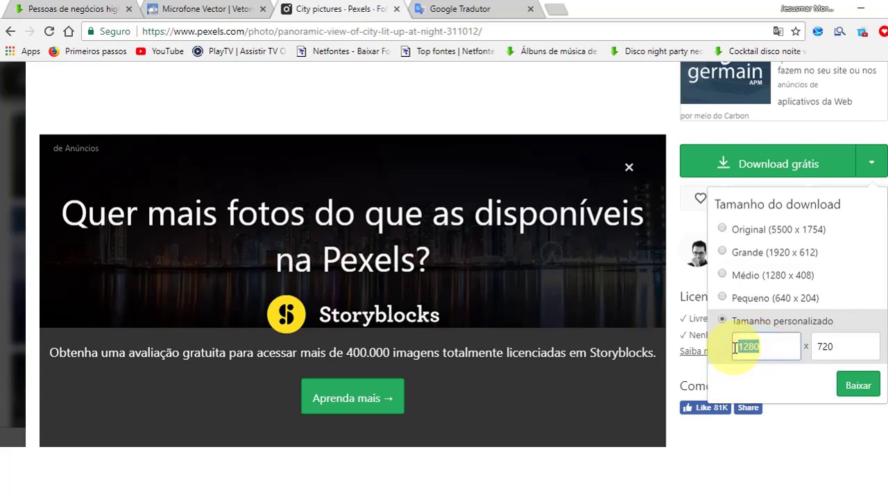
{"action": "type", "text": "960"}
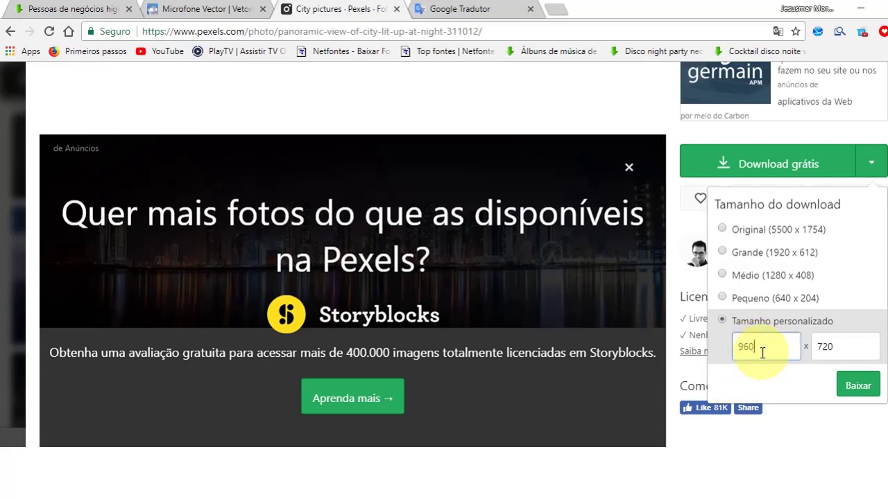
{"action": "left_click", "coordinate": [846, 346]}
{"action": "type", "text": "9"}
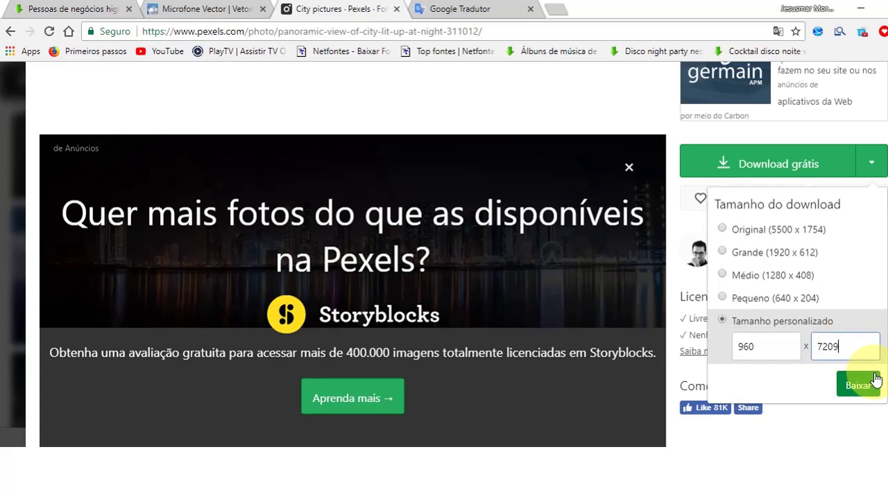
{"action": "type", "text": "09"}
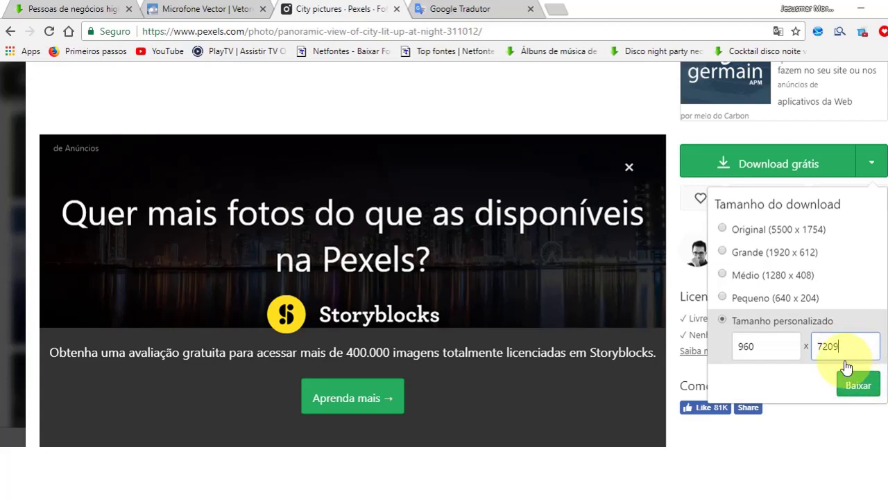
{"action": "type", "text": "60"}
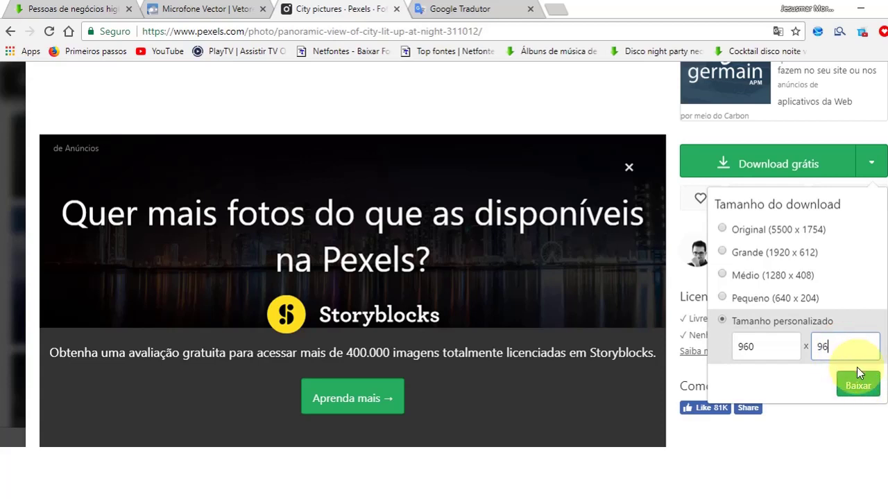
- Save the 960 x 960 photo and reveal it in the Aualas folder
{"action": "left_click", "coordinate": [852, 387]}
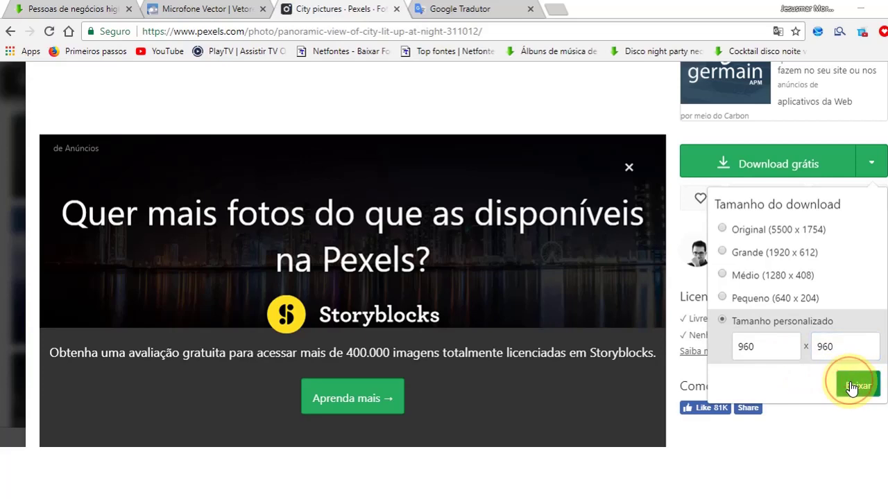
{"action": "left_click", "coordinate": [350, 342]}
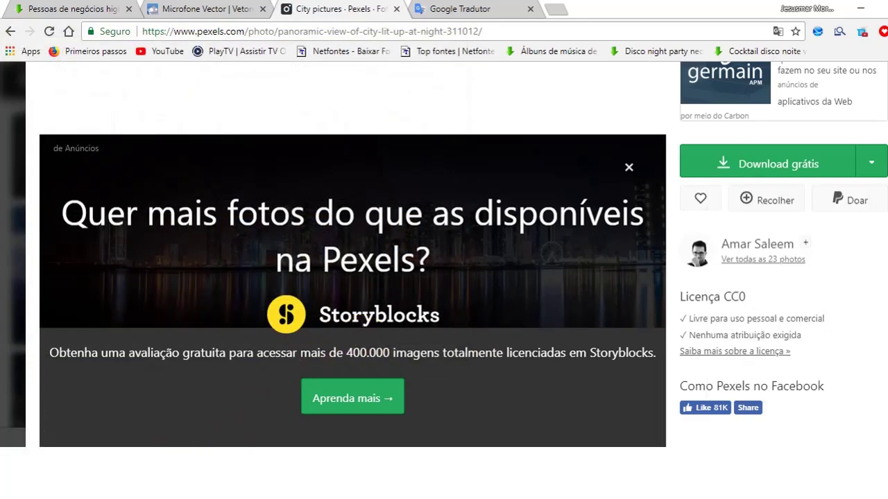
{"action": "left_click", "coordinate": [163, 471]}
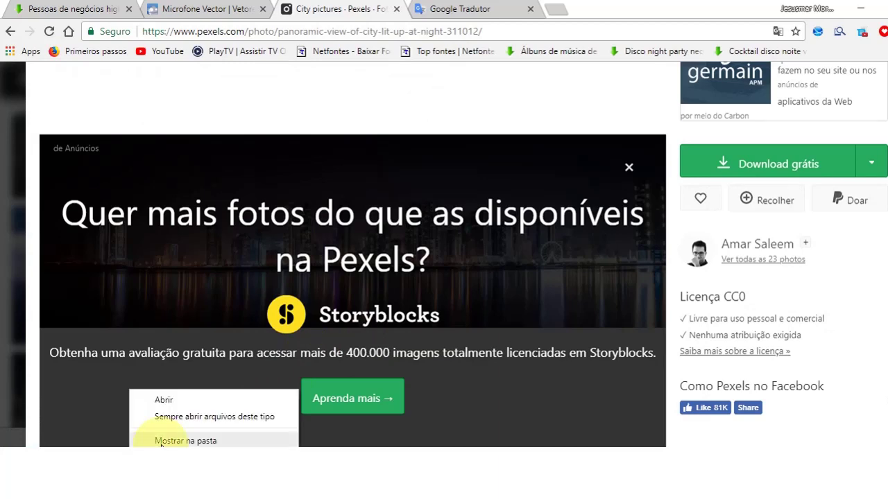
{"action": "left_click", "coordinate": [185, 441]}
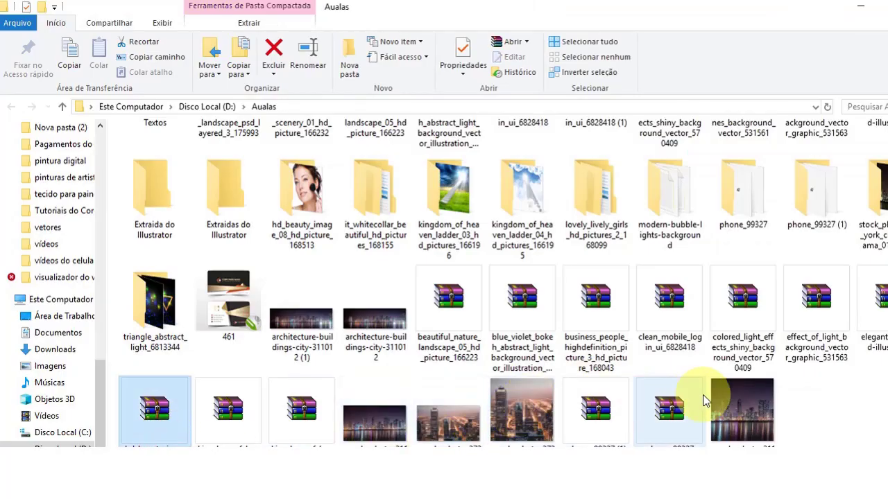
- Preview the square pexels-photo-311012 (1) image, then switch back to Pexels
{"action": "left_click", "coordinate": [741, 402]}
{"action": "double_click", "coordinate": [741, 403]}
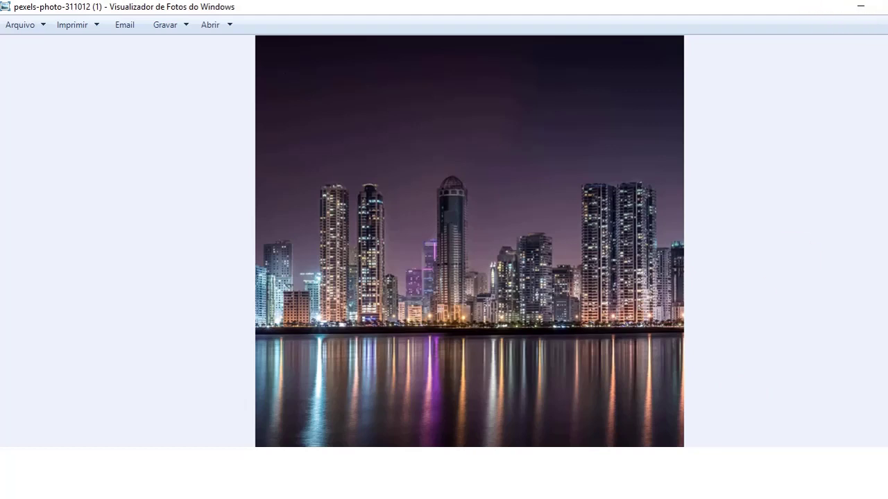
{"action": "left_click", "coordinate": [860, 5]}
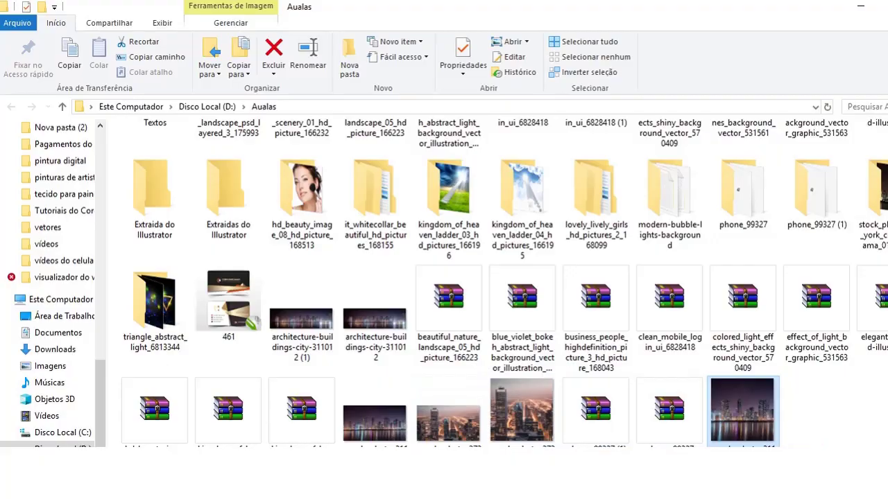
{"action": "key", "text": "alt+Tab"}
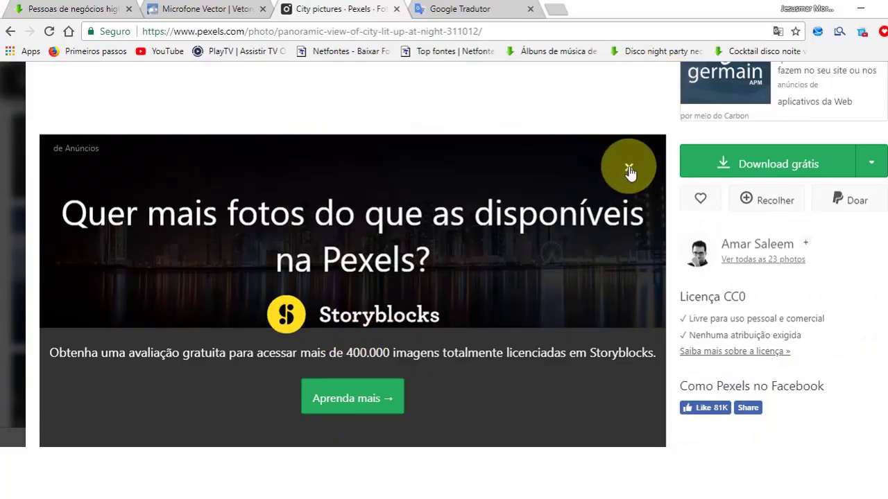
- Dismiss the Storyblocks ad and briefly view the city photo enlarged
{"action": "left_click", "coordinate": [629, 172]}
{"action": "left_click", "coordinate": [555, 162]}
{"action": "left_click", "coordinate": [664, 241]}
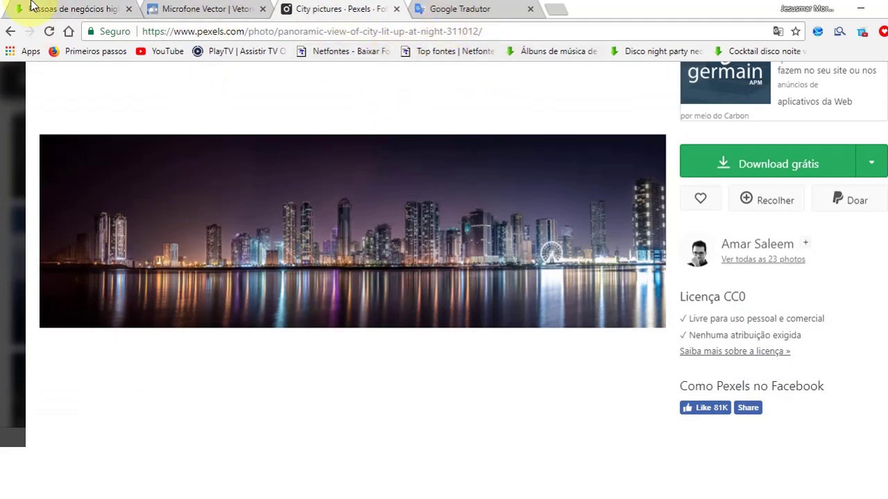
- Browse the free PSD listing and open the Clean mobile login ui page
{"action": "left_click", "coordinate": [52, 14]}
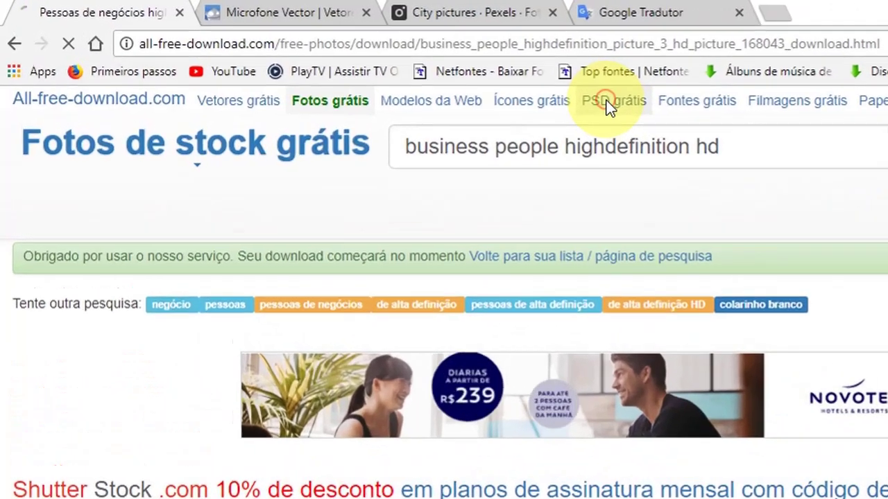
{"action": "left_click", "coordinate": [437, 75]}
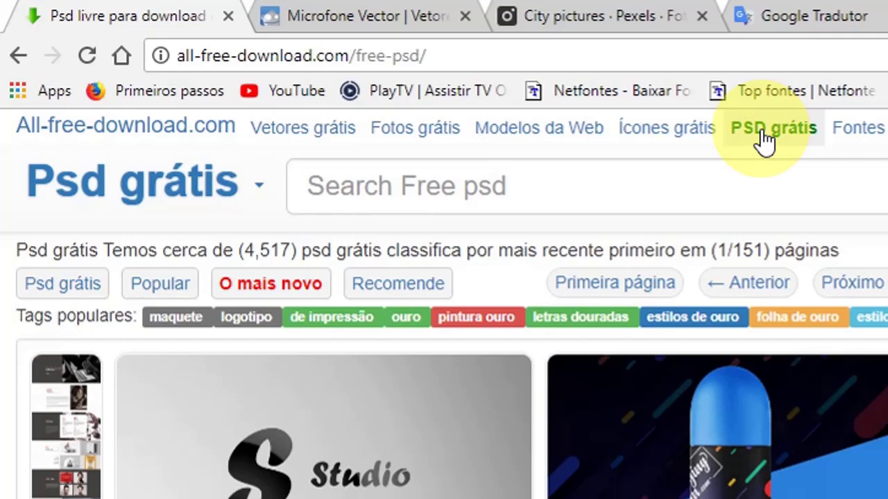
{"action": "scroll", "coordinate": [763, 139], "scroll_direction": "down", "scroll_amount": 3}
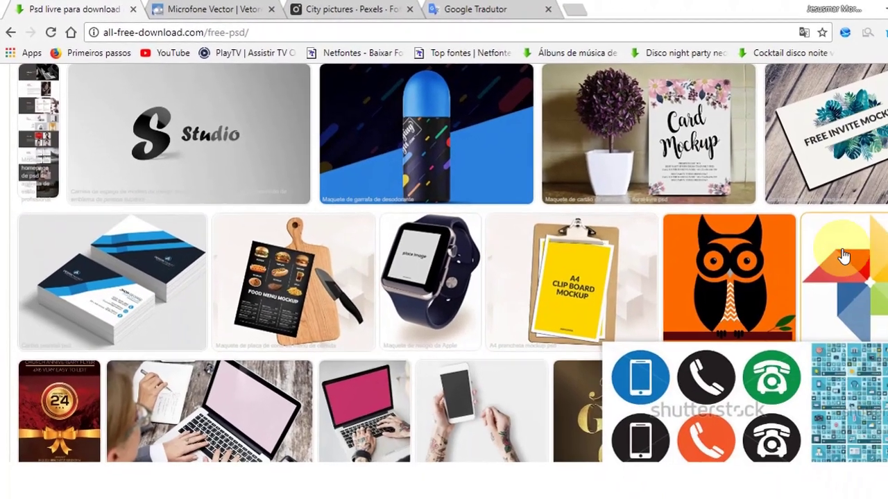
{"action": "scroll", "coordinate": [825, 240], "scroll_direction": "down", "scroll_amount": 1}
{"action": "scroll", "coordinate": [825, 241], "scroll_direction": "down", "scroll_amount": 1}
{"action": "scroll", "coordinate": [759, 233], "scroll_direction": "up", "scroll_amount": 3}
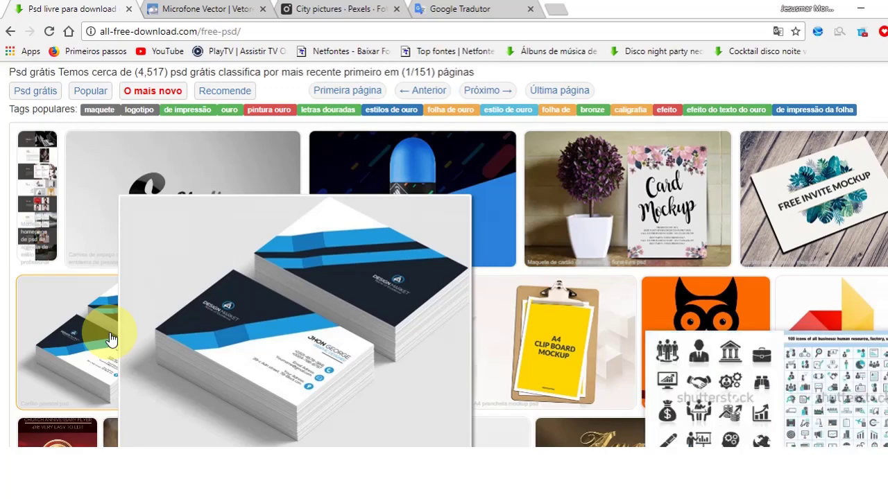
{"action": "scroll", "coordinate": [184, 292], "scroll_direction": "down", "scroll_amount": 2}
{"action": "scroll", "coordinate": [194, 278], "scroll_direction": "down", "scroll_amount": 2}
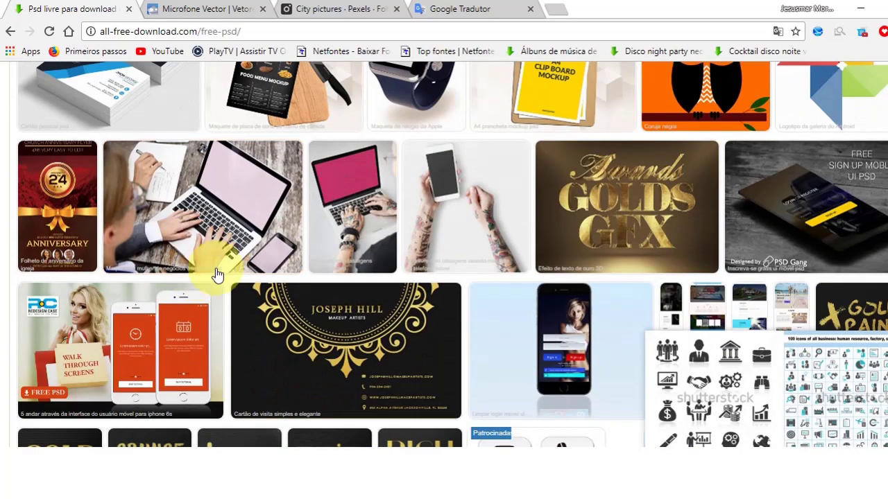
{"action": "scroll", "coordinate": [215, 273], "scroll_direction": "down", "scroll_amount": 1}
{"action": "scroll", "coordinate": [312, 267], "scroll_direction": "down", "scroll_amount": 1}
{"action": "scroll", "coordinate": [416, 253], "scroll_direction": "up", "scroll_amount": 2}
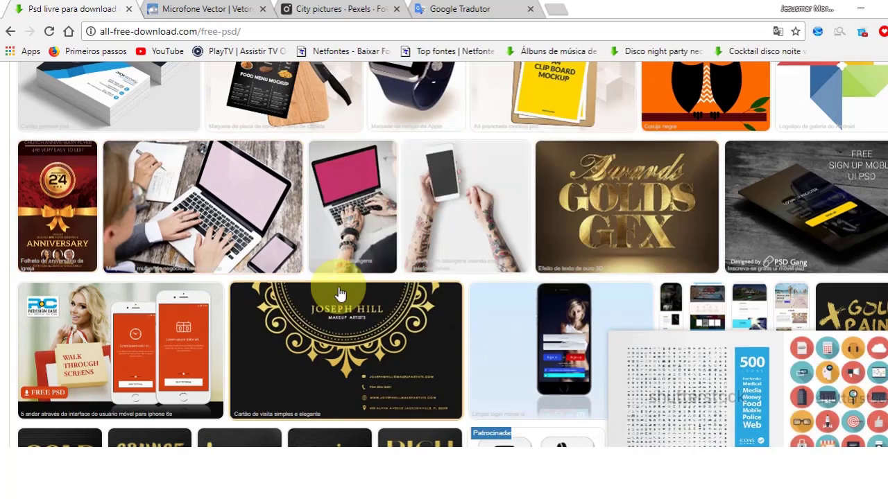
{"action": "scroll", "coordinate": [343, 291], "scroll_direction": "down", "scroll_amount": 3}
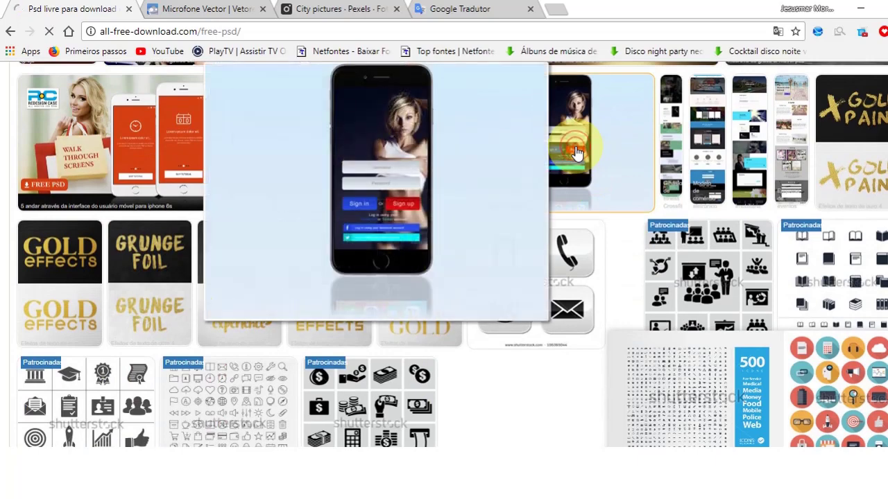
{"action": "left_click", "coordinate": [577, 153]}
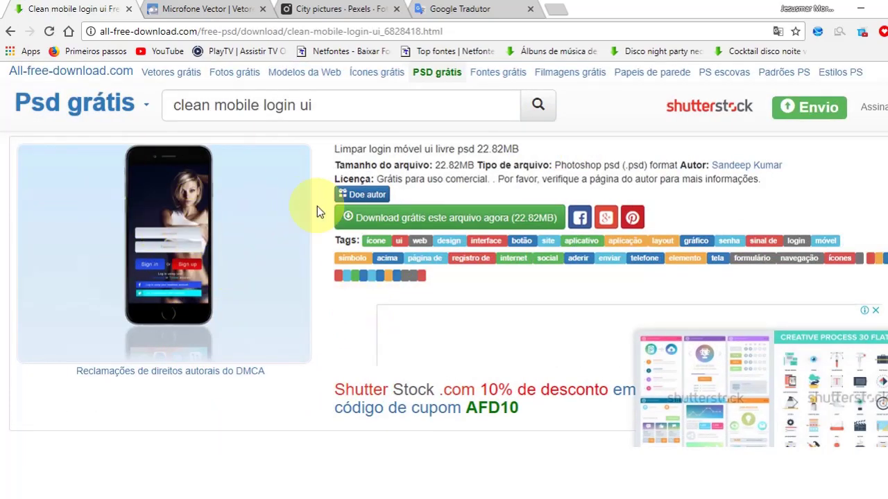
- Download the clean_mobile_login_ui_6828418 (1) ZIP into D:\Aualas
{"action": "left_click", "coordinate": [374, 219]}
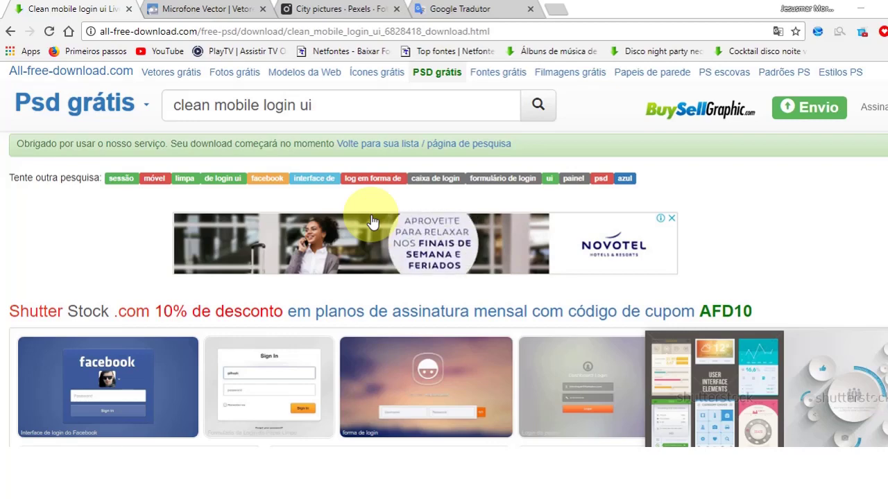
{"action": "left_click_drag", "start_coordinate": [376, 49], "coordinate": [405, 49]}
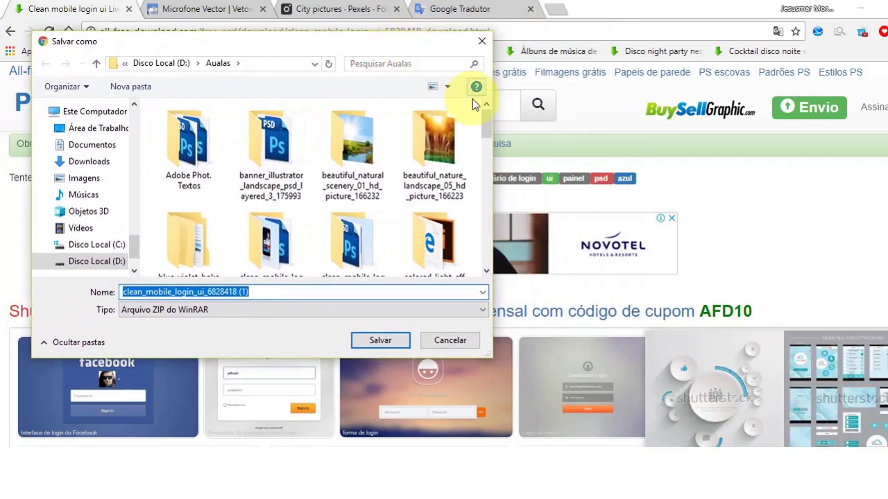
{"action": "left_click", "coordinate": [371, 339]}
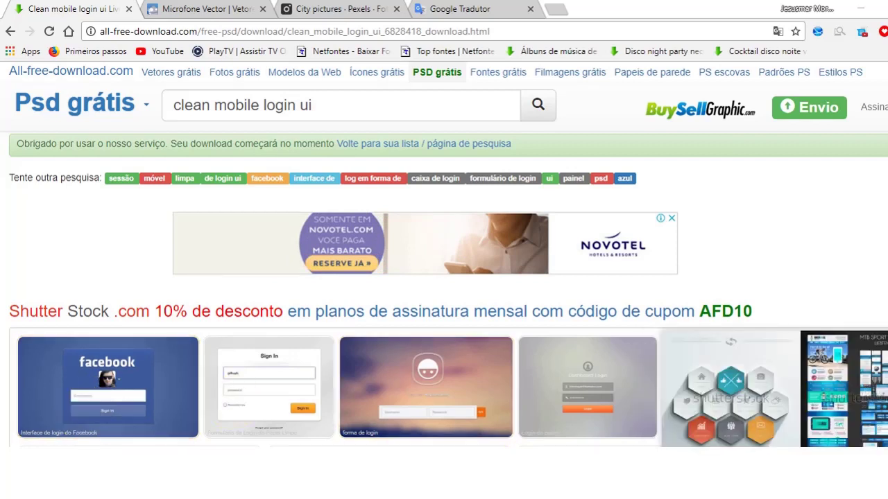
- Extract the login UI ZIP with WinRAR into its own folder, replacing all files
{"action": "right_click", "coordinate": [153, 475]}
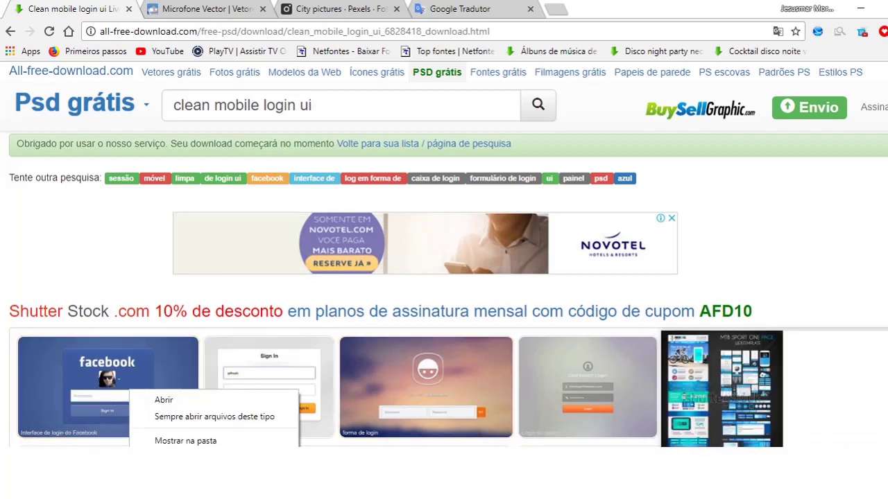
{"action": "left_click", "coordinate": [174, 441]}
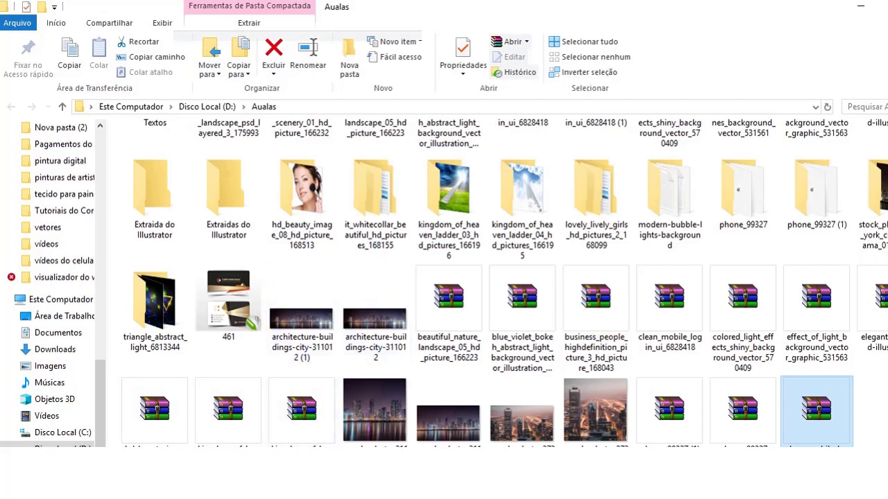
{"action": "left_click", "coordinate": [819, 433]}
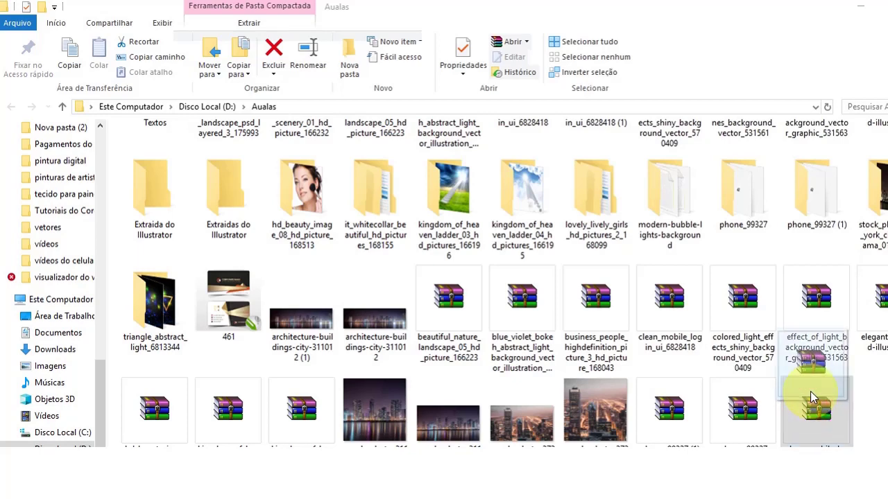
{"action": "right_click", "coordinate": [816, 423]}
{"action": "mouse_move", "coordinate": [642, 217]}
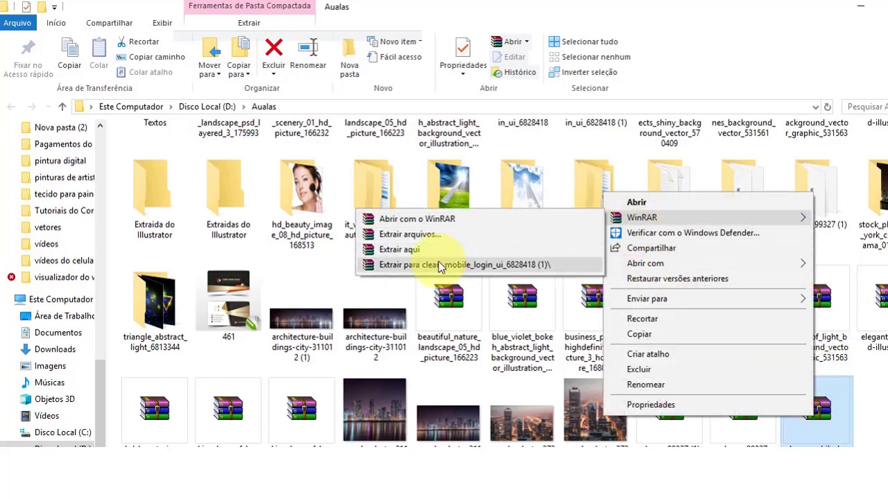
{"action": "left_click", "coordinate": [432, 265]}
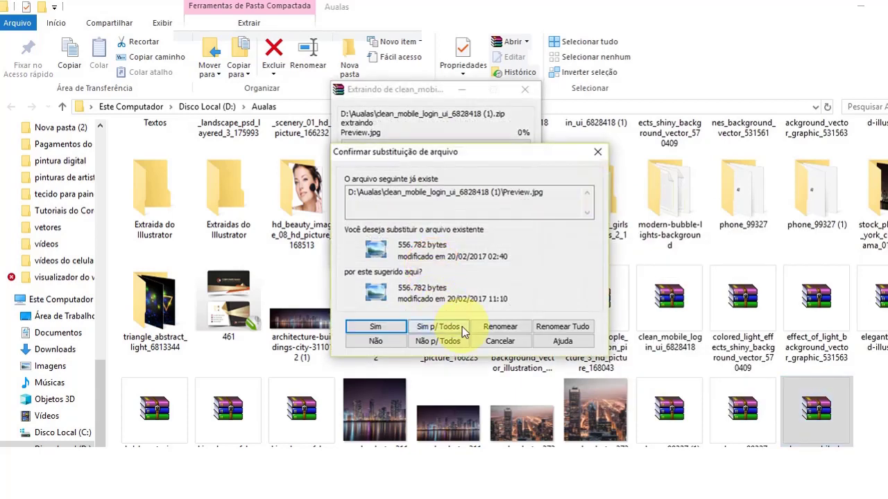
{"action": "left_click", "coordinate": [450, 327]}
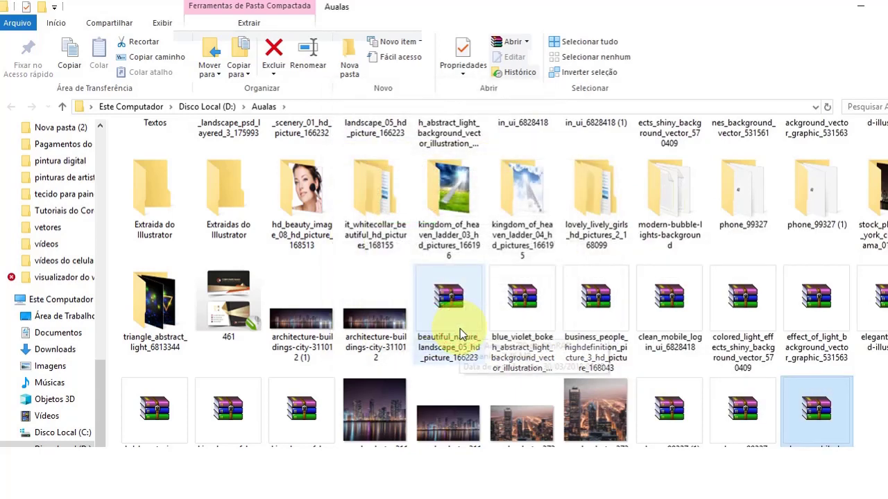
- Open the extracted folder, check the Preview image, and bring up the PSD's options
{"action": "scroll", "coordinate": [558, 294], "scroll_direction": "up", "scroll_amount": 2}
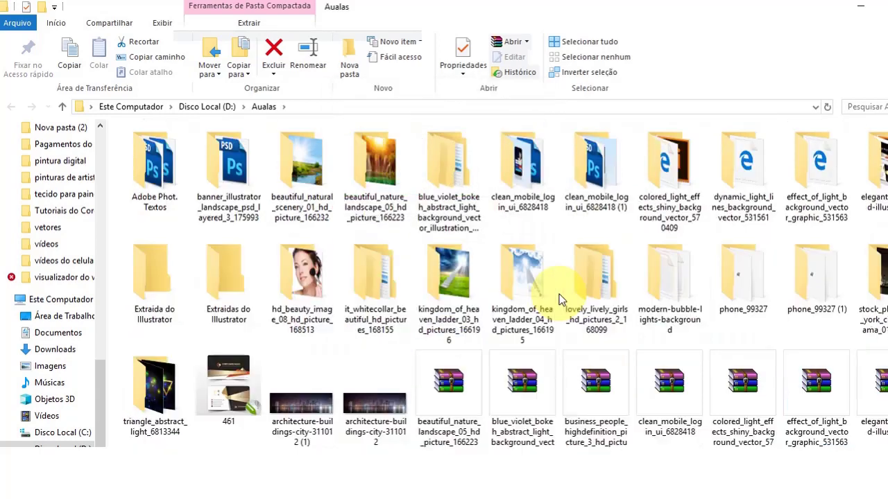
{"action": "double_click", "coordinate": [596, 170]}
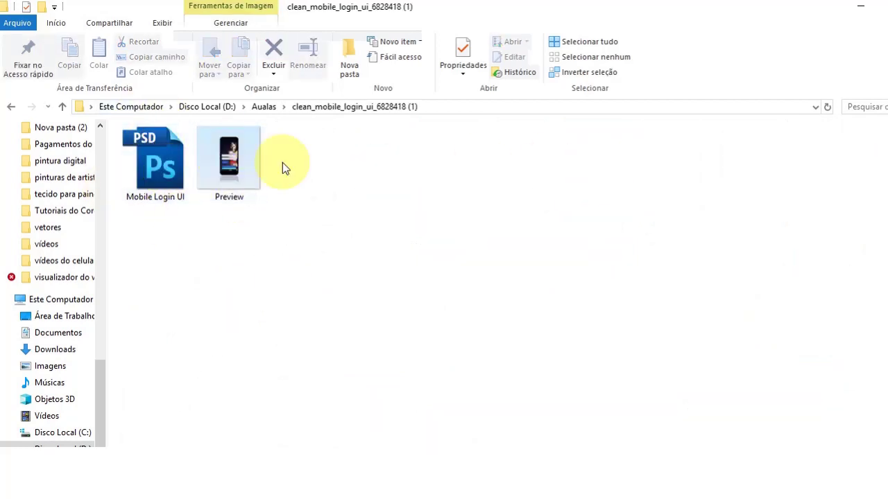
{"action": "double_click", "coordinate": [243, 153]}
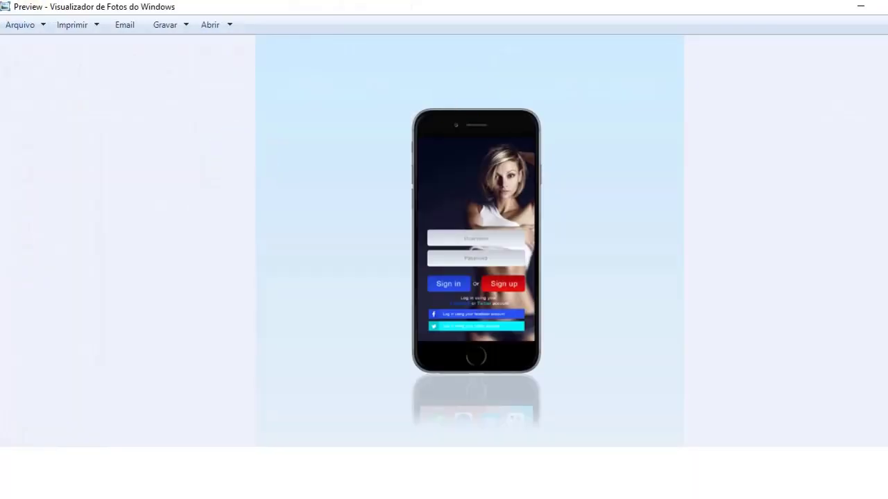
{"action": "key", "text": "alt+F4"}
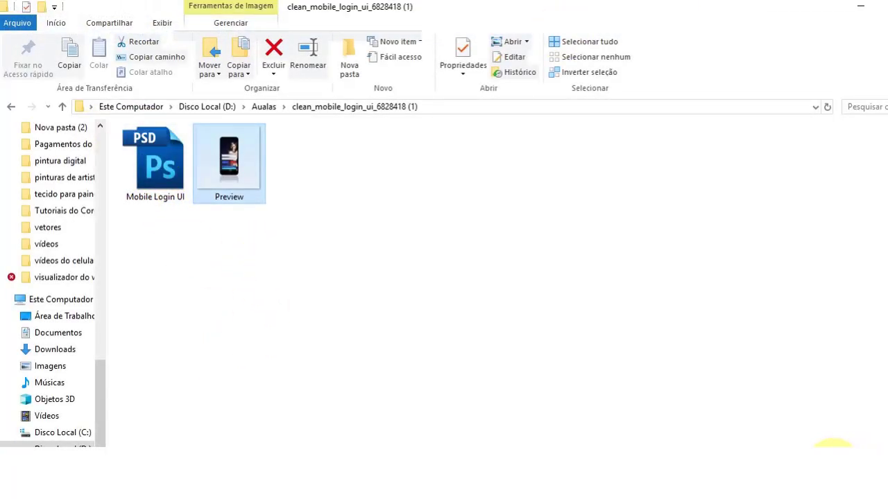
{"action": "right_click", "coordinate": [152, 175]}
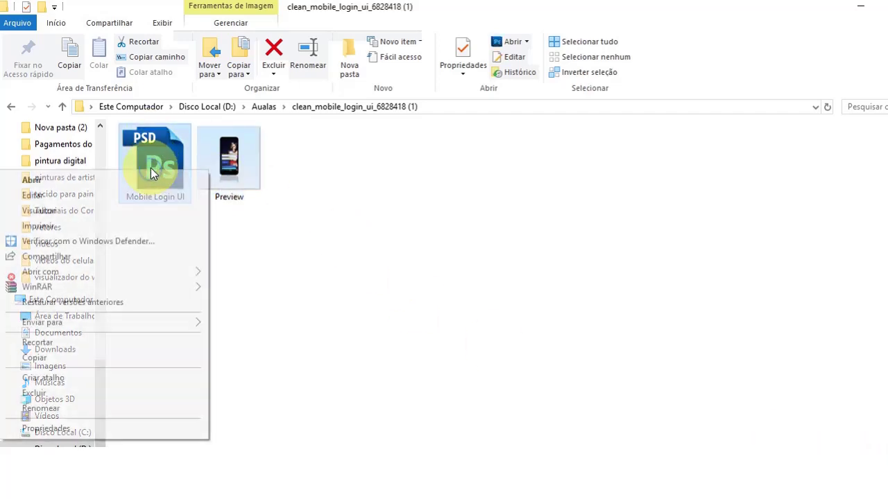
- Open Mobile Login UI.psd, keeping layers and assigning Adobe RGB (1998)
{"action": "left_click", "coordinate": [21, 187]}
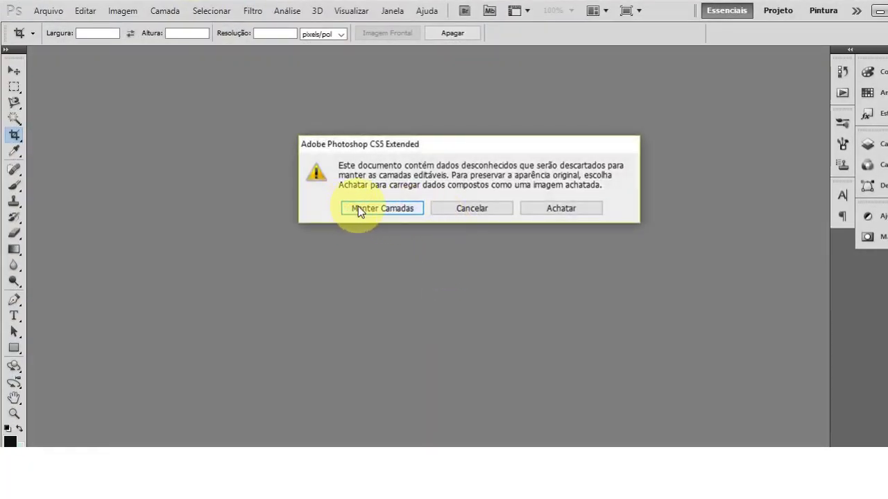
{"action": "left_click_drag", "start_coordinate": [451, 146], "coordinate": [471, 138]}
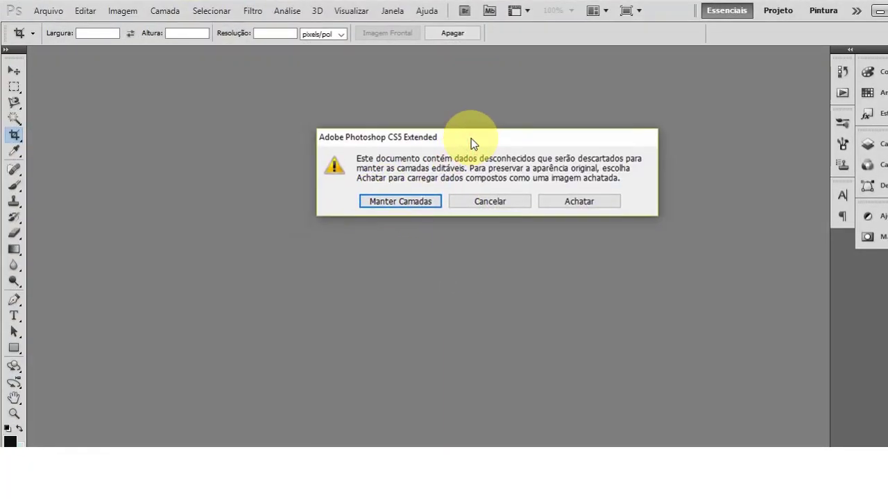
{"action": "left_click", "coordinate": [378, 203]}
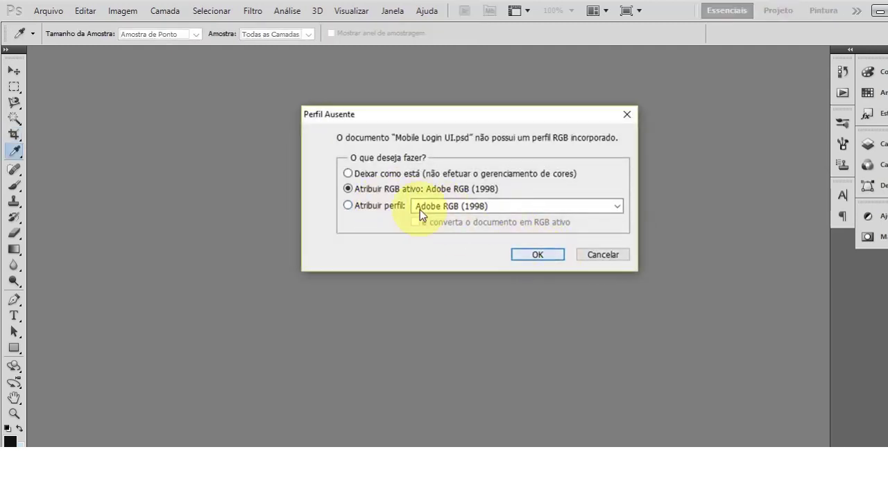
{"action": "left_click", "coordinate": [528, 256]}
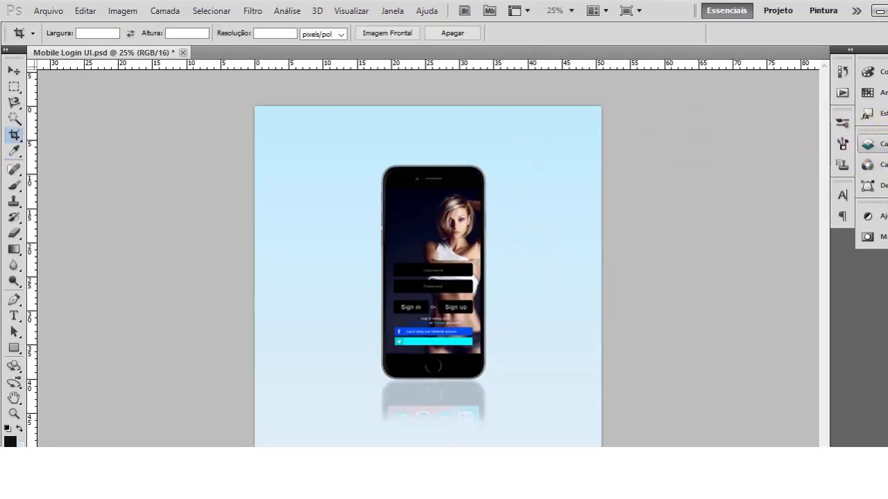
- Zoom the mockup to 50% and select only the Phone group in Layers
{"action": "left_click", "coordinate": [875, 144]}
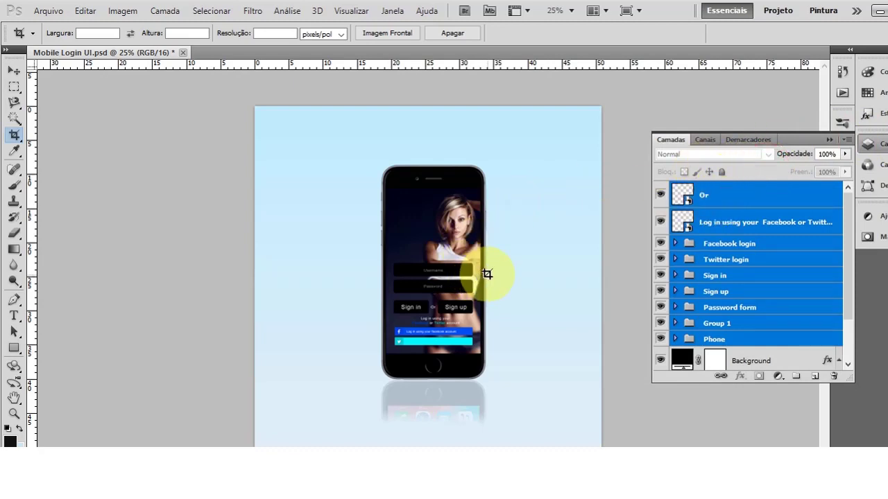
{"action": "key", "text": "ctrl+plus"}
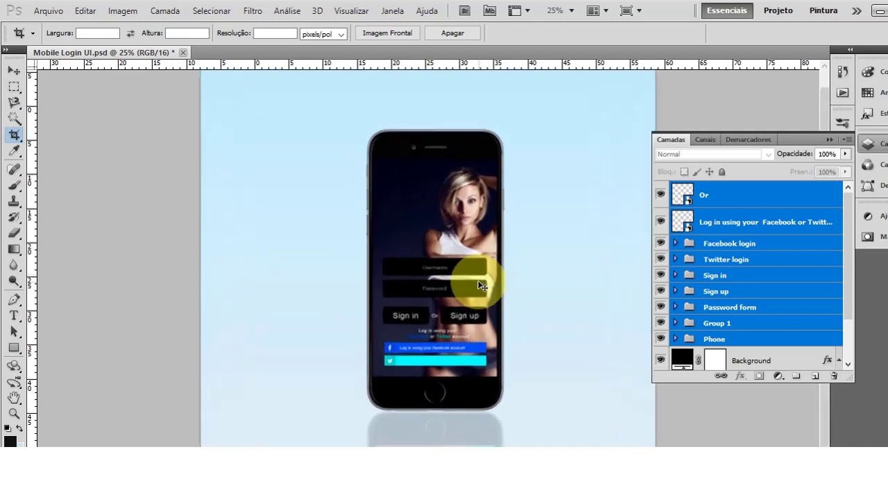
{"action": "key", "text": "ctrl+plus"}
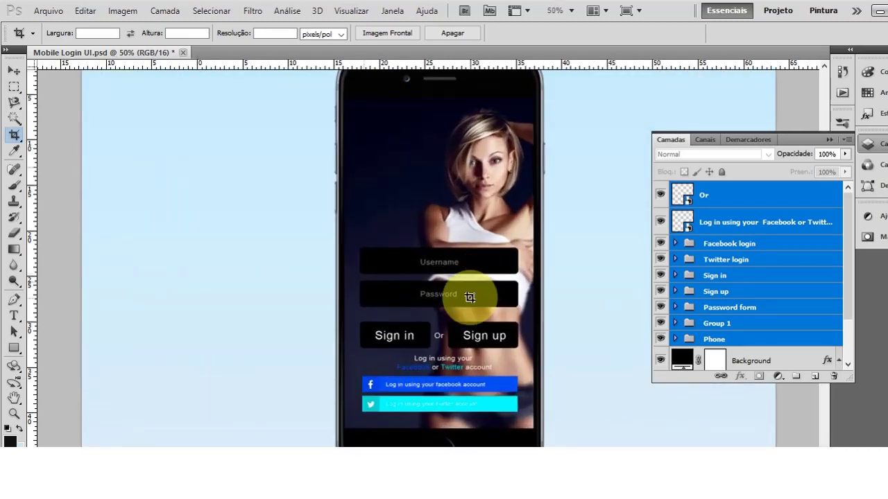
{"action": "key", "text": "alt"}
{"action": "scroll", "coordinate": [485, 205], "scroll_direction": "up", "scroll_amount": 1}
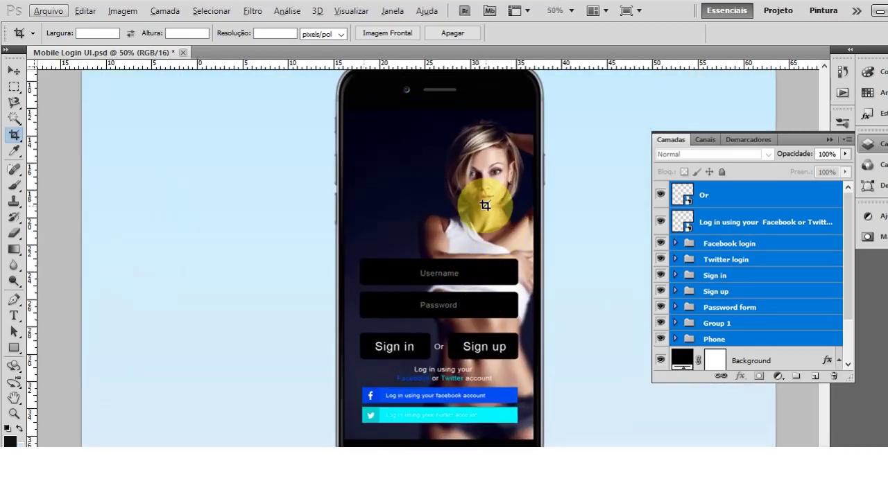
{"action": "scroll", "coordinate": [481, 200], "scroll_direction": "up", "scroll_amount": 1}
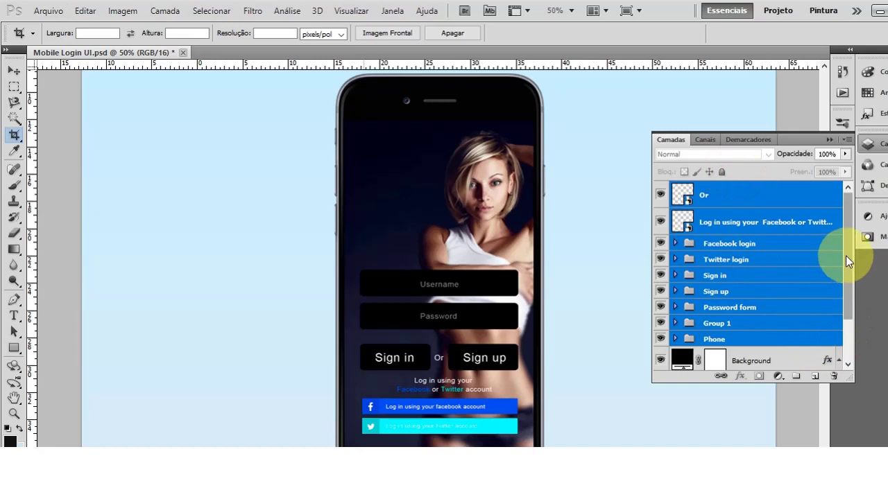
{"action": "left_click_drag", "start_coordinate": [845, 255], "coordinate": [842, 297]}
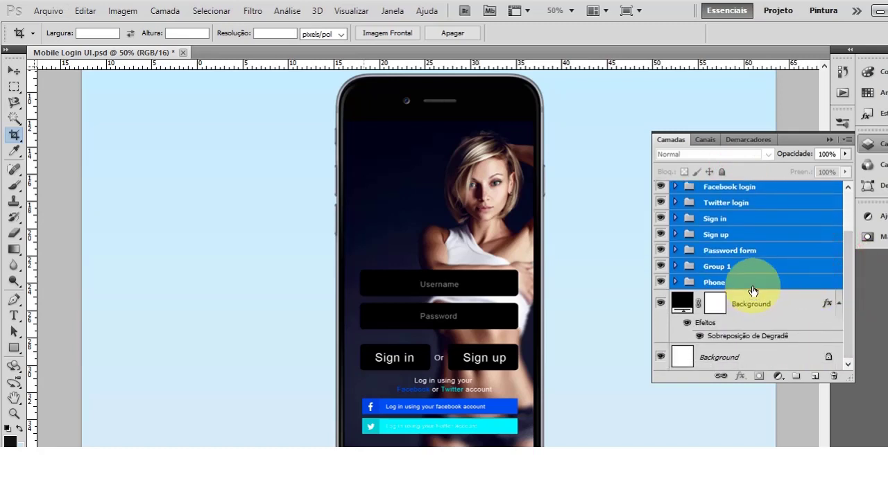
{"action": "left_click", "coordinate": [752, 283]}
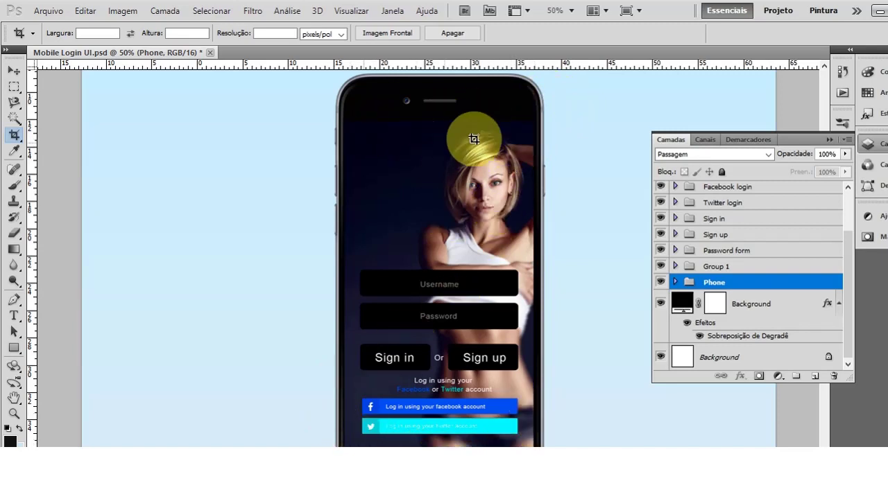
- Hide and reshow the Phone group, then expand it to reveal its layers
{"action": "left_click", "coordinate": [743, 287]}
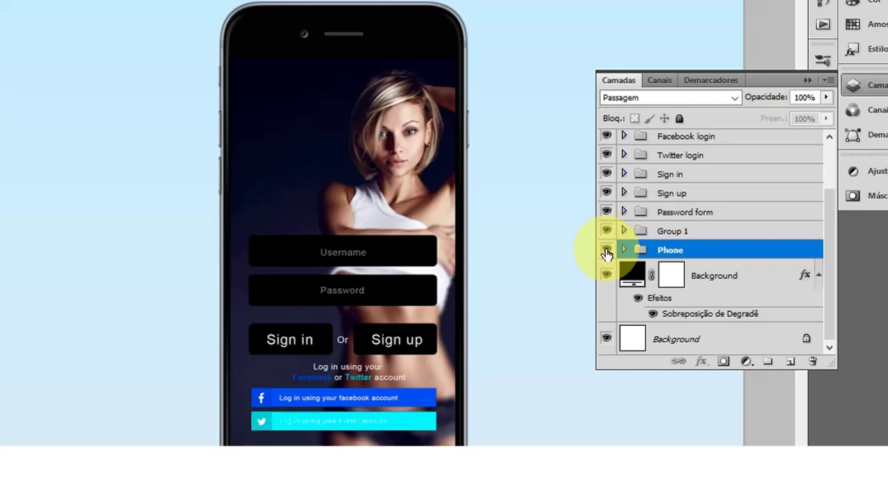
{"action": "left_click", "coordinate": [606, 250]}
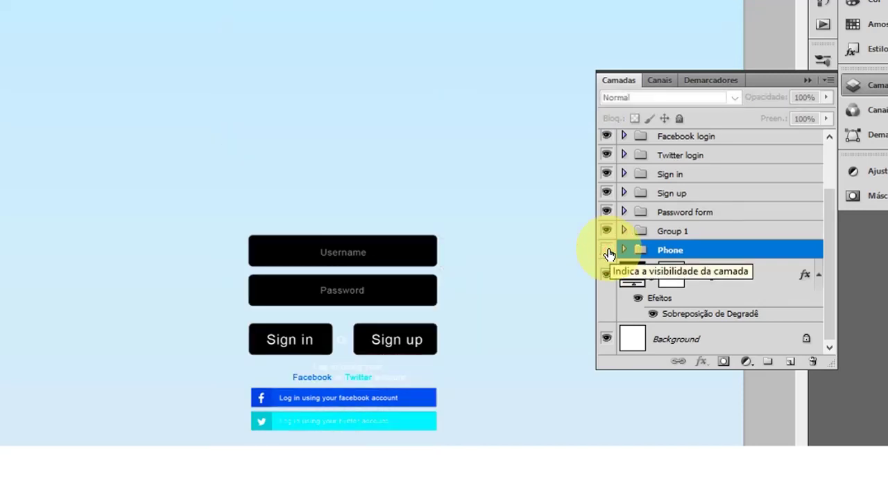
{"action": "left_click", "coordinate": [607, 249]}
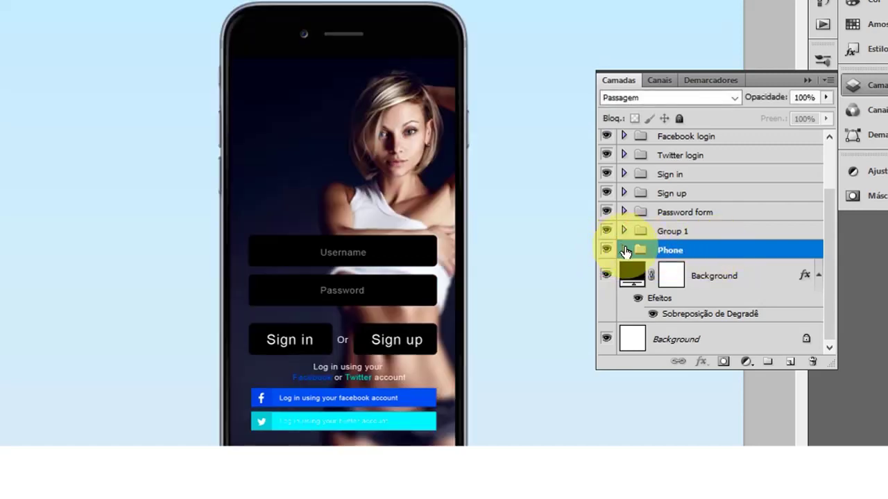
{"action": "left_click", "coordinate": [623, 250]}
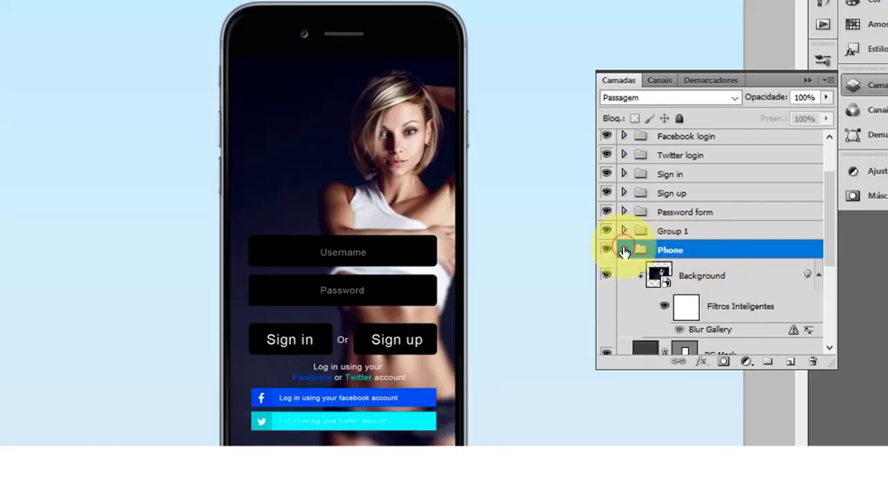
{"action": "mouse_move", "coordinate": [832, 235]}
{"action": "left_mouse_down"}
{"action": "mouse_move", "coordinate": [824, 285]}
{"action": "mouse_move", "coordinate": [824, 252]}
{"action": "left_mouse_up"}
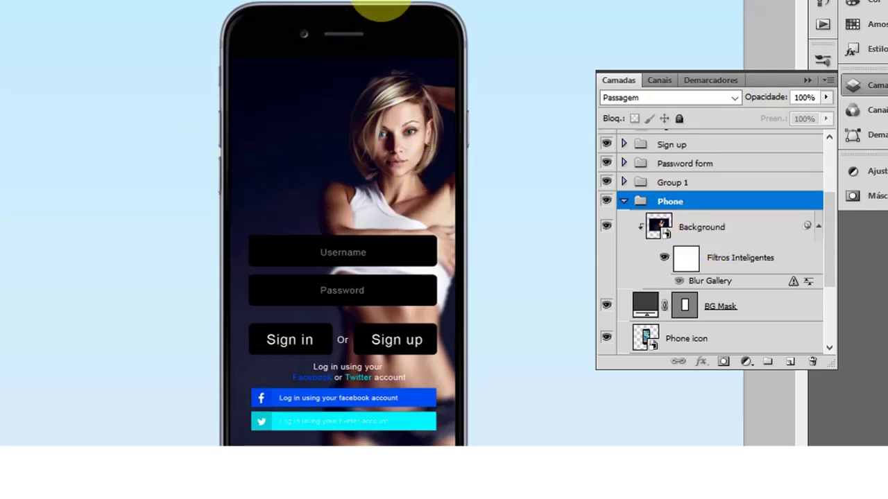
- Hide and reshow the Background photo, BG Mask and Phone icon copy layers to find the woman photo
{"action": "left_click", "coordinate": [607, 228]}
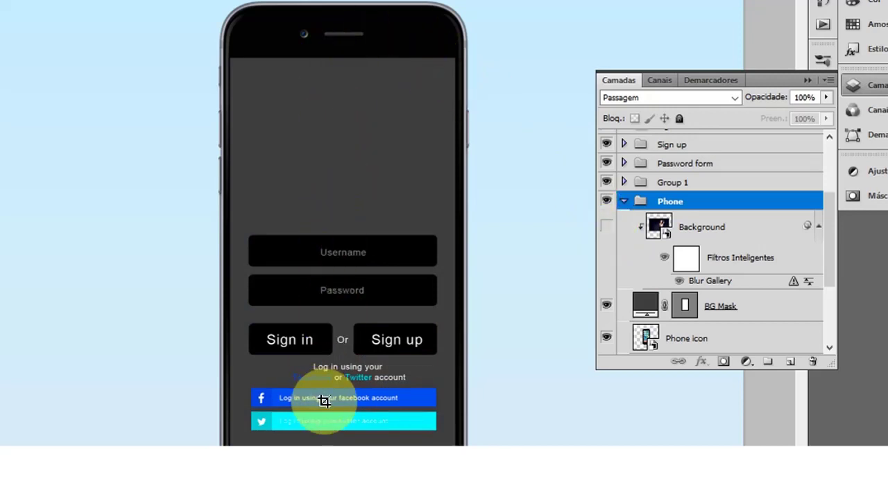
{"action": "left_click_drag", "start_coordinate": [827, 205], "coordinate": [828, 254]}
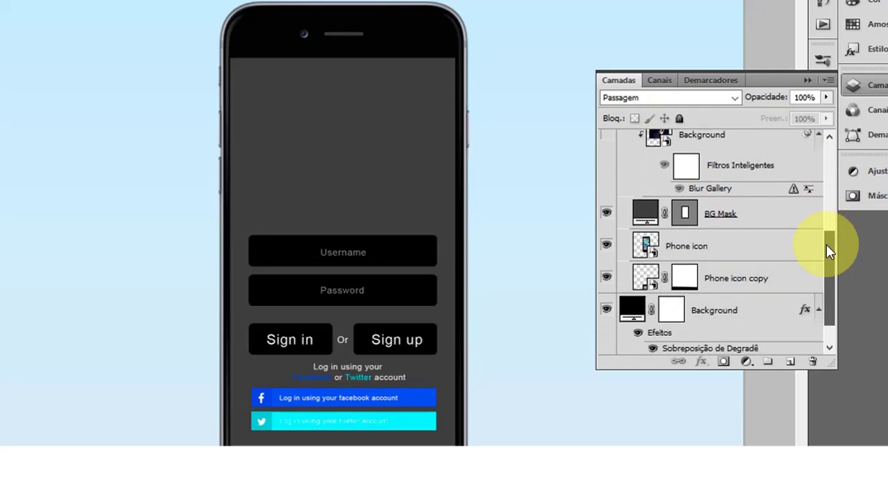
{"action": "left_click", "coordinate": [605, 214]}
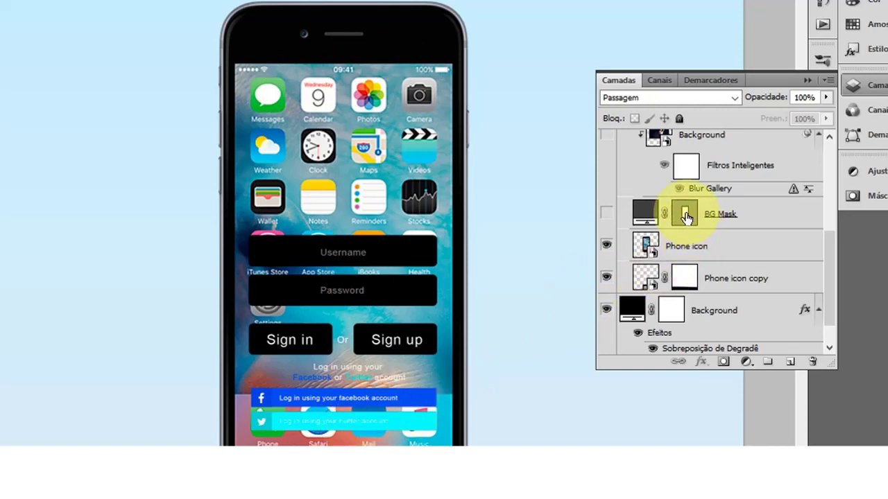
{"action": "left_click", "coordinate": [605, 279]}
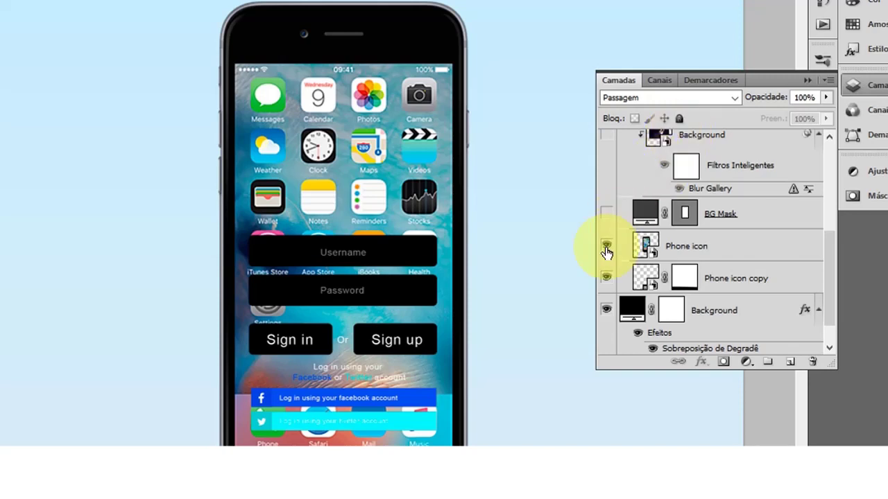
{"action": "left_click", "coordinate": [605, 215]}
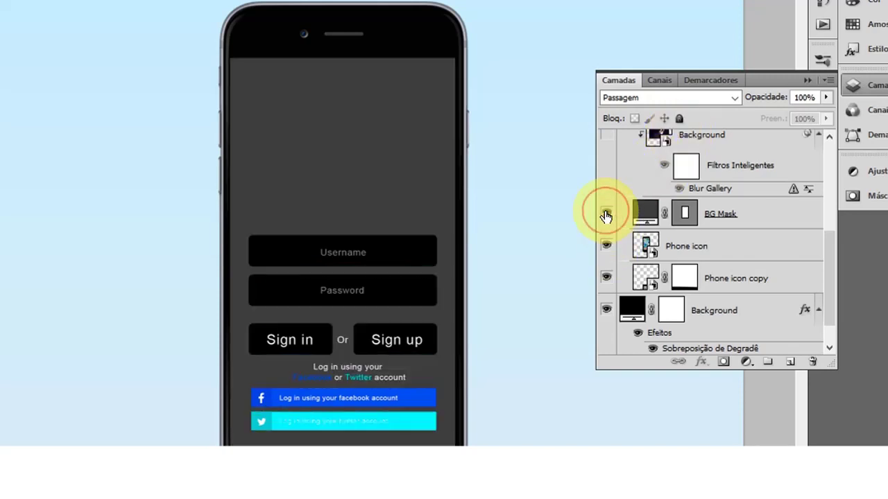
{"action": "left_click", "coordinate": [610, 142]}
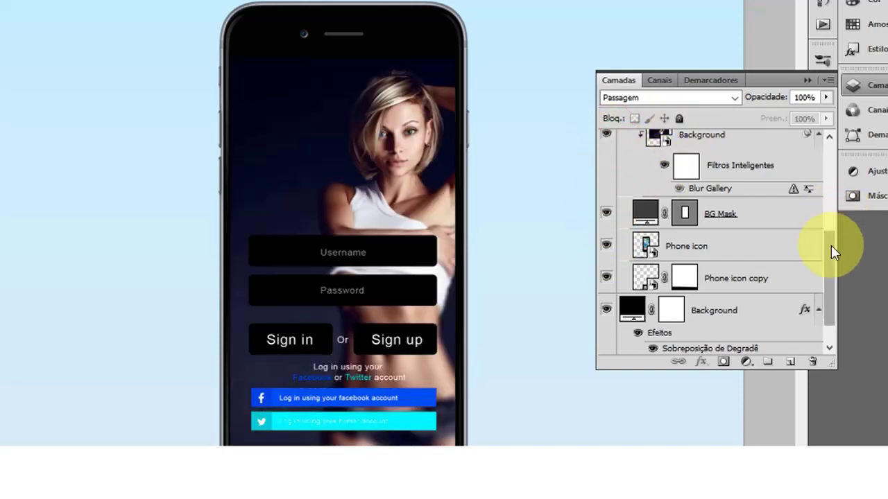
{"action": "left_click_drag", "start_coordinate": [831, 245], "coordinate": [830, 202]}
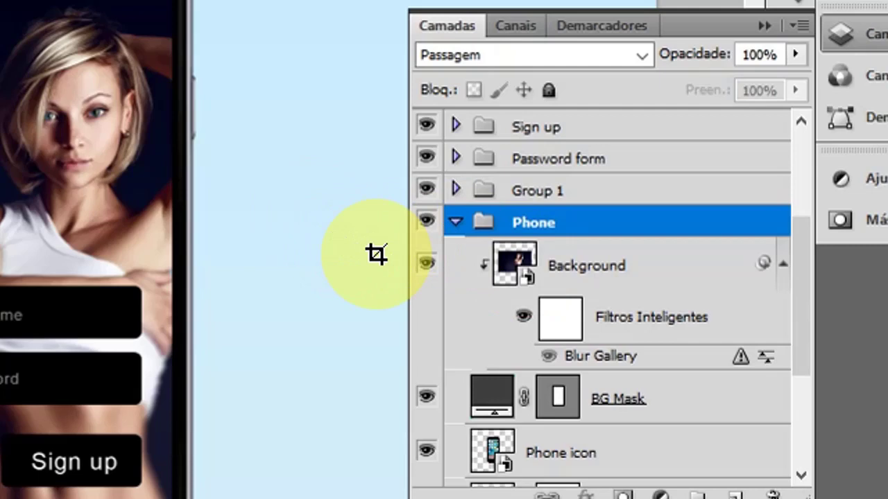
{"action": "double_click", "coordinate": [511, 264]}
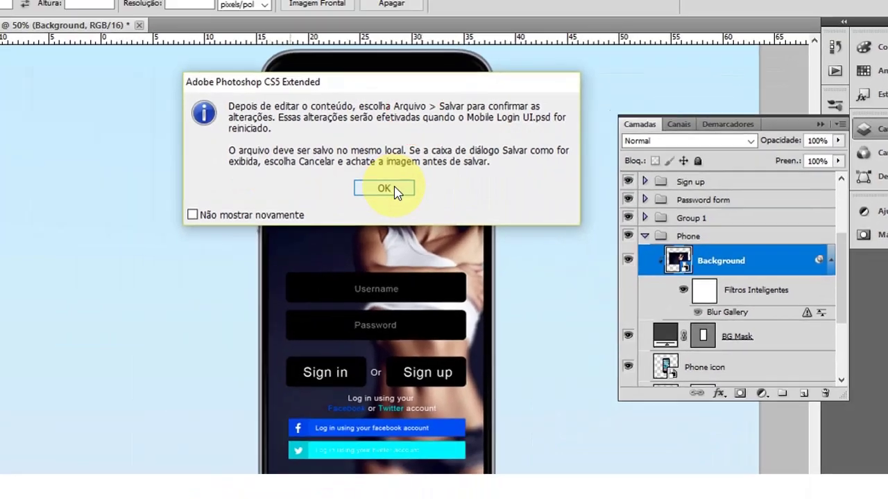
{"action": "left_click", "coordinate": [395, 193]}
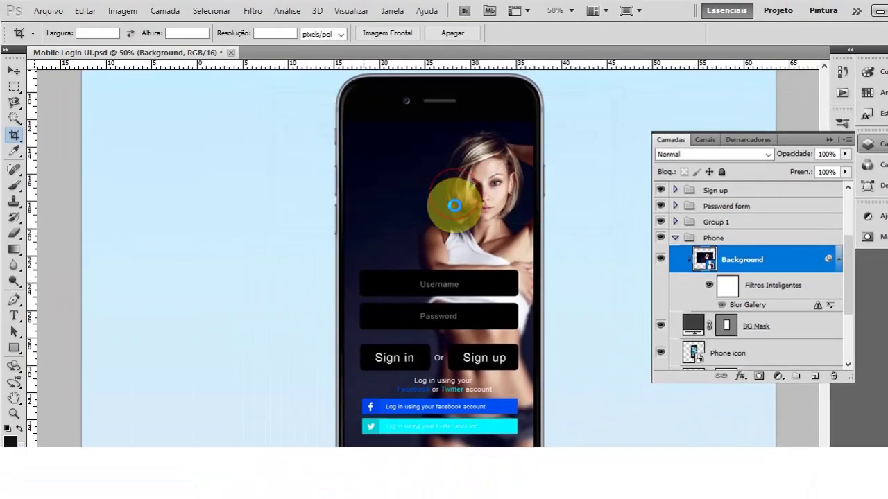
{"action": "left_click", "coordinate": [538, 266]}
{"action": "key", "text": "c"}
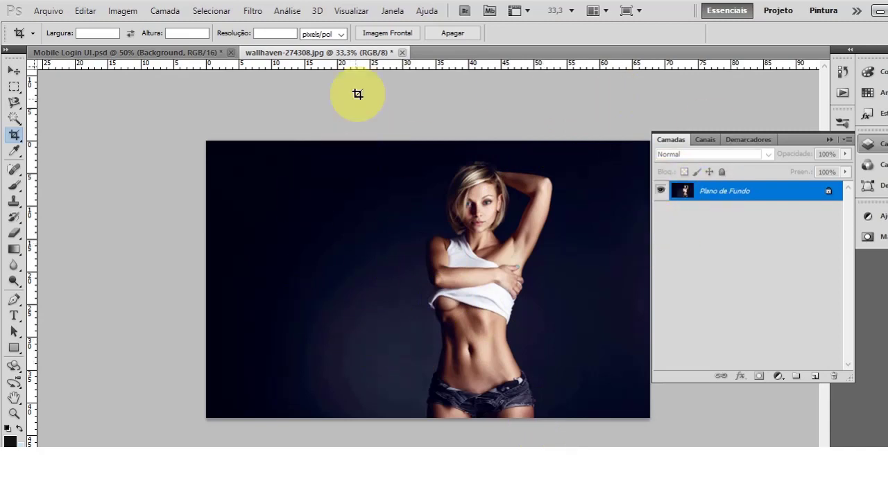
{"action": "left_click", "coordinate": [402, 52]}
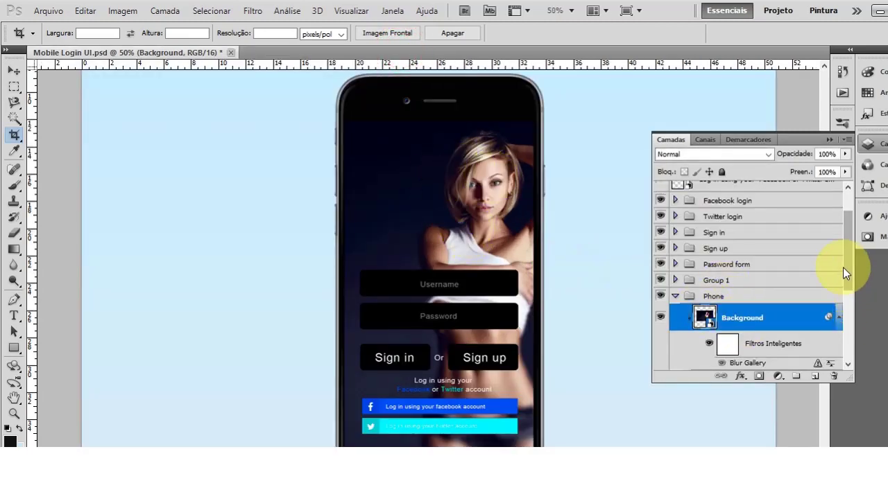
{"action": "left_click_drag", "start_coordinate": [848, 256], "coordinate": [844, 288]}
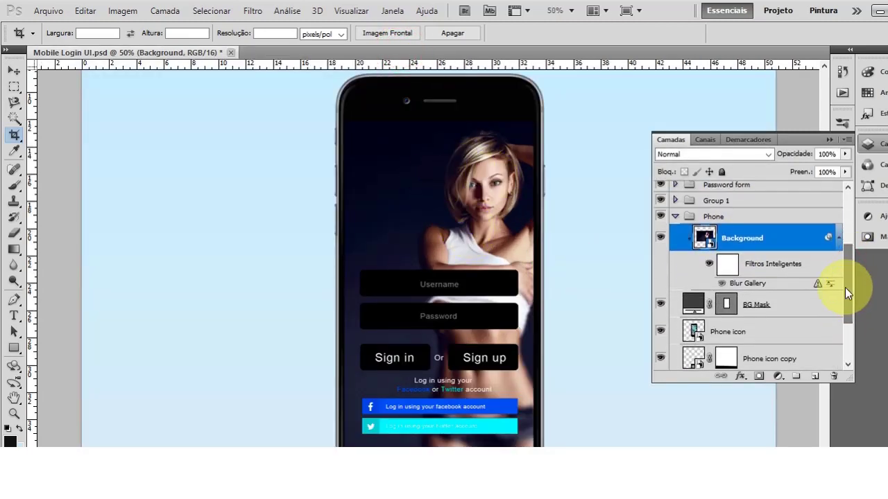
{"action": "left_click", "coordinate": [760, 235]}
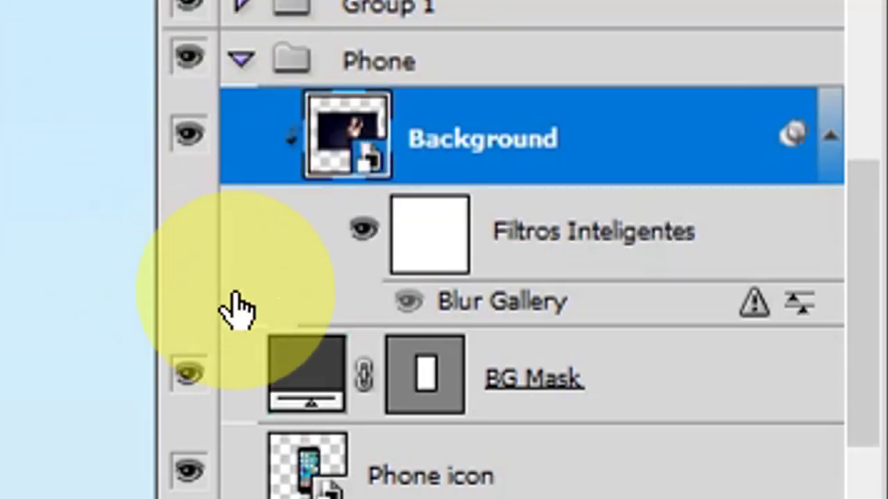
- Choose Replace Contents for the Background smart object layer
{"action": "right_click", "coordinate": [340, 135]}
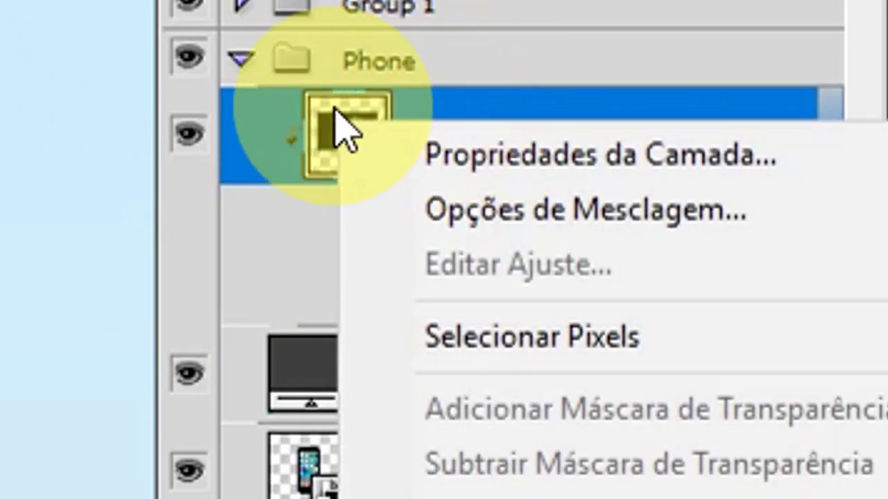
{"action": "right_click", "coordinate": [319, 110]}
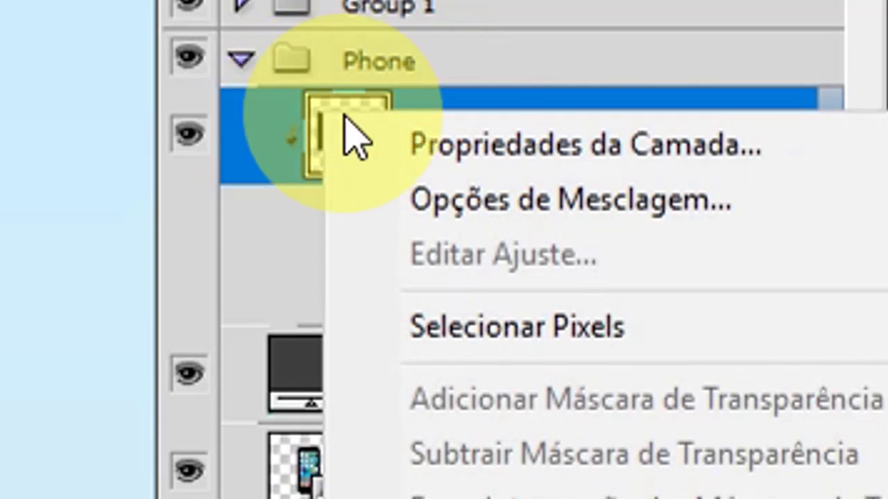
{"action": "left_click", "coordinate": [552, 106]}
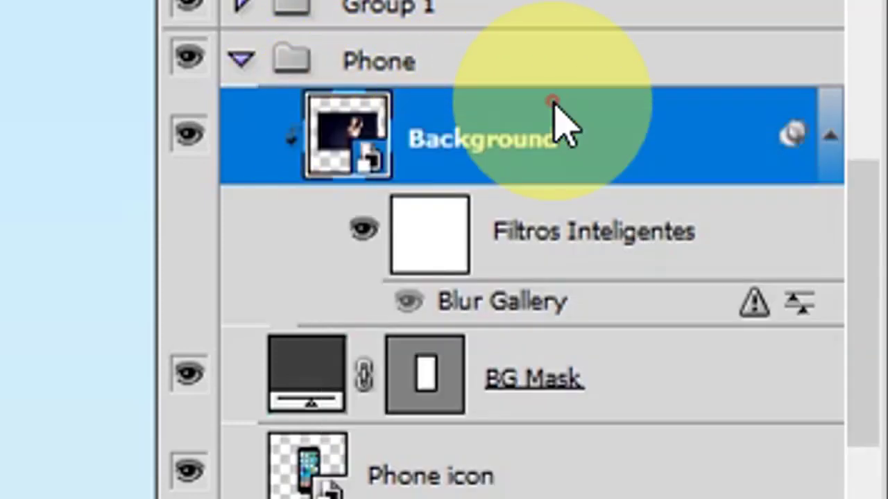
{"action": "right_click", "coordinate": [611, 135]}
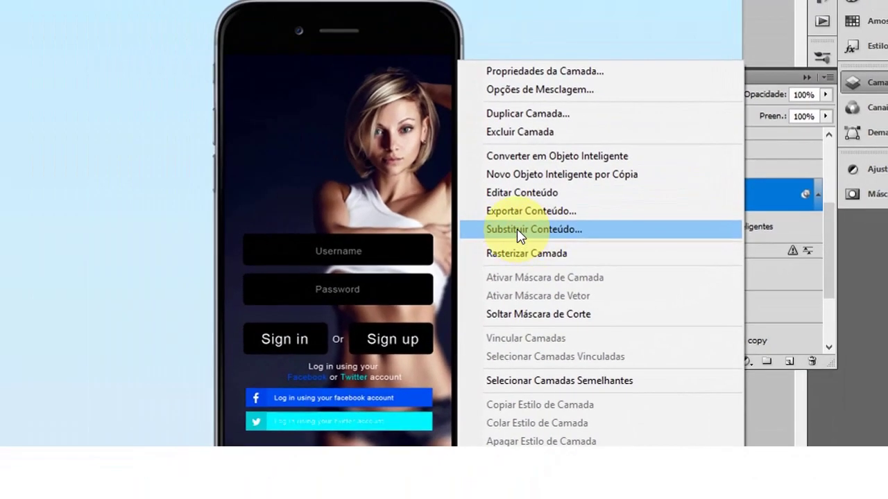
{"action": "left_click", "coordinate": [517, 231]}
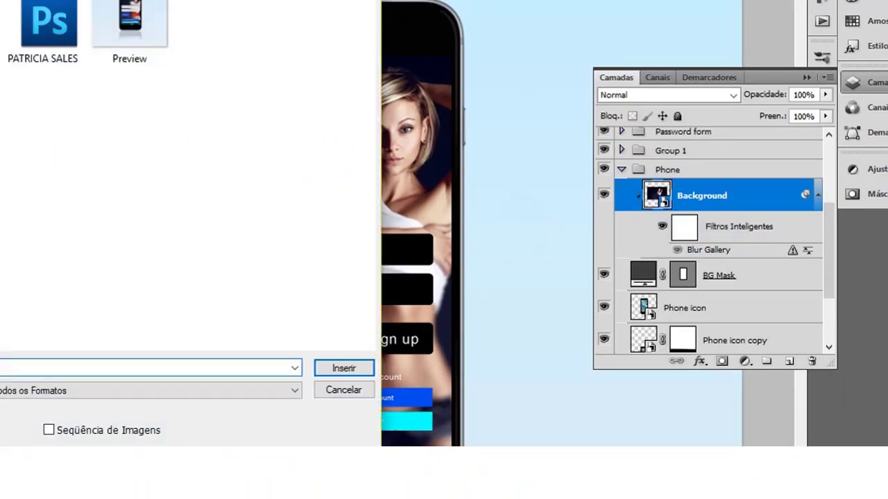
- Place Depositphotos_104741282_original from Imagens > Fazer cartaz as the new background
{"action": "left_click", "coordinate": [47, 235]}
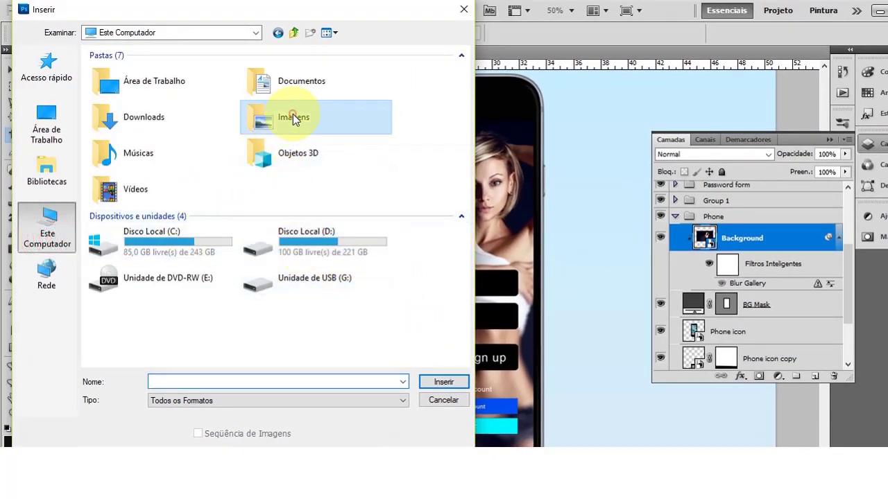
{"action": "double_click", "coordinate": [291, 116]}
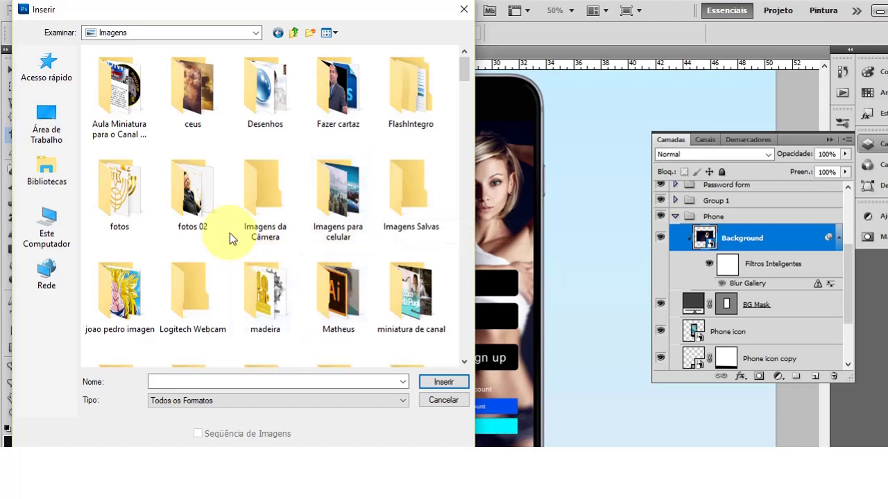
{"action": "double_click", "coordinate": [329, 100]}
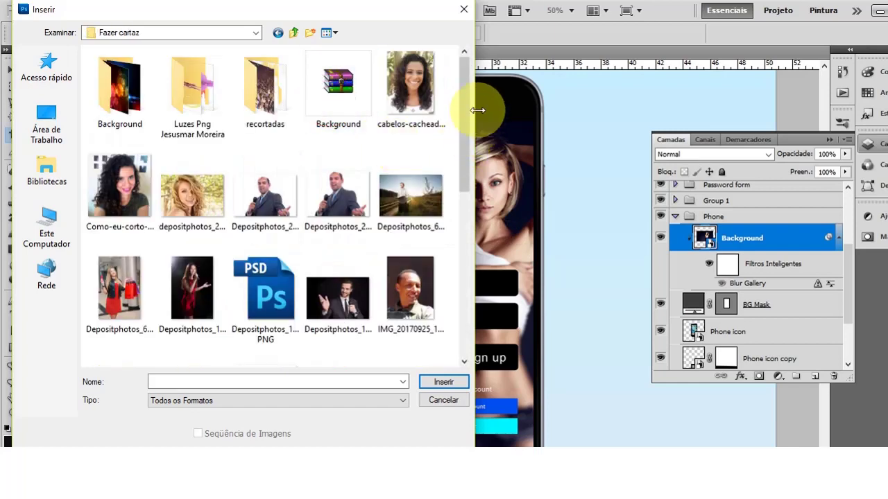
{"action": "left_click_drag", "start_coordinate": [462, 95], "coordinate": [464, 139]}
{"action": "left_click", "coordinate": [202, 168]}
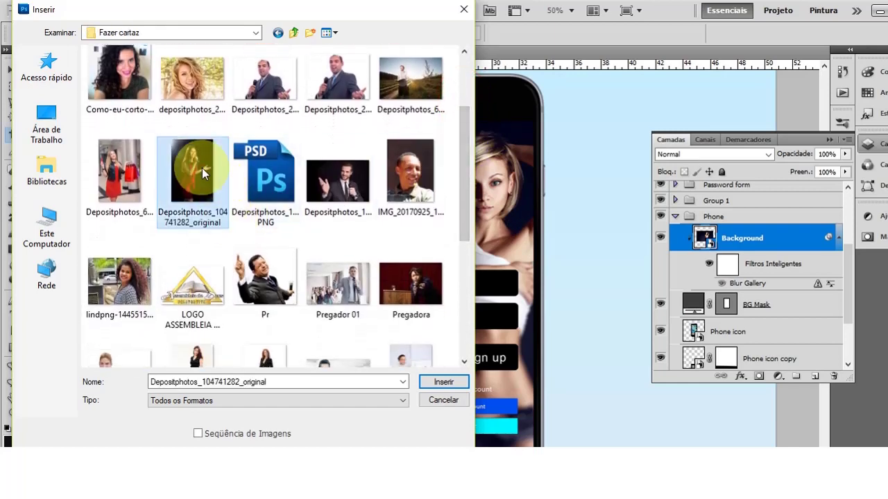
{"action": "left_click", "coordinate": [444, 382]}
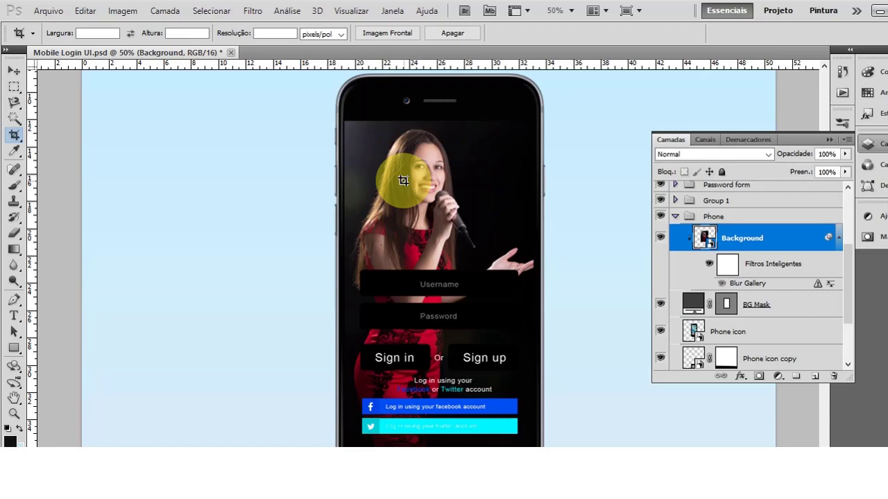
- Select the Move tool and zoom in to inspect the singer photo on the phone mockup
{"action": "scroll", "coordinate": [518, 254], "scroll_direction": "up", "scroll_amount": 1}
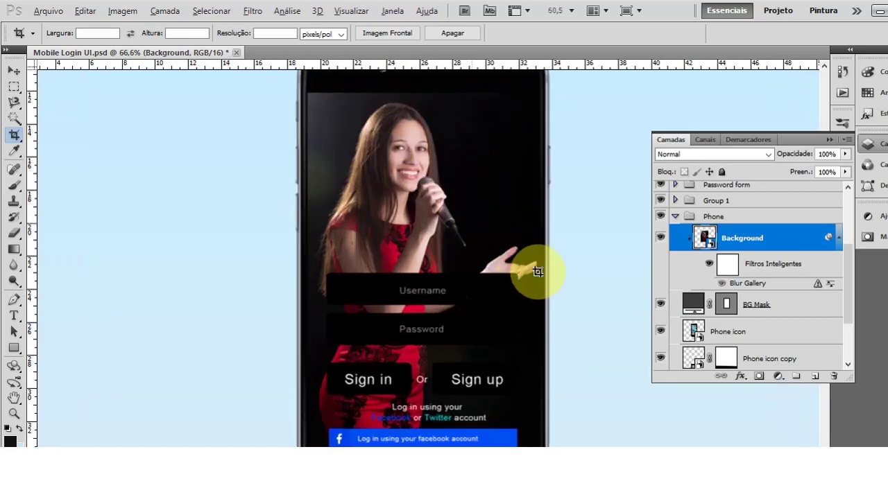
{"action": "scroll", "coordinate": [531, 274], "scroll_direction": "up", "scroll_amount": 1}
{"action": "scroll", "coordinate": [426, 234], "scroll_direction": "down", "scroll_amount": 1}
{"action": "scroll", "coordinate": [416, 227], "scroll_direction": "down", "scroll_amount": 1}
{"action": "scroll", "coordinate": [412, 222], "scroll_direction": "down", "scroll_amount": 1}
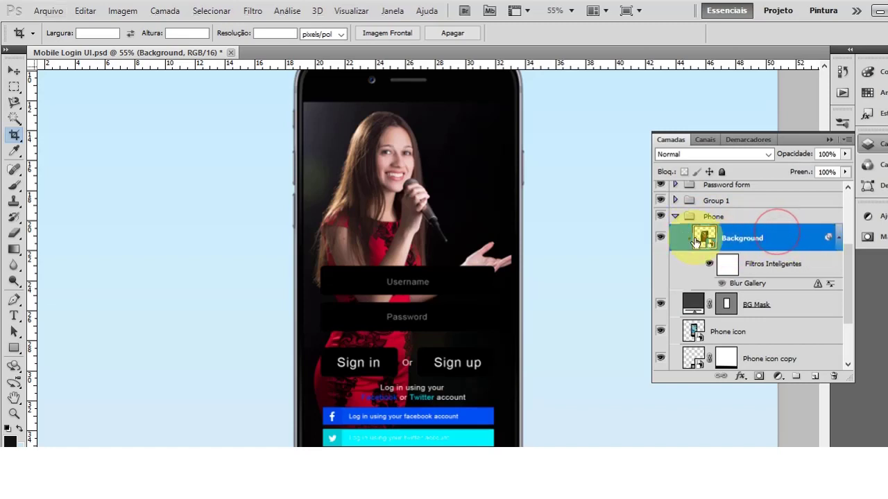
{"action": "left_click", "coordinate": [14, 71]}
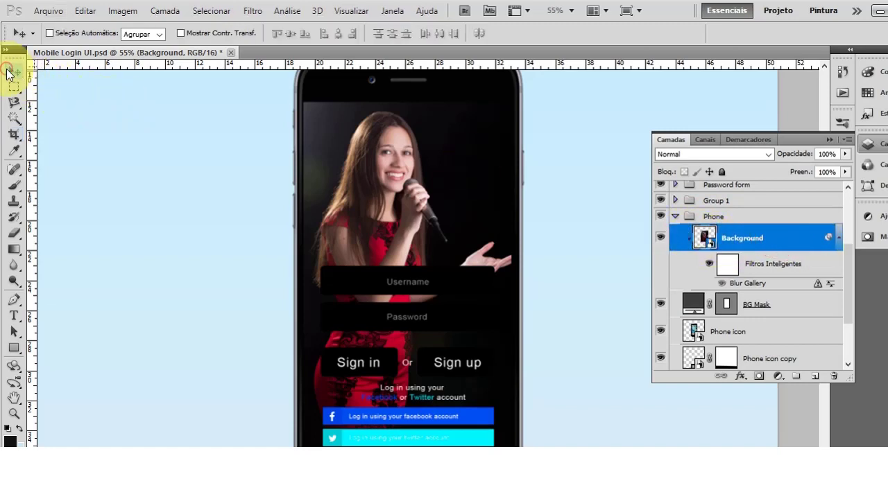
{"action": "key", "text": "ctrl+plus"}
{"action": "left_click_drag", "start_coordinate": [482, 220], "coordinate": [468, 212]}
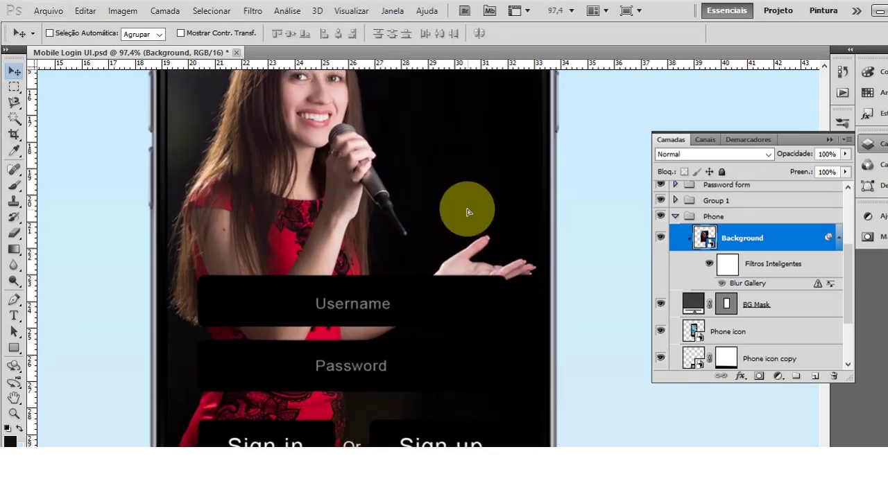
{"action": "scroll", "coordinate": [382, 217], "scroll_direction": "down", "scroll_amount": 1}
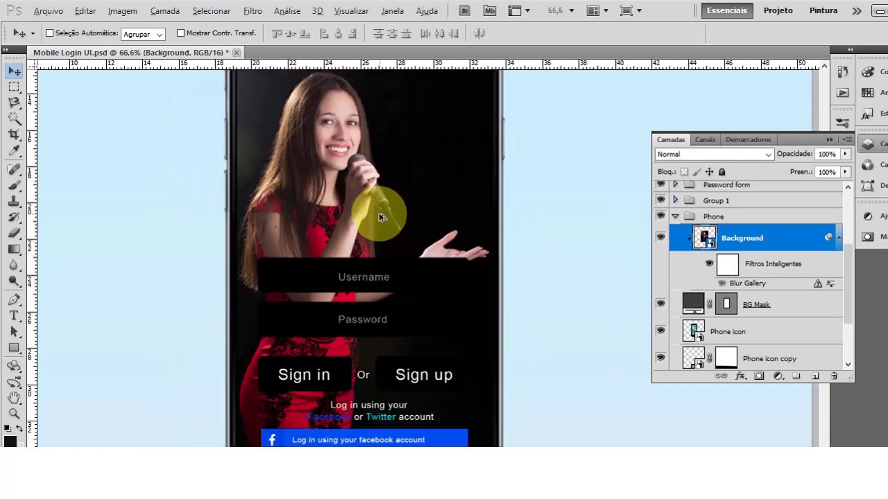
{"action": "scroll", "coordinate": [380, 217], "scroll_direction": "down", "scroll_amount": 1}
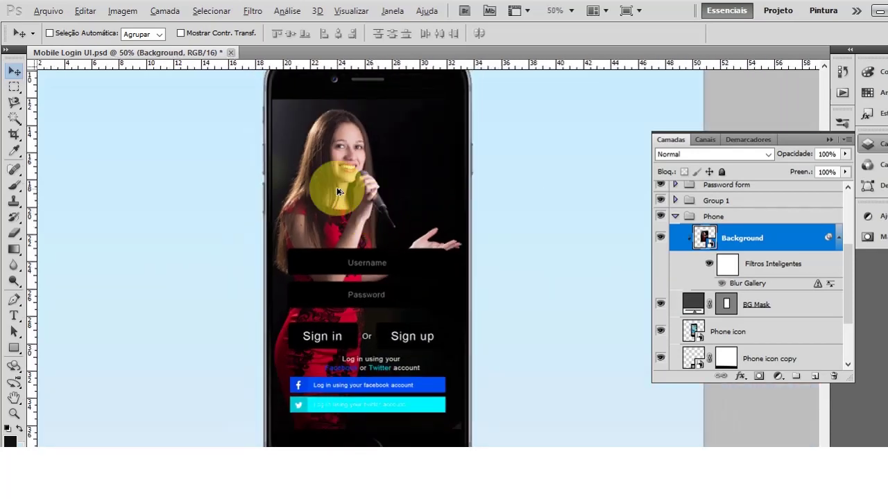
{"action": "scroll", "coordinate": [324, 184], "scroll_direction": "down", "scroll_amount": 2}
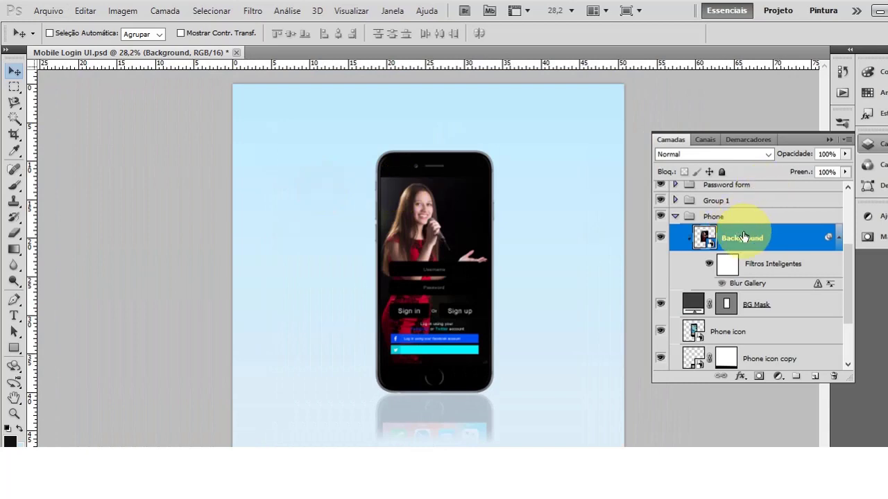
- Transform the Background photo with Ctrl+T, accept the smart filter notice, and commit it
{"action": "key", "text": "ctrl+t"}
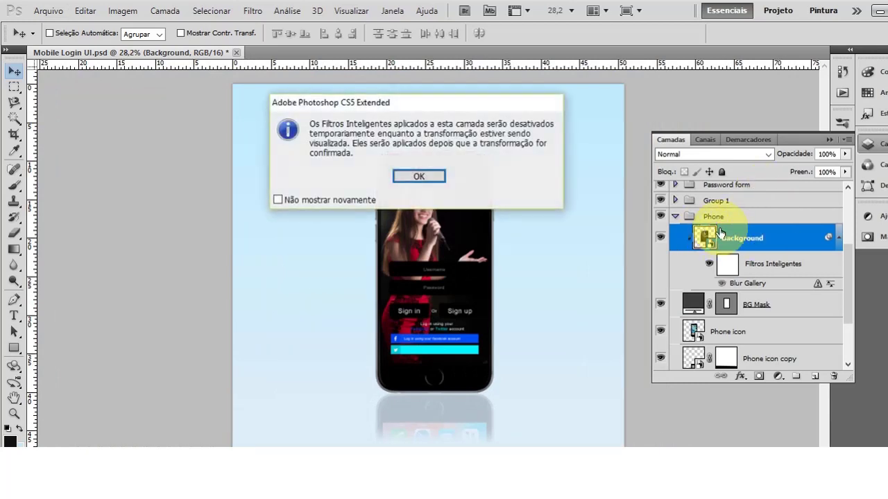
{"action": "left_click", "coordinate": [419, 177]}
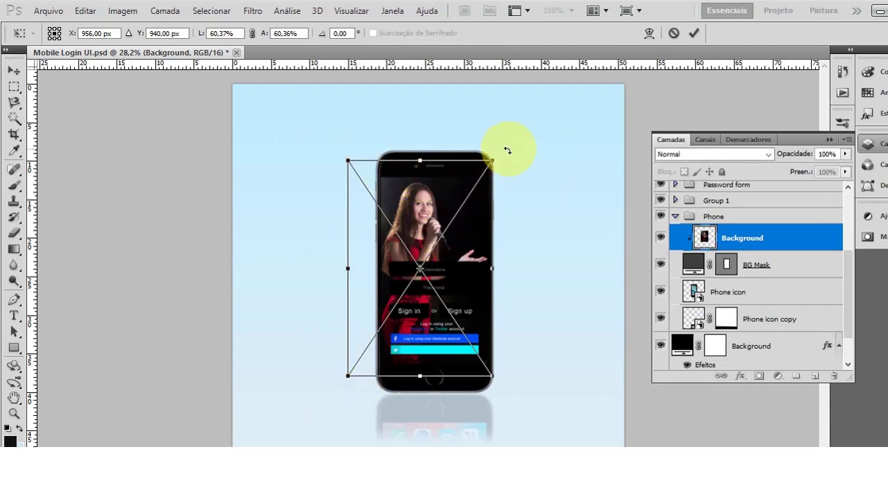
{"action": "left_click", "coordinate": [692, 33]}
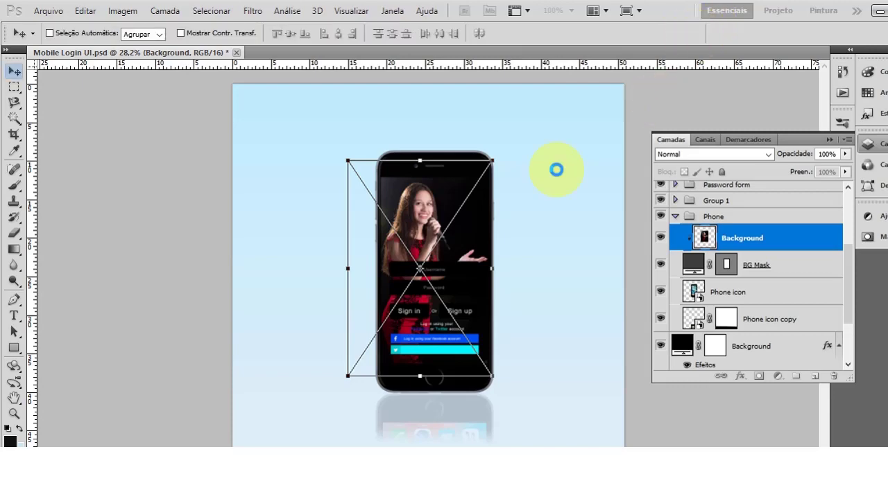
- Zoom in and out to check the singer photo behind the login form
{"action": "key", "text": "ctrl+plus"}
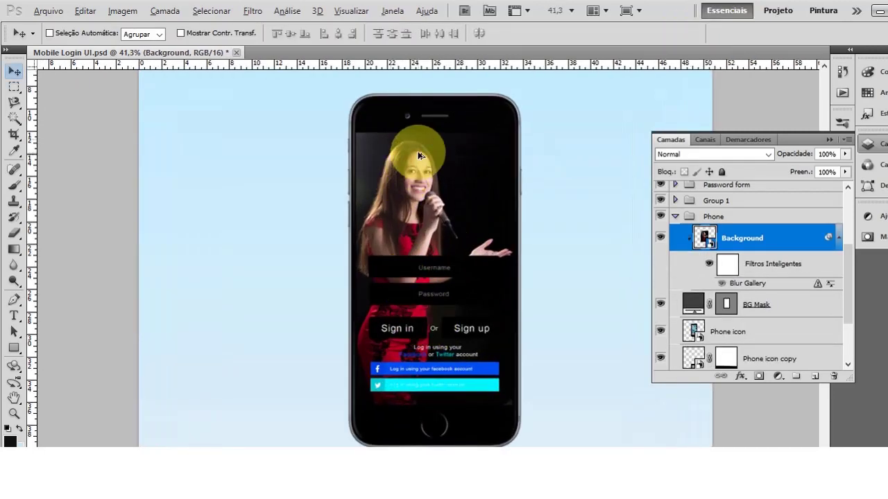
{"action": "scroll", "coordinate": [407, 148], "scroll_direction": "up", "scroll_amount": 2}
{"action": "scroll", "coordinate": [426, 199], "scroll_direction": "up", "scroll_amount": 2}
{"action": "scroll", "coordinate": [386, 194], "scroll_direction": "up", "scroll_amount": 2}
{"action": "scroll", "coordinate": [381, 186], "scroll_direction": "down", "scroll_amount": 2}
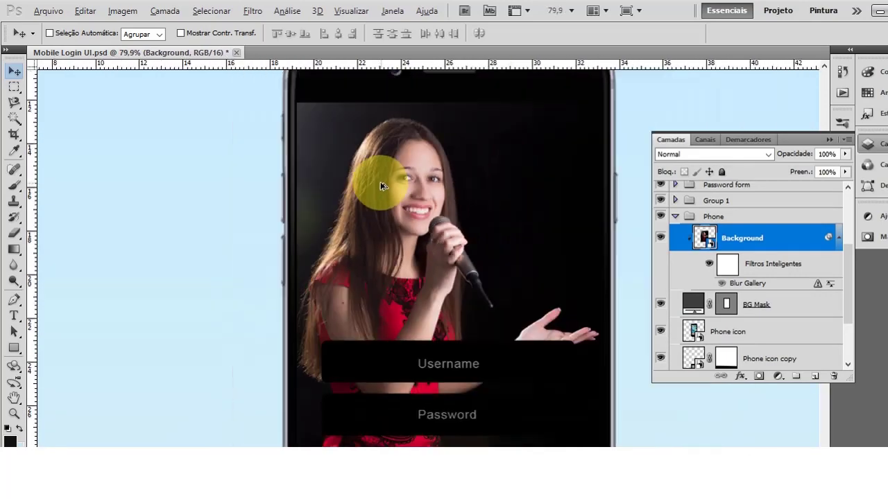
{"action": "scroll", "coordinate": [377, 182], "scroll_direction": "down", "scroll_amount": 2}
{"action": "scroll", "coordinate": [430, 436], "scroll_direction": "up", "scroll_amount": 1}
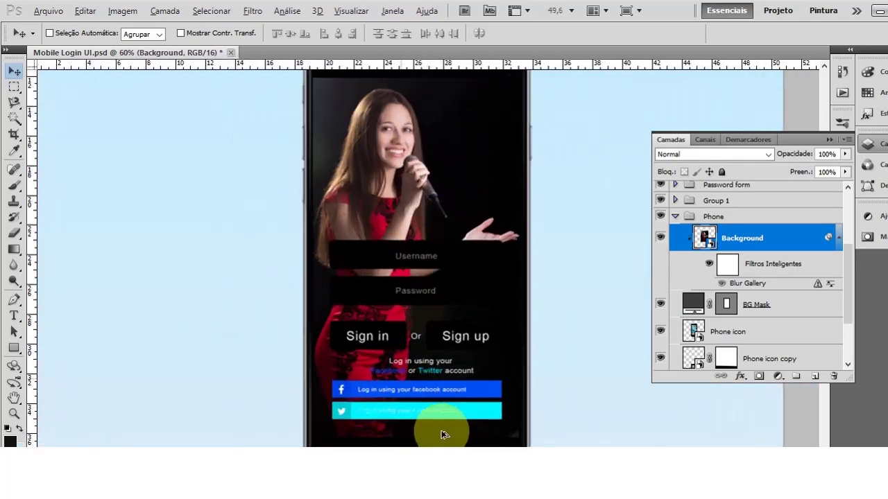
{"action": "scroll", "coordinate": [444, 432], "scroll_direction": "up", "scroll_amount": 1}
{"action": "scroll", "coordinate": [472, 432], "scroll_direction": "up", "scroll_amount": 2}
{"action": "scroll", "coordinate": [393, 424], "scroll_direction": "up", "scroll_amount": 1}
{"action": "scroll", "coordinate": [390, 412], "scroll_direction": "up", "scroll_amount": 1}
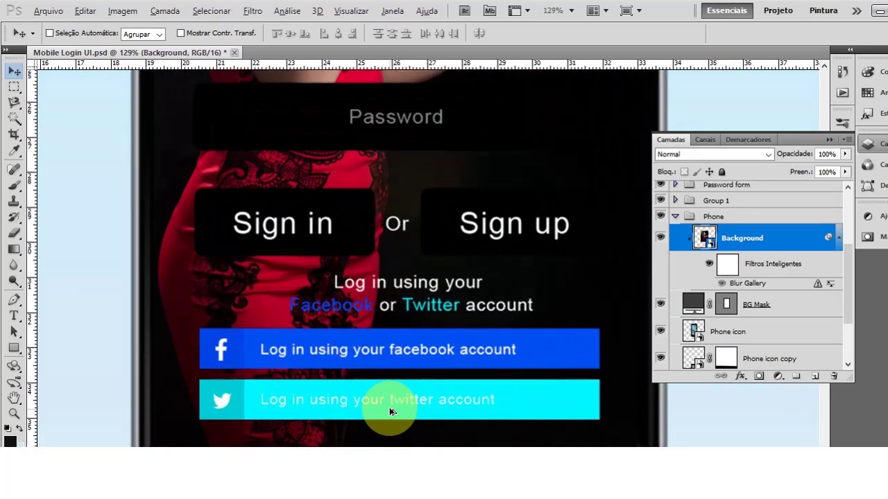
{"action": "scroll", "coordinate": [355, 380], "scroll_direction": "down", "scroll_amount": 2}
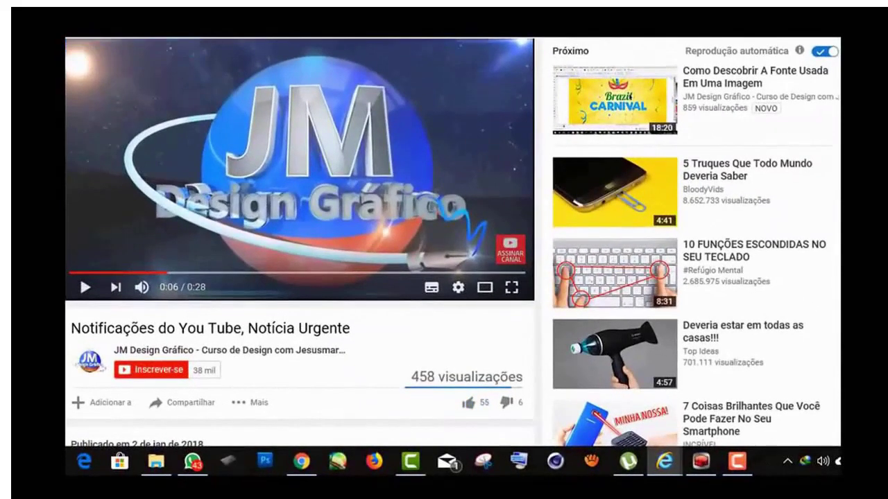
- Like the video and subscribe to JM Design Gráfico with all notifications enabled
{"action": "left_click", "coordinate": [468, 404]}
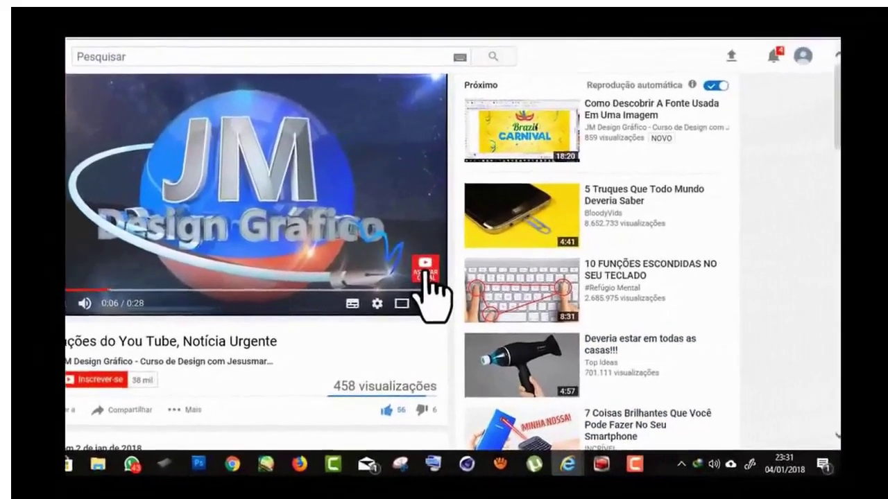
{"action": "left_click", "coordinate": [511, 251]}
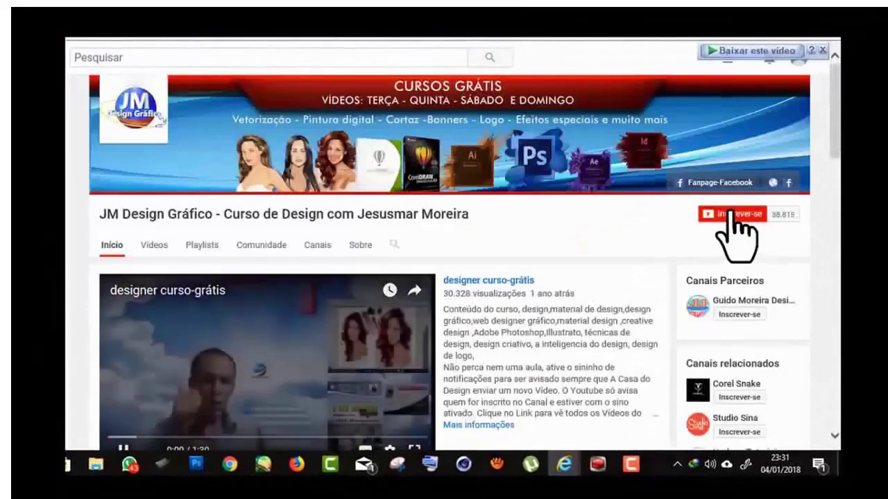
{"action": "left_click", "coordinate": [733, 214]}
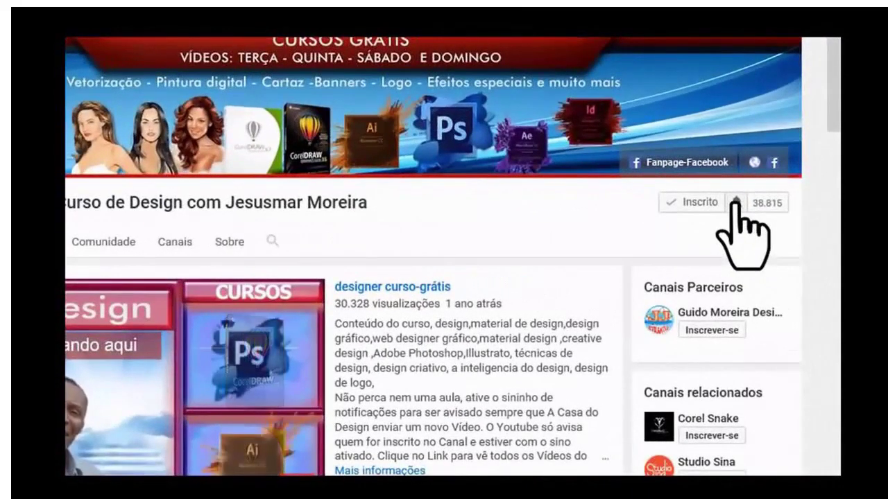
{"action": "left_click", "coordinate": [735, 202]}
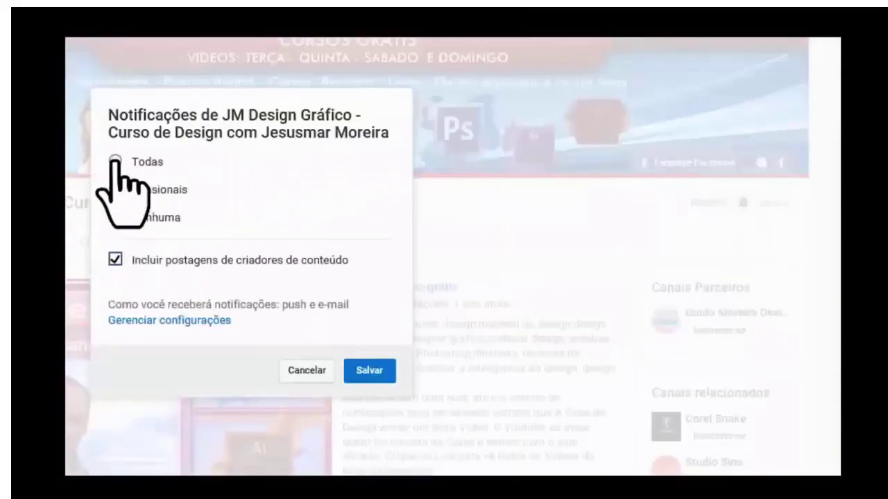
{"action": "left_click", "coordinate": [115, 161]}
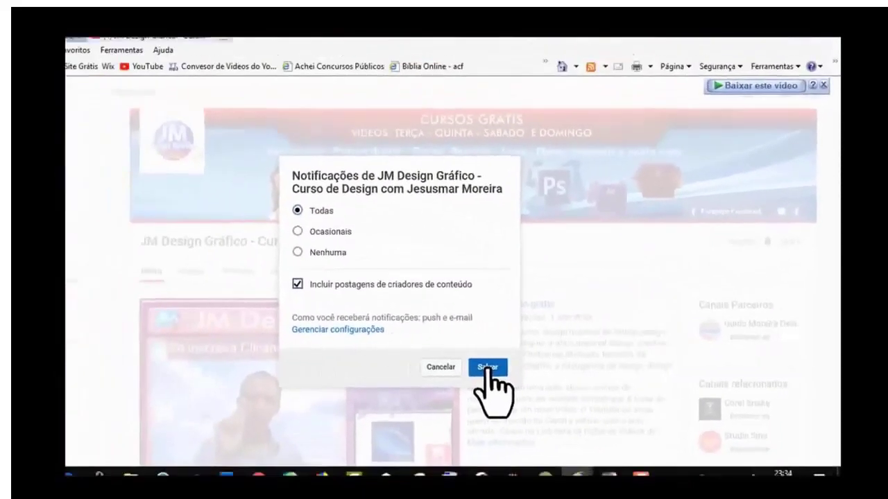
{"action": "left_click", "coordinate": [487, 368]}
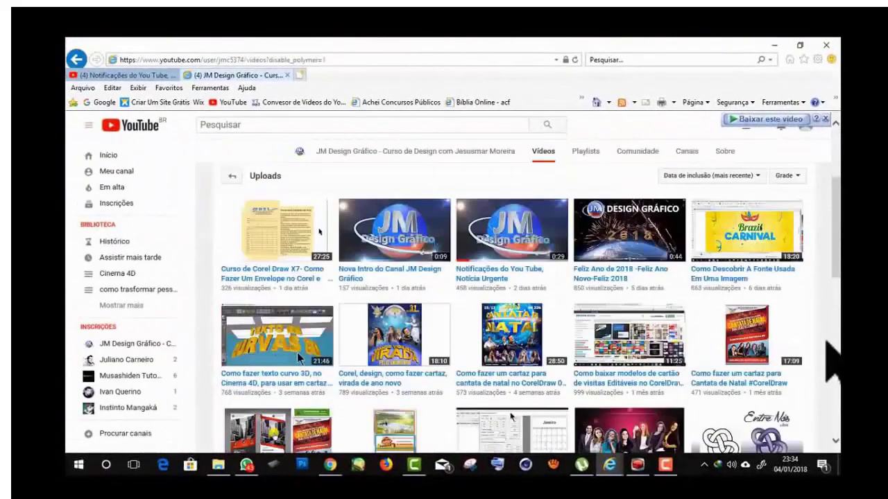